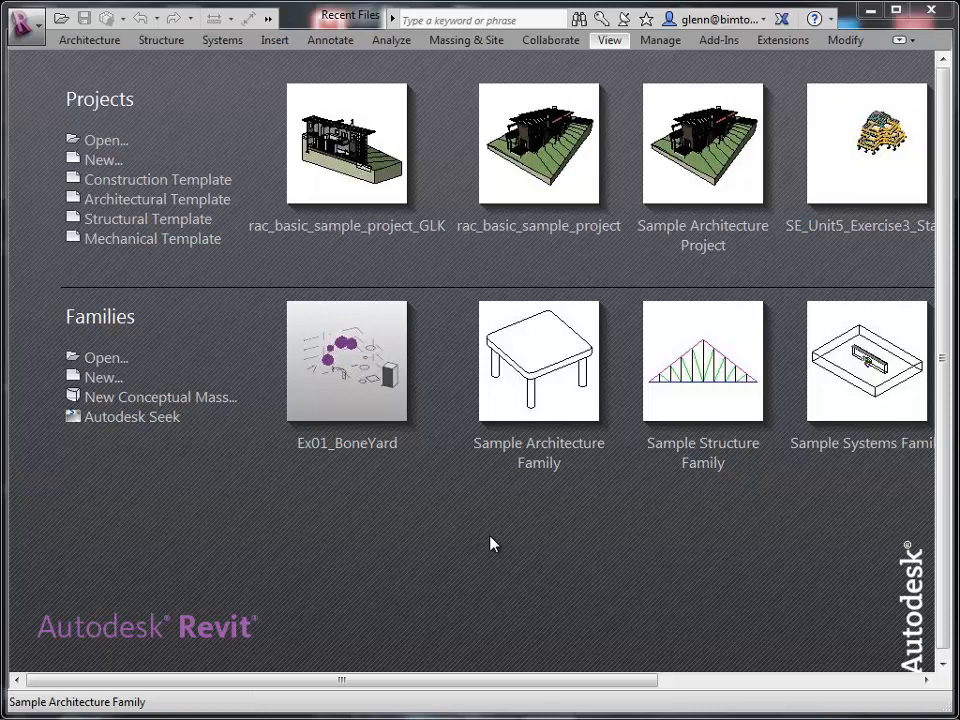
Create a new project from the Architectural Template.
click(102, 161)
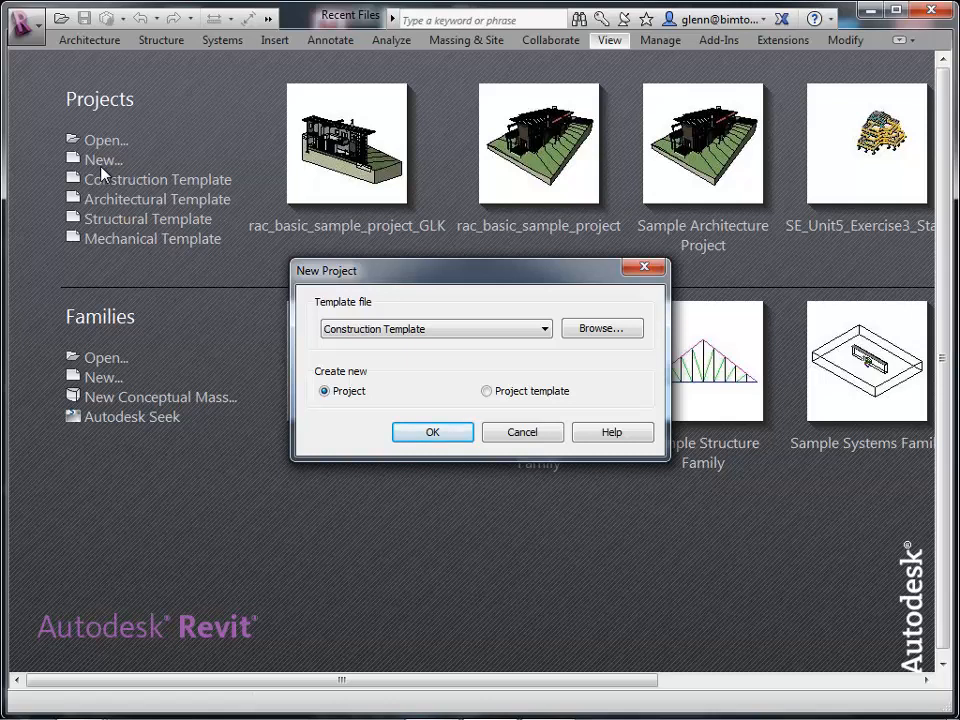
click(342, 334)
click(343, 370)
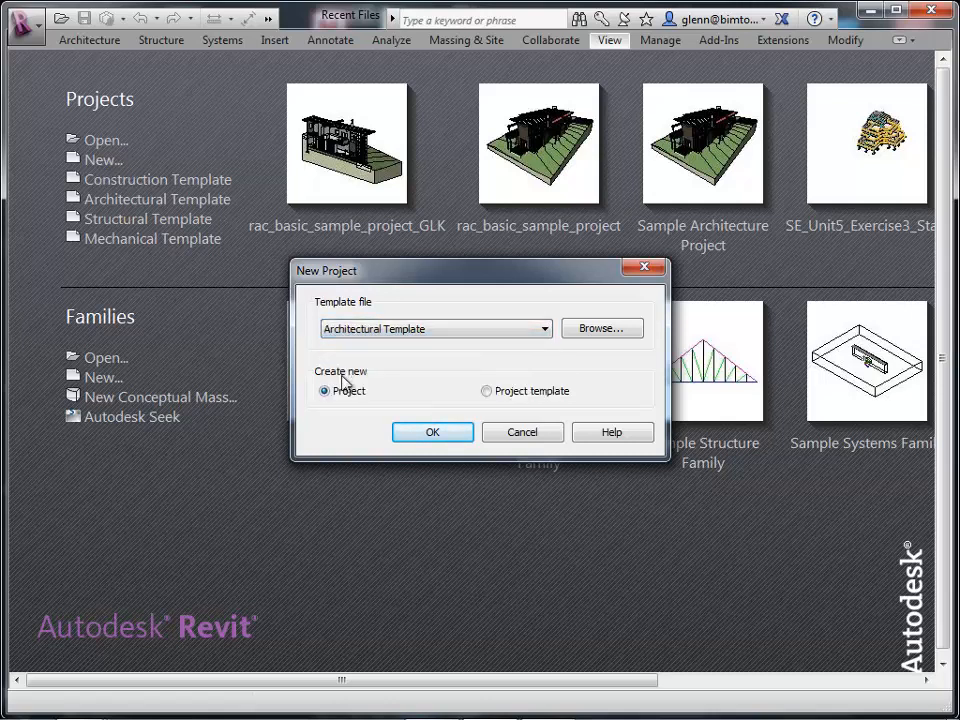
click(433, 433)
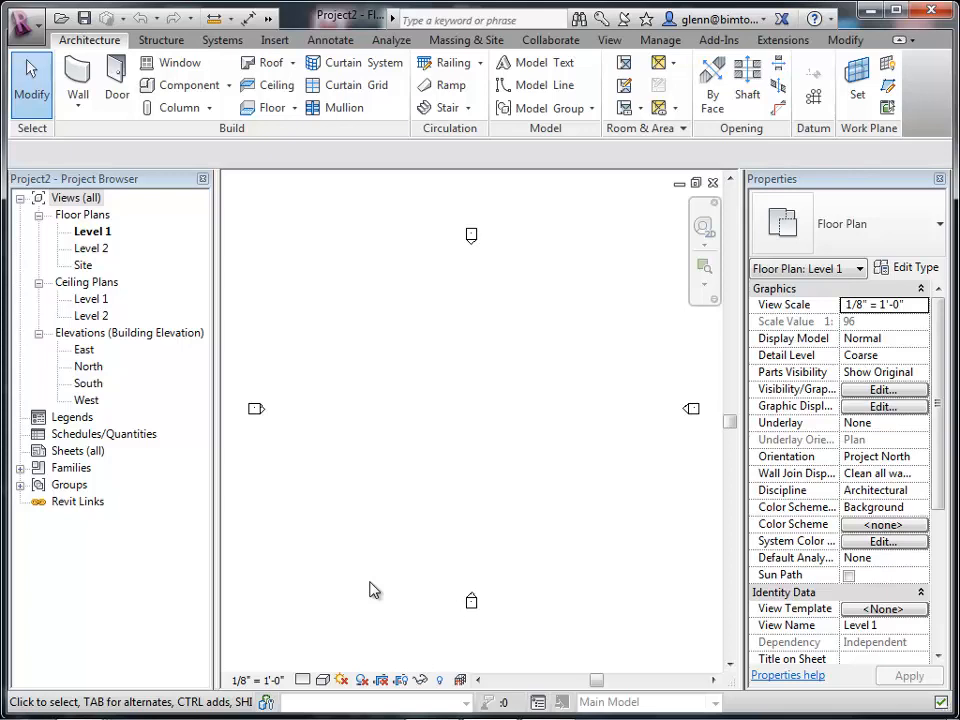
Open the South elevation and zoom in on the level markers.
click(87, 387)
double_click(87, 387)
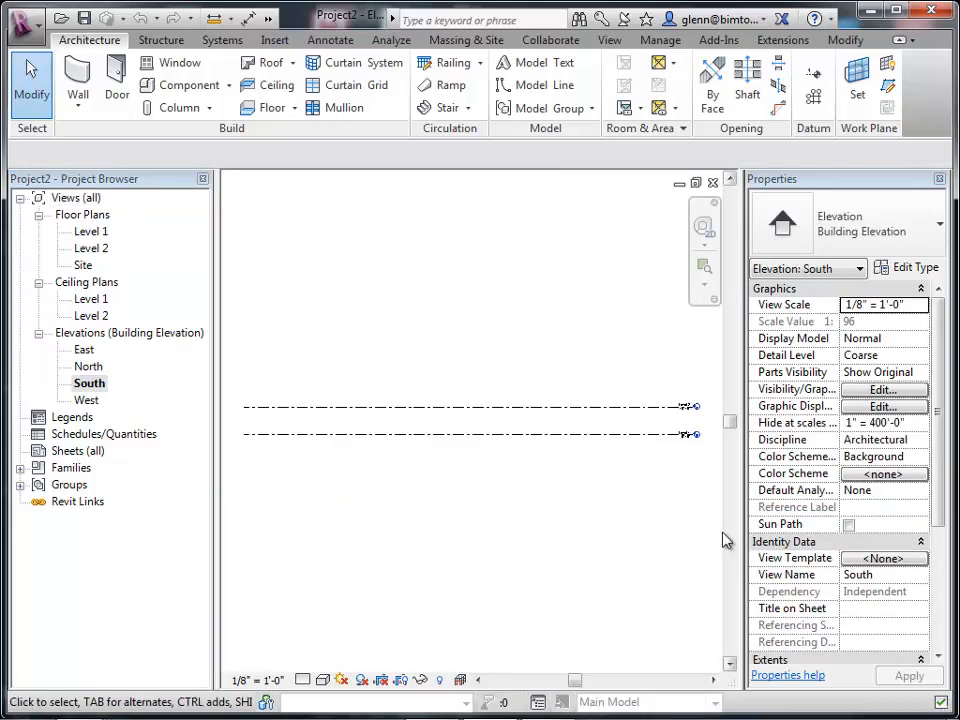
click(703, 268)
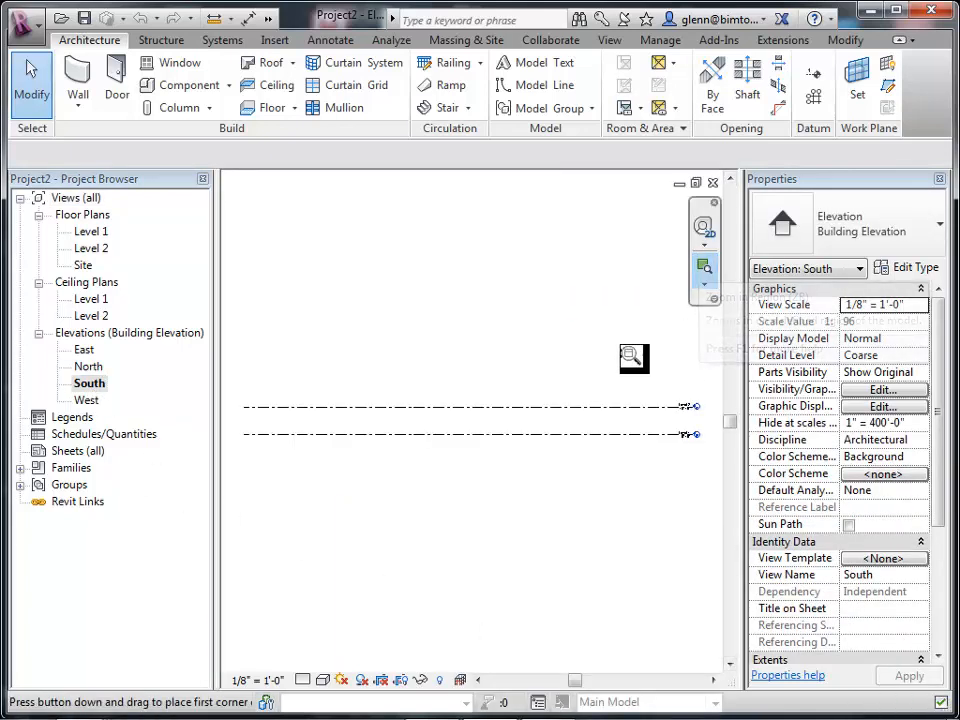
drag(601, 342, 701, 476)
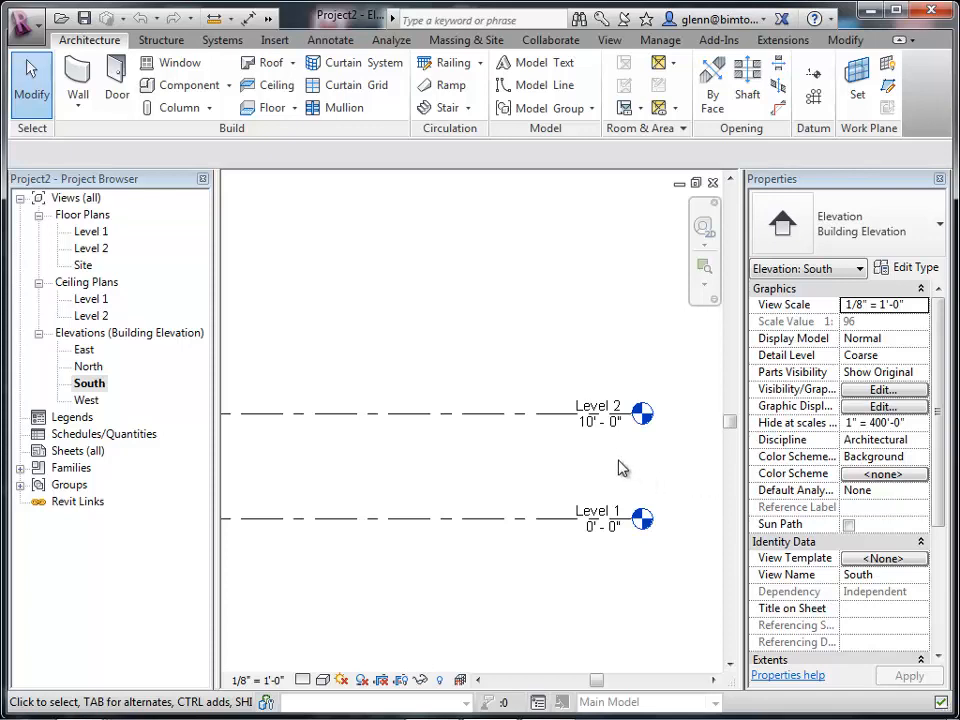
Set Level 2's elevation to 8'.
click(604, 430)
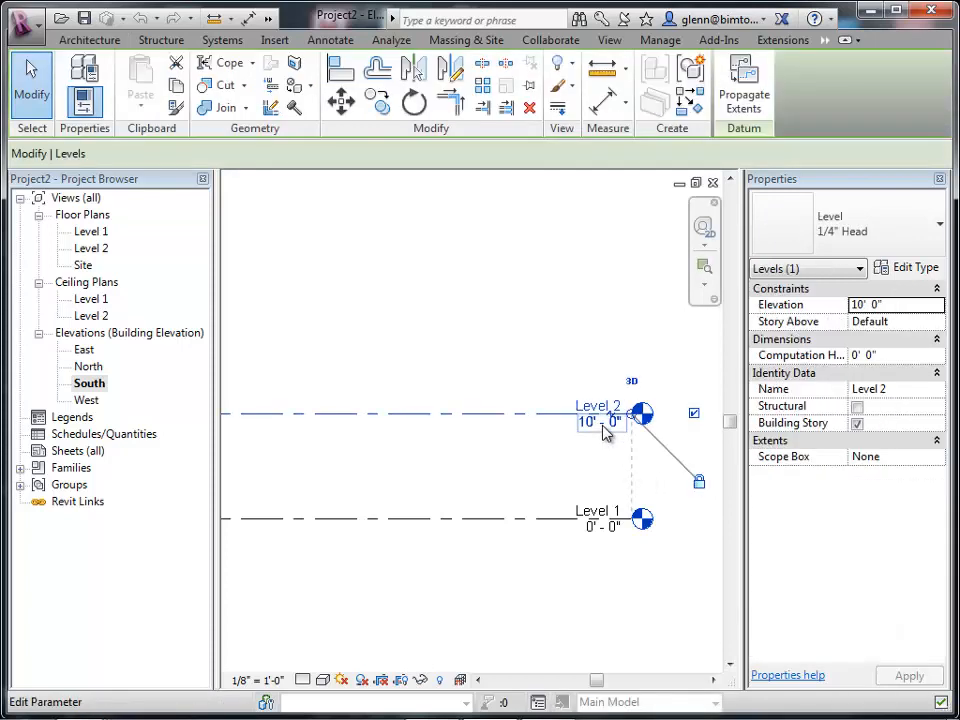
click(604, 428)
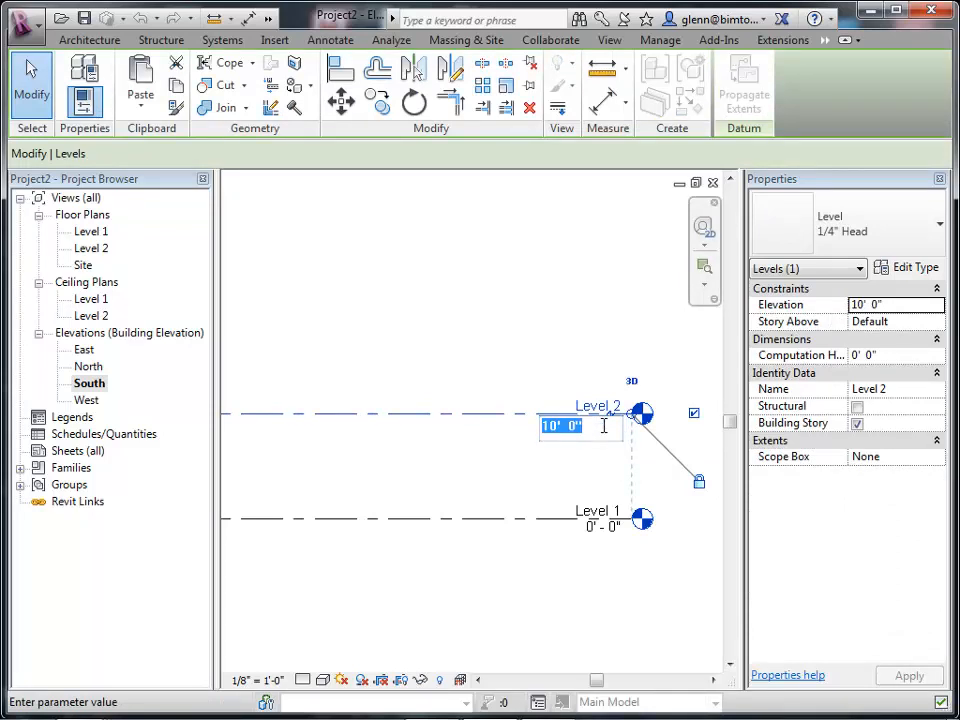
text(8)
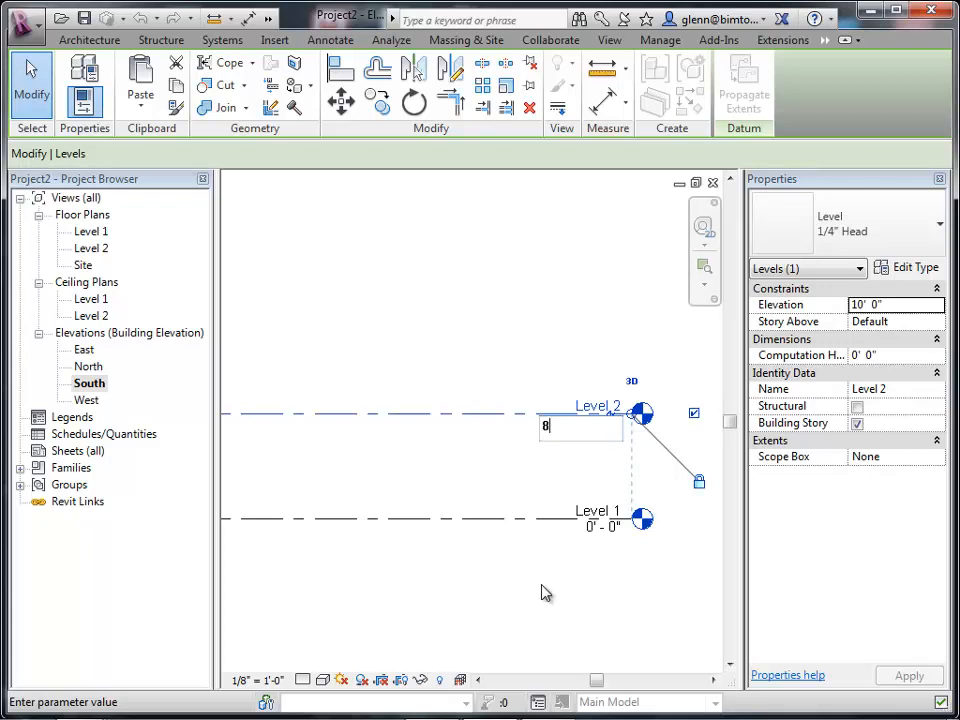
key(Return)
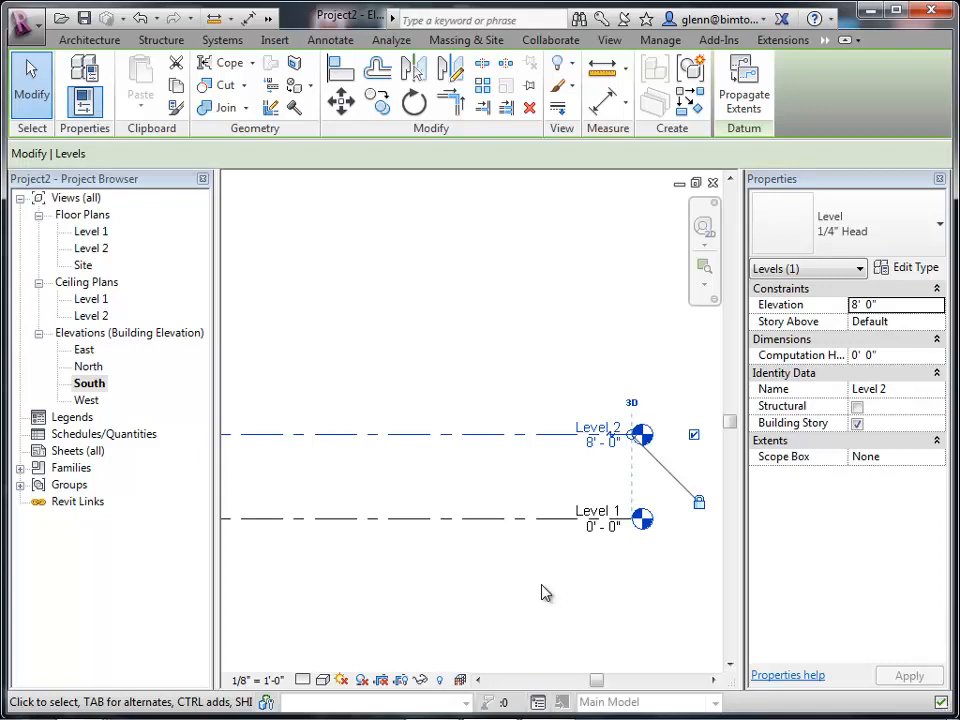
Restore Level 2's elevation to 10'.
click(600, 442)
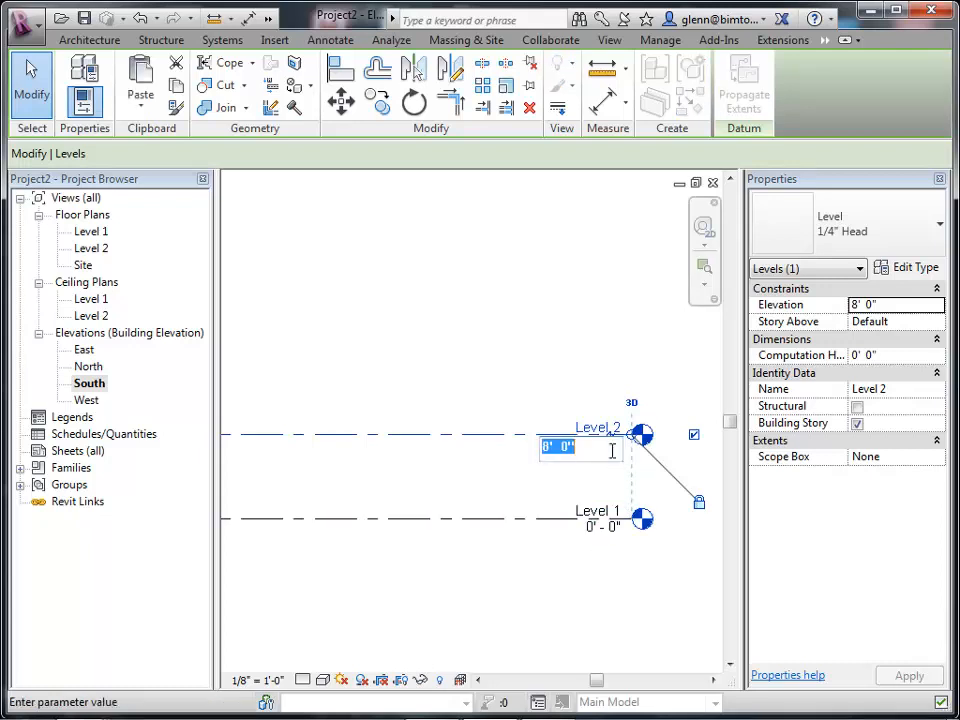
text(10)
key(Return)
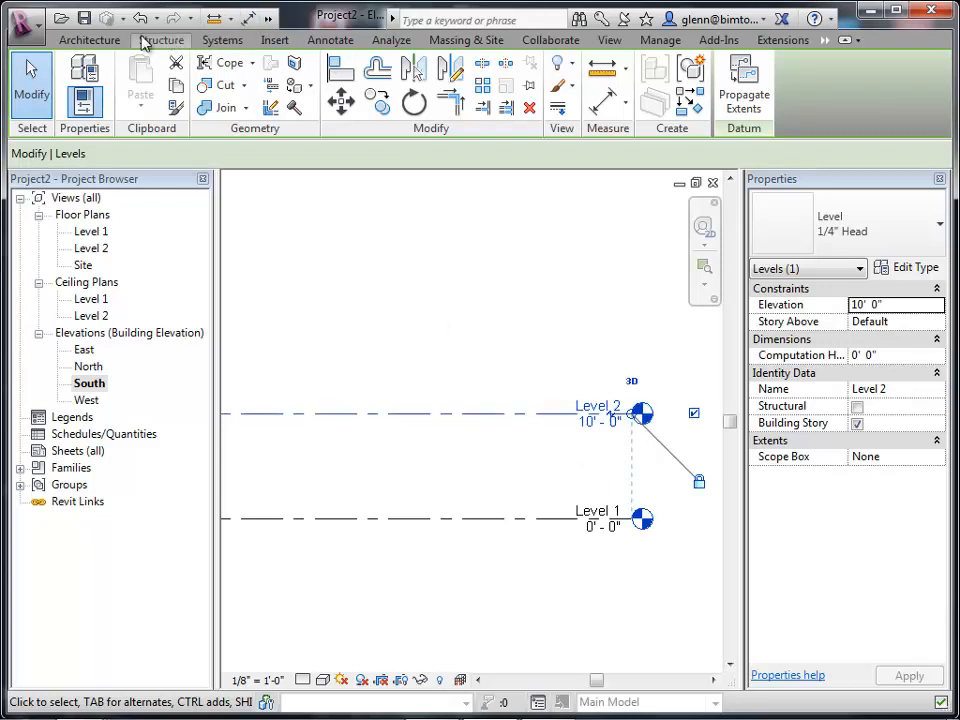
Draw a new level 10' above Level 2, at elevation 20'.
click(104, 46)
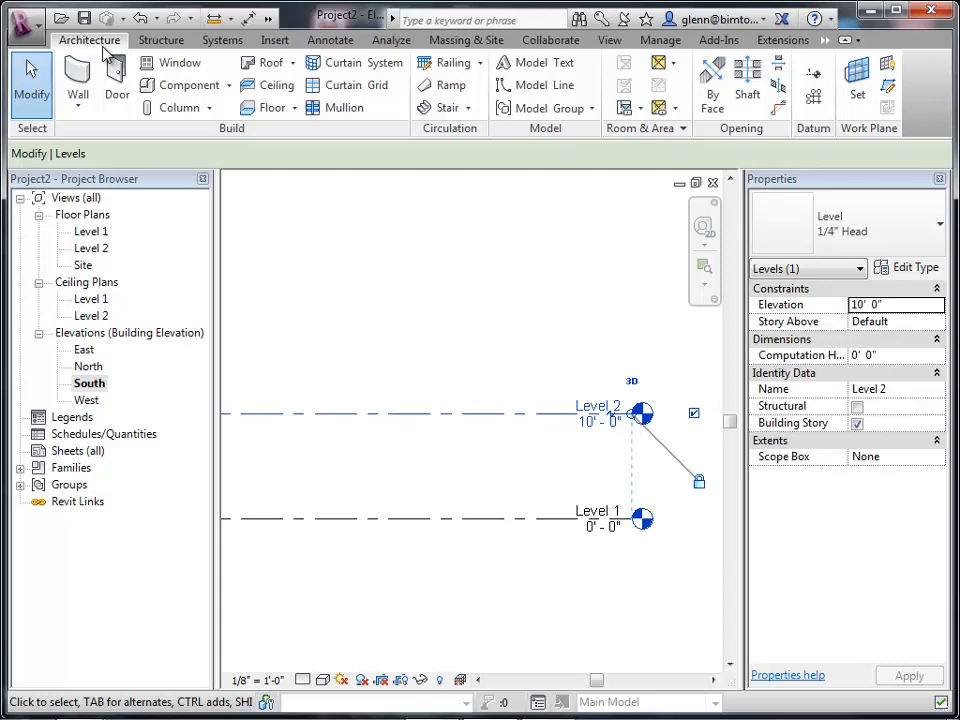
click(815, 76)
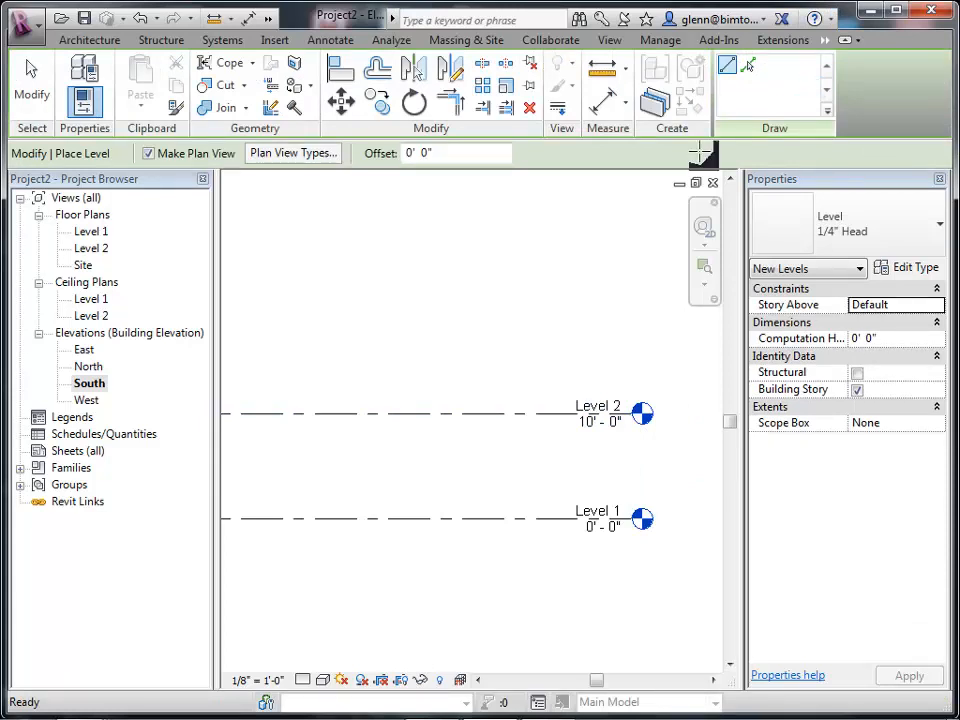
click(284, 310)
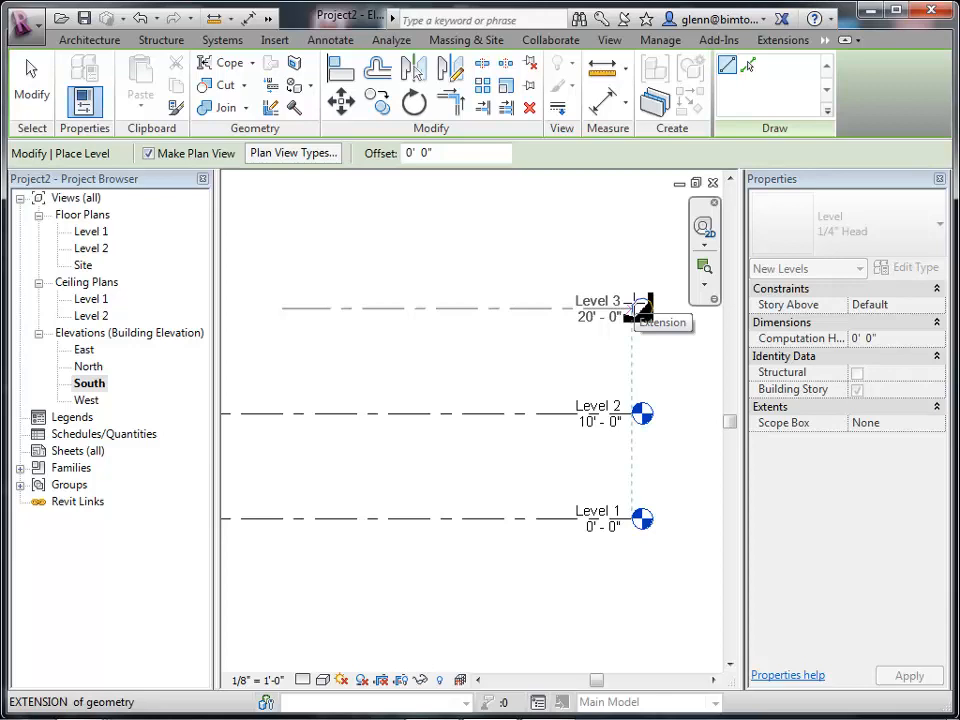
click(634, 307)
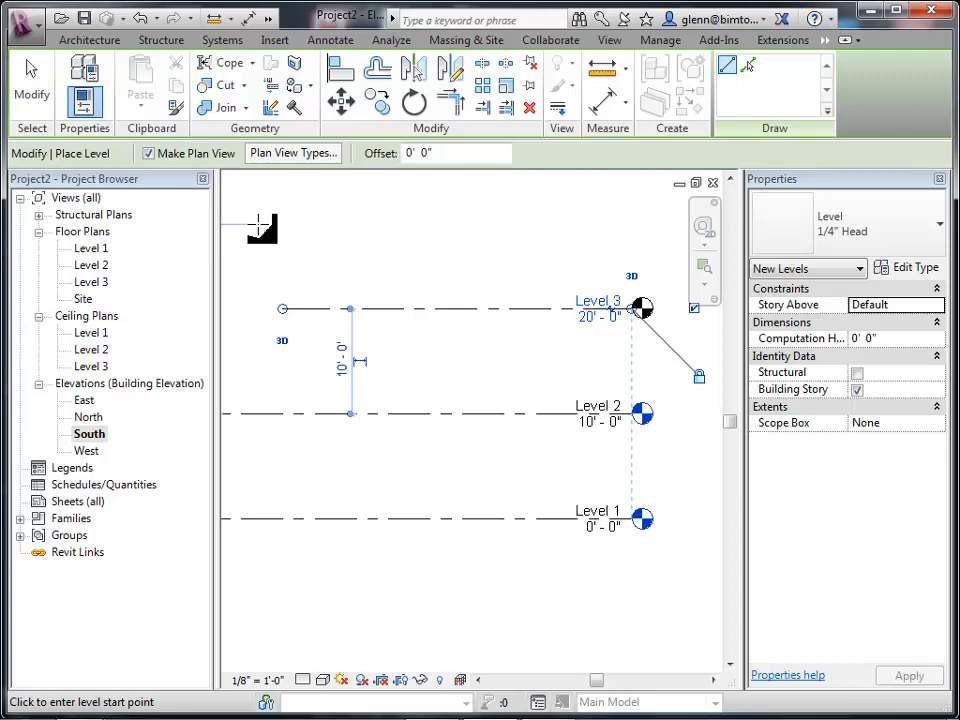
click(28, 92)
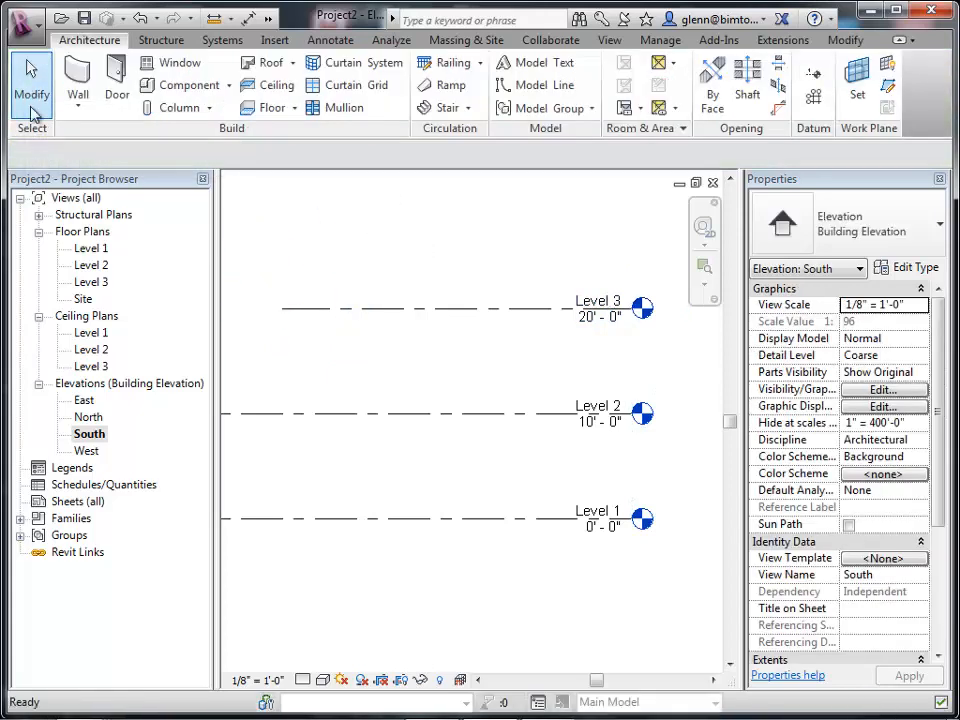
Set the distance between Level 2 and Level 3 to 12'.
click(302, 312)
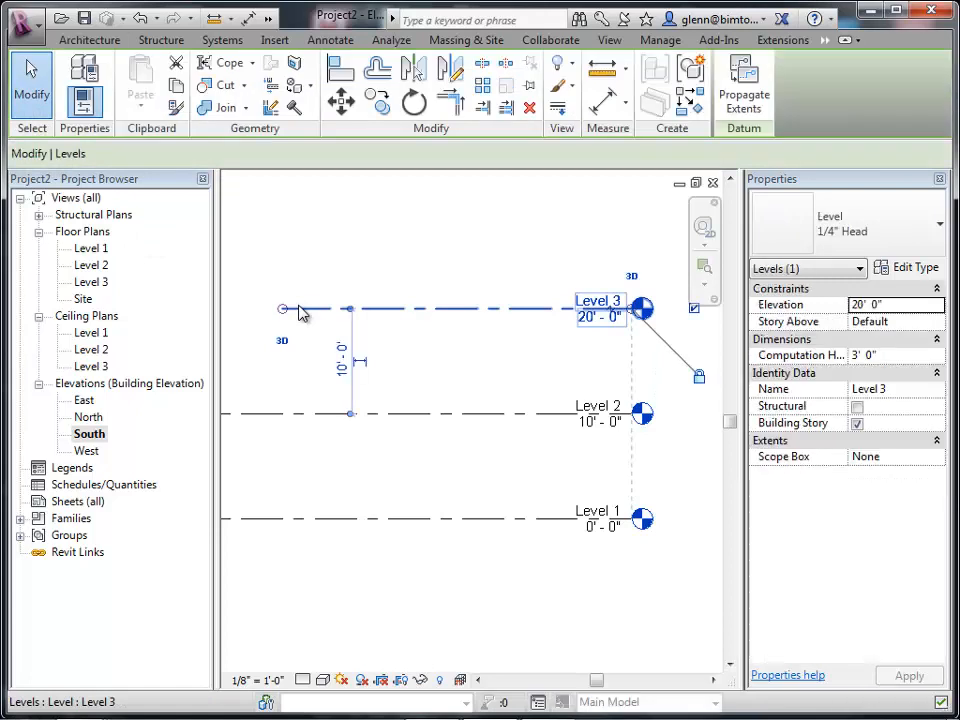
click(342, 370)
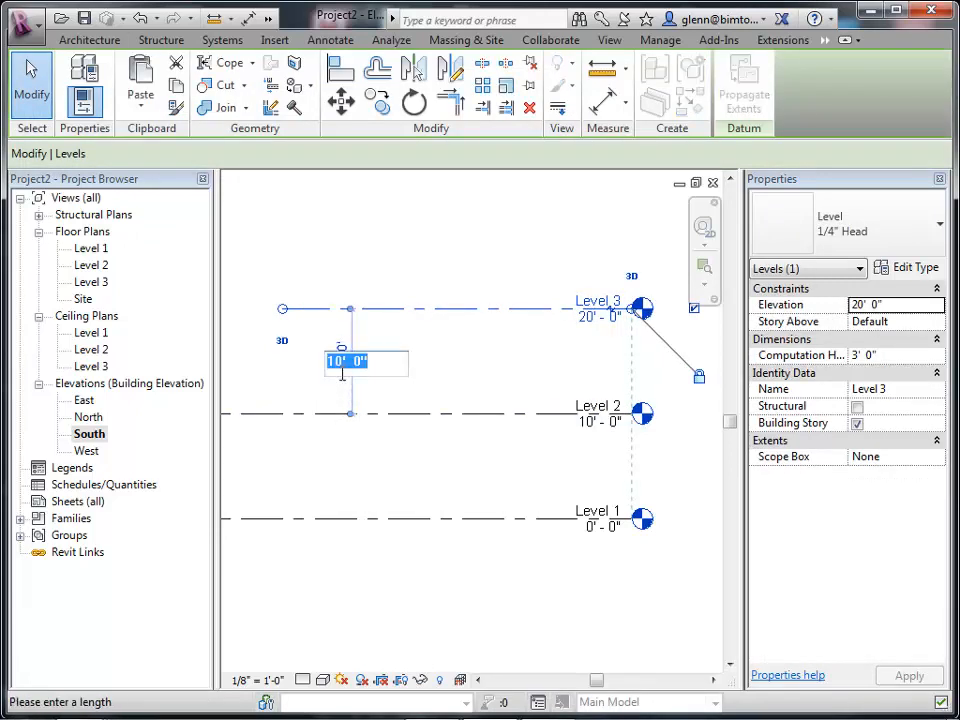
text(12)
key(Return)
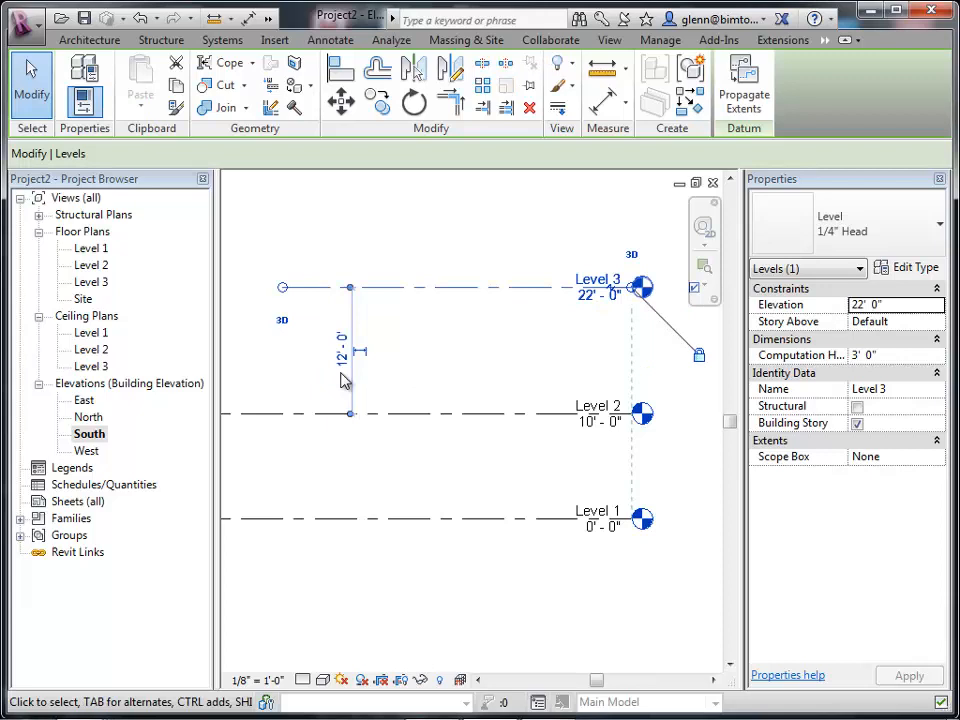
Set Level 3's elevation to 24'.
click(600, 296)
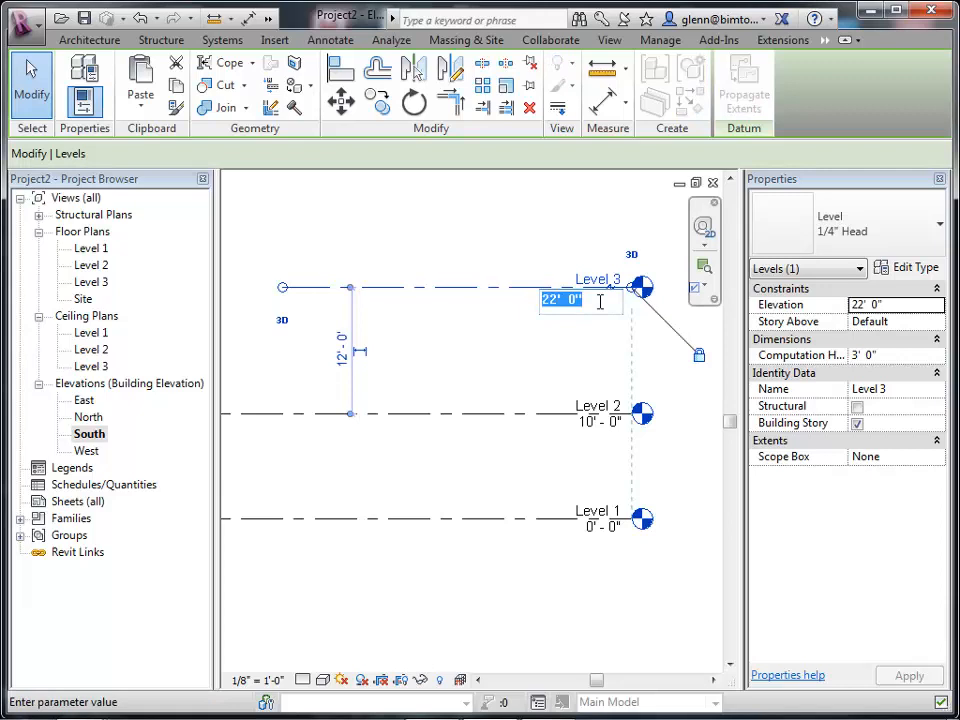
text(24)
key(Return)
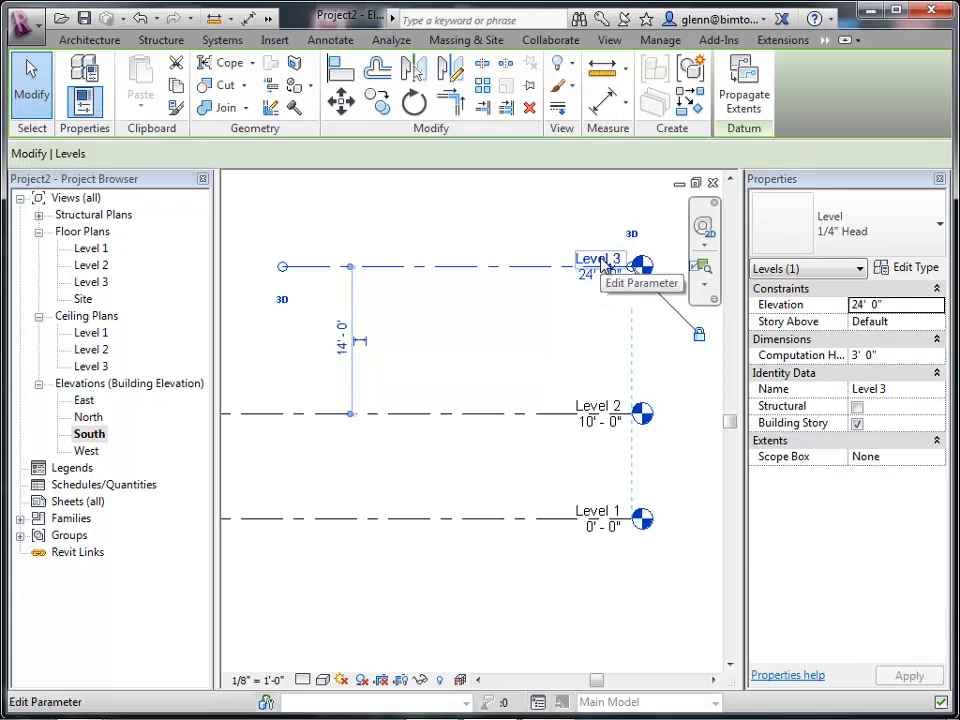
Rename Level 3 to Roof, renaming its corresponding views as well.
click(601, 262)
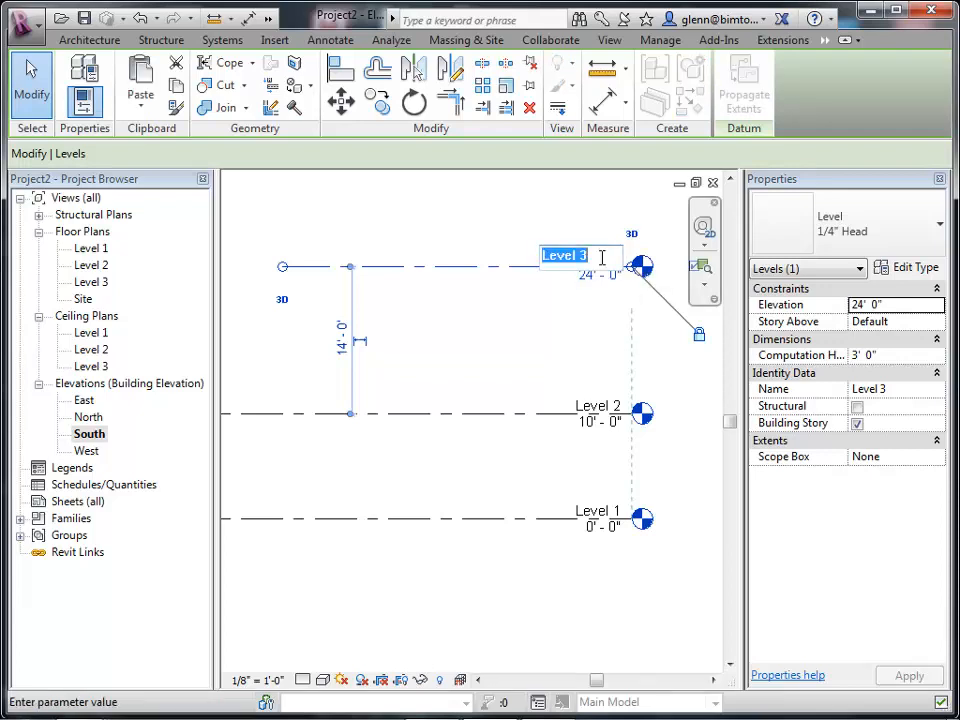
text(Roof)
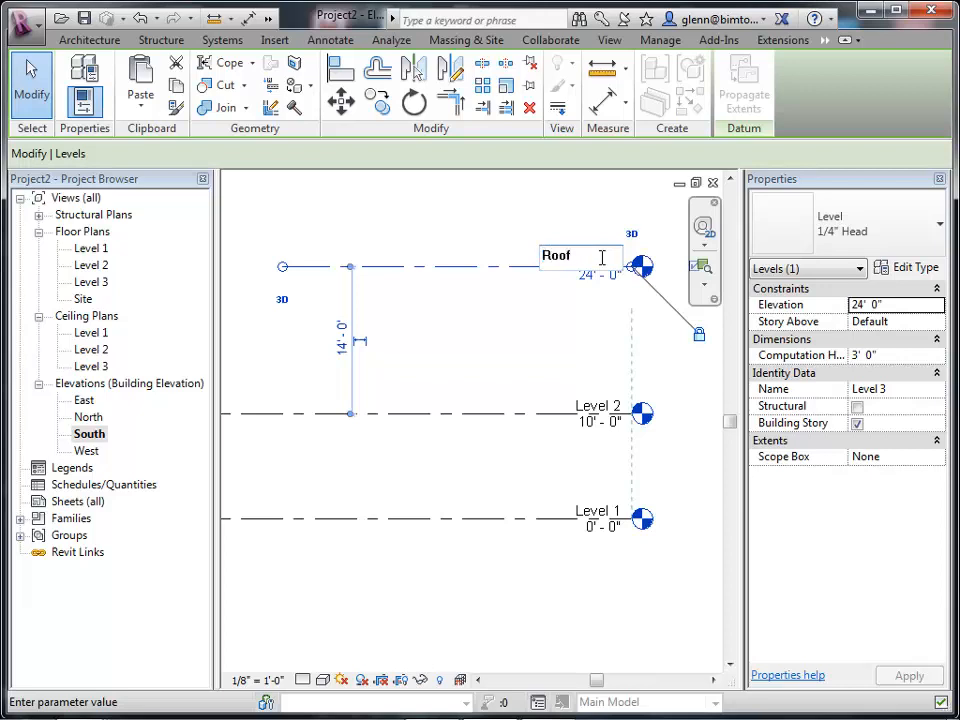
key(Return)
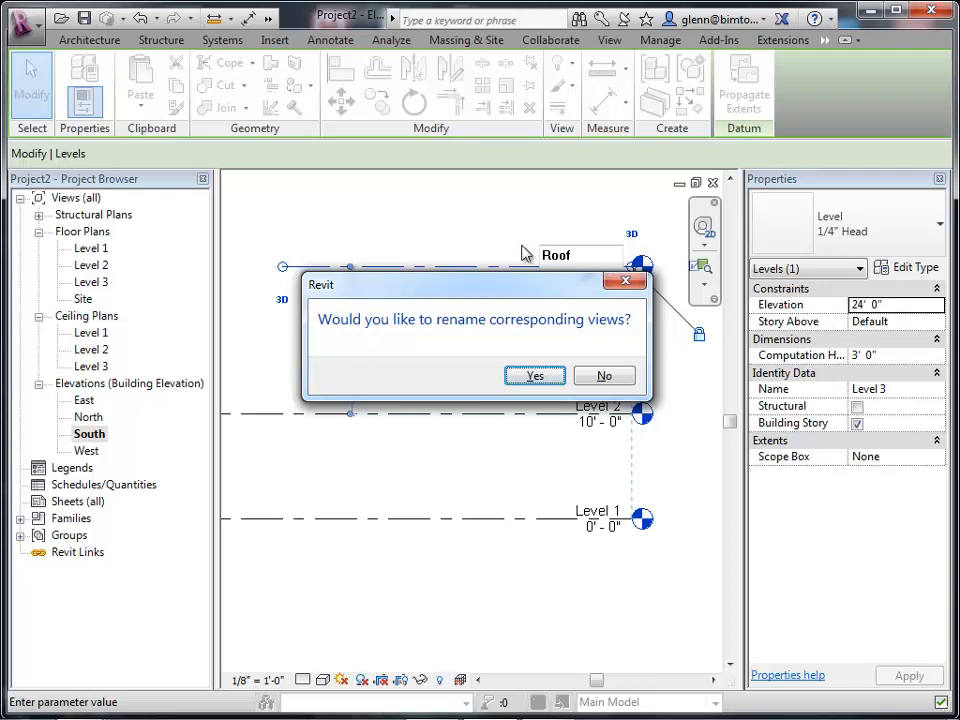
click(535, 377)
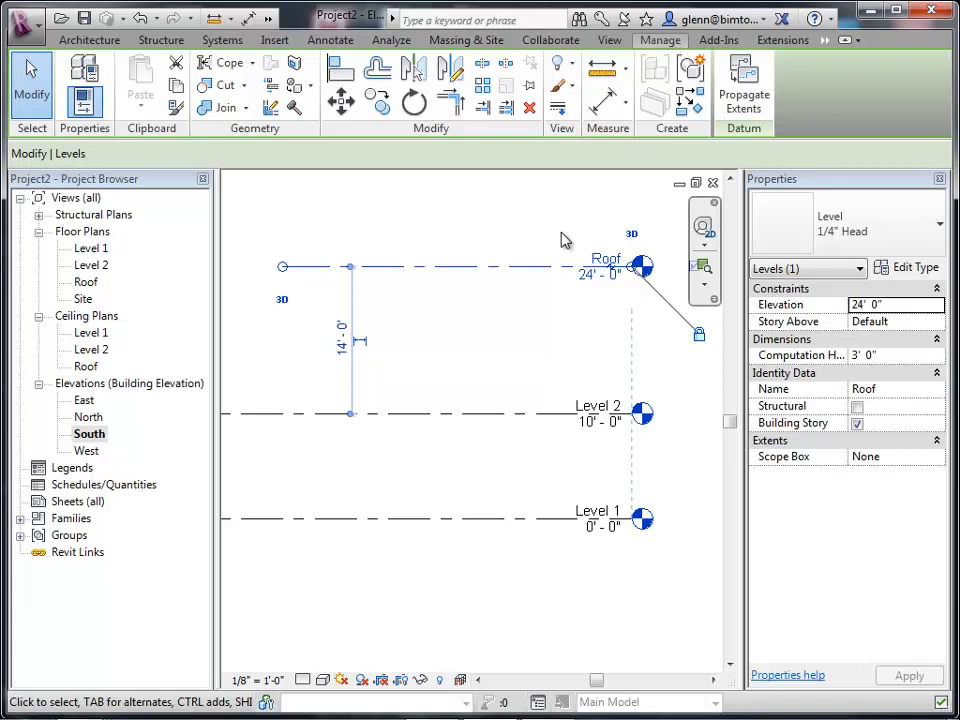
Review the project's Length unit format, keeping Feet and fractional inches.
click(486, 420)
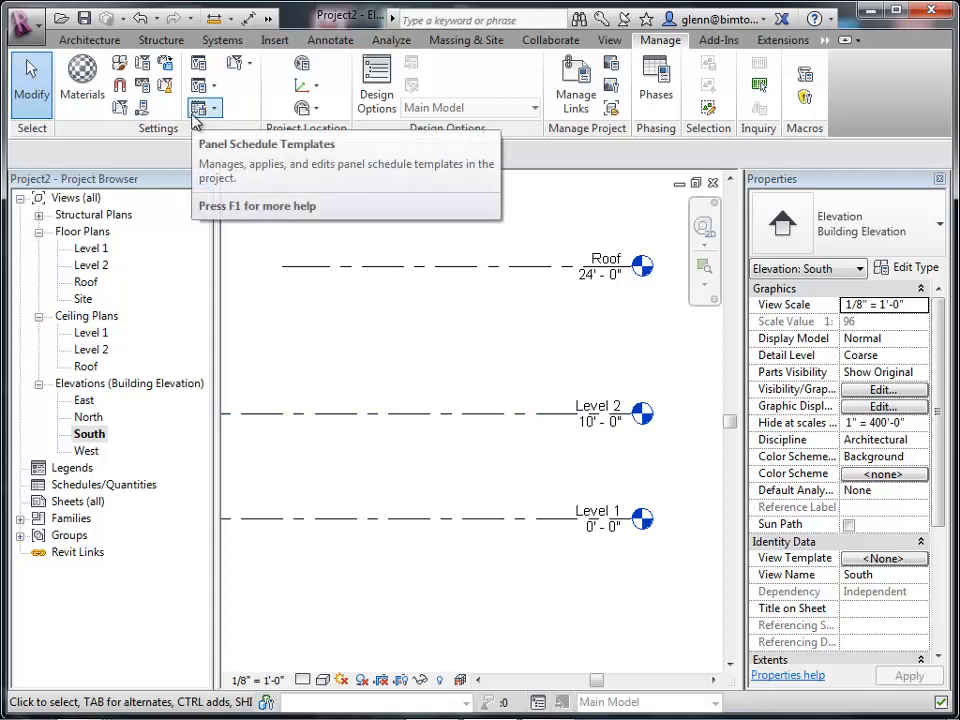
click(146, 94)
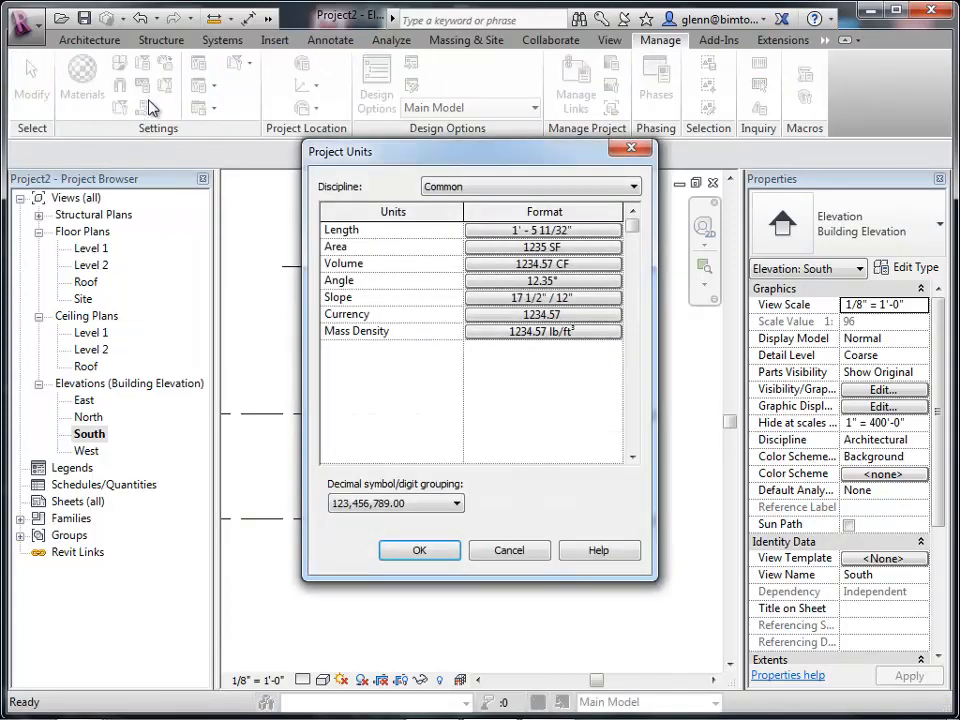
click(532, 232)
click(528, 265)
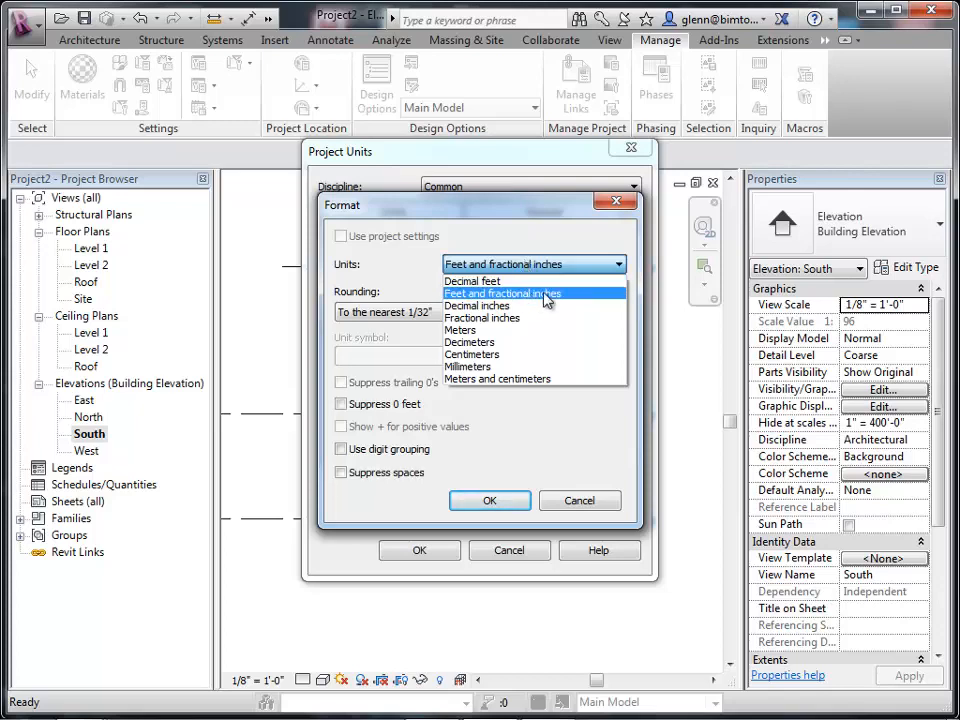
click(546, 296)
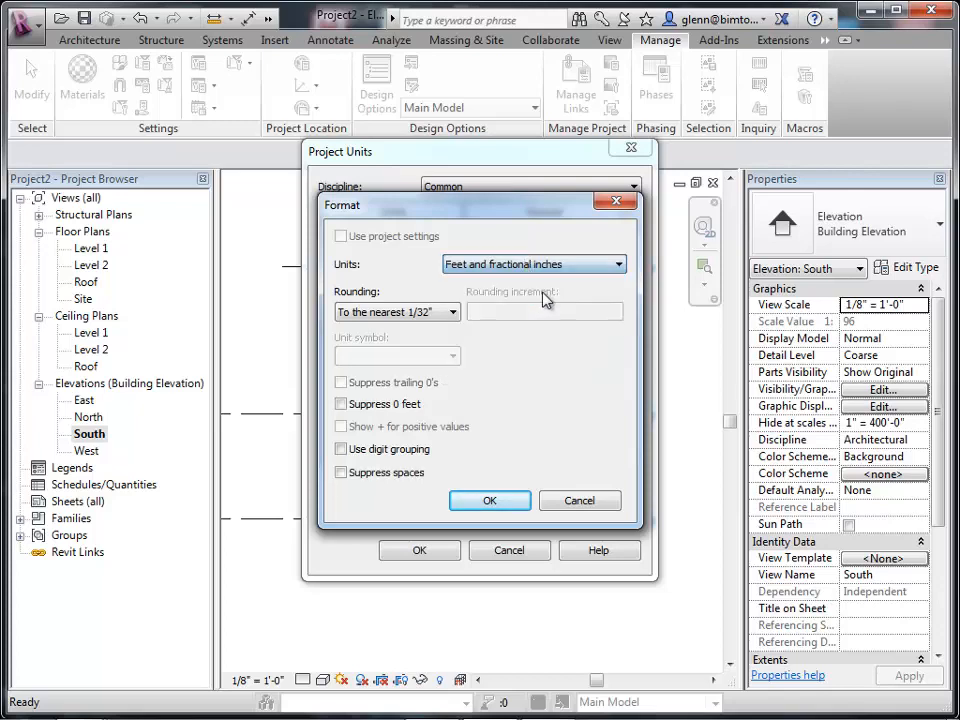
click(511, 500)
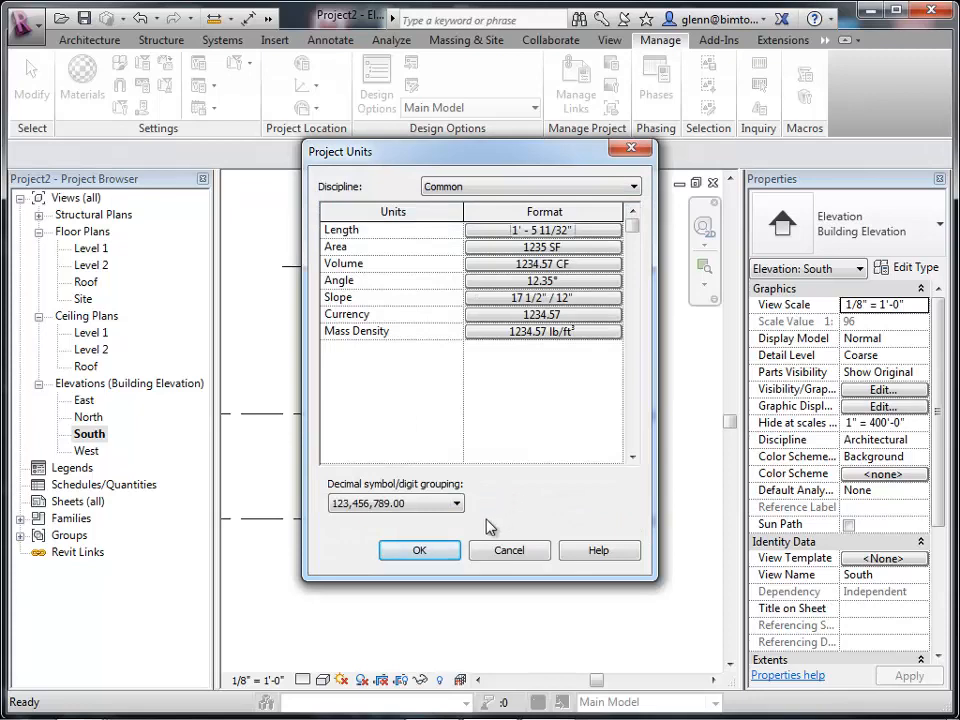
click(430, 550)
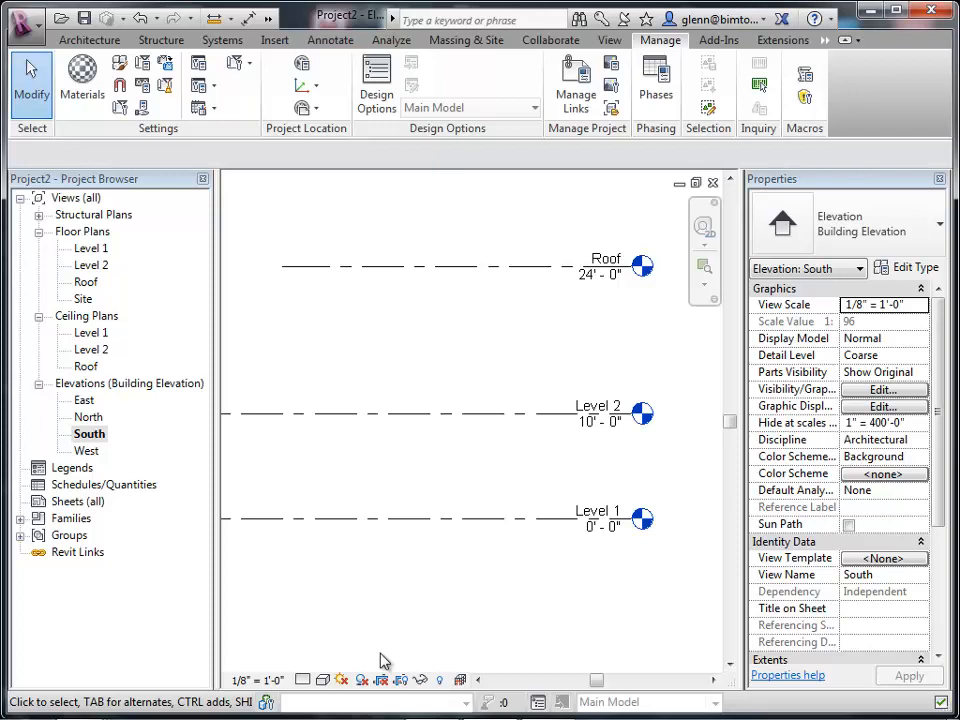
Open the Level 1 floor plan and start walls of type Generic - 8" on the Wall Centerline, rising up to Level 2.
double_click(95, 250)
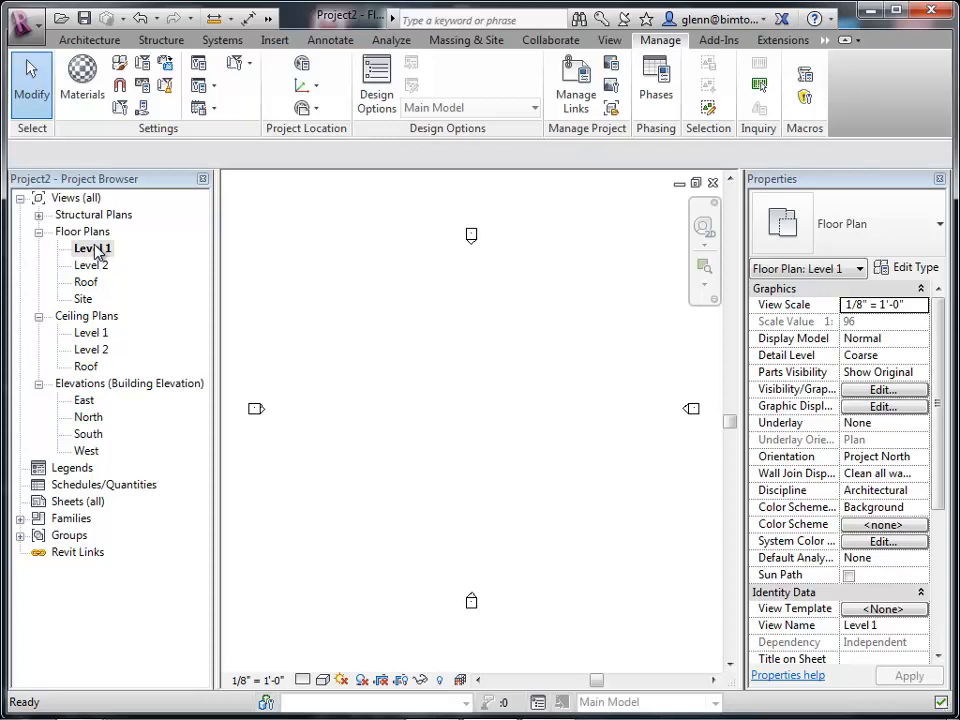
click(114, 42)
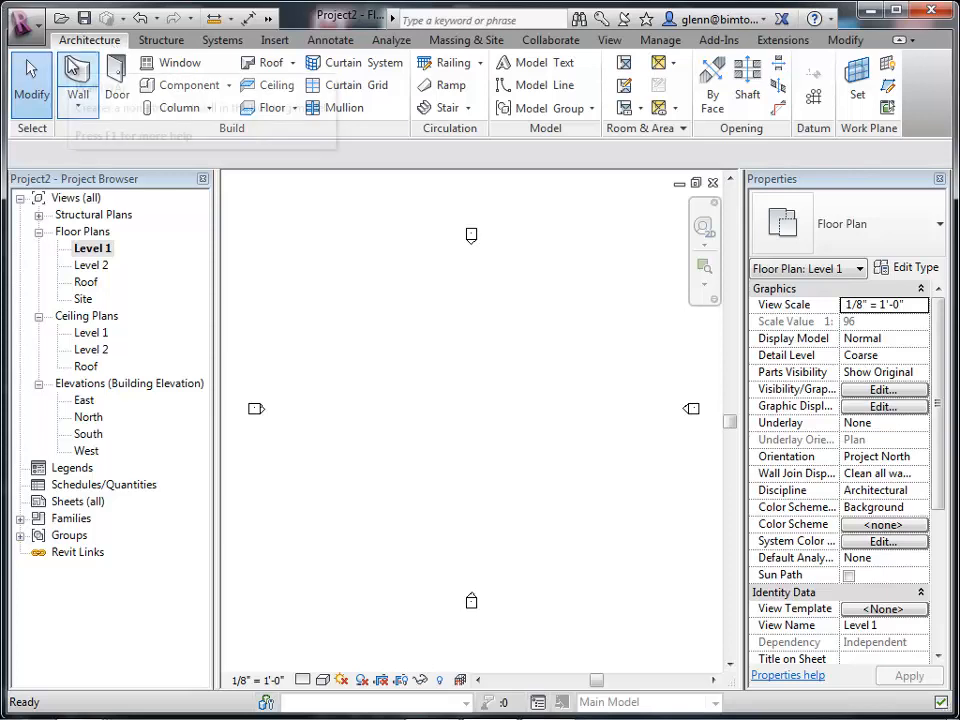
click(77, 80)
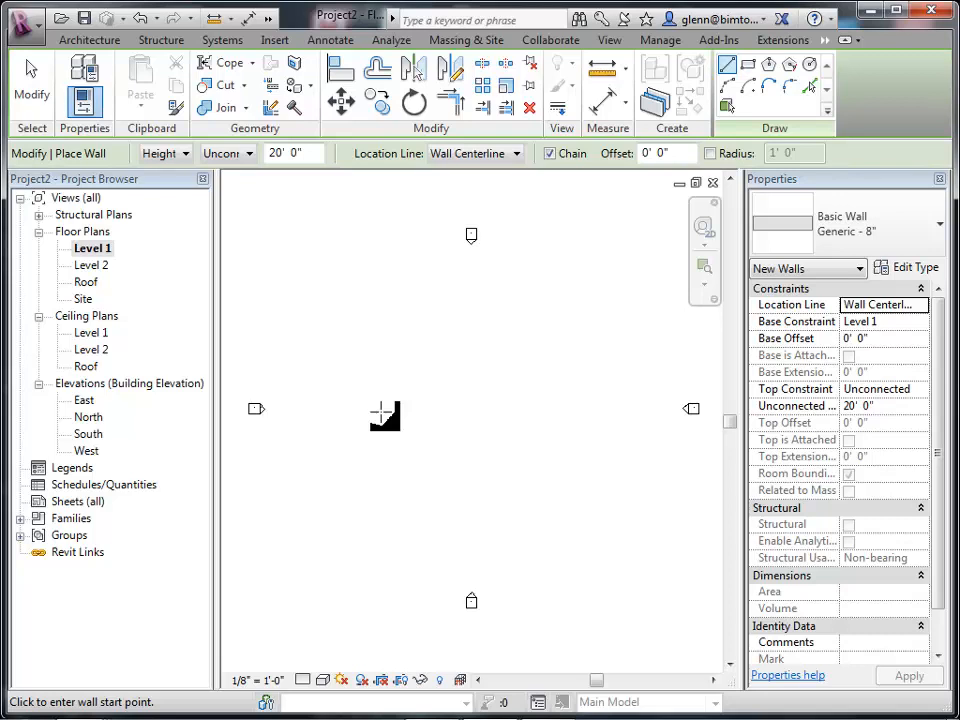
click(240, 155)
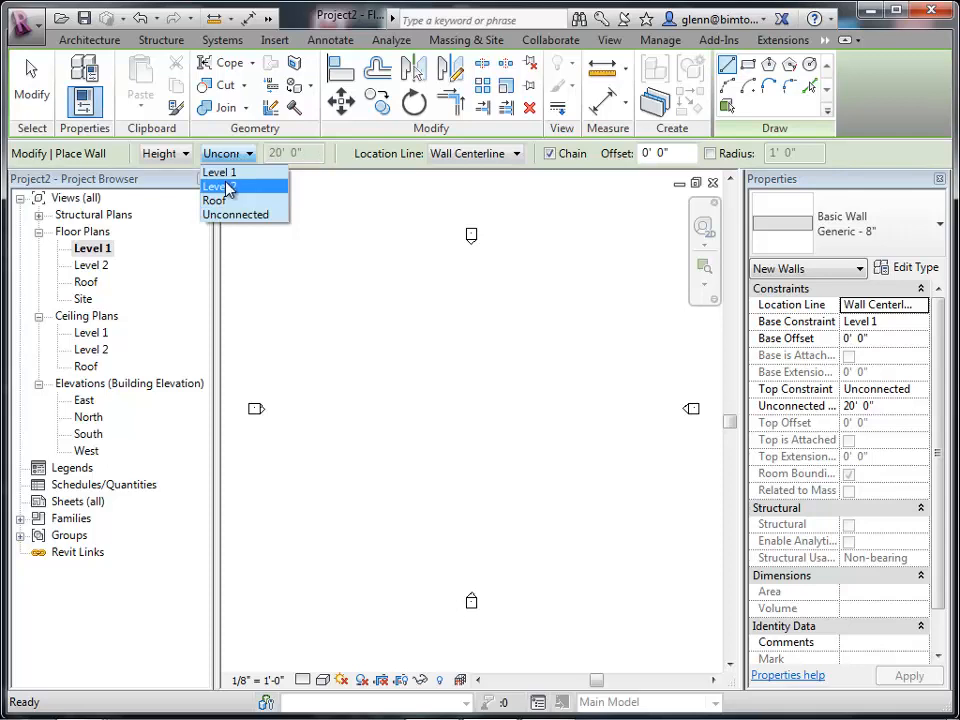
click(229, 187)
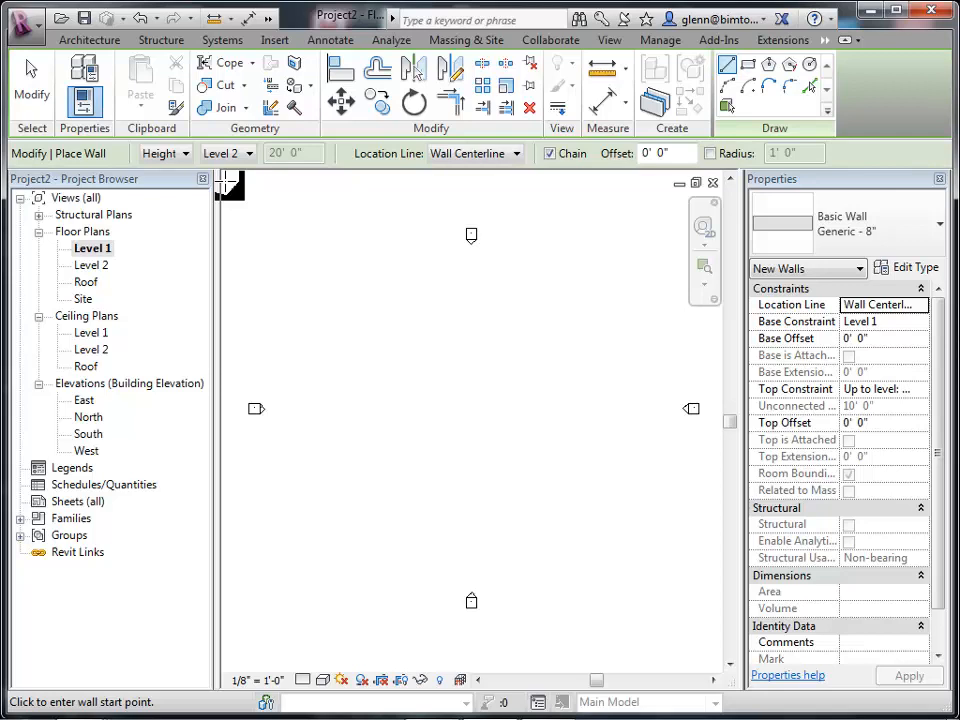
click(452, 155)
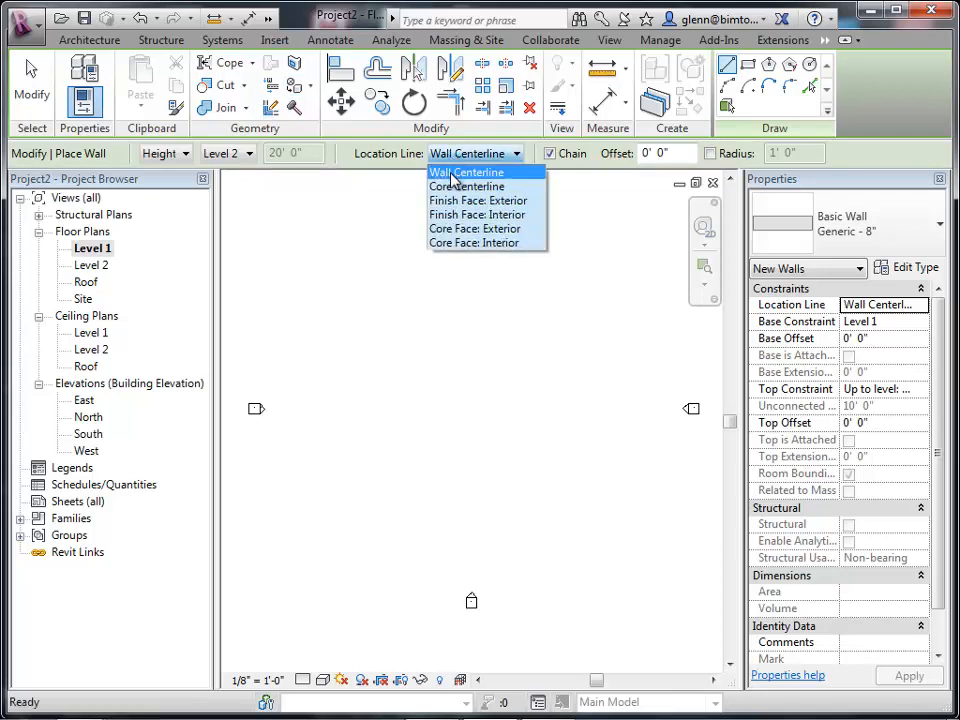
click(452, 176)
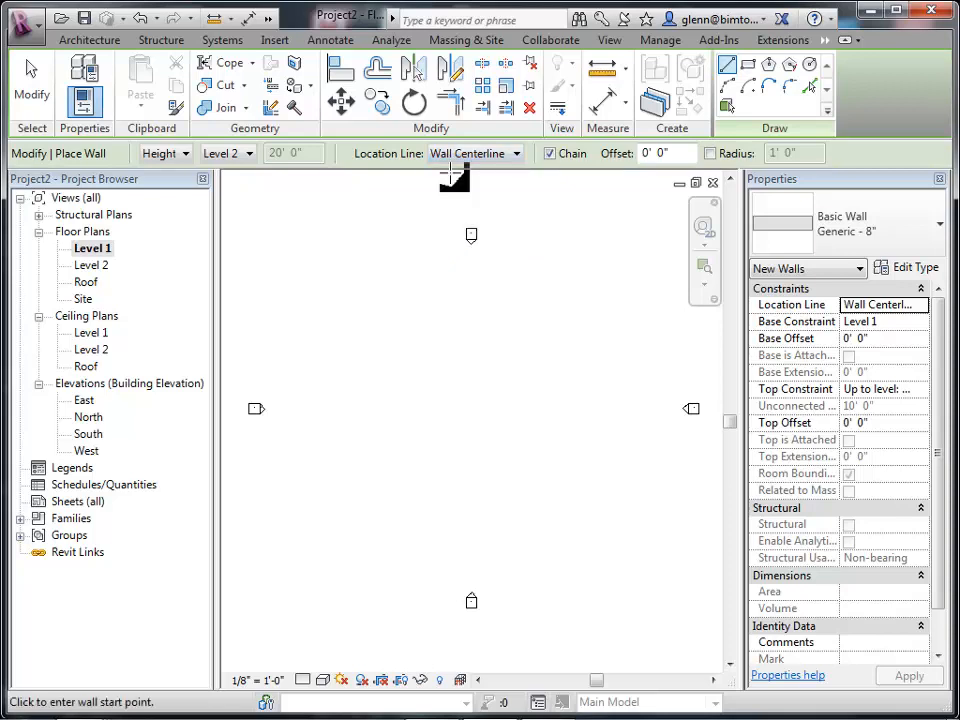
click(848, 247)
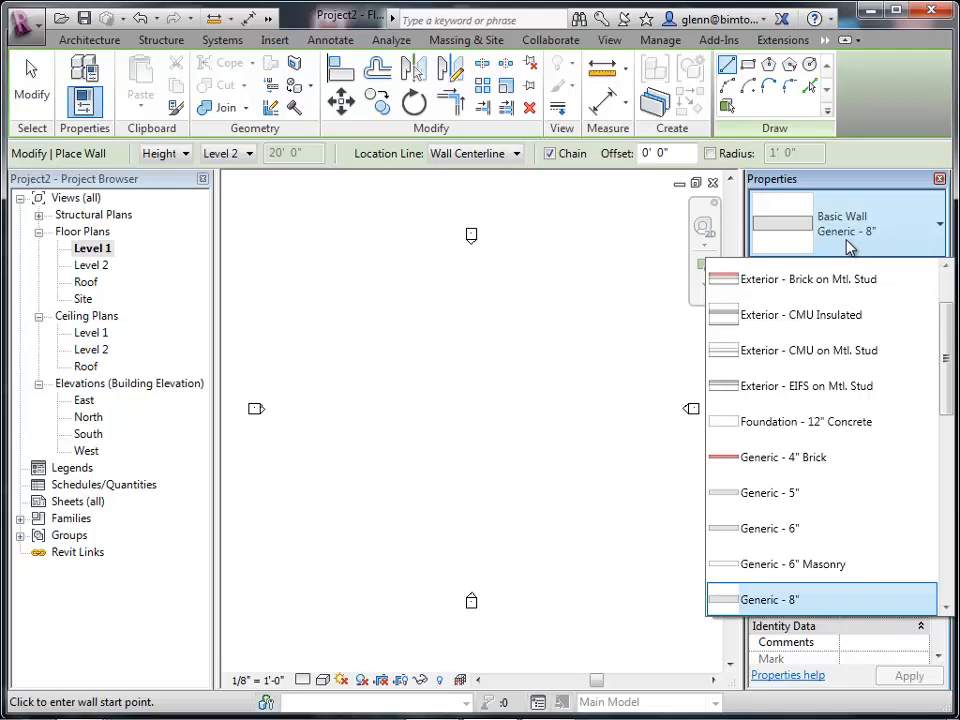
click(799, 603)
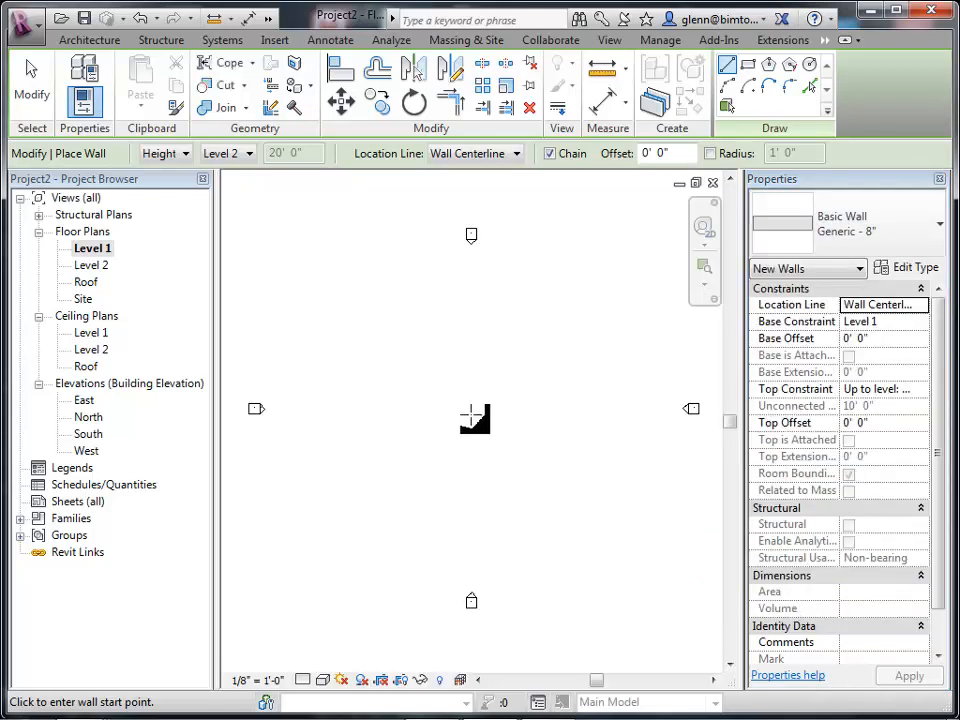
Draw a closed L-shaped chain of walls: 64' top, 48' right, 28' and 20' notch, 36' bottom, 60' left.
click(372, 331)
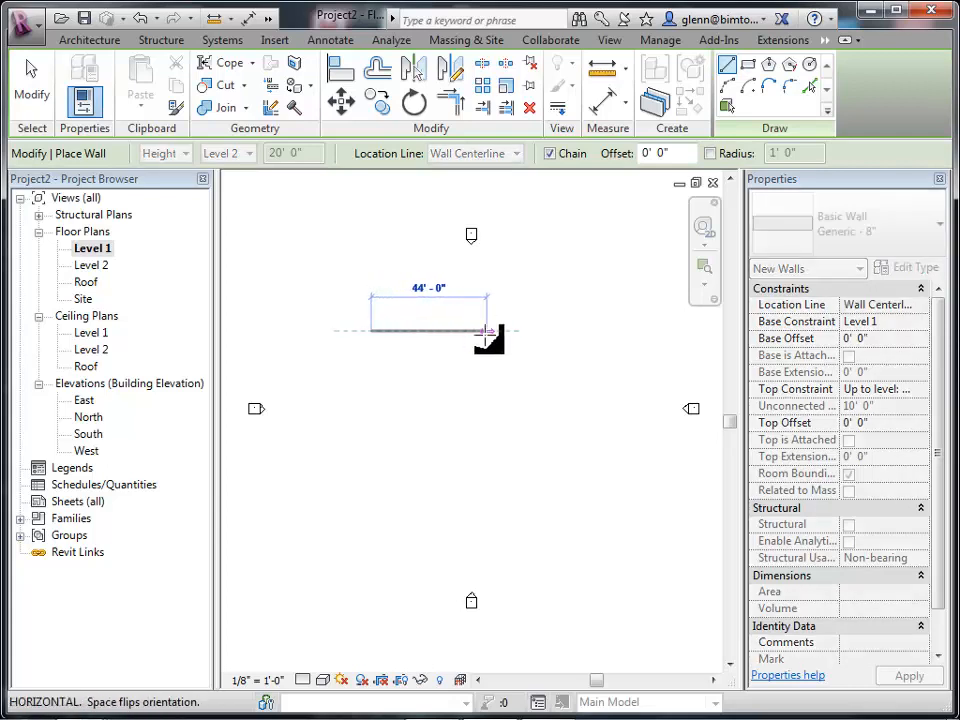
click(540, 331)
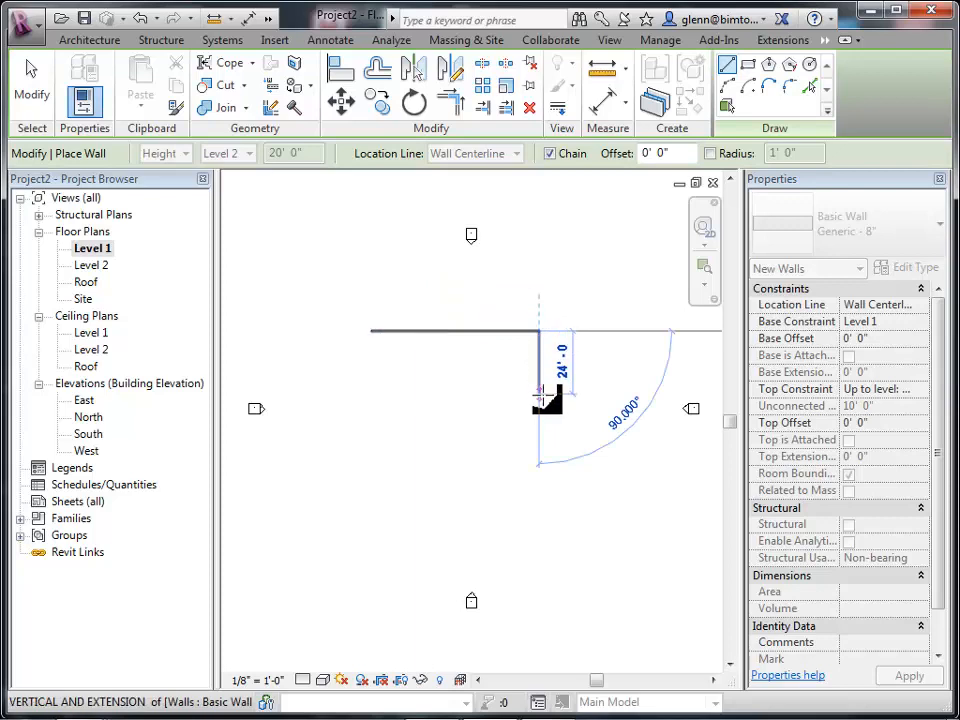
click(542, 457)
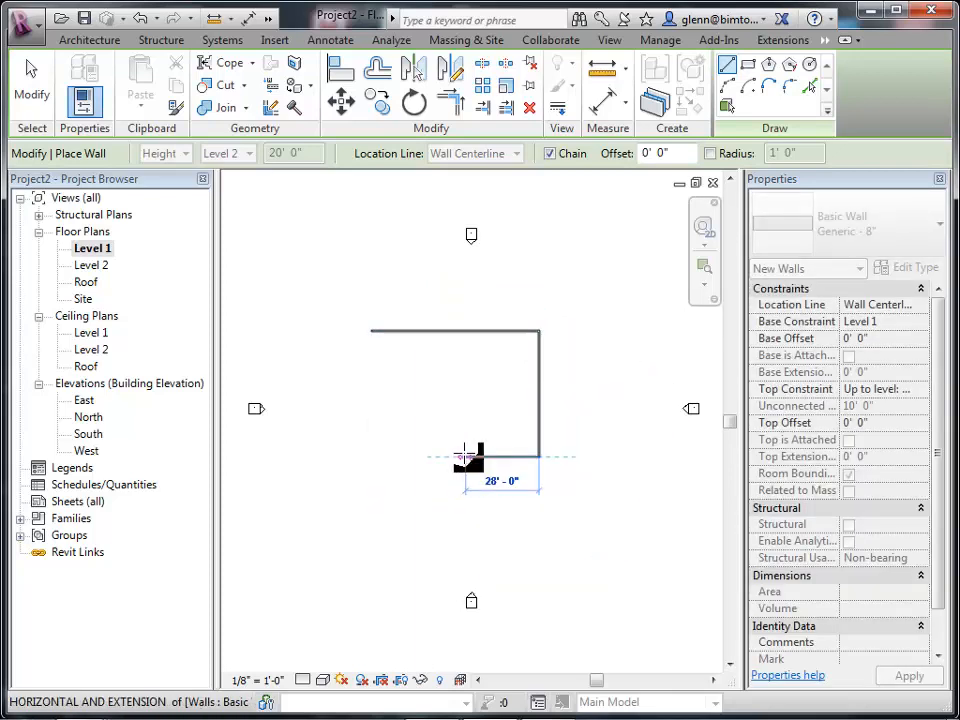
click(465, 457)
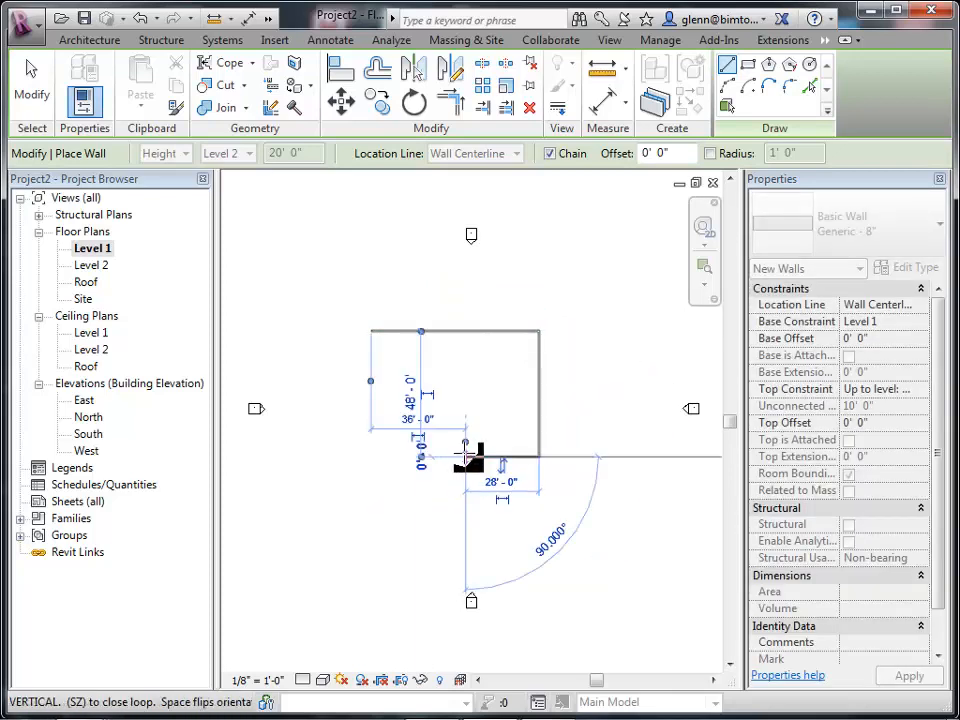
click(466, 509)
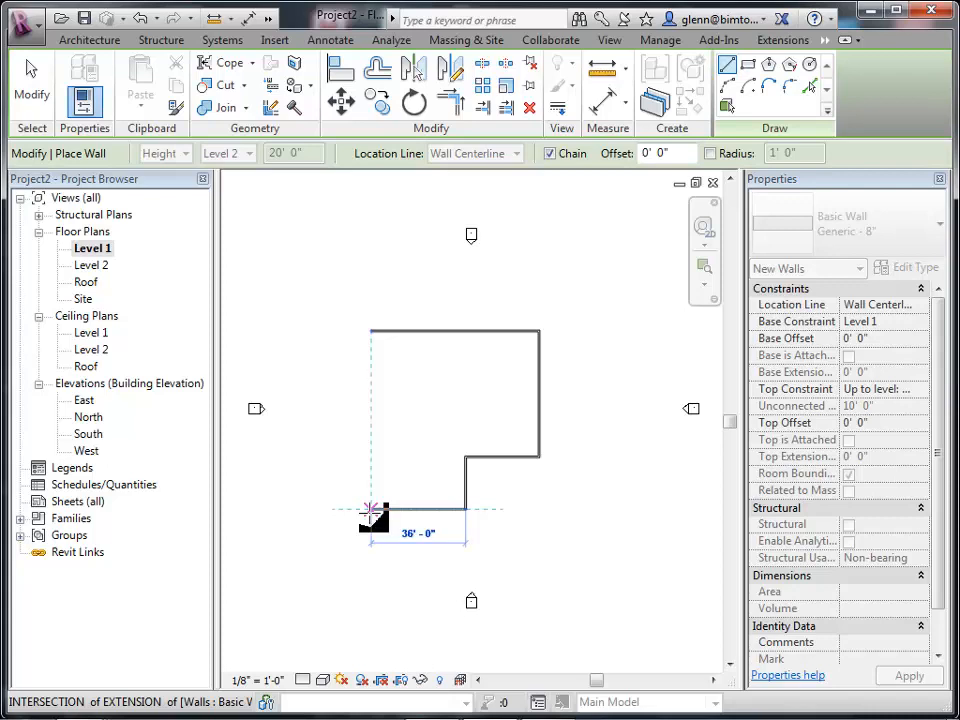
click(371, 509)
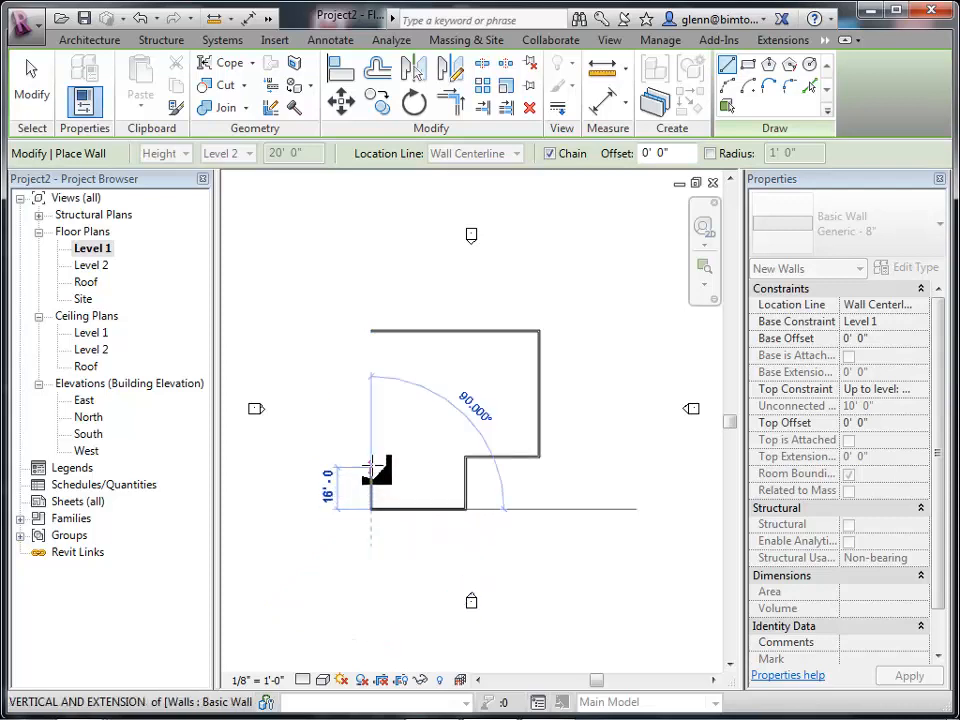
click(371, 331)
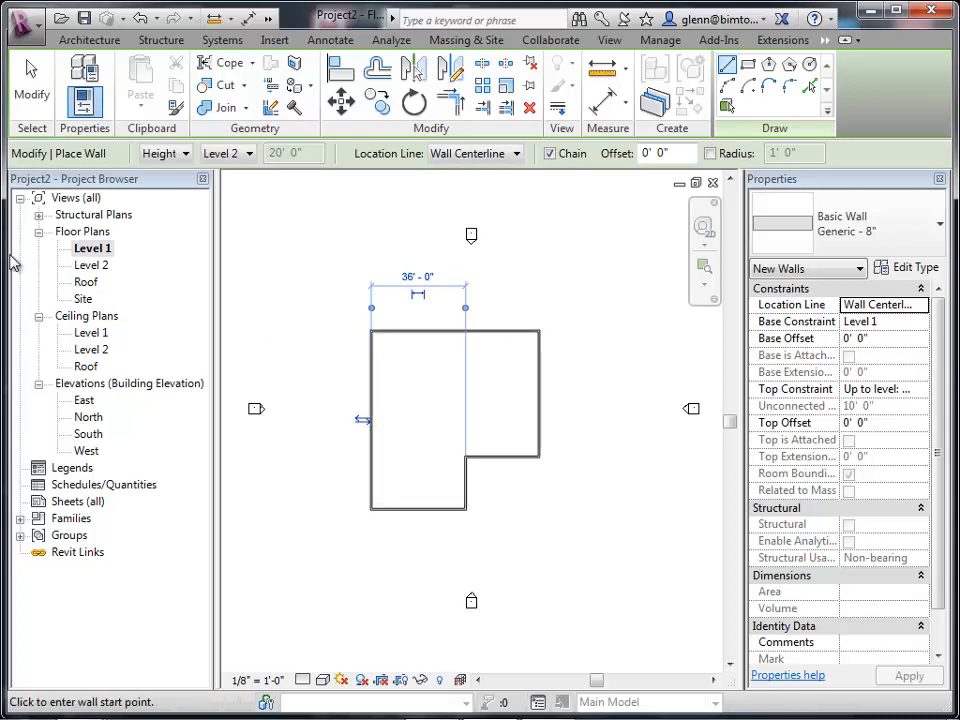
click(31, 88)
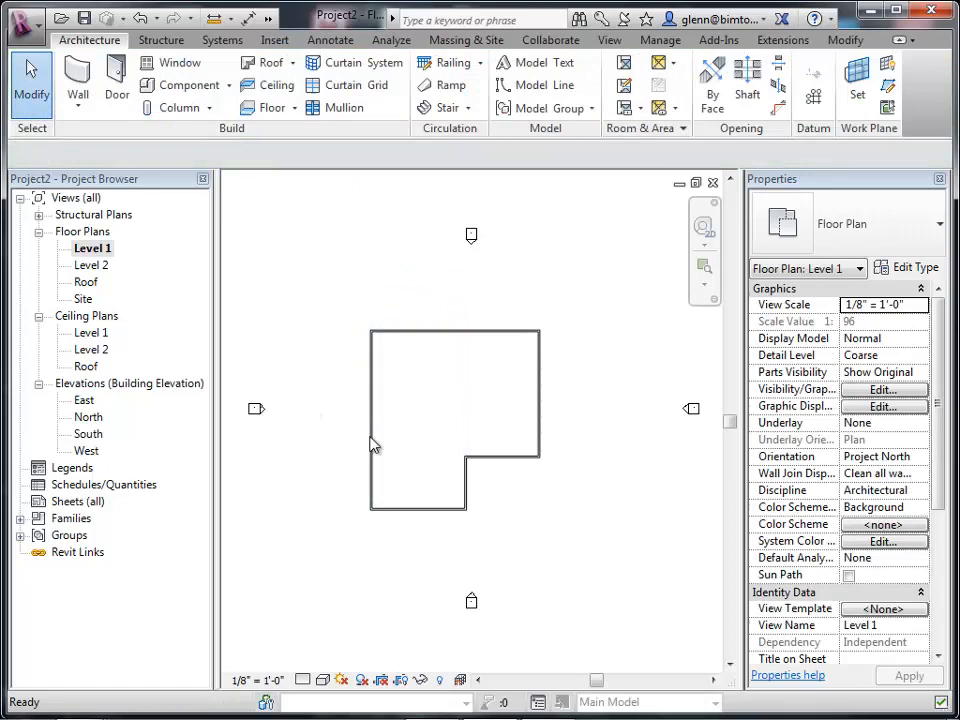
Reshape the L by moving the inner horizontal wall up to 32' below the top and the right wall outward to make it 48' long.
click(506, 458)
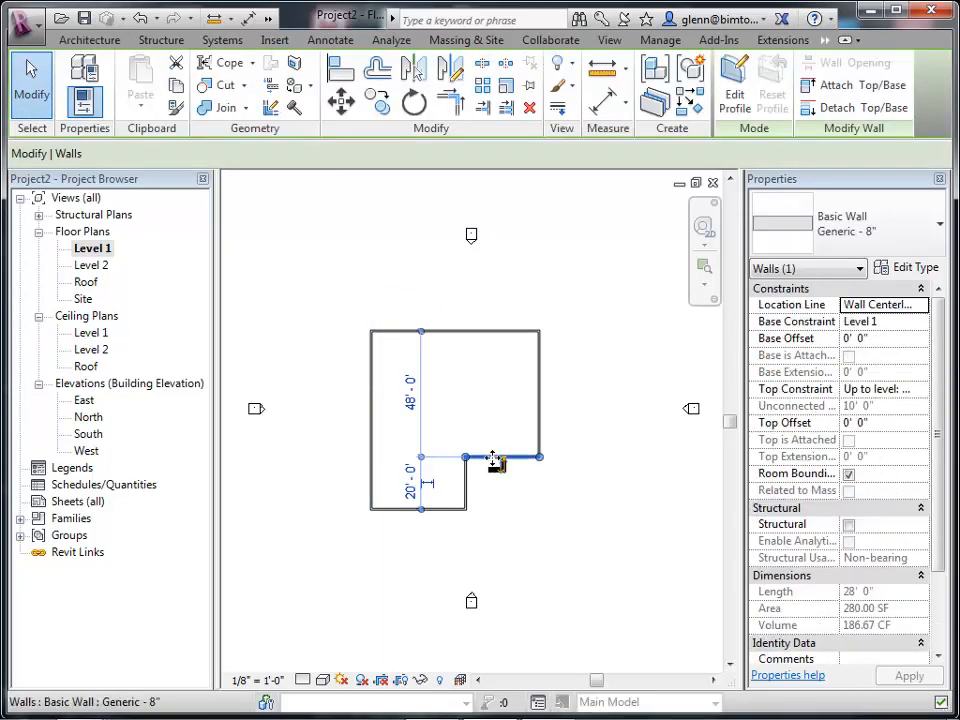
drag(495, 456, 490, 414)
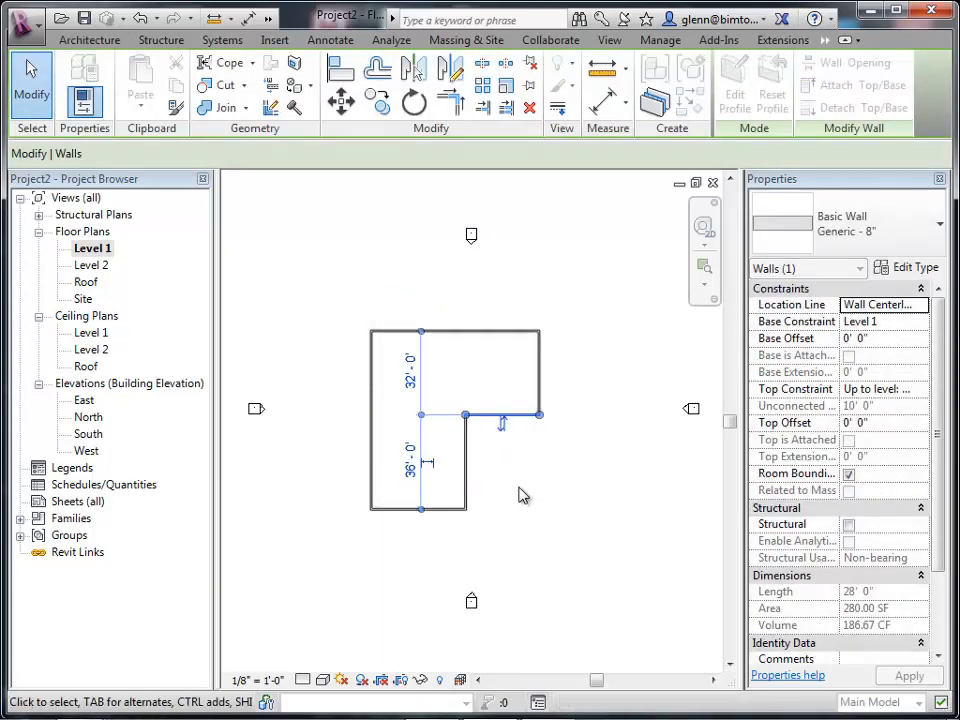
click(541, 374)
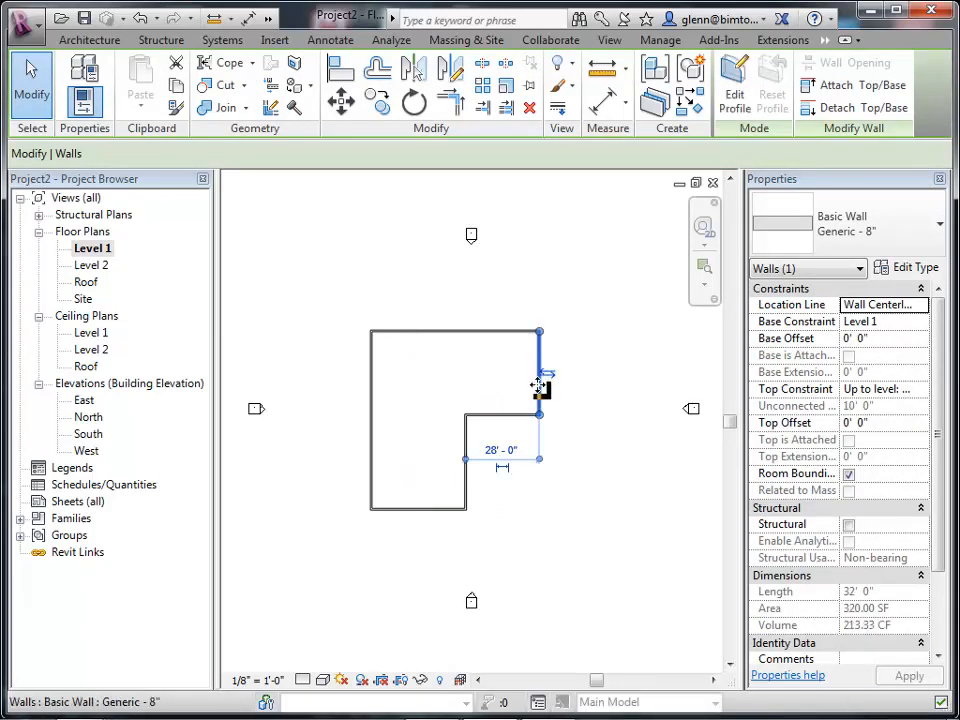
drag(540, 385, 595, 384)
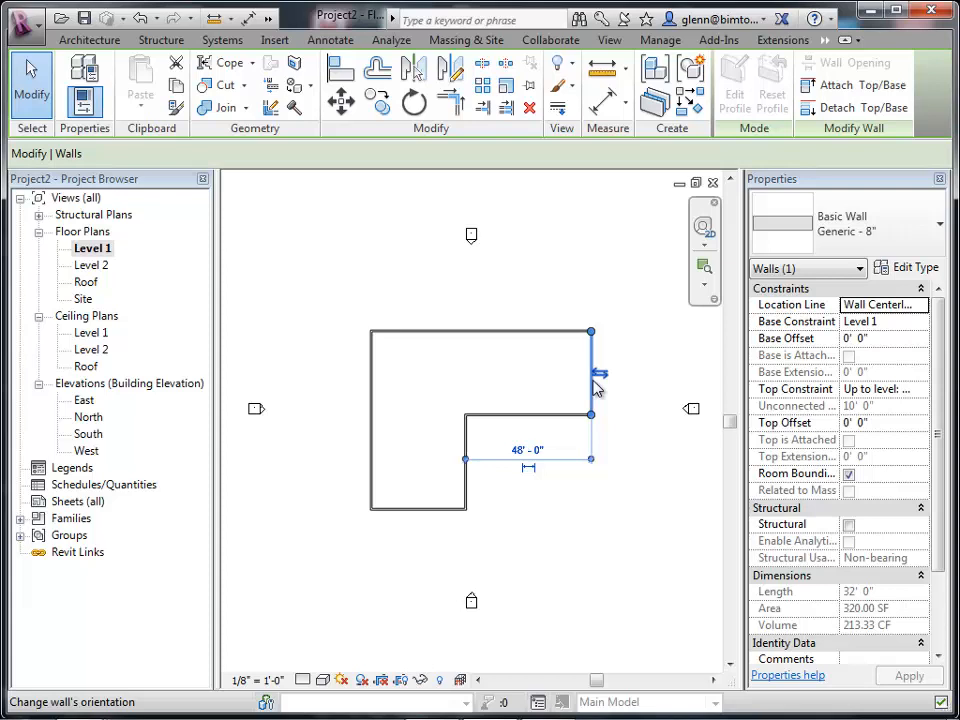
Open the default 3D view of the walls.
click(612, 40)
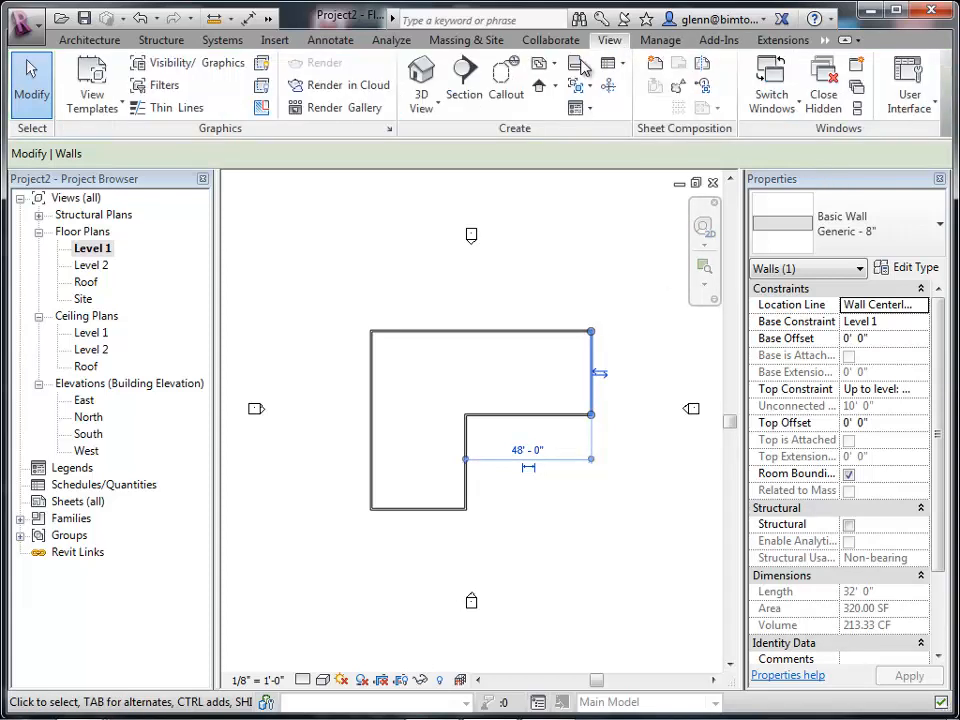
click(425, 85)
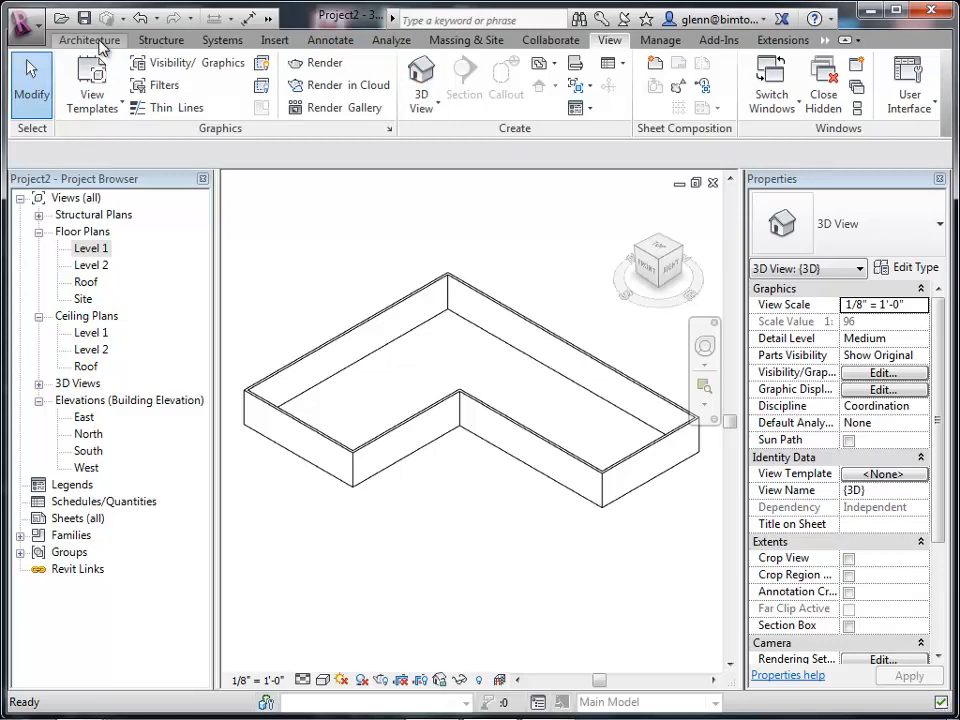
click(908, 84)
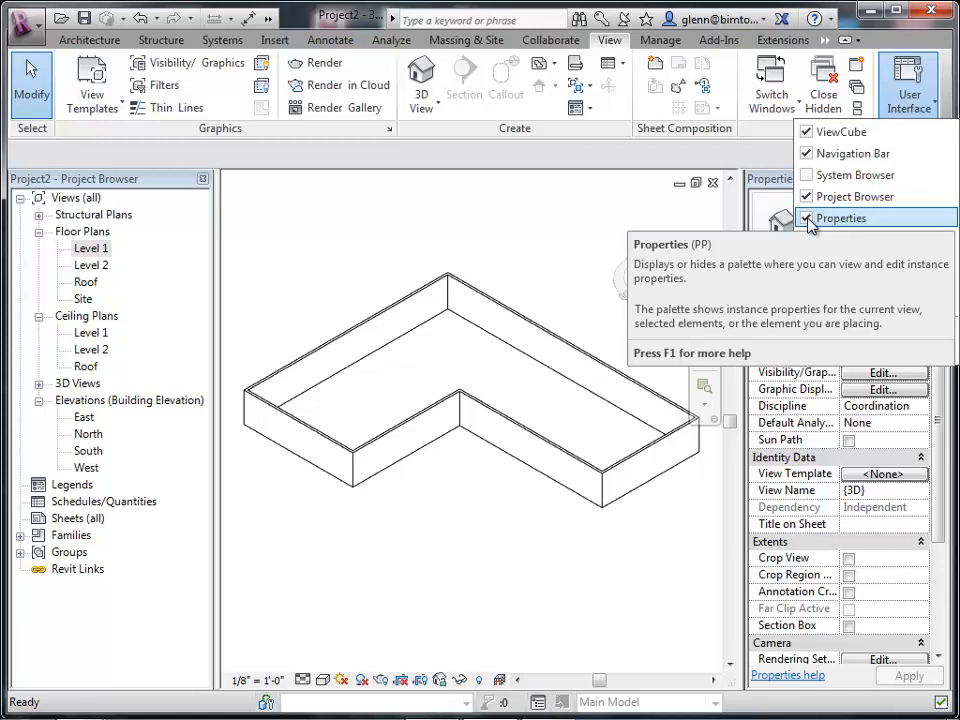
click(535, 212)
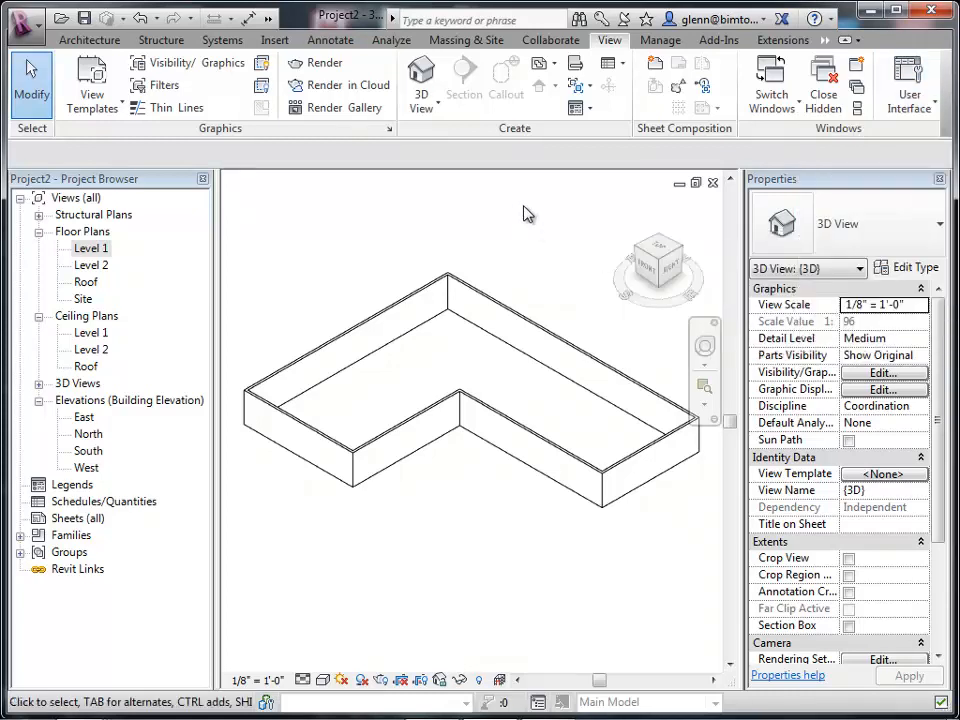
Select the long back wall in 3D, toggle the Properties palette off and on, and deselect.
click(430, 291)
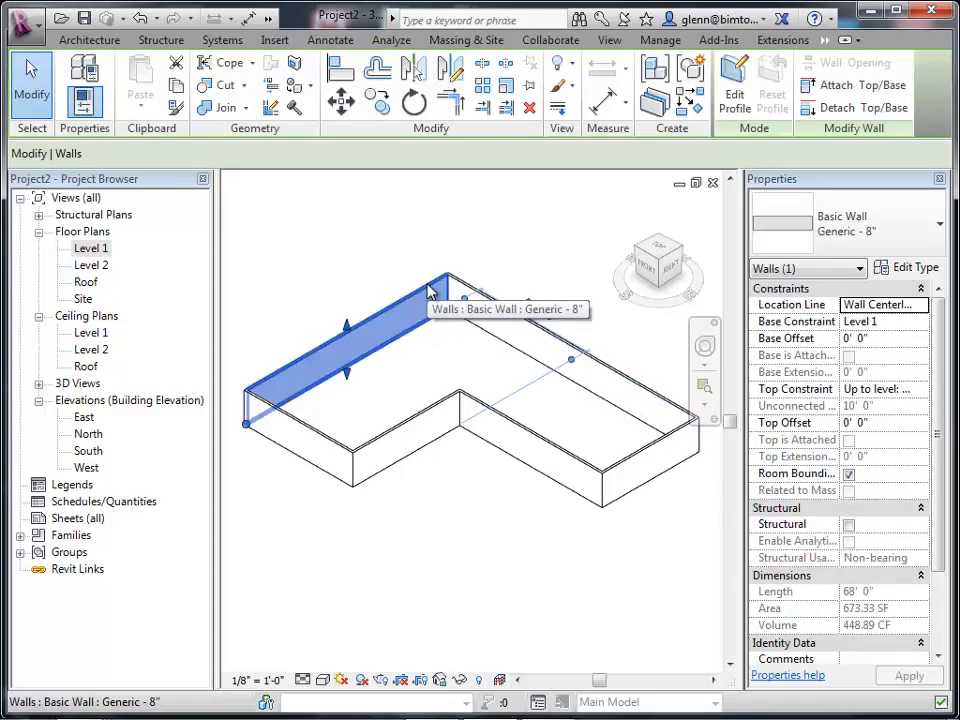
click(86, 102)
click(91, 113)
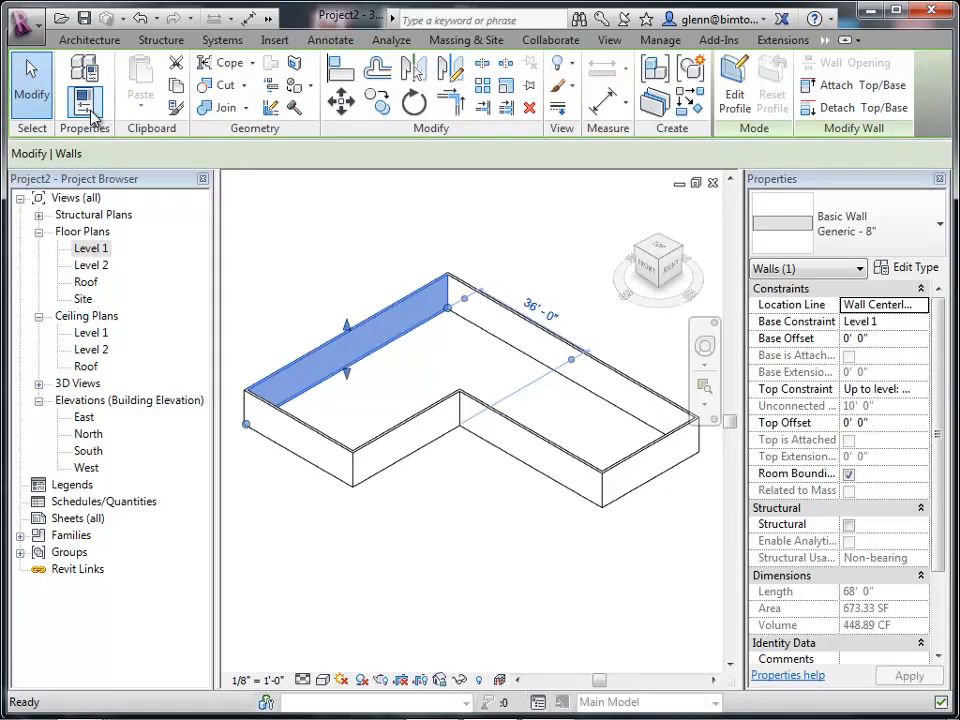
click(91, 113)
click(91, 113)
click(91, 113)
click(91, 113)
click(307, 558)
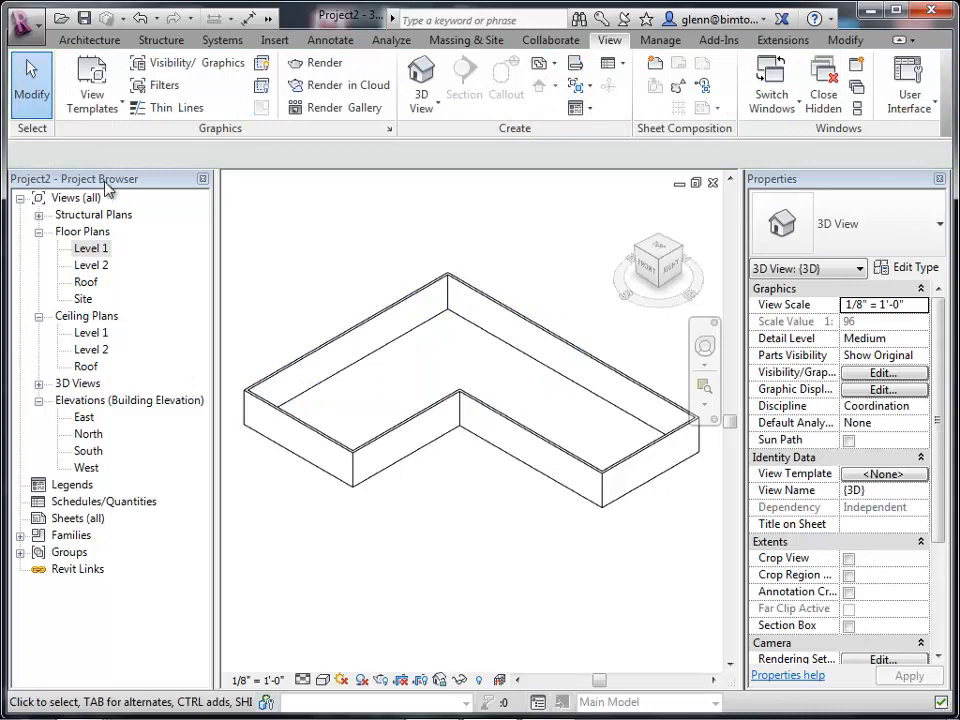
Draw a stray wall about 42' long in the 3D view and delete it.
click(80, 42)
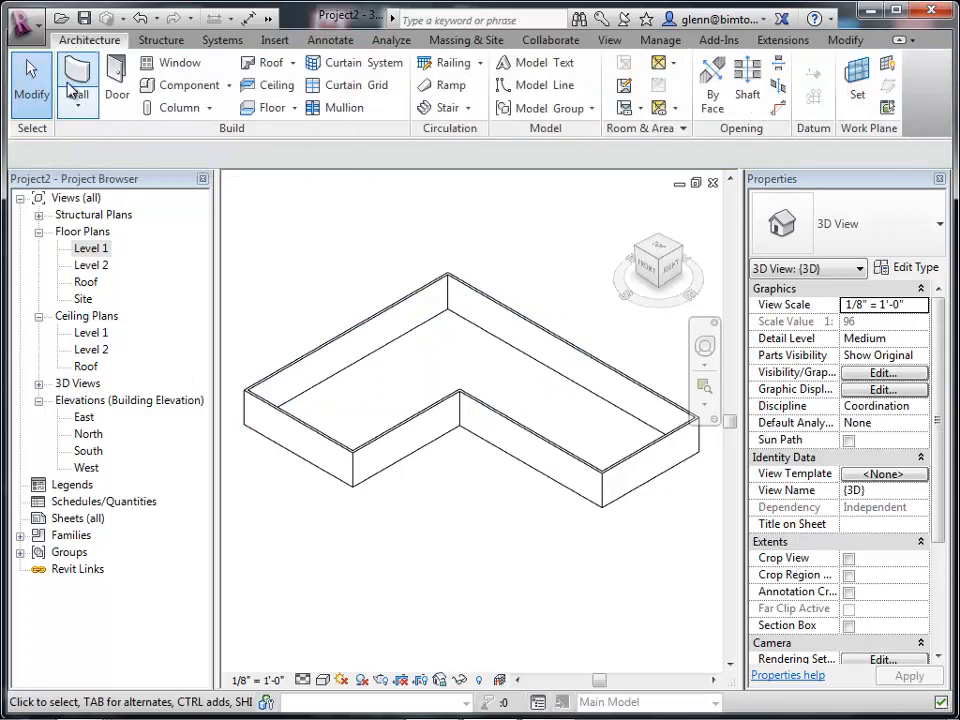
click(77, 80)
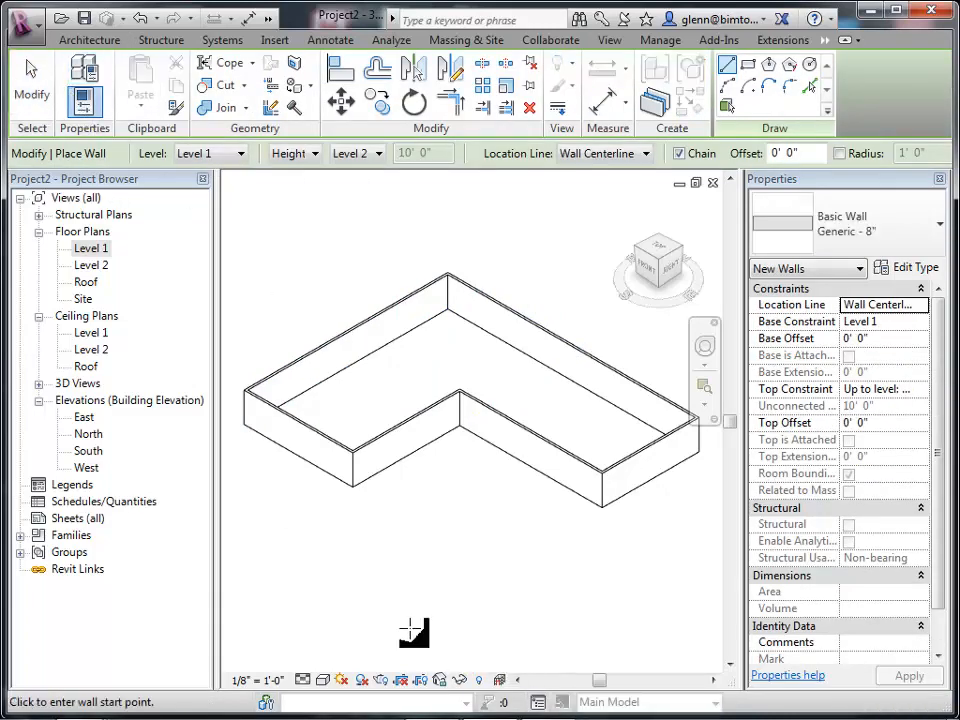
click(378, 523)
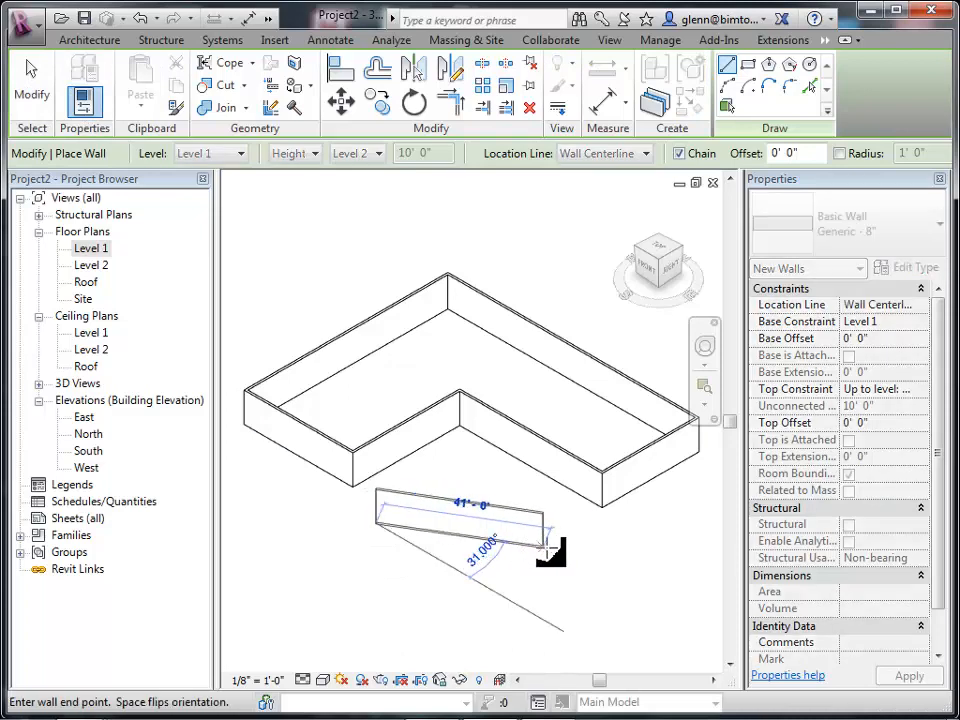
click(30, 85)
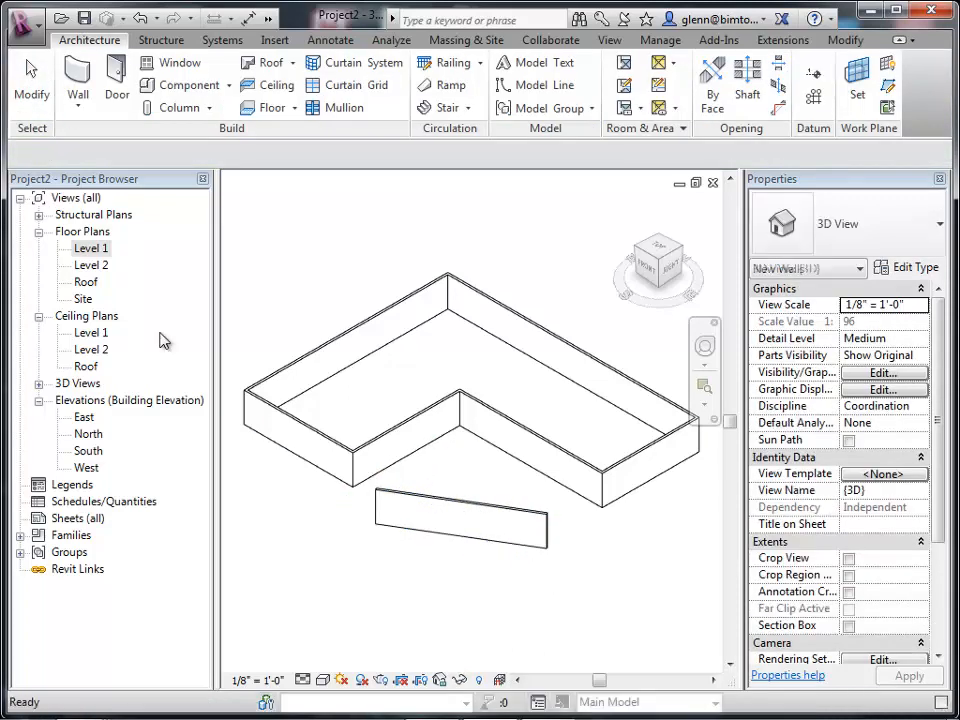
click(412, 507)
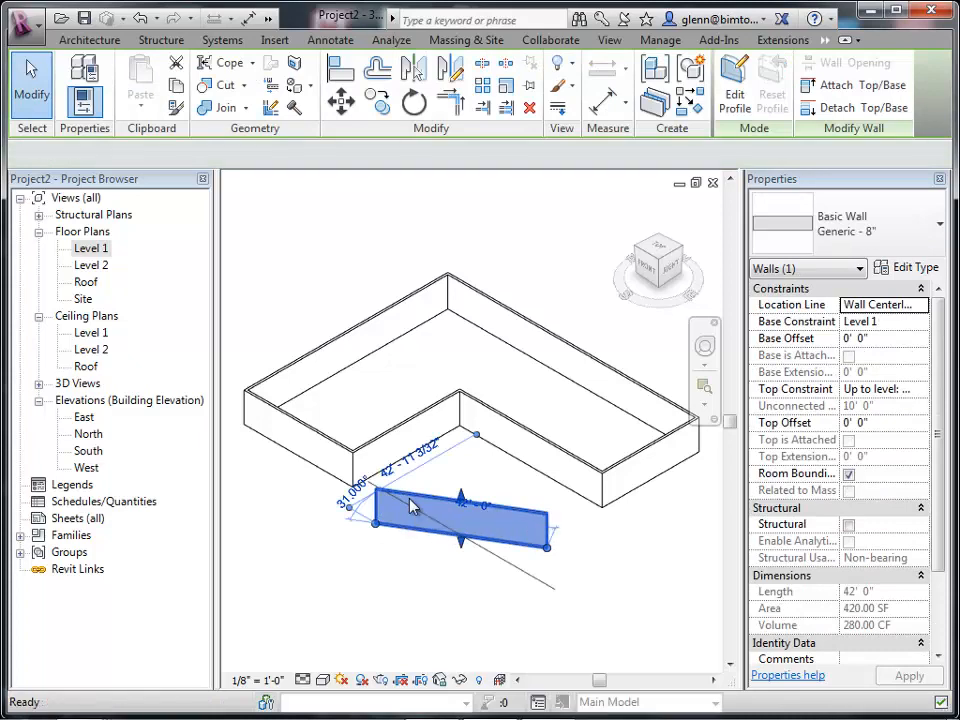
key(Delete)
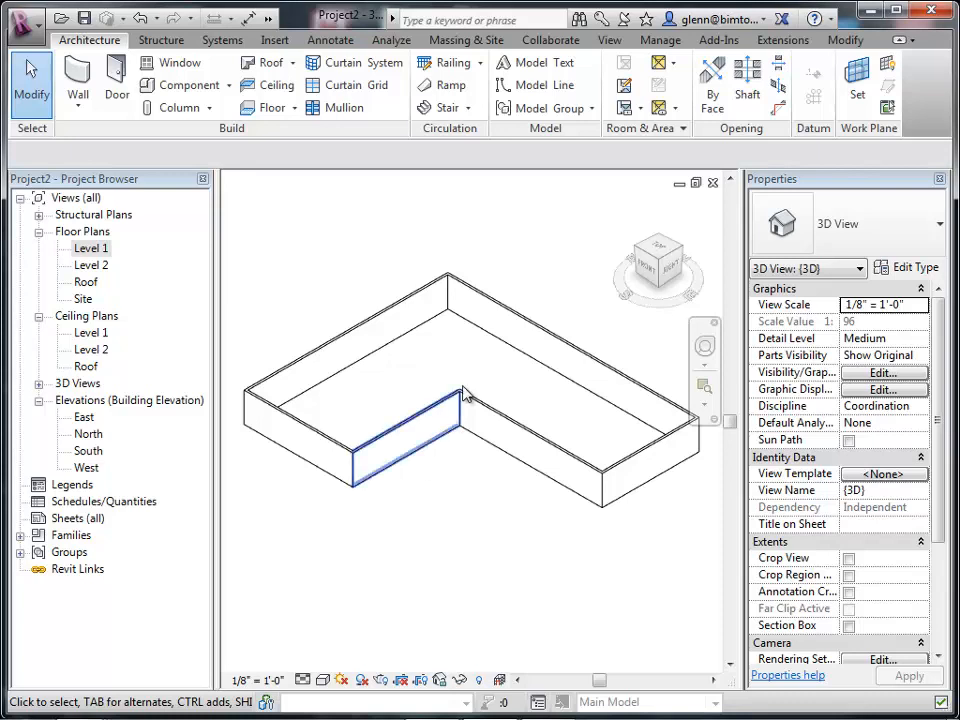
Tile the open view windows and close the South elevation window.
click(612, 41)
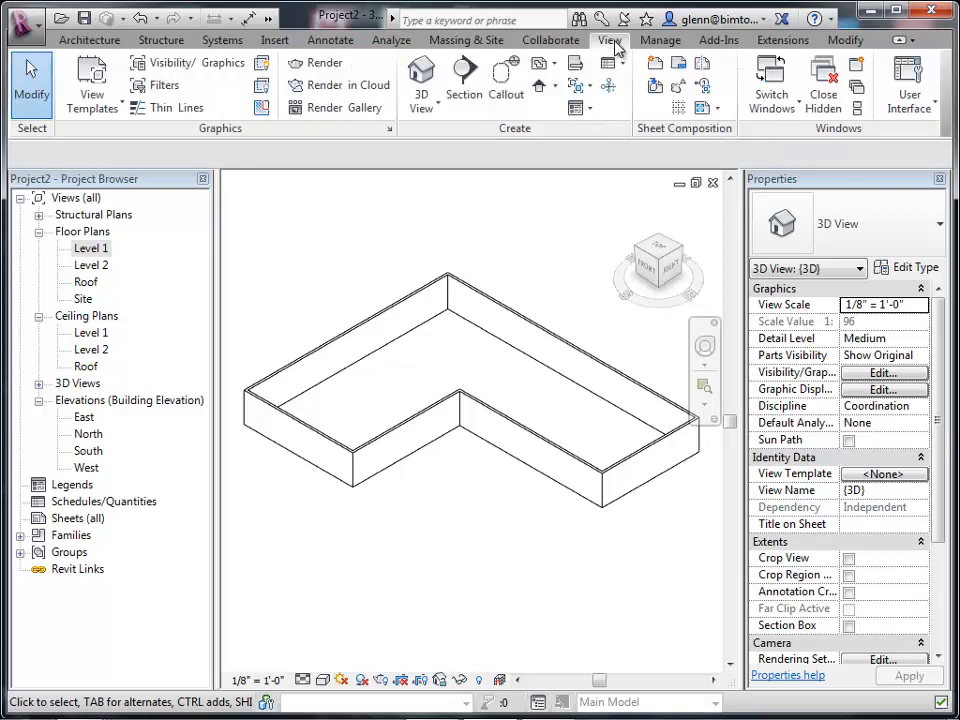
click(856, 110)
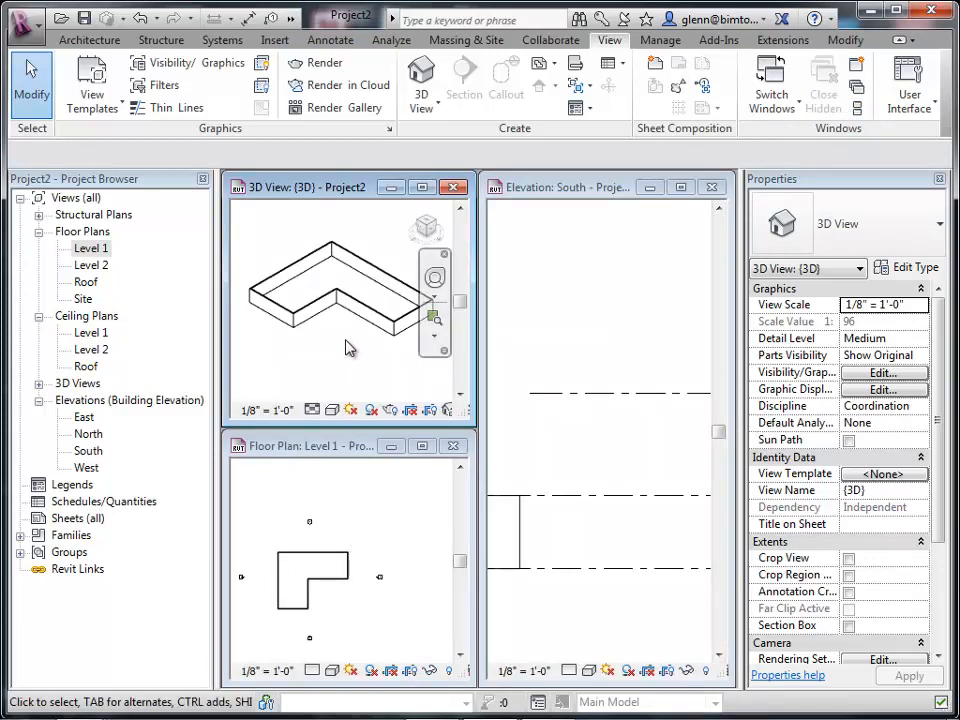
click(360, 578)
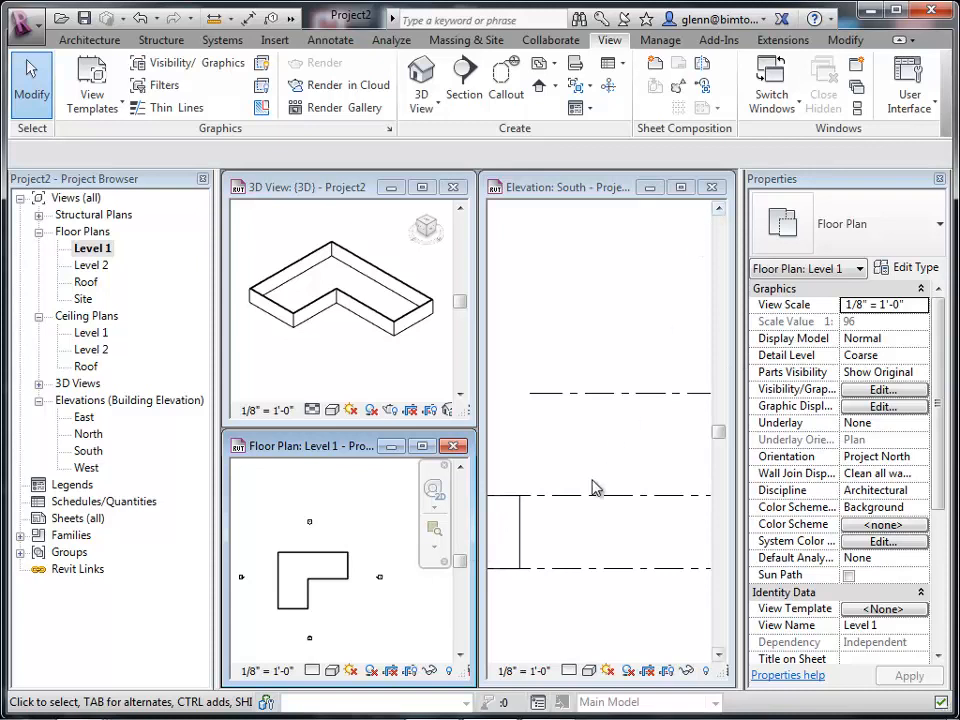
click(712, 188)
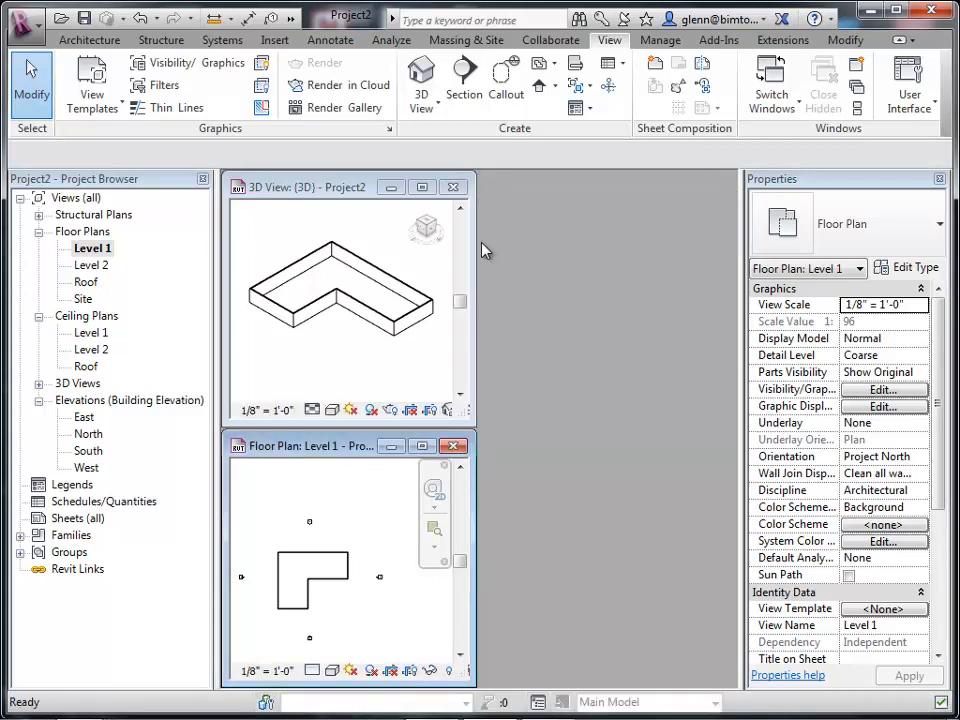
Widen the 3D view and Level 1 floor plan windows to fill the drawing area.
drag(476, 244, 719, 243)
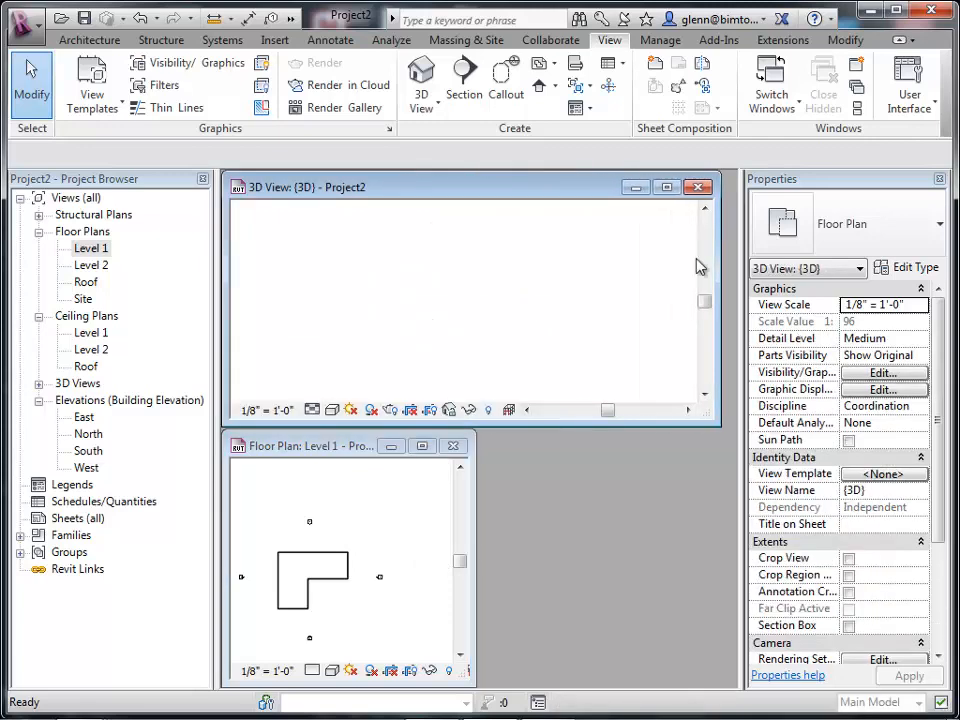
drag(474, 508, 718, 495)
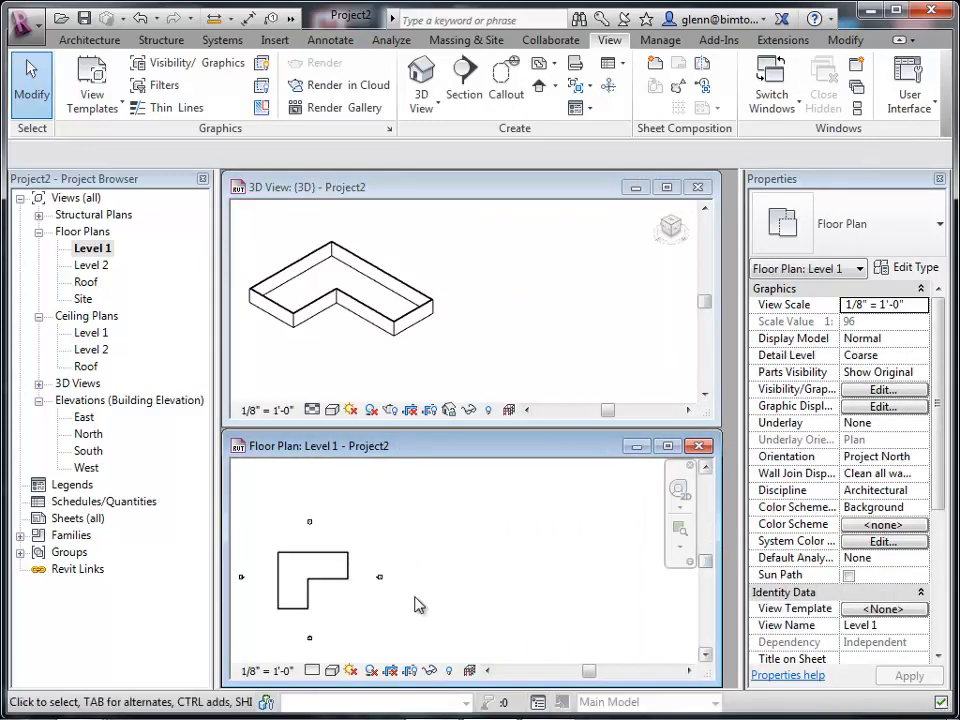
Move the inner horizontal wall of the L down toward the bottom, leaving only a small notch in the outline.
click(355, 572)
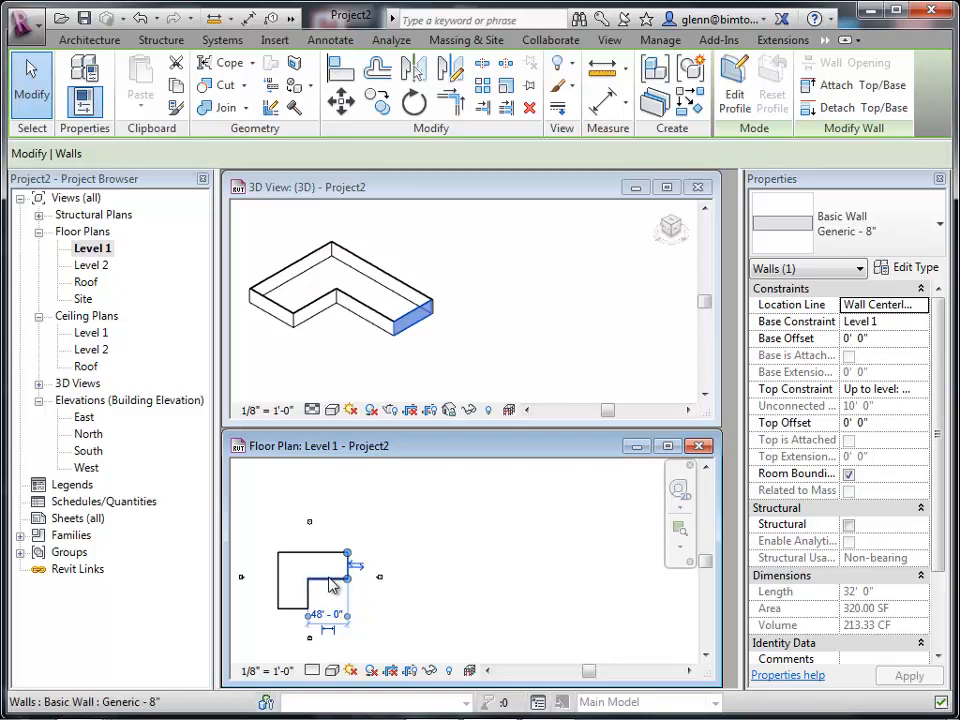
click(330, 585)
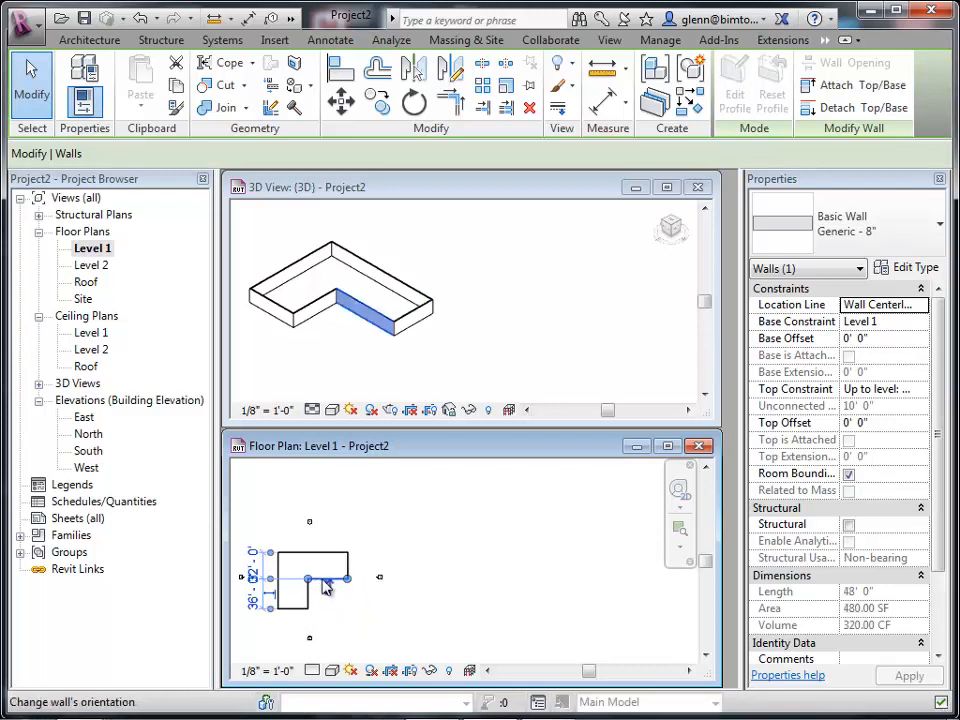
drag(322, 577, 327, 606)
click(481, 601)
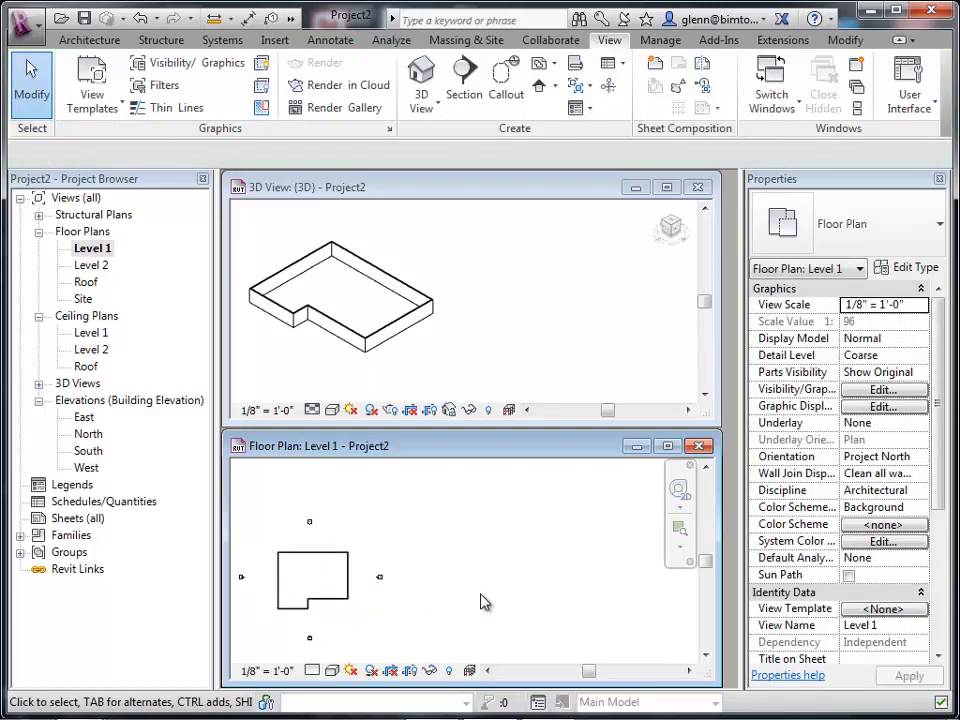
key(z)
key(e)
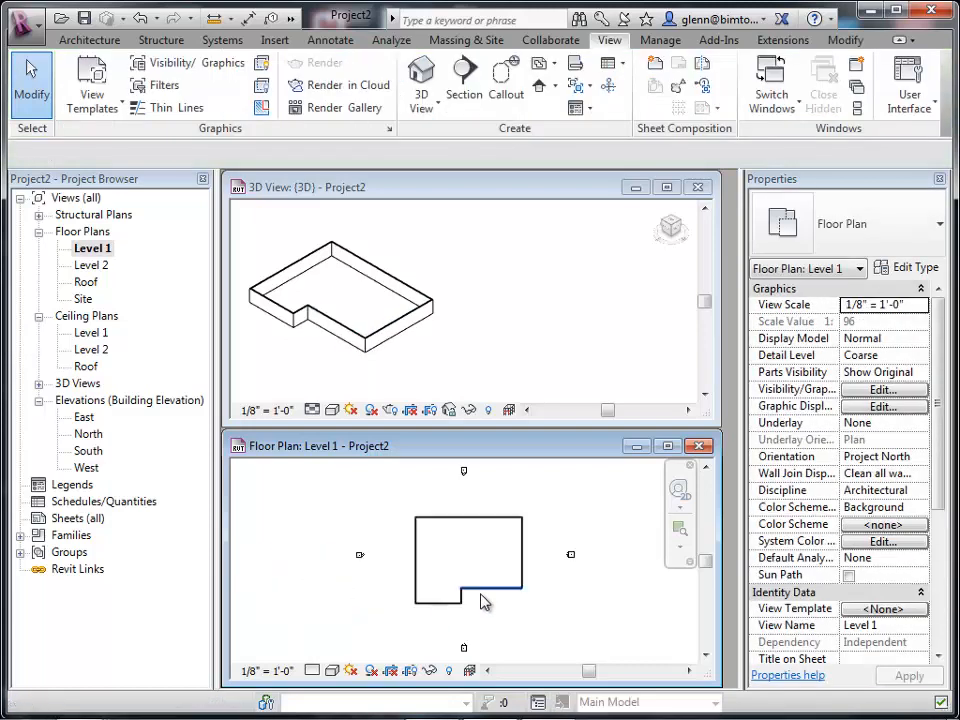
click(500, 275)
key(z)
key(a)
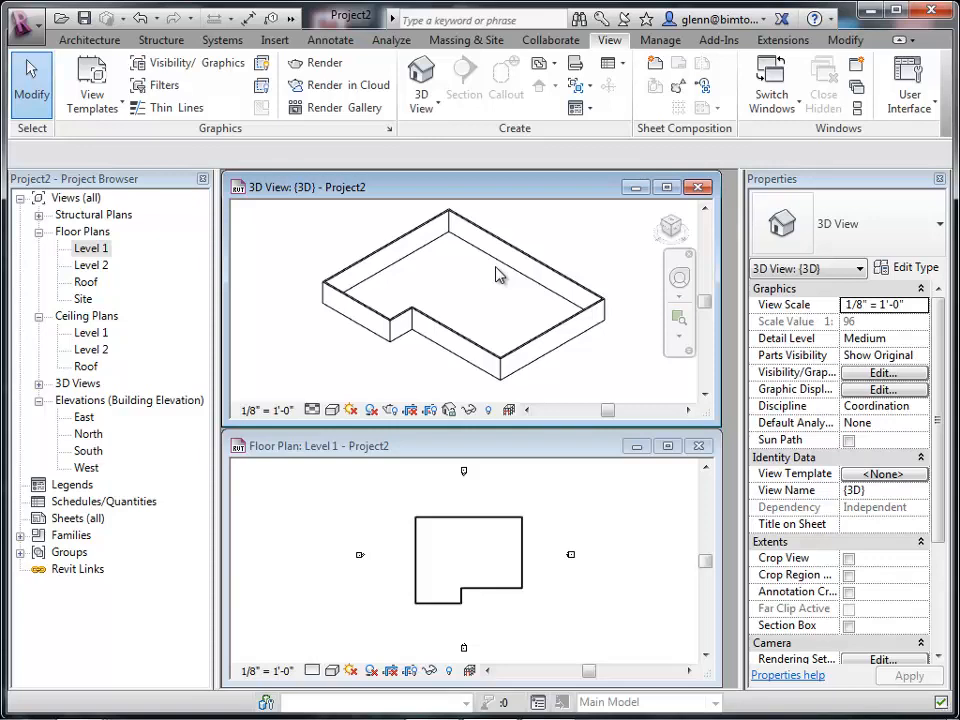
double_click(86, 283)
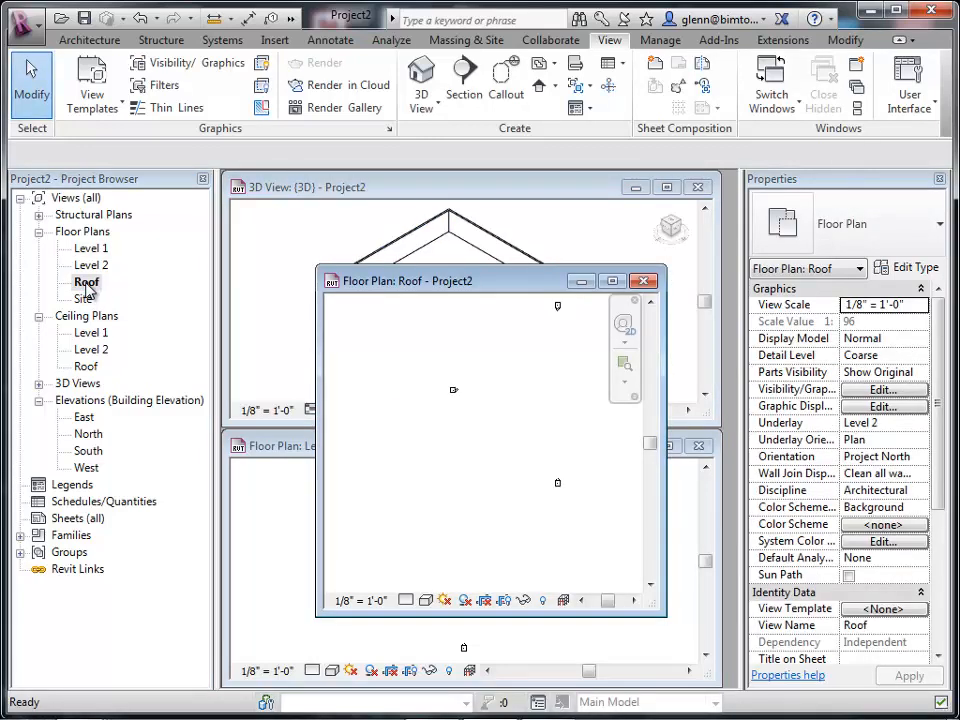
click(91, 43)
click(82, 72)
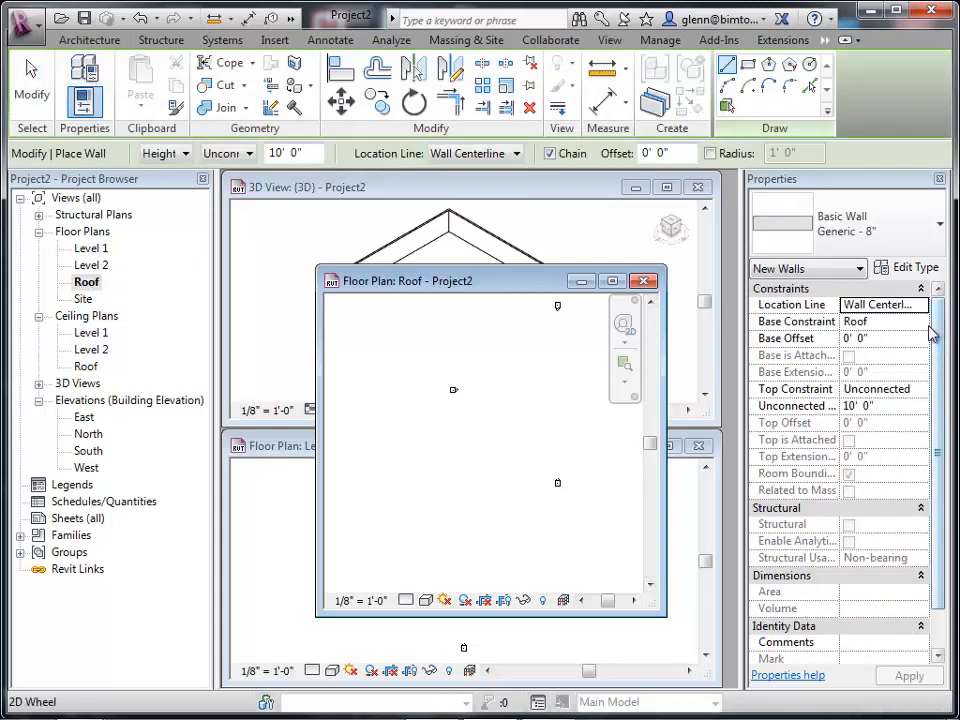
click(924, 326)
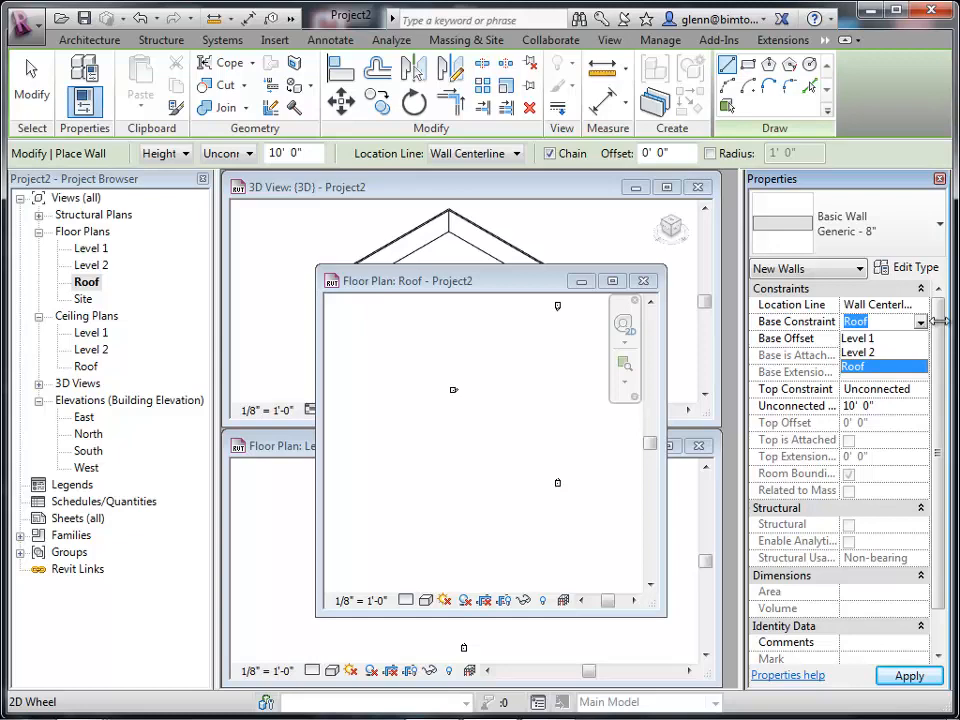
click(644, 281)
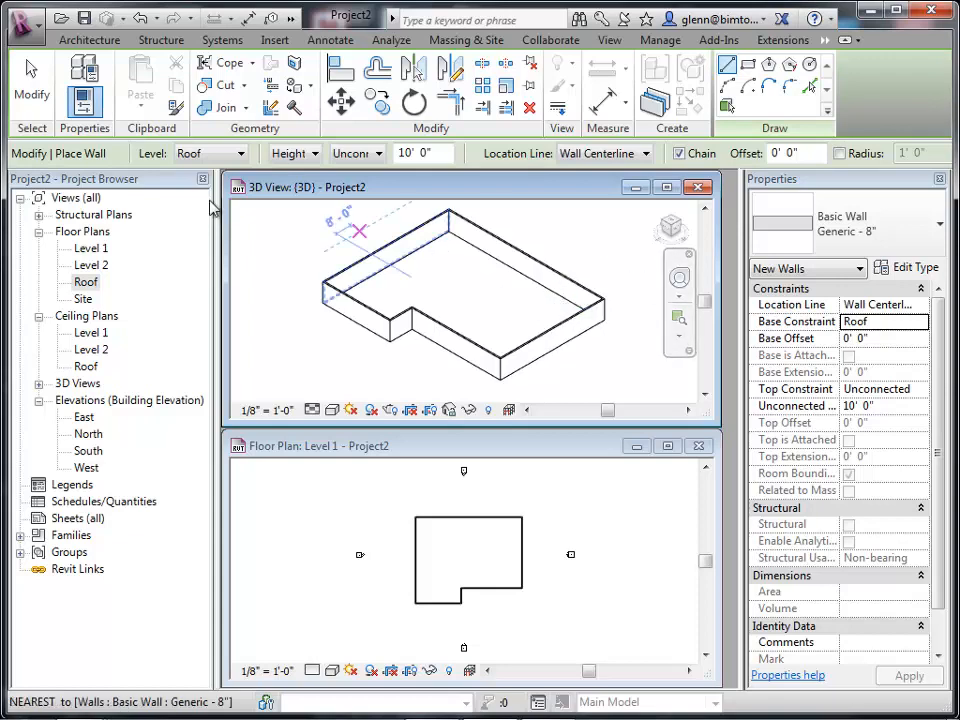
click(44, 92)
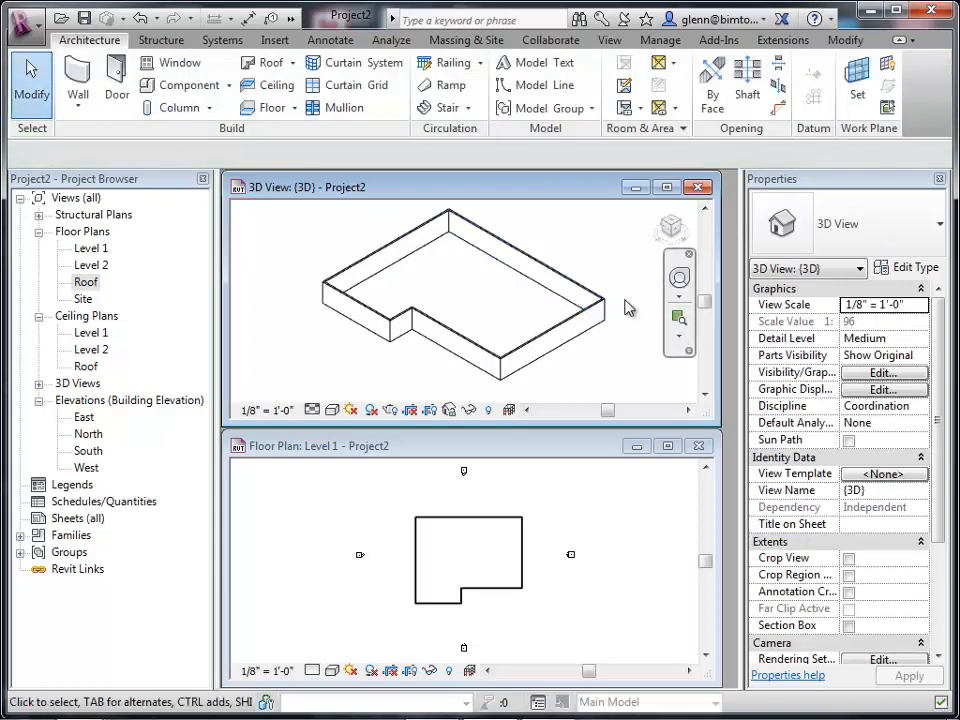
Change the right exterior wall's type to Exterior - Brick on Mtl. Stud.
click(677, 320)
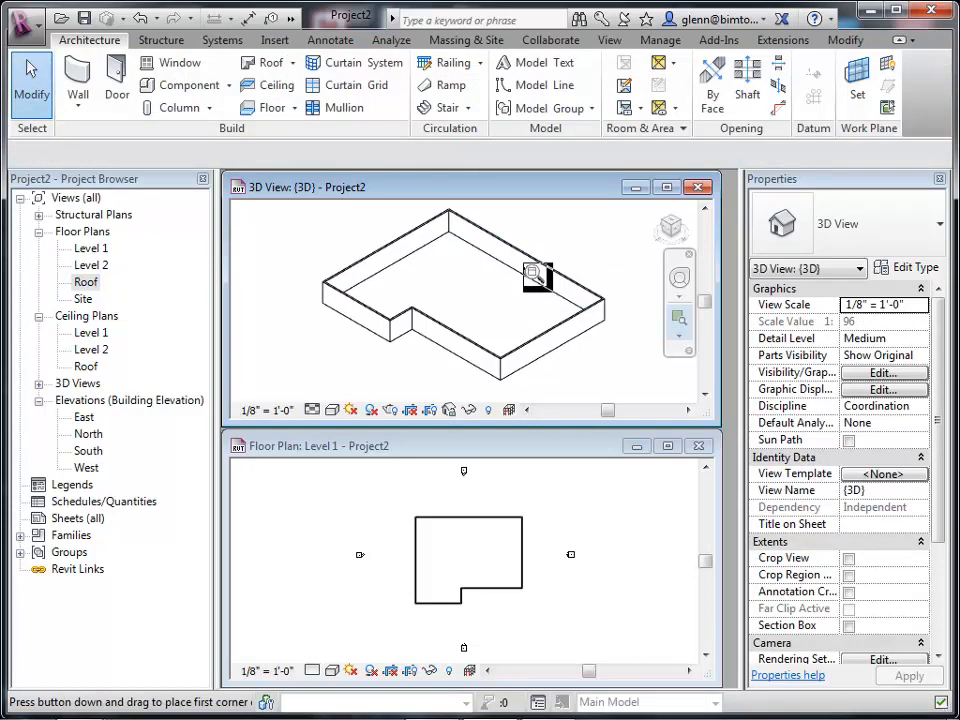
drag(523, 257, 633, 355)
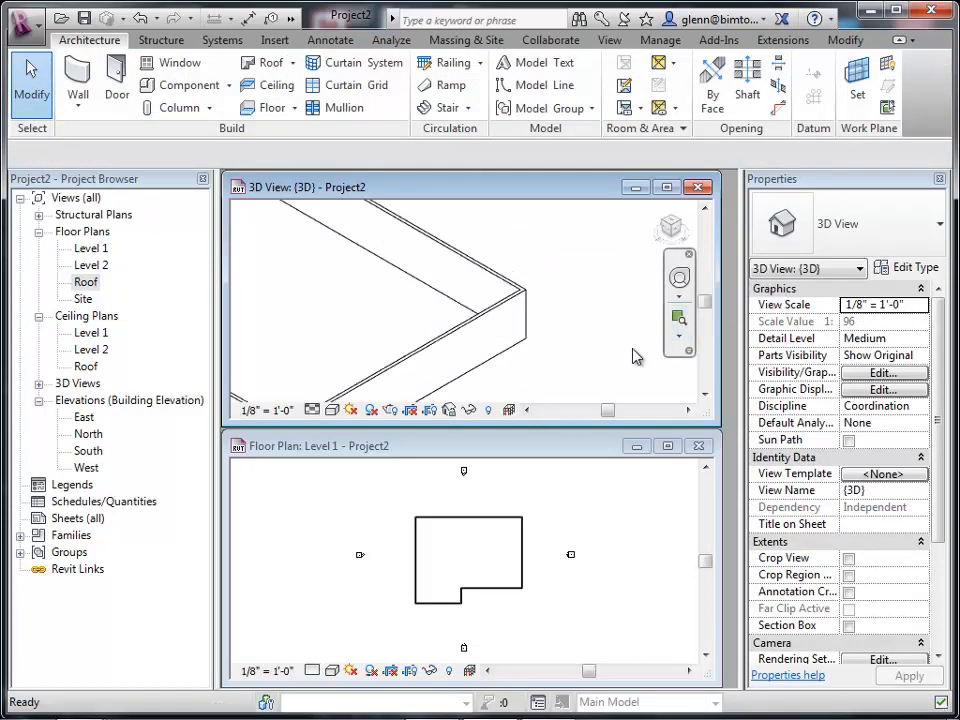
click(489, 326)
click(870, 237)
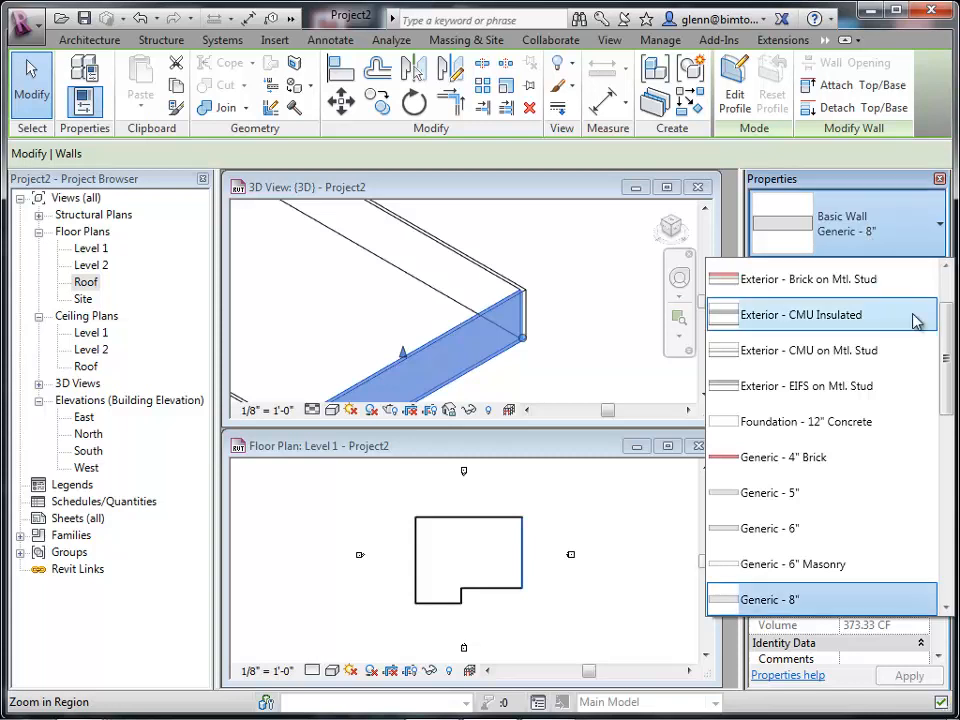
click(782, 280)
click(558, 336)
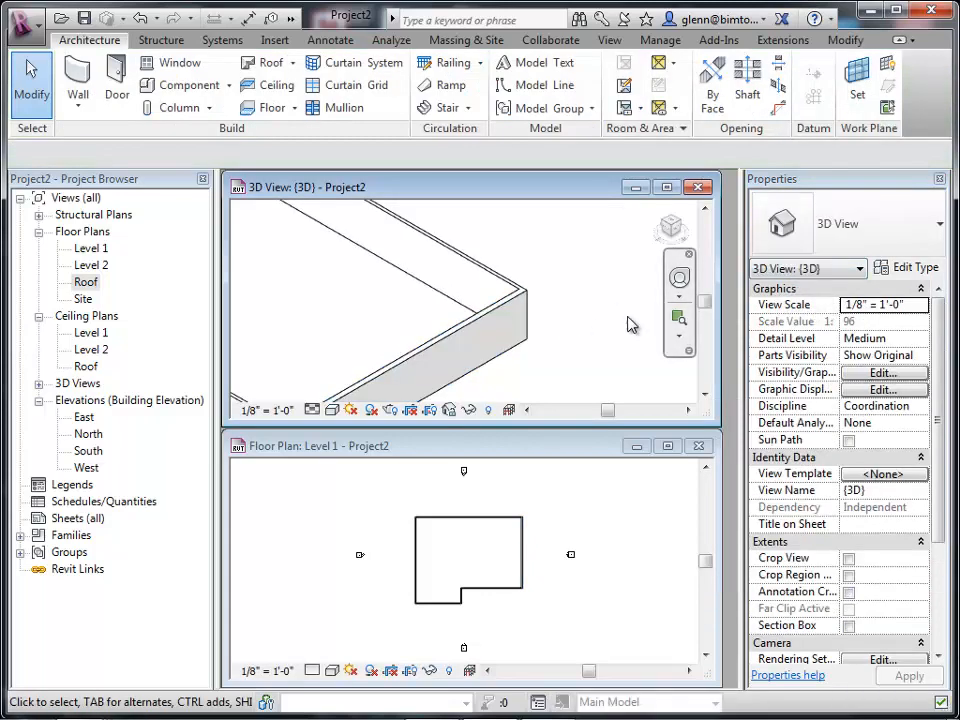
Set the 3D view to a shaded visual style showing wall materials in color.
click(678, 318)
drag(462, 262, 568, 392)
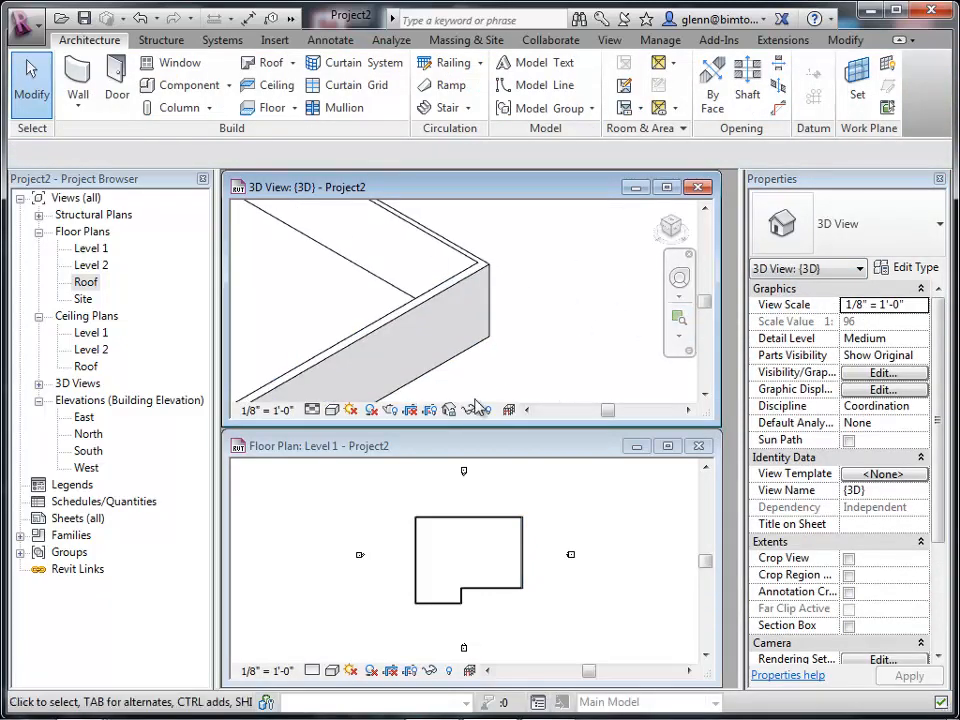
click(332, 410)
click(354, 336)
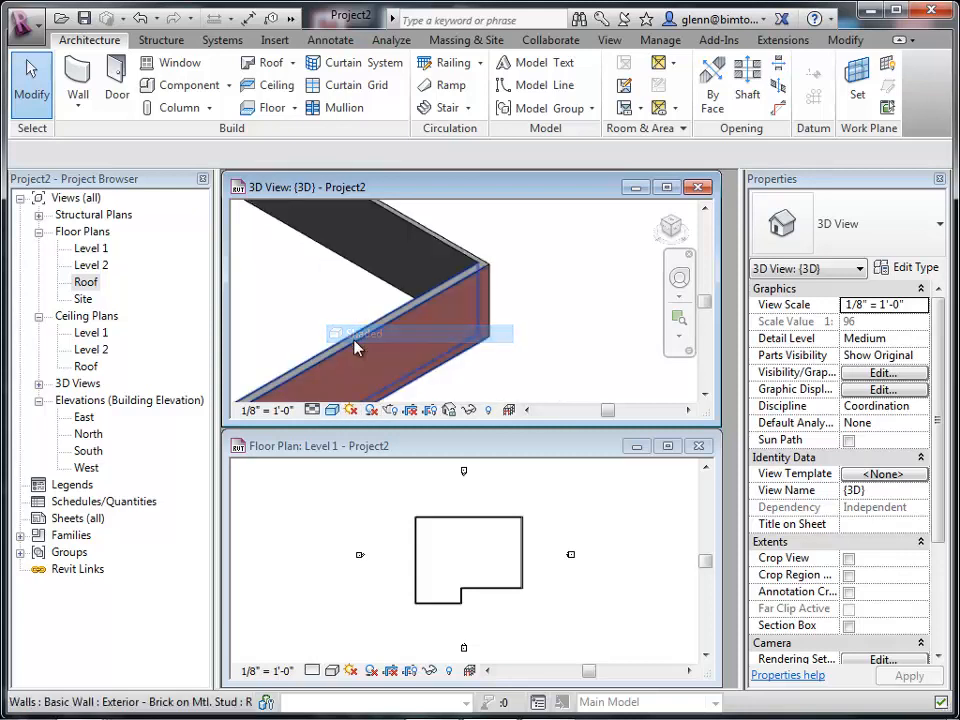
Set the Level 1 floor plan's detail level to Fine.
click(679, 318)
drag(427, 217, 524, 321)
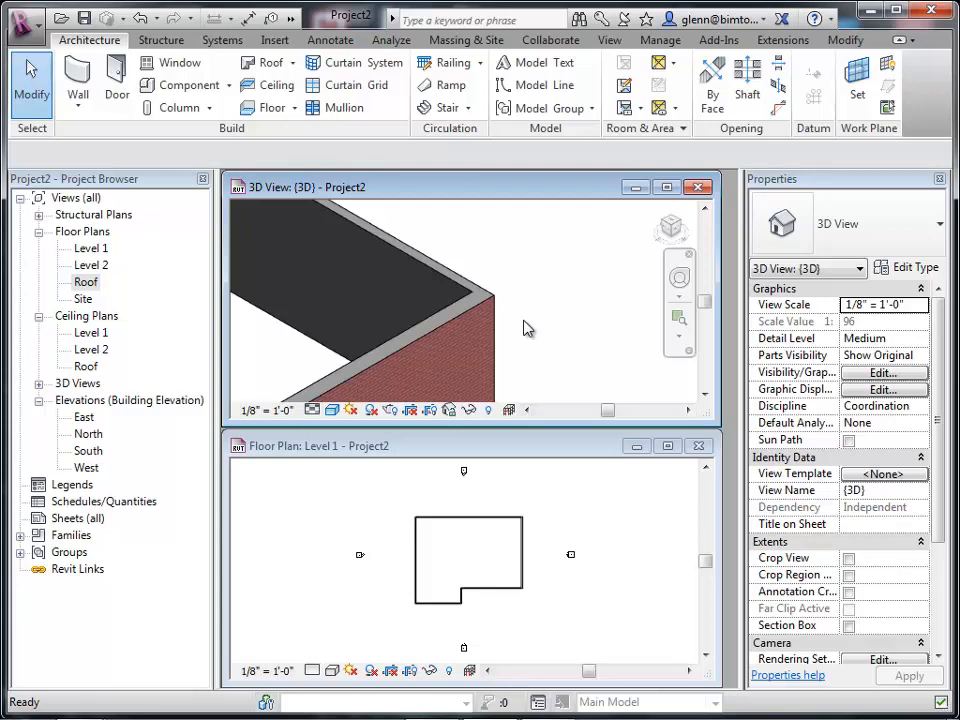
click(665, 582)
click(681, 531)
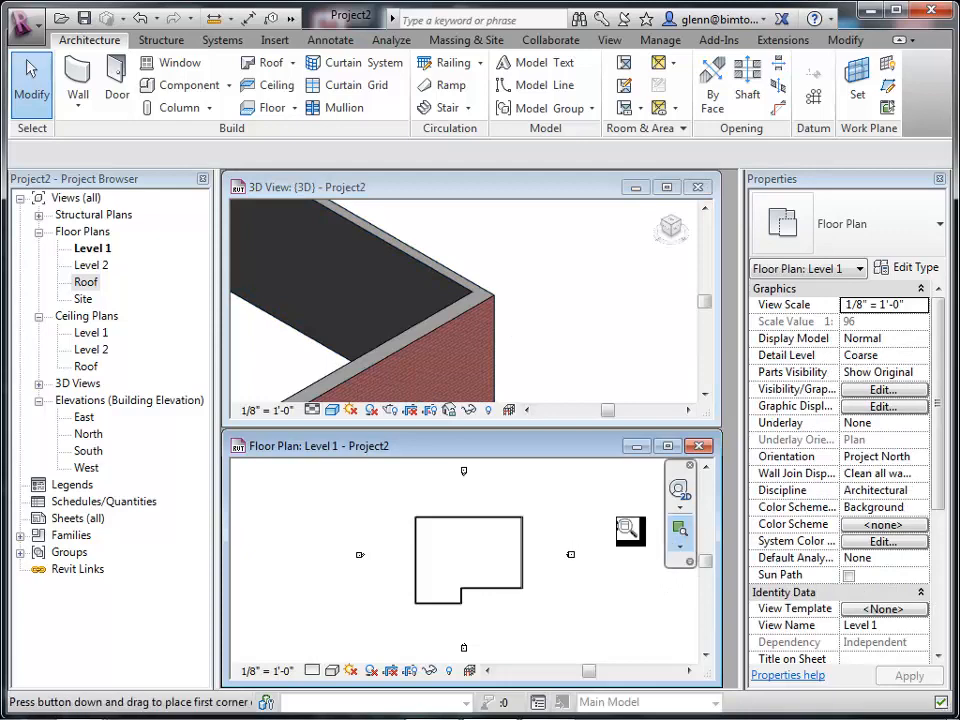
drag(503, 503, 545, 552)
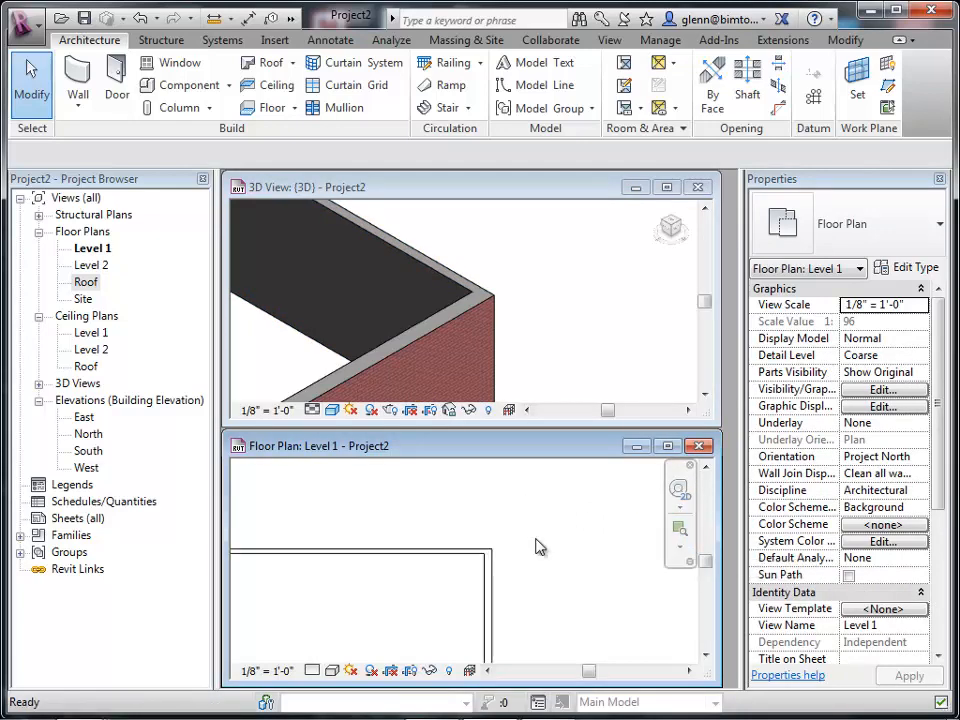
click(683, 537)
drag(427, 518, 519, 601)
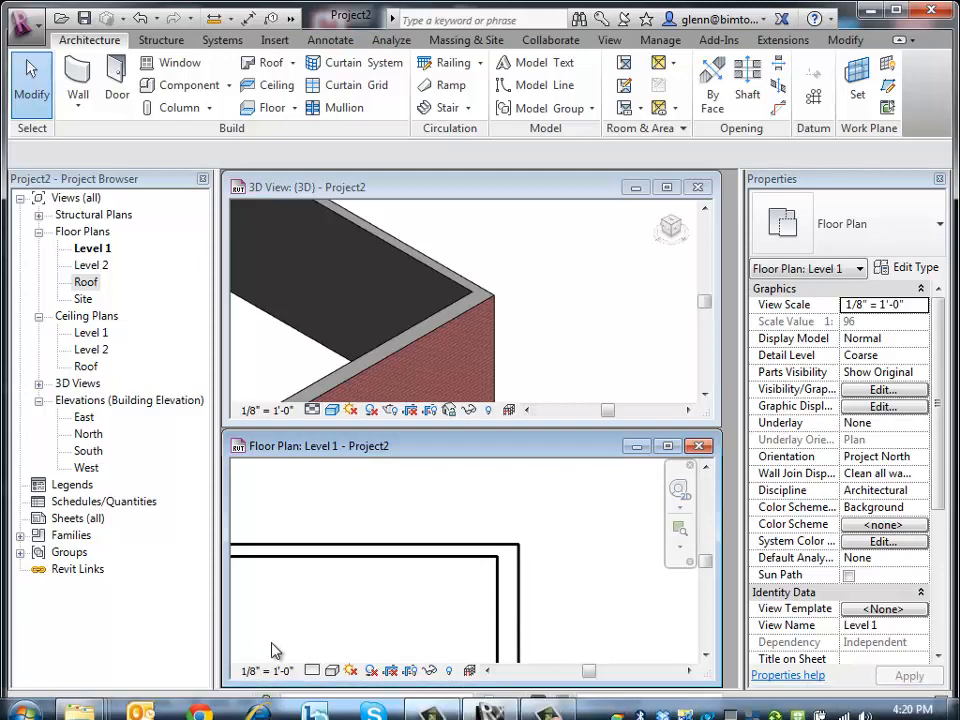
click(310, 671)
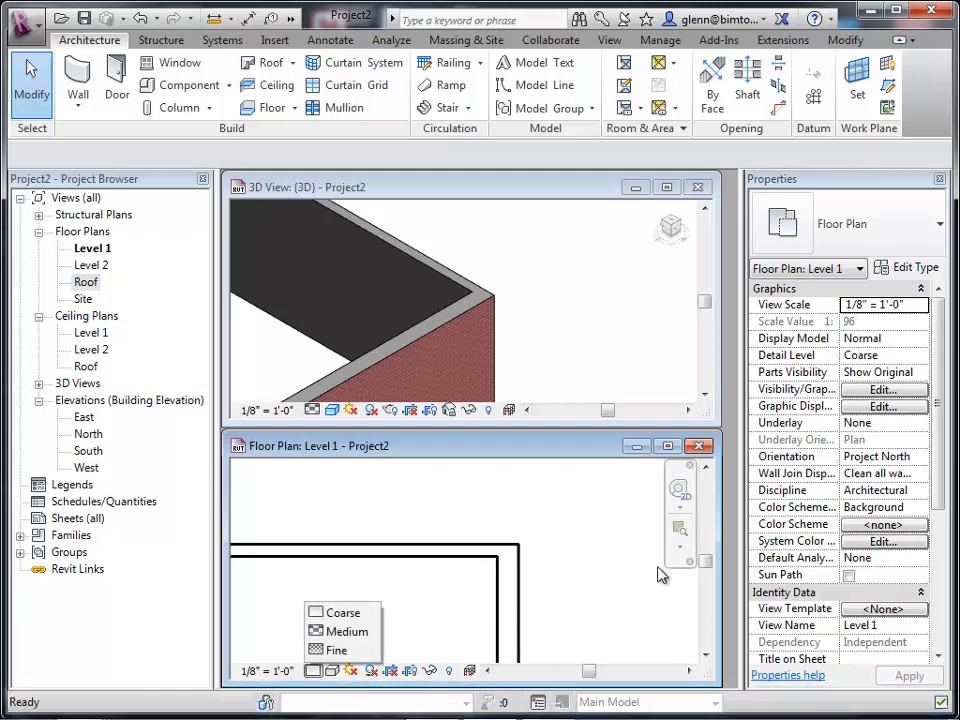
click(617, 604)
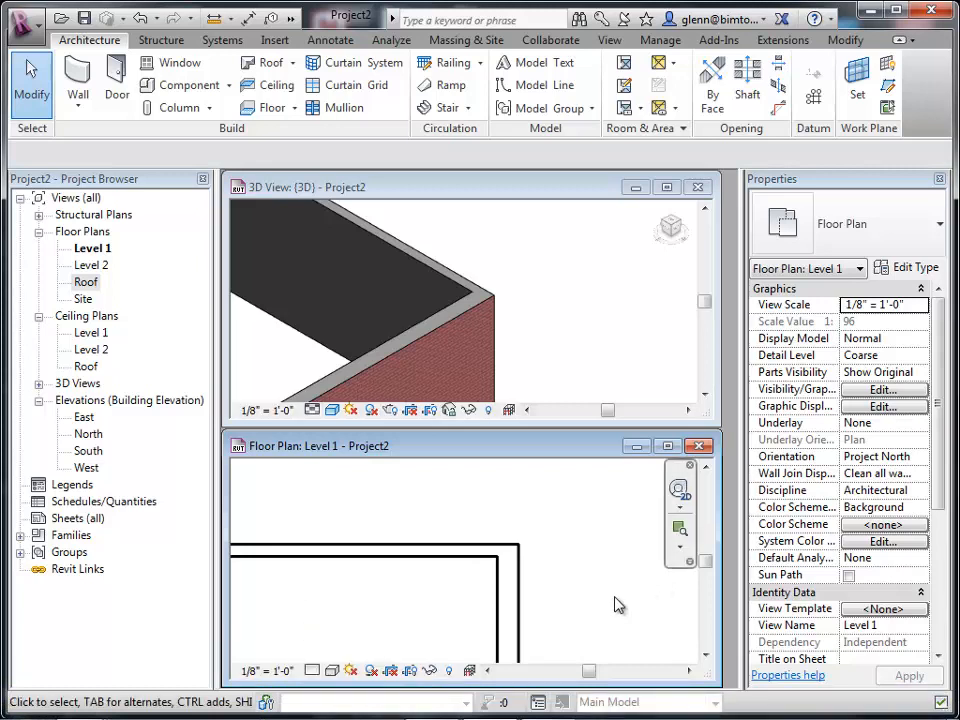
click(312, 671)
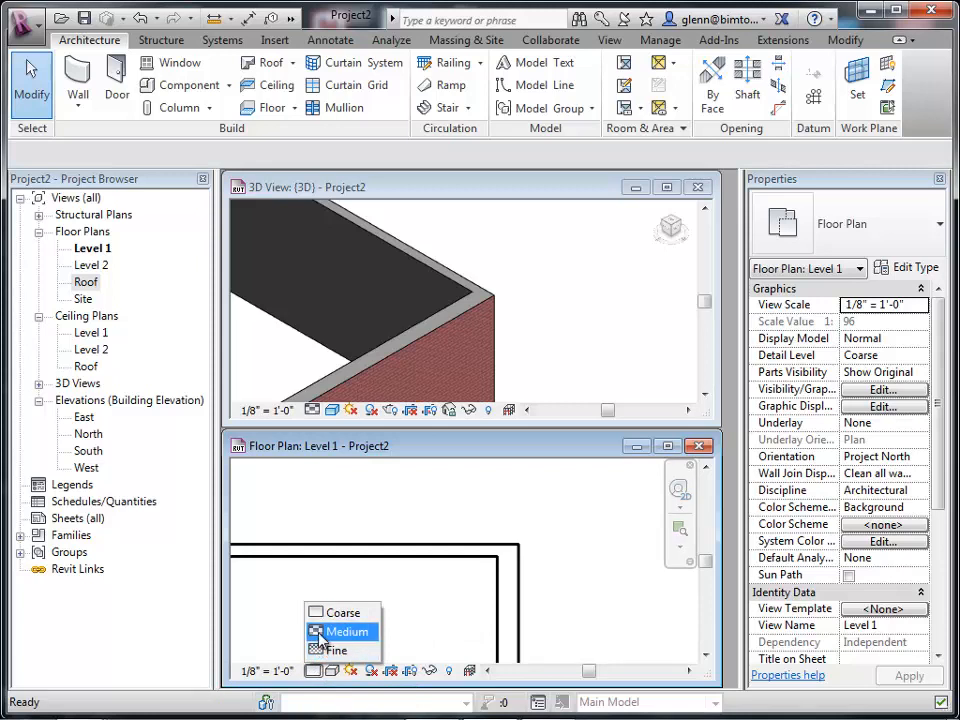
click(333, 650)
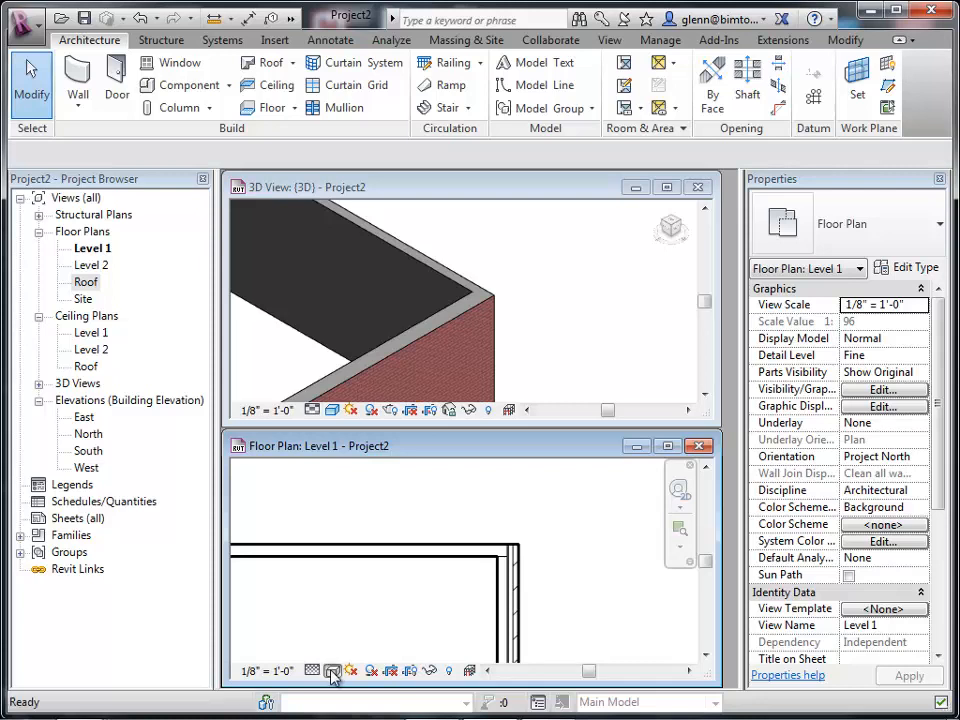
Apply a shaded visual style to the Level 1 floor plan to show the brick wall colors.
click(332, 670)
click(350, 594)
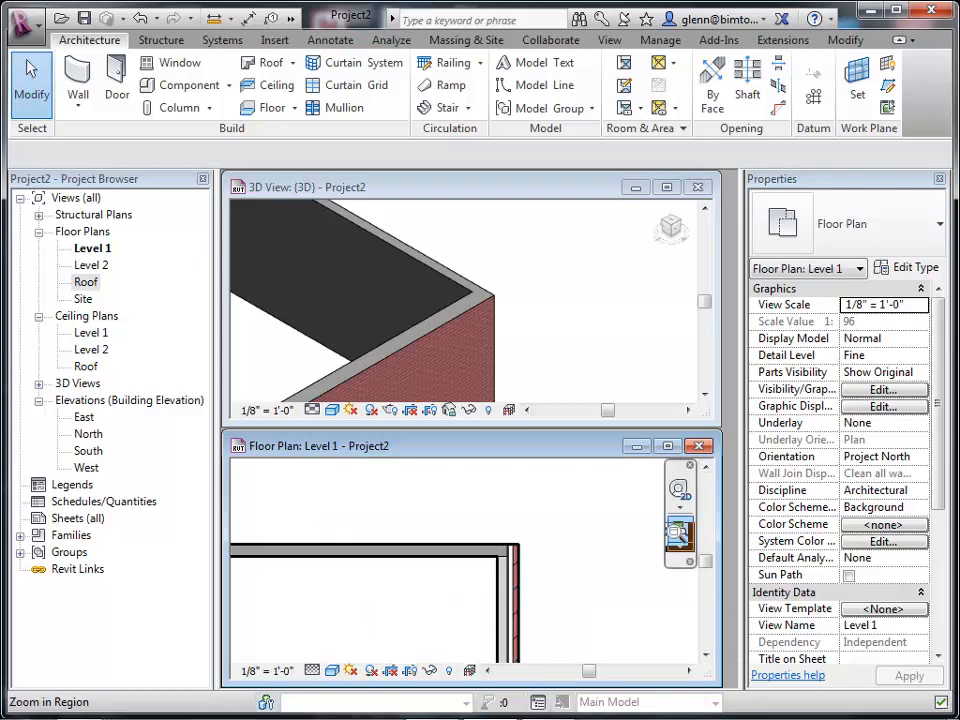
click(679, 529)
drag(426, 506, 565, 623)
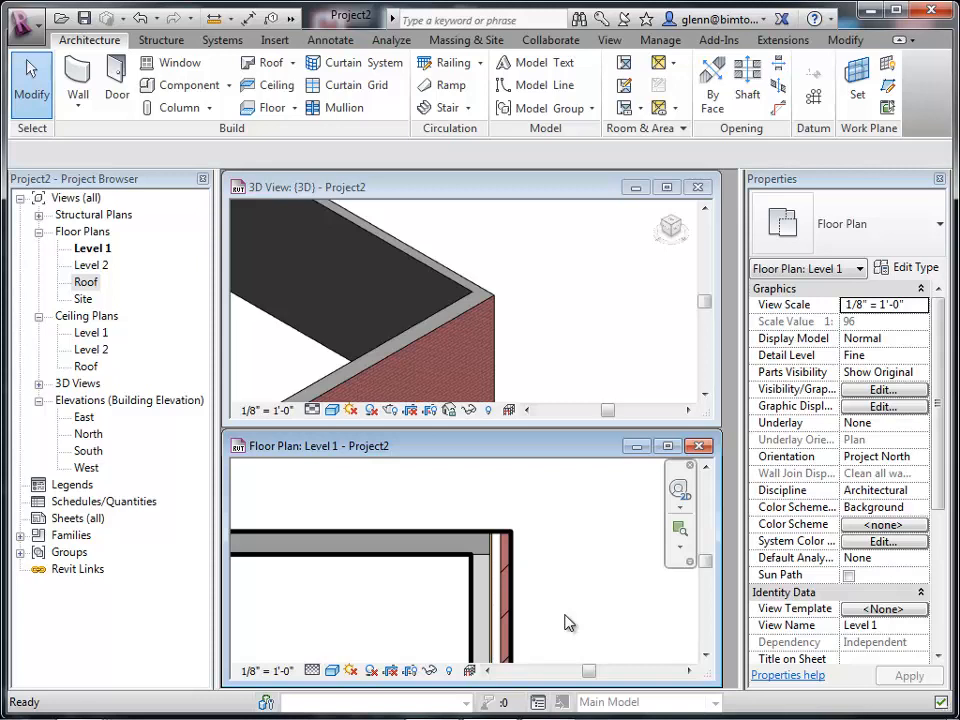
click(80, 68)
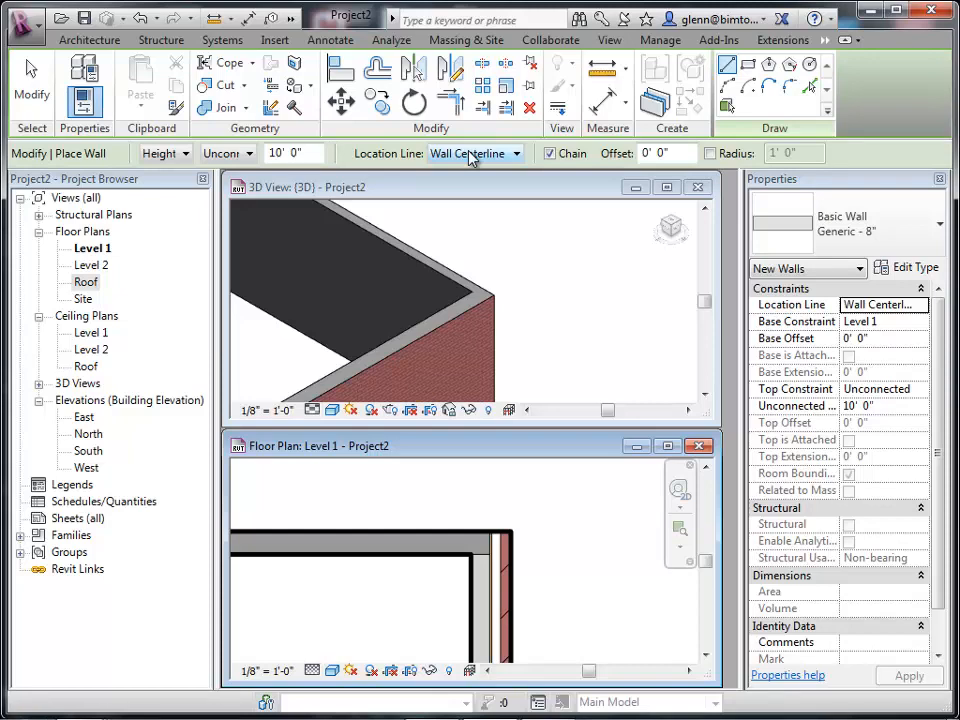
click(31, 88)
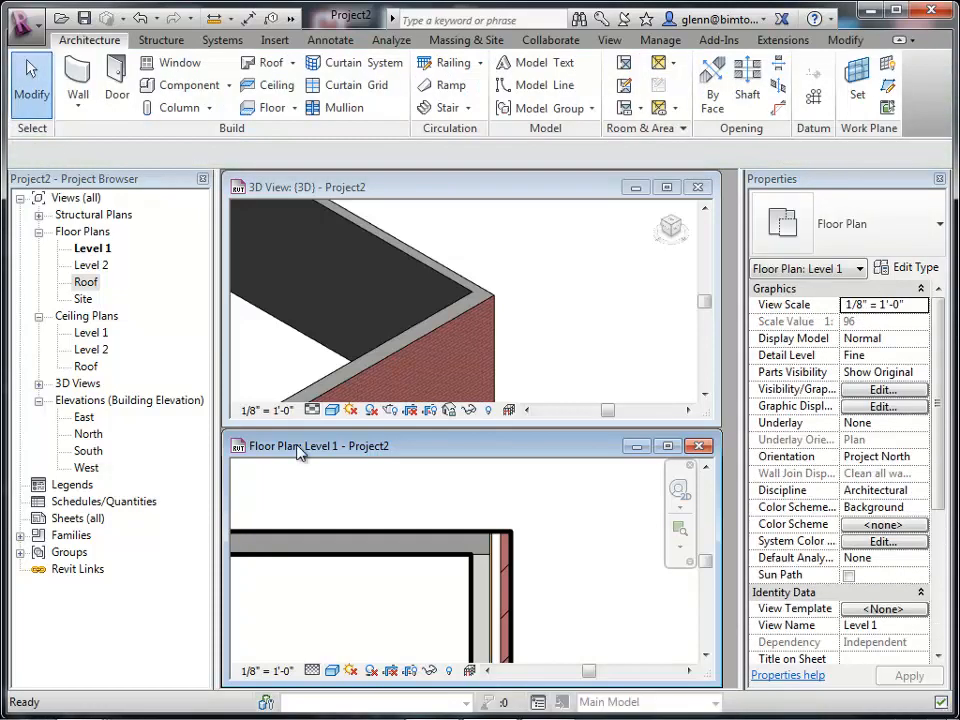
click(351, 542)
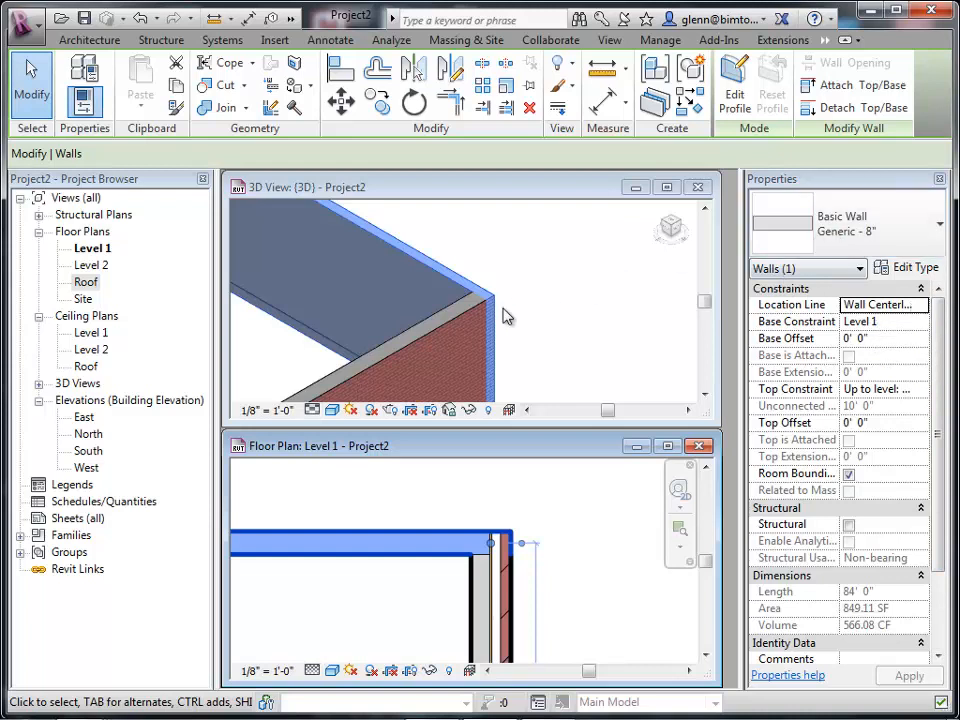
click(548, 322)
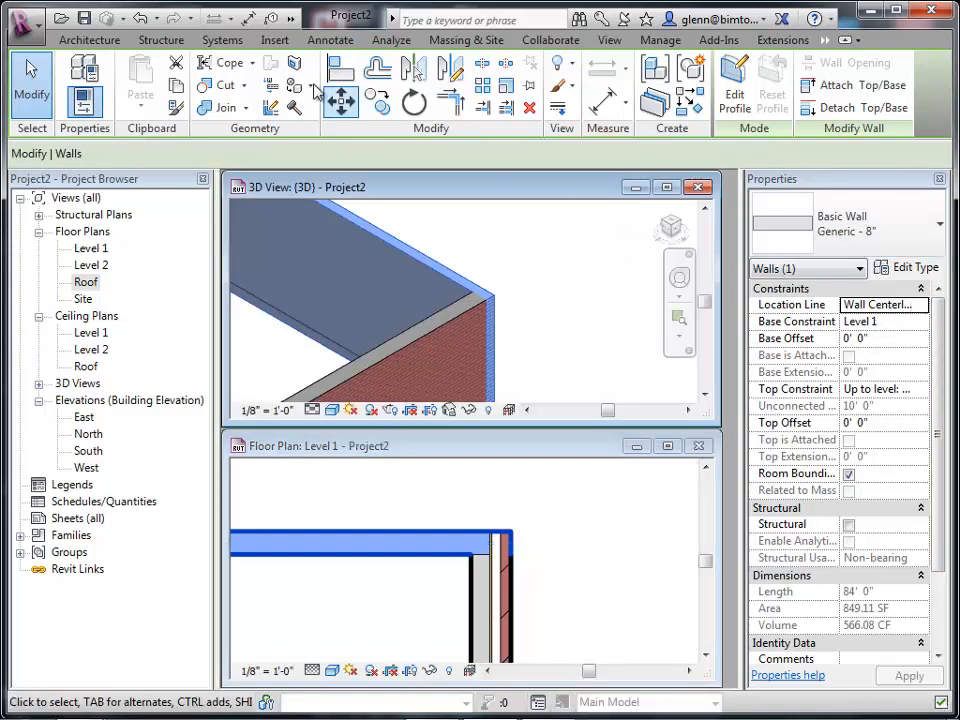
click(91, 44)
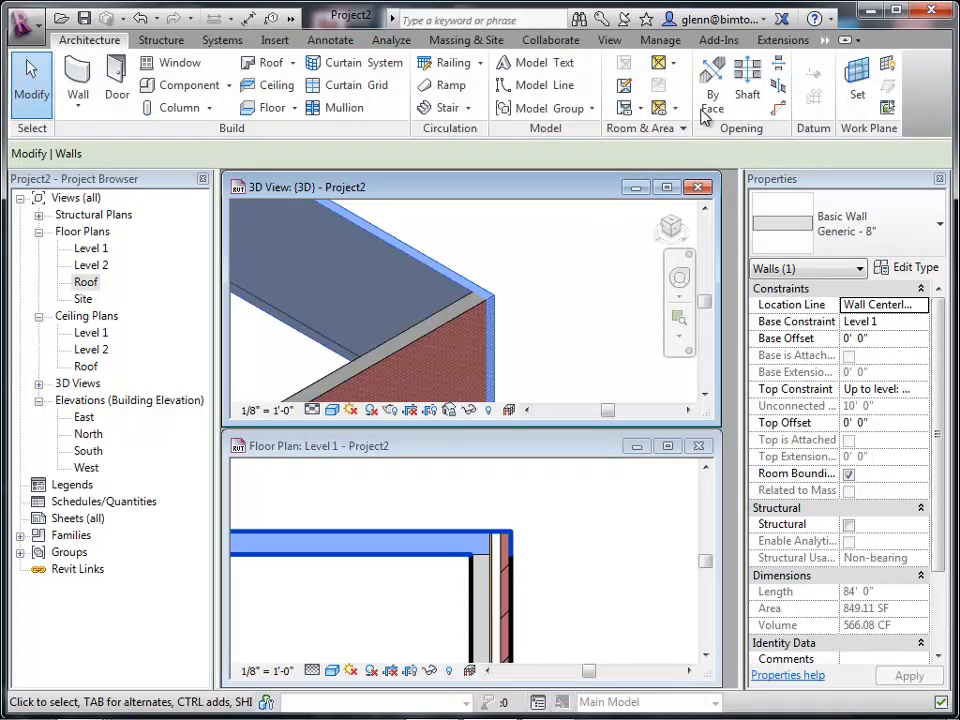
click(586, 513)
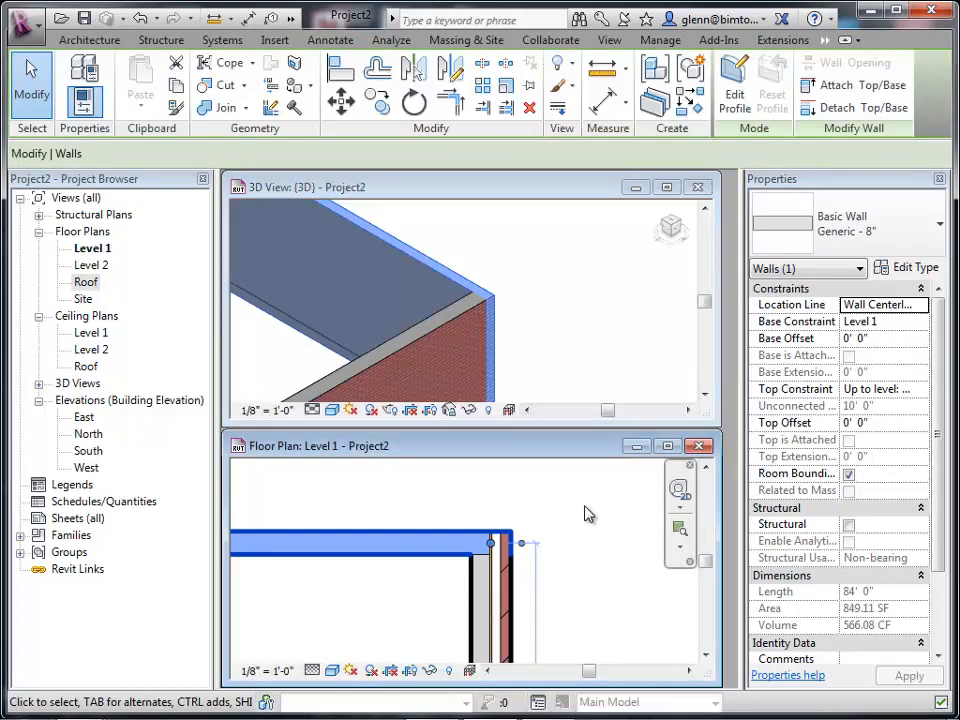
Draw a reference plane along the top wall's centerline, extending past the corner to the right.
click(88, 40)
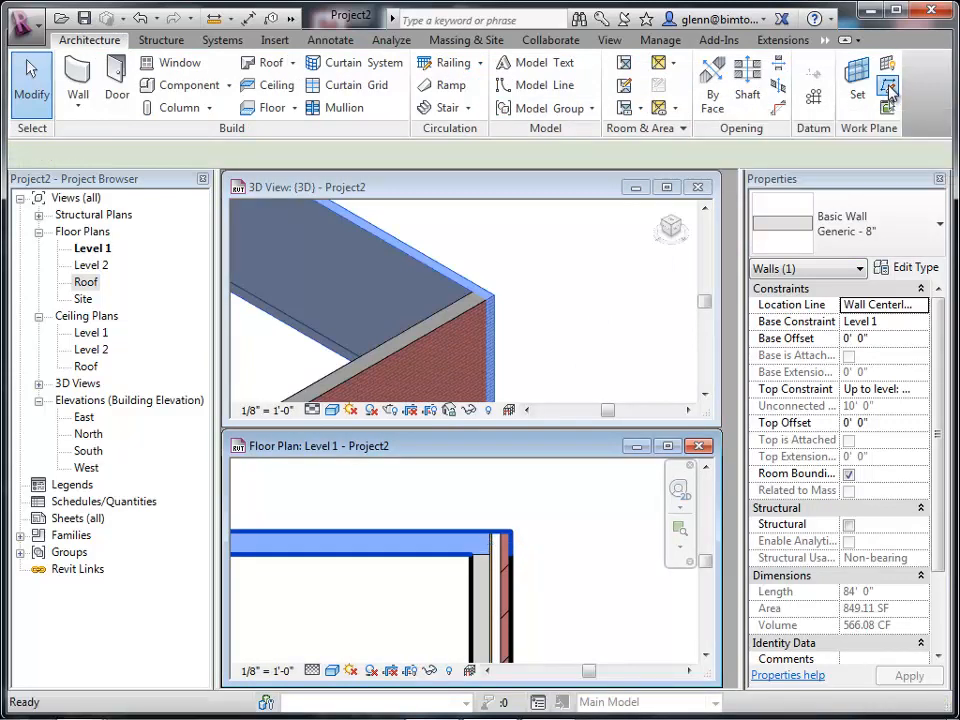
click(886, 107)
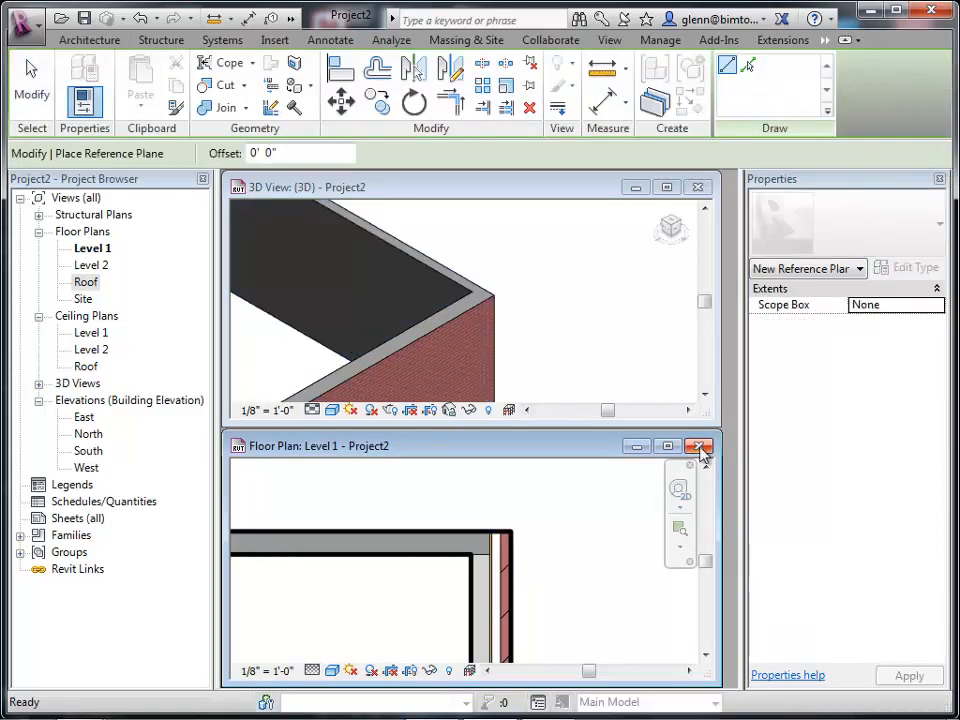
click(473, 544)
click(630, 543)
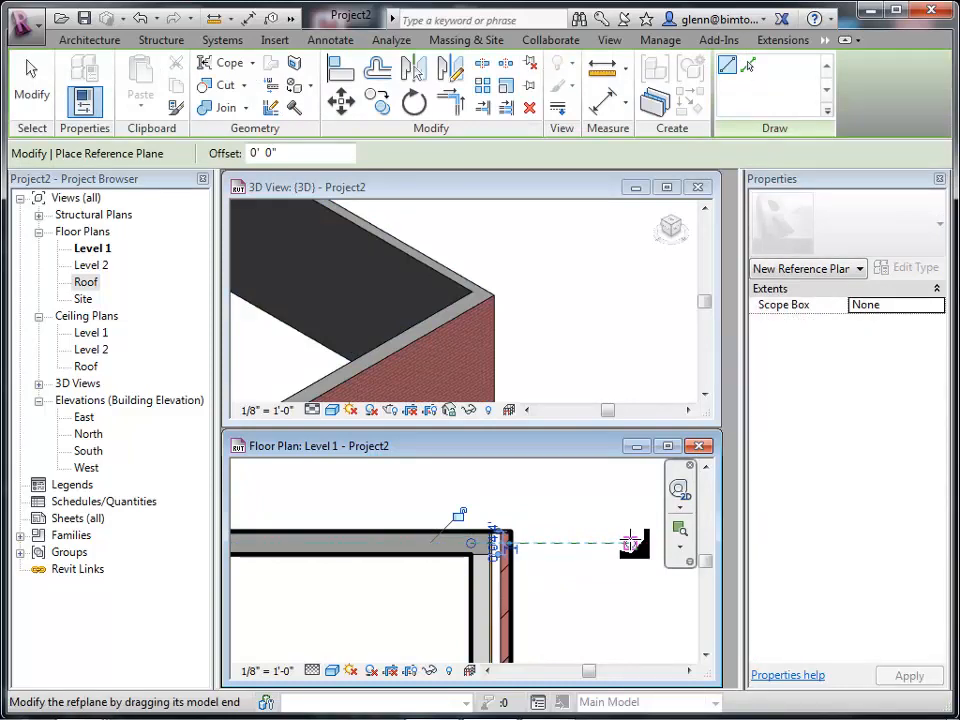
click(40, 88)
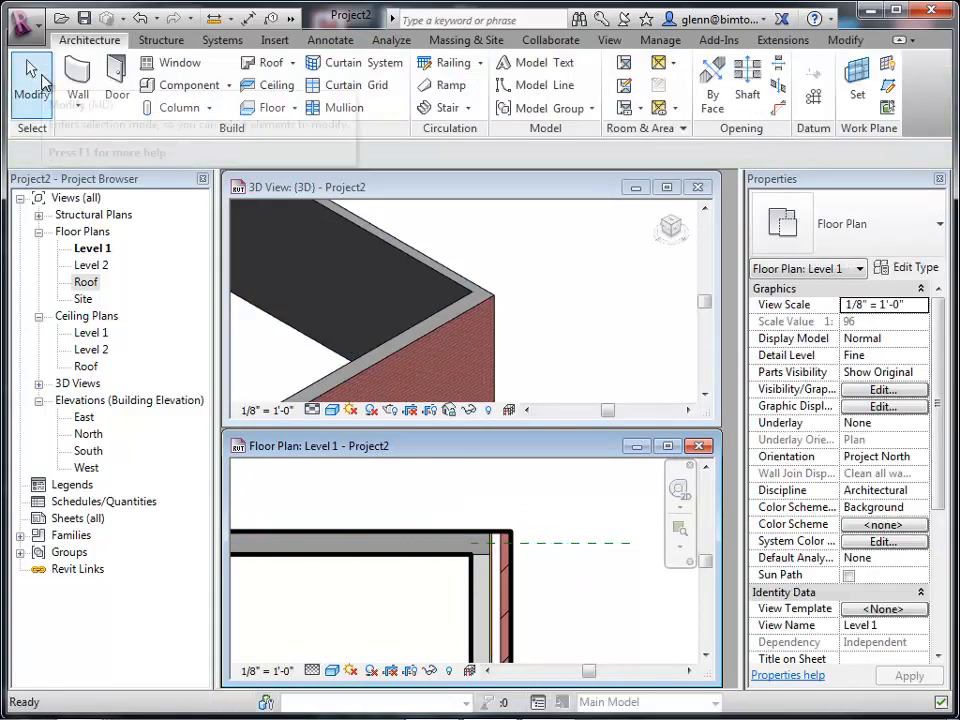
Try the top exterior wall as Generic - 4" Brick and then as Exterior - EIFS on Mtl. Stud.
click(287, 546)
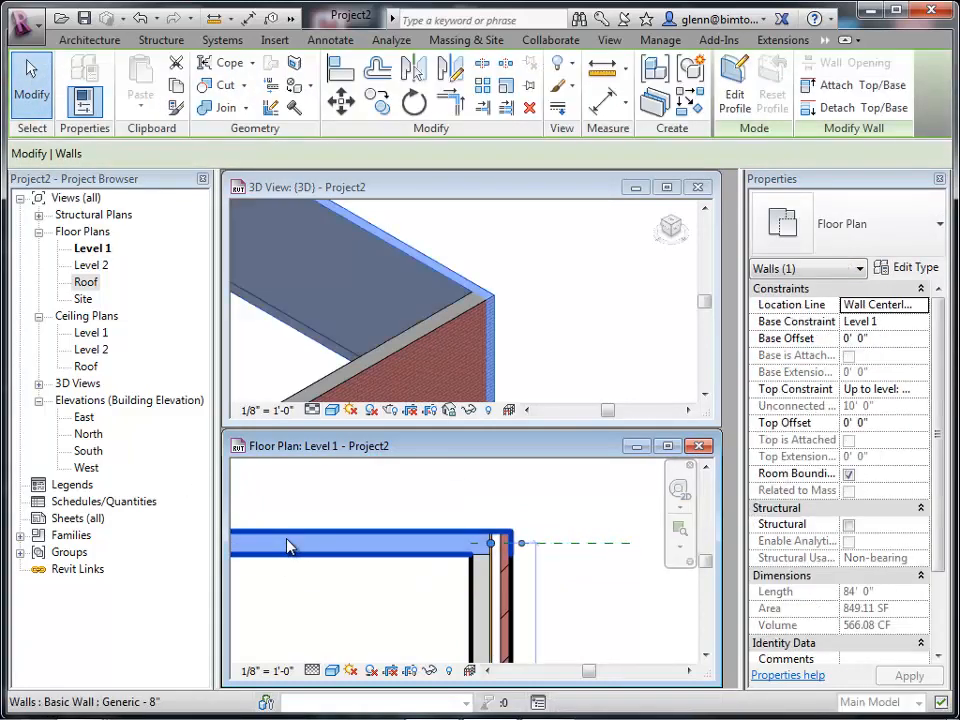
click(918, 237)
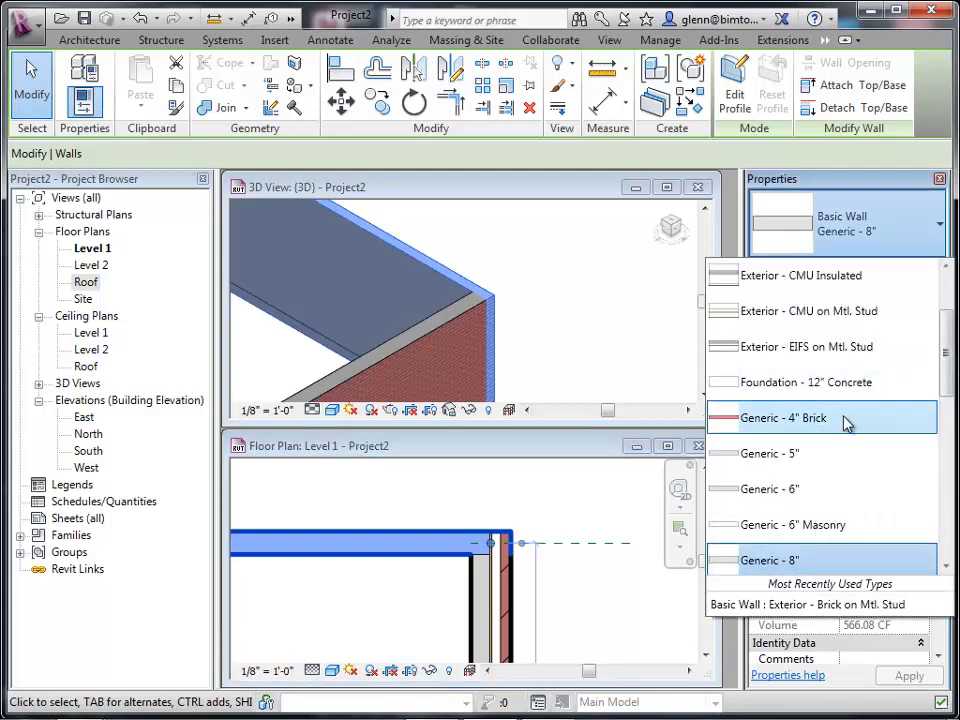
click(845, 419)
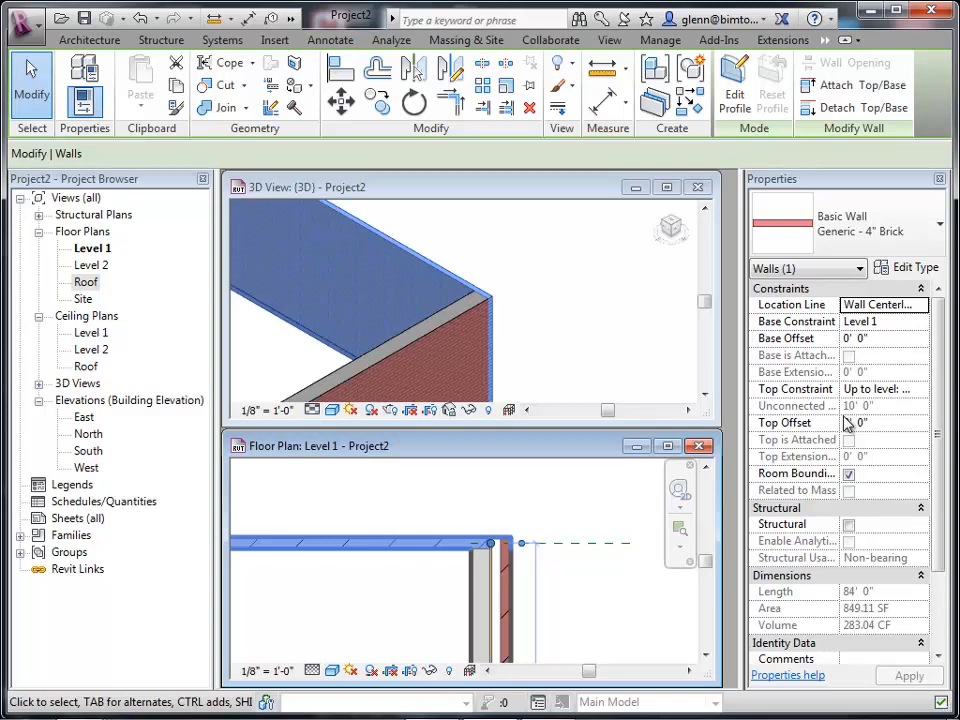
click(898, 238)
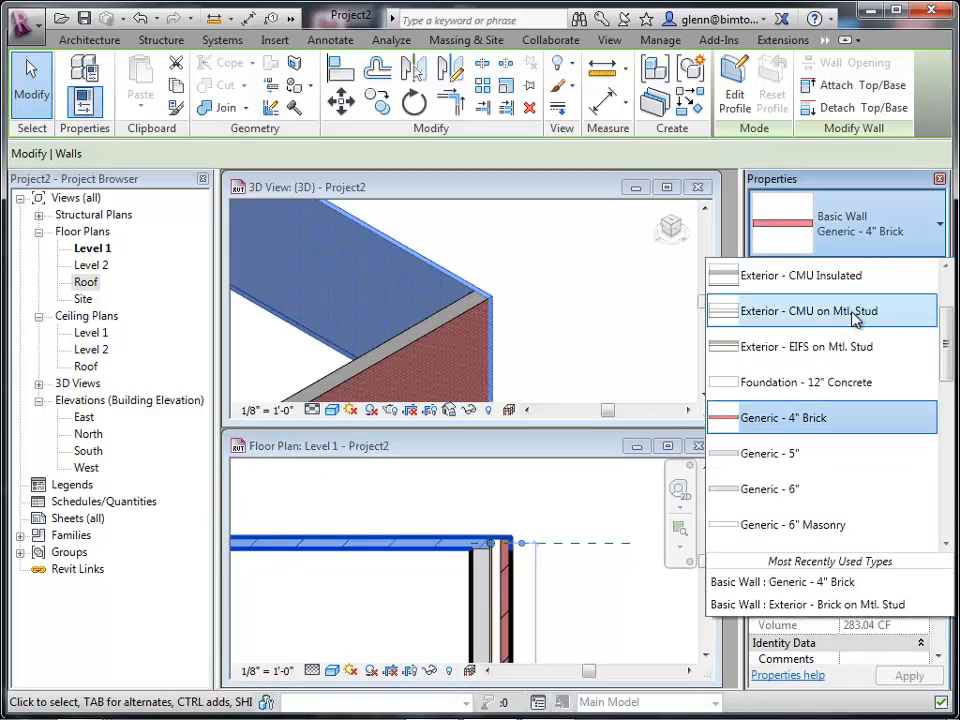
click(848, 345)
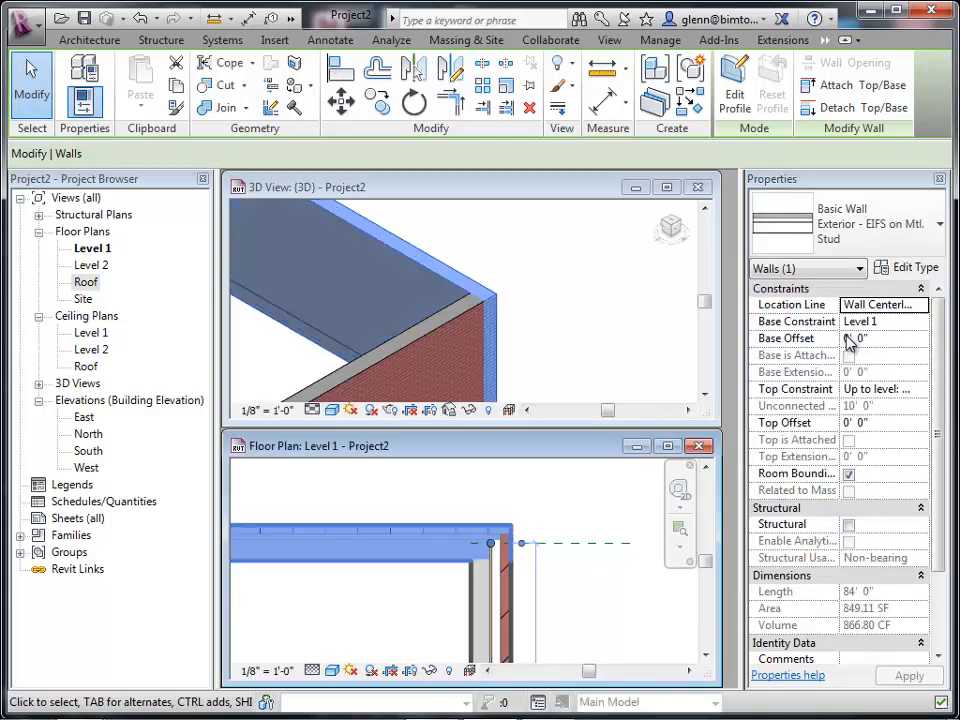
Change the top exterior wall's type to Exterior - Brick and CMU on MTL. Stud.
click(896, 238)
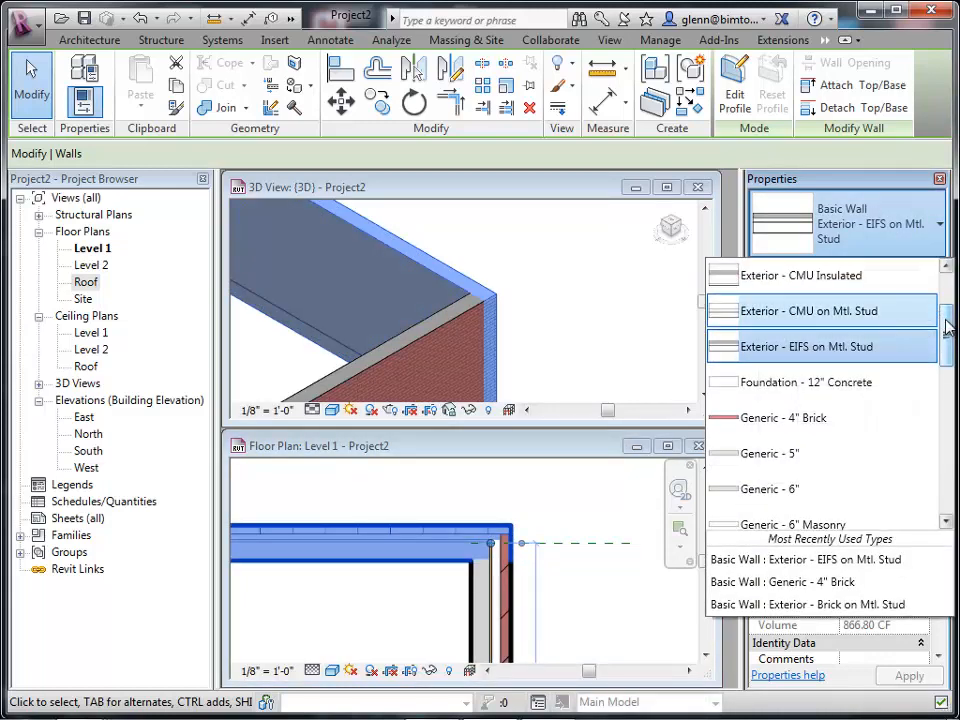
drag(946, 320, 940, 289)
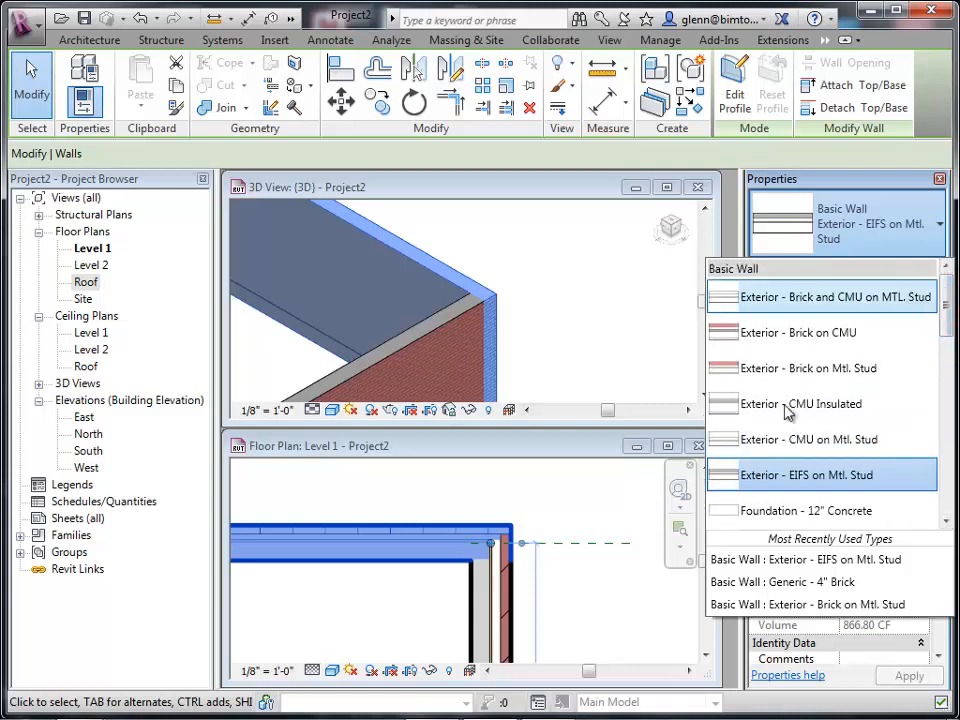
click(852, 298)
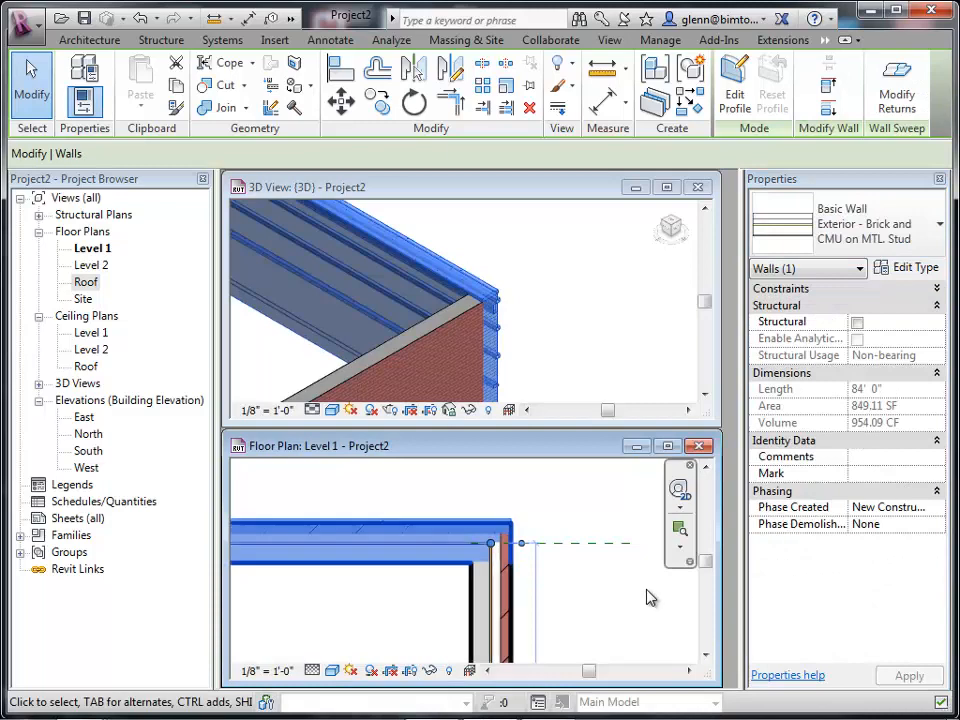
click(647, 598)
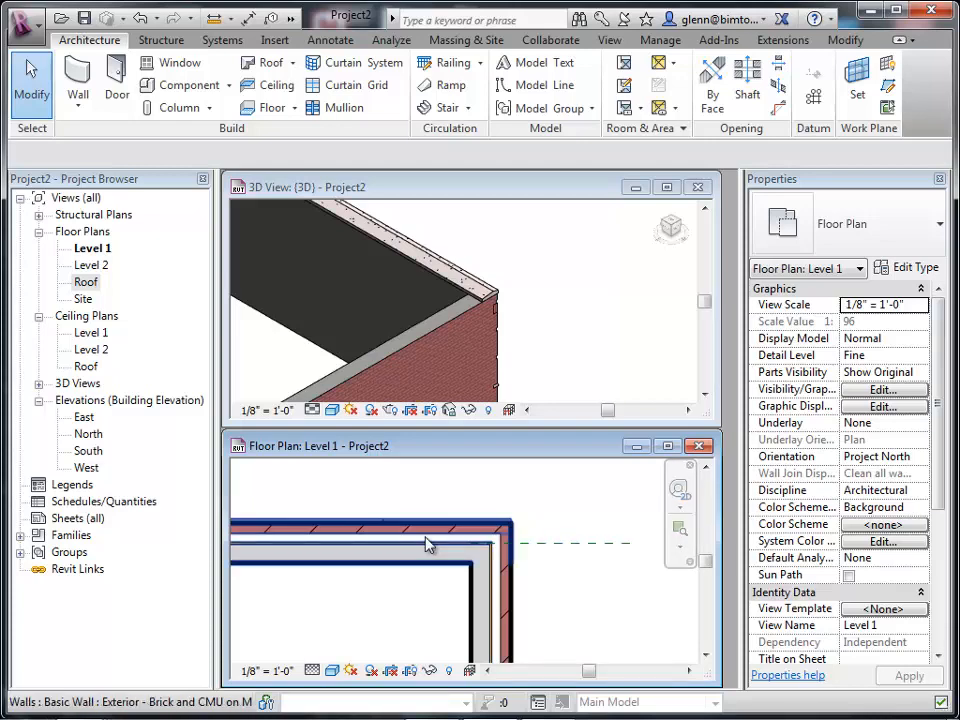
Select the right exterior wall and open its Location Line choices in the properties.
click(476, 576)
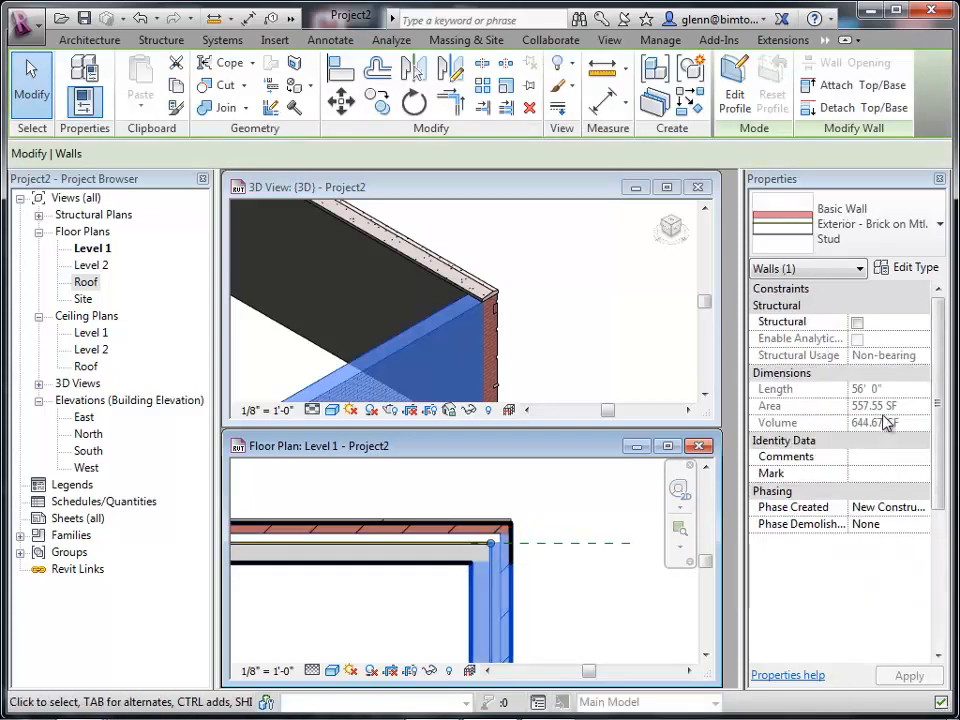
click(575, 611)
click(508, 611)
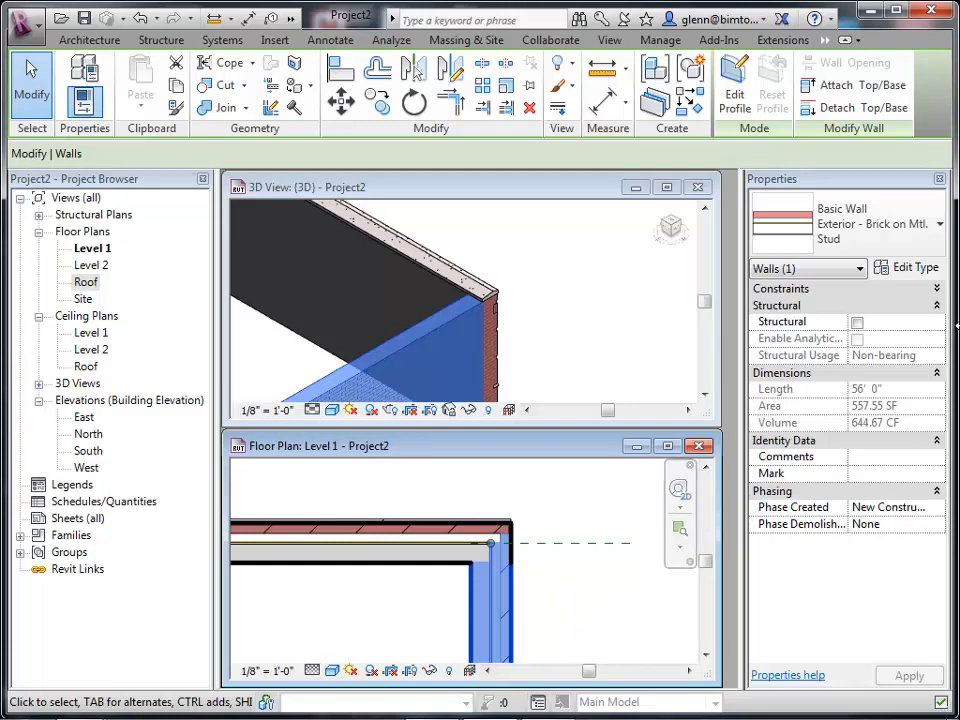
click(937, 288)
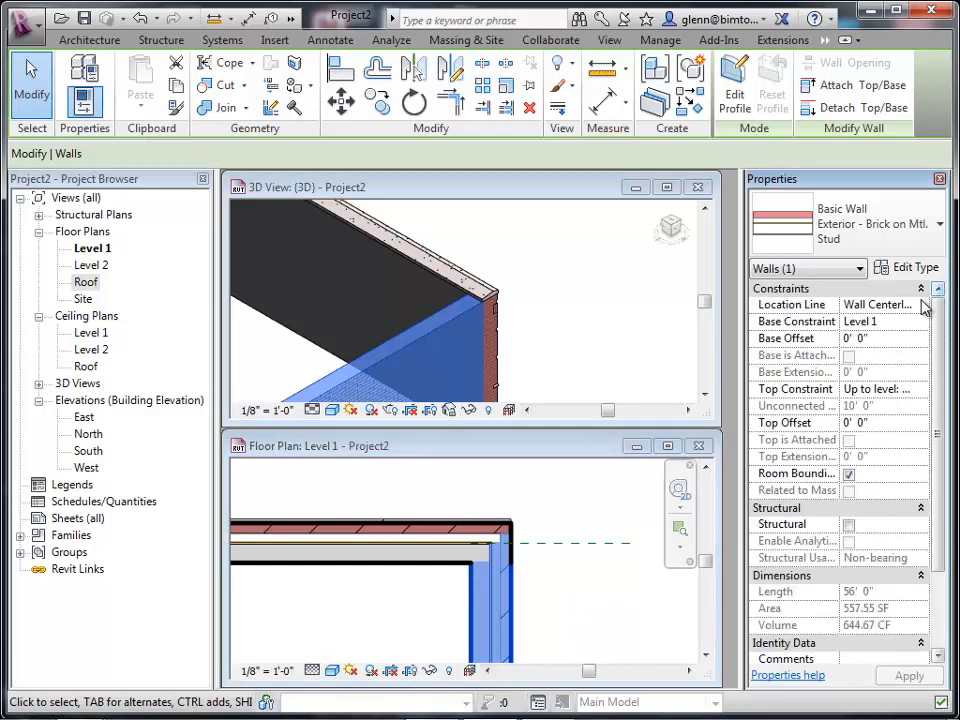
click(900, 305)
click(921, 305)
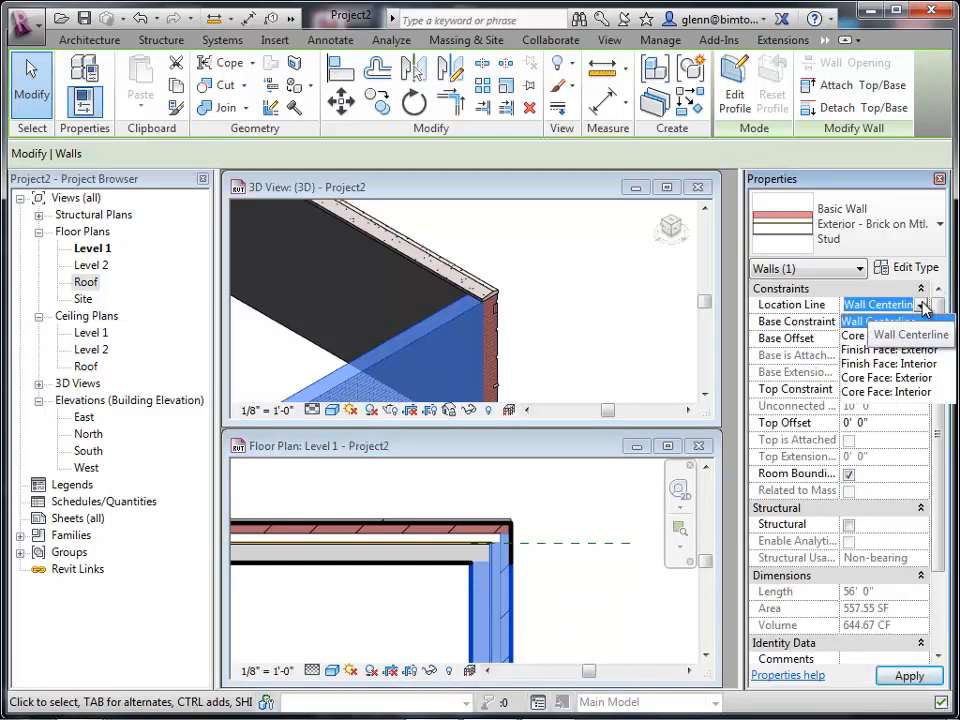
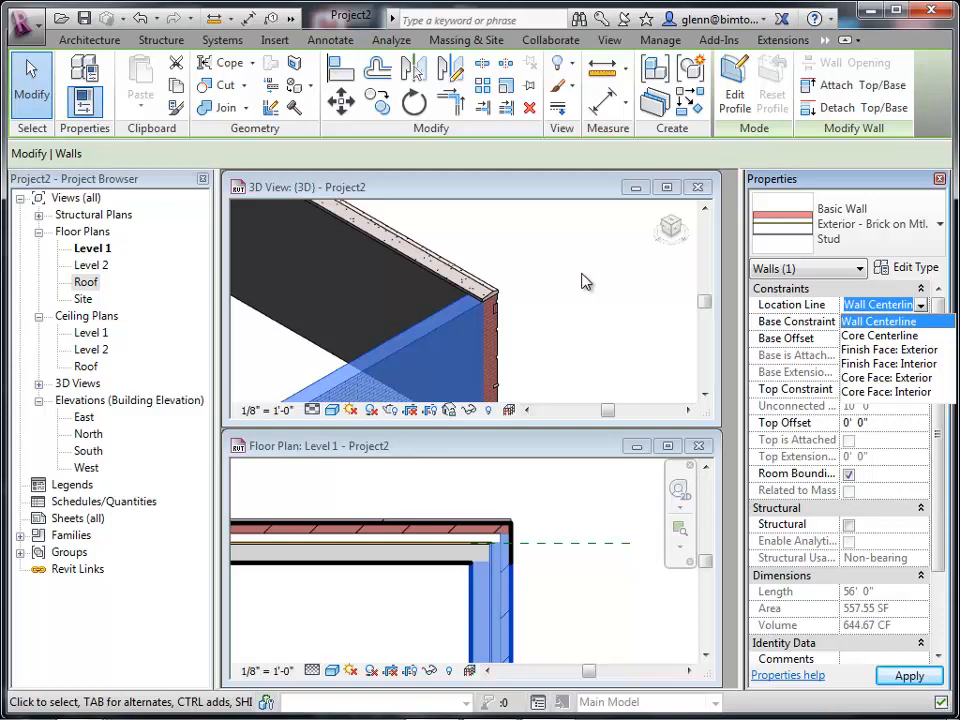
Set the top exterior wall's location line to Finish Face: Exterior.
click(636, 596)
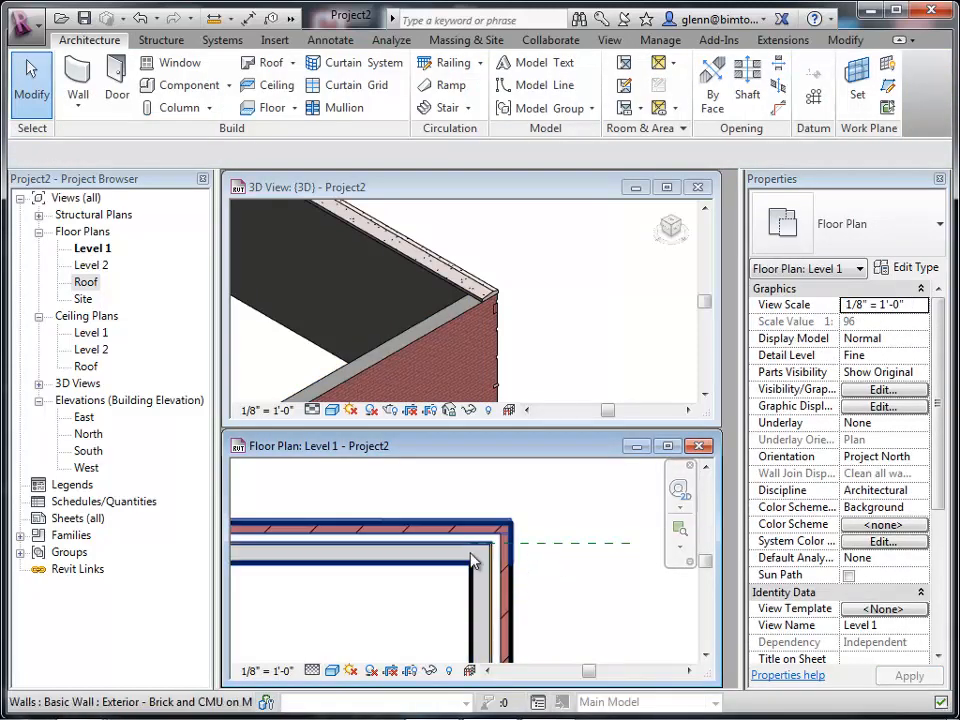
click(497, 566)
click(917, 313)
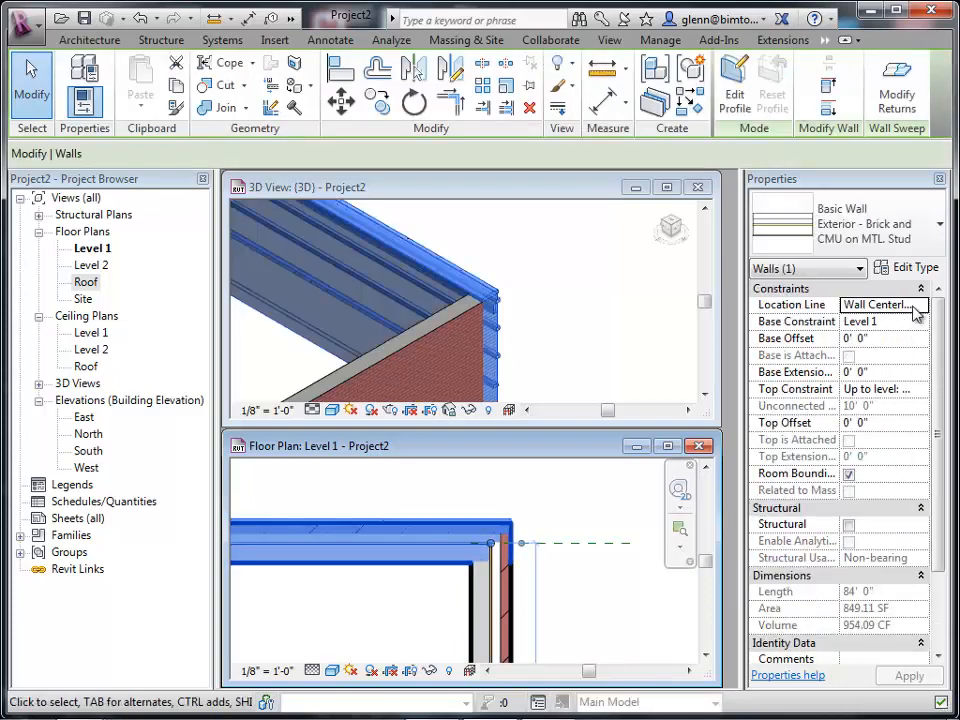
click(918, 306)
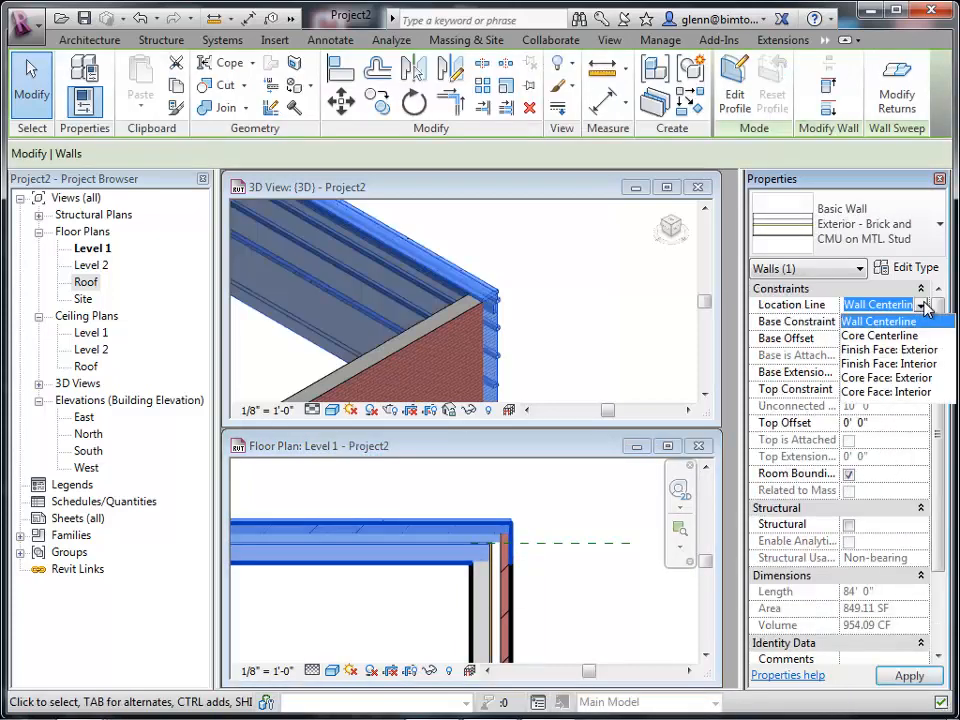
click(885, 351)
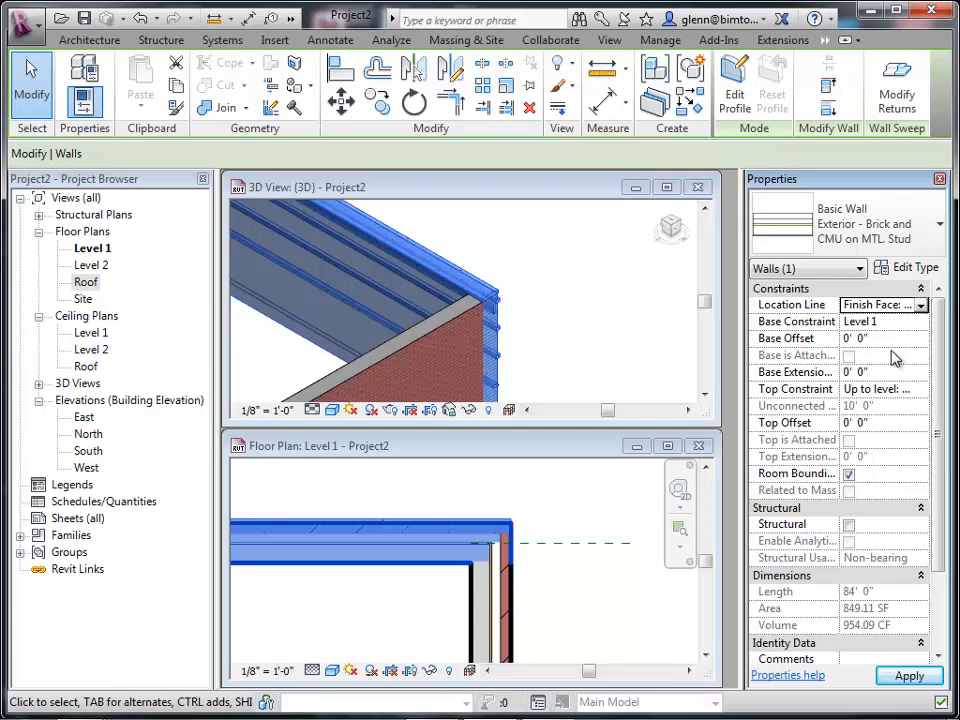
Move the reference plane up onto the top wall's exterior face.
click(571, 522)
drag(561, 545, 559, 521)
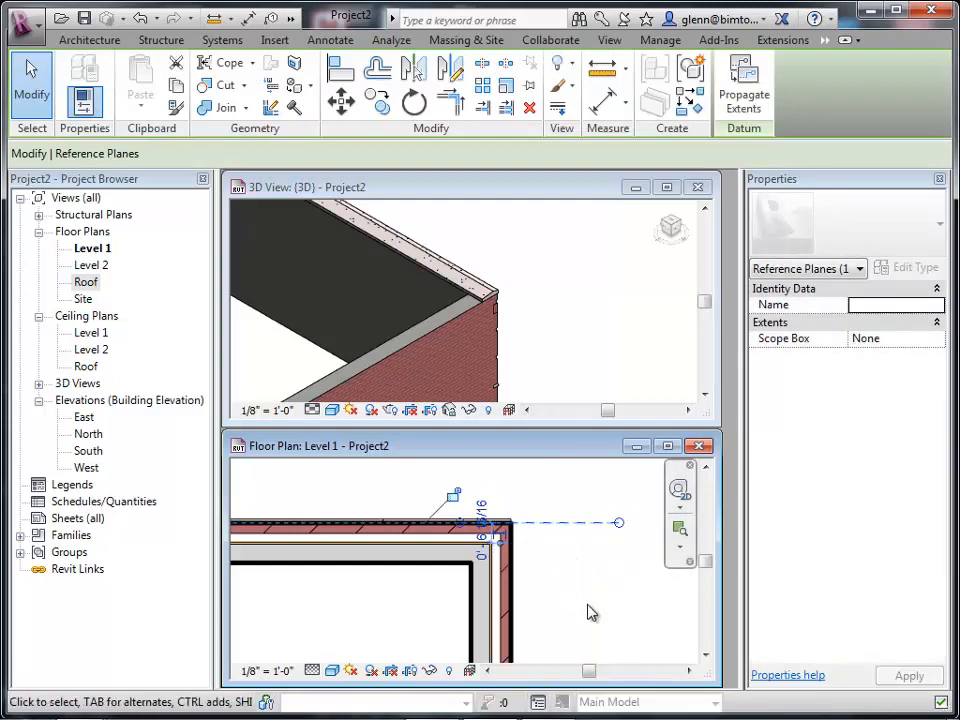
click(591, 613)
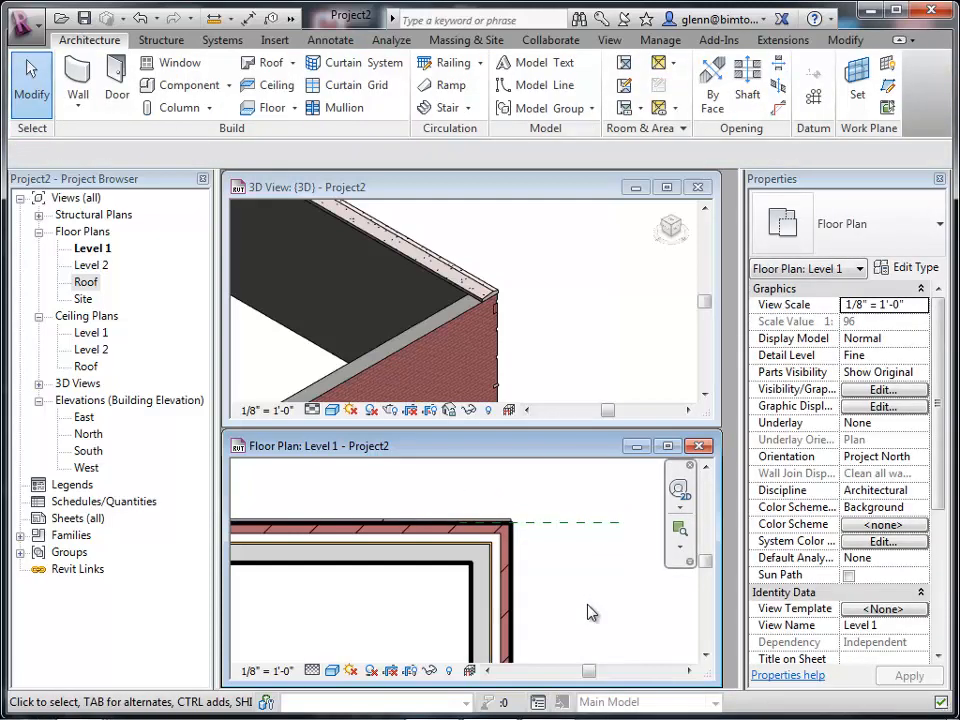
Change the top exterior wall's type to Exterior - EIFS on Mtl. Stud.
click(423, 574)
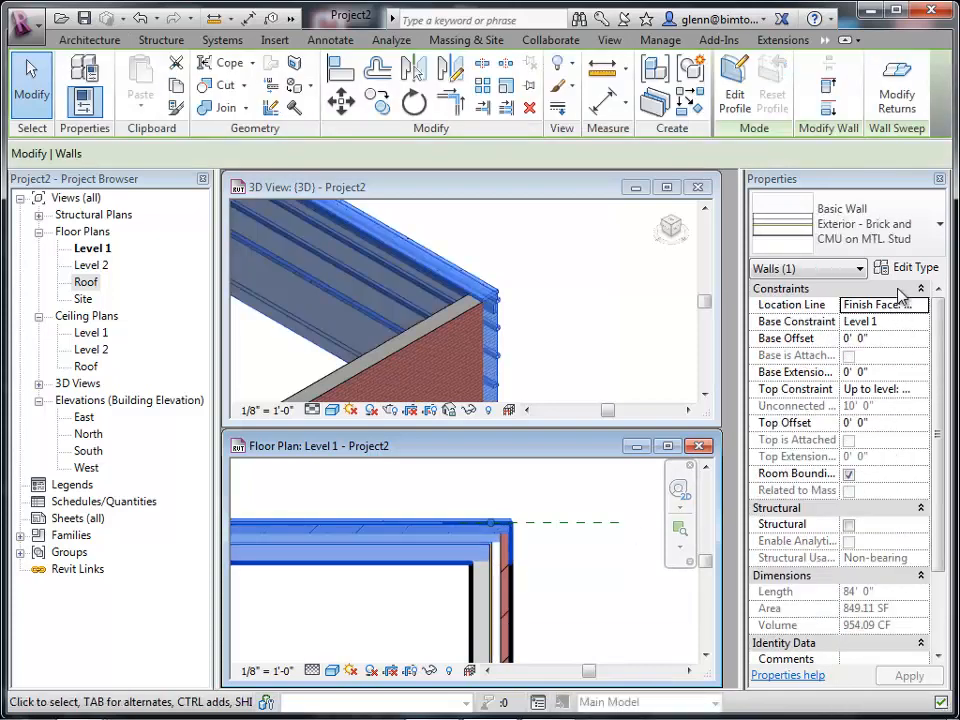
click(905, 250)
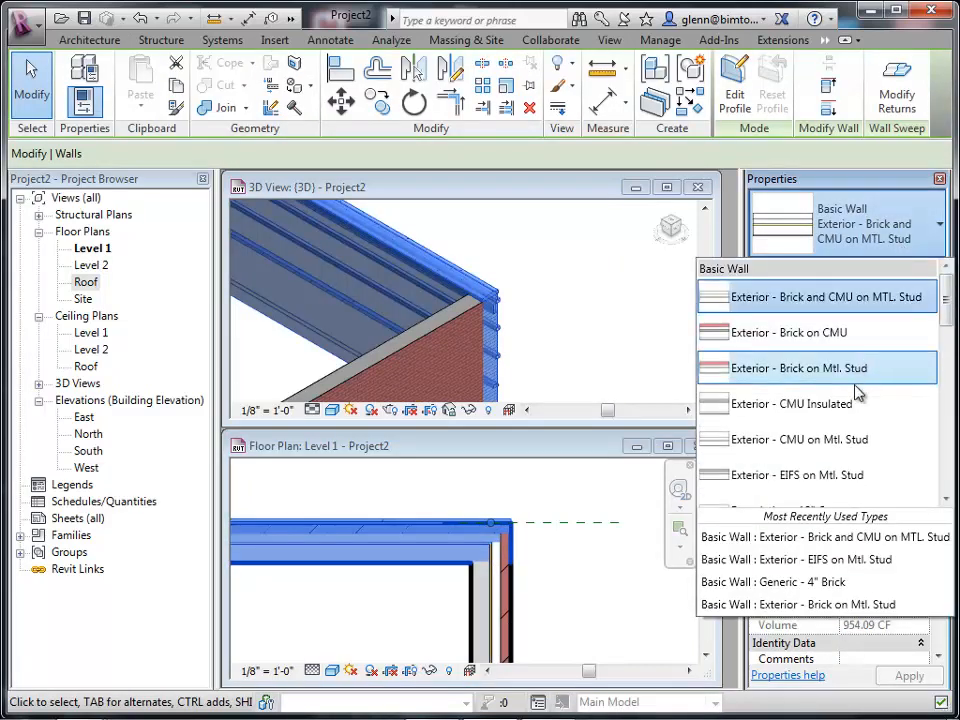
click(845, 475)
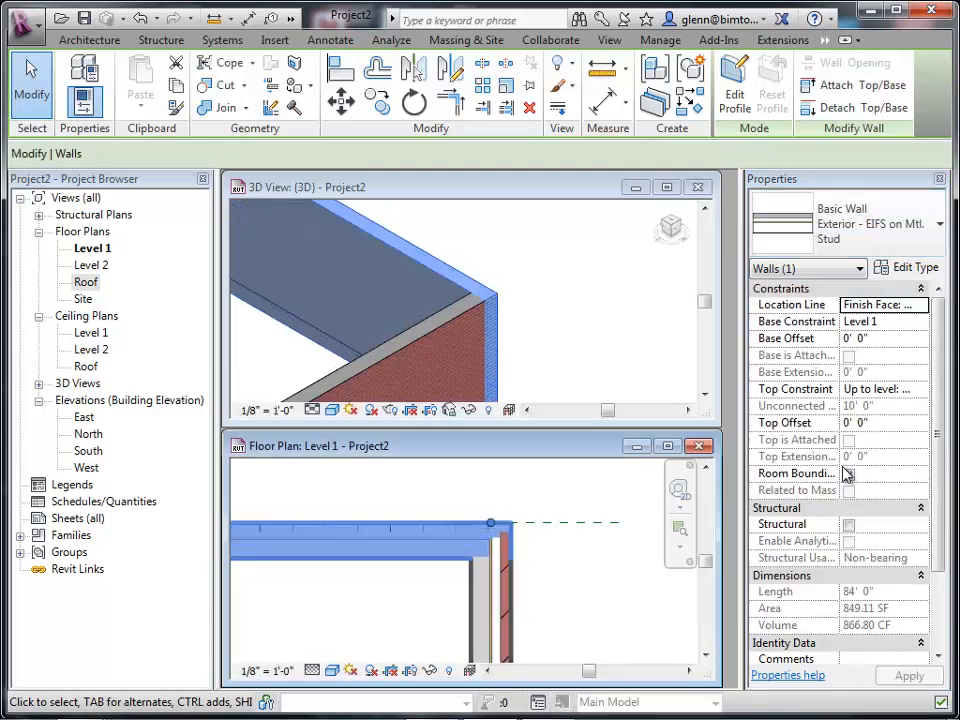
Change the top exterior wall's type to Generic - 8".
click(903, 230)
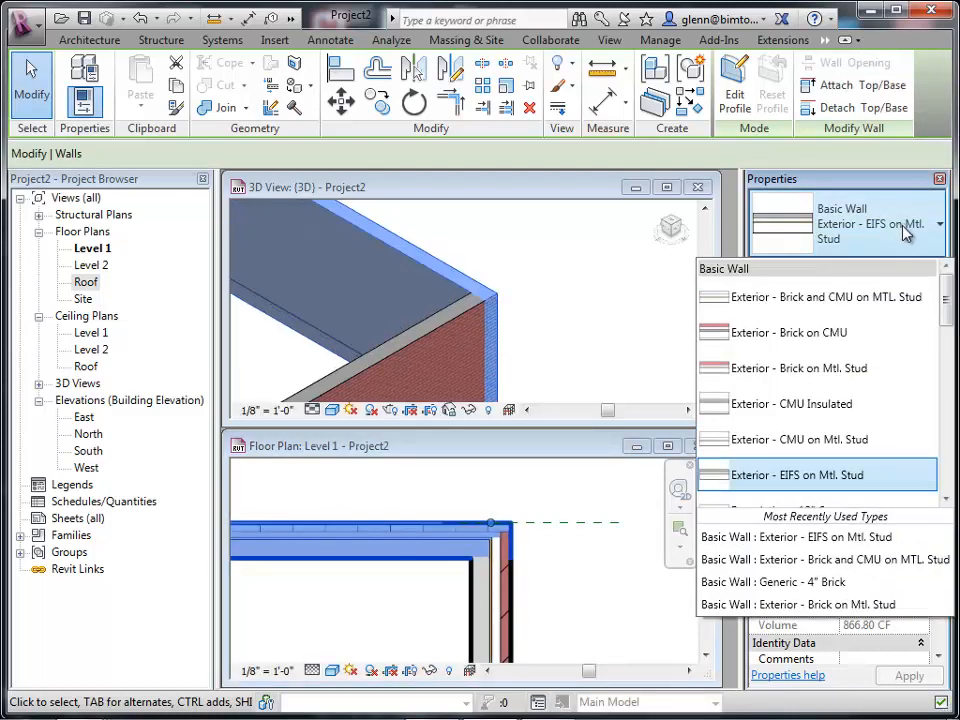
click(948, 376)
click(814, 440)
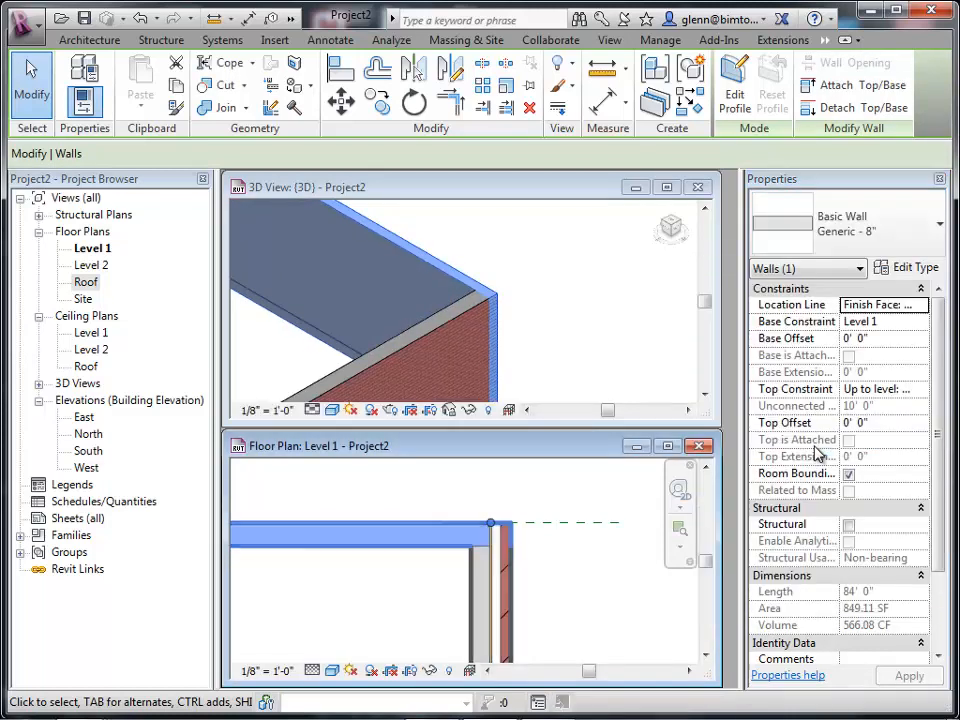
click(597, 597)
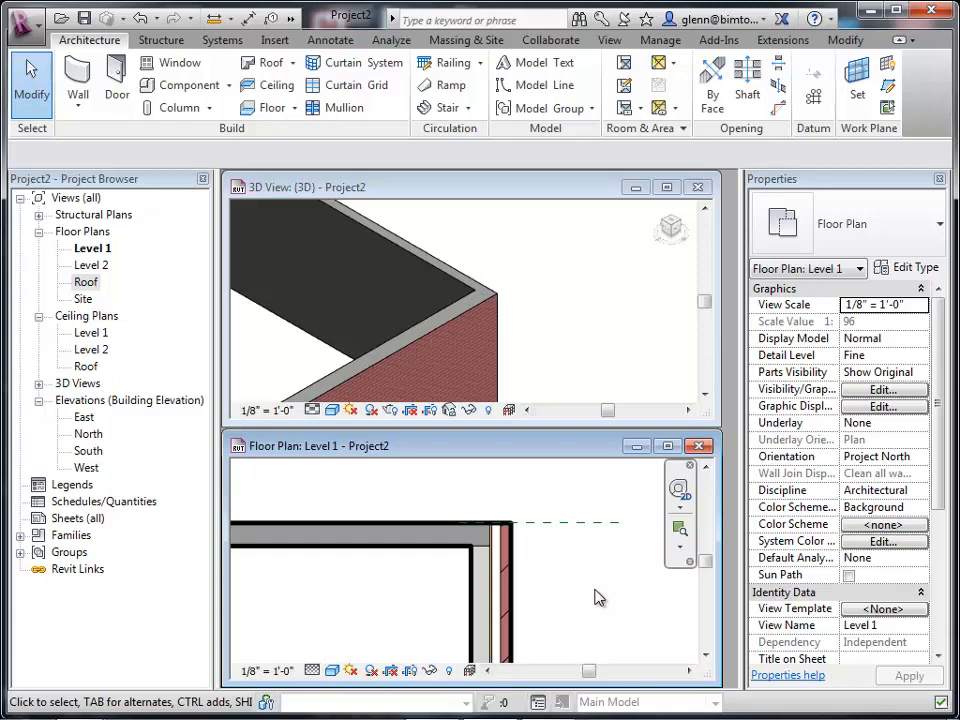
Maximize the 3D view, then in the South elevation set Level 2's elevation to 15' 0".
click(453, 328)
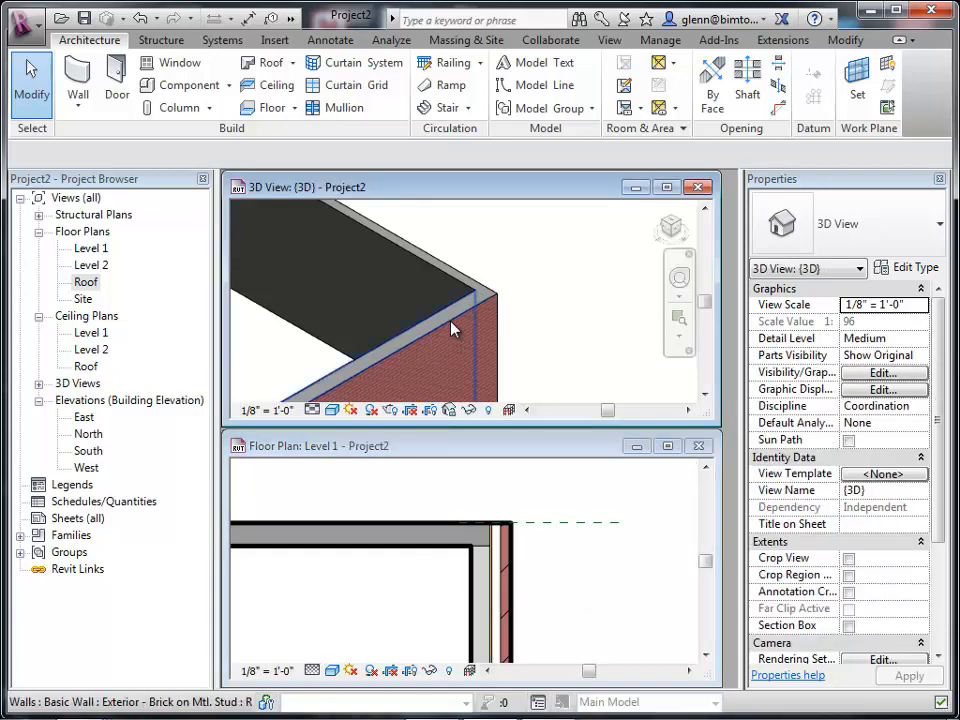
click(667, 187)
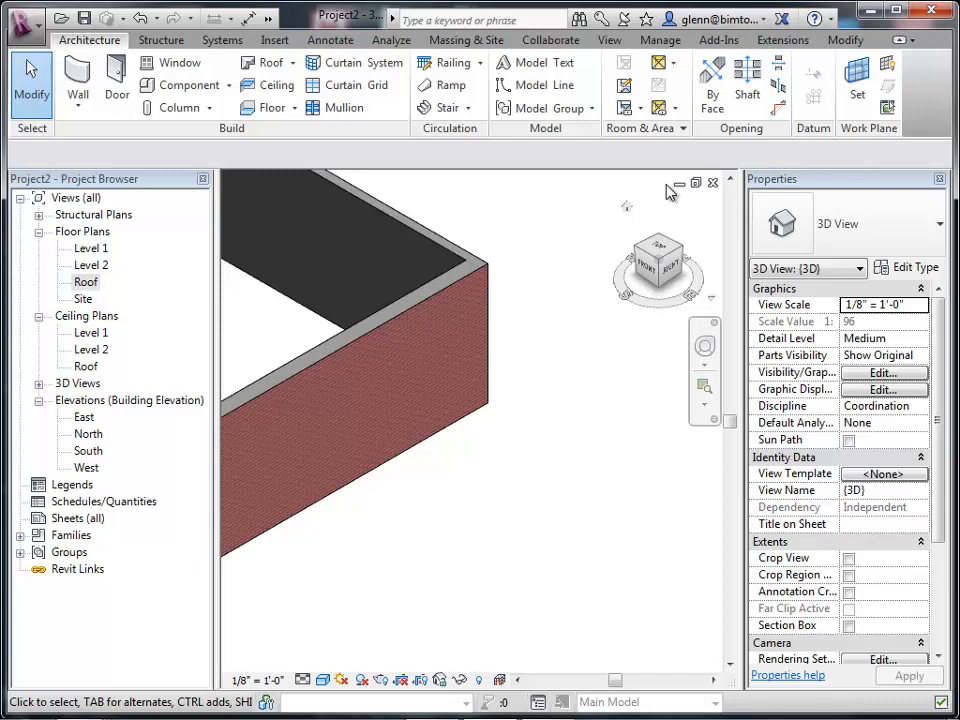
click(403, 338)
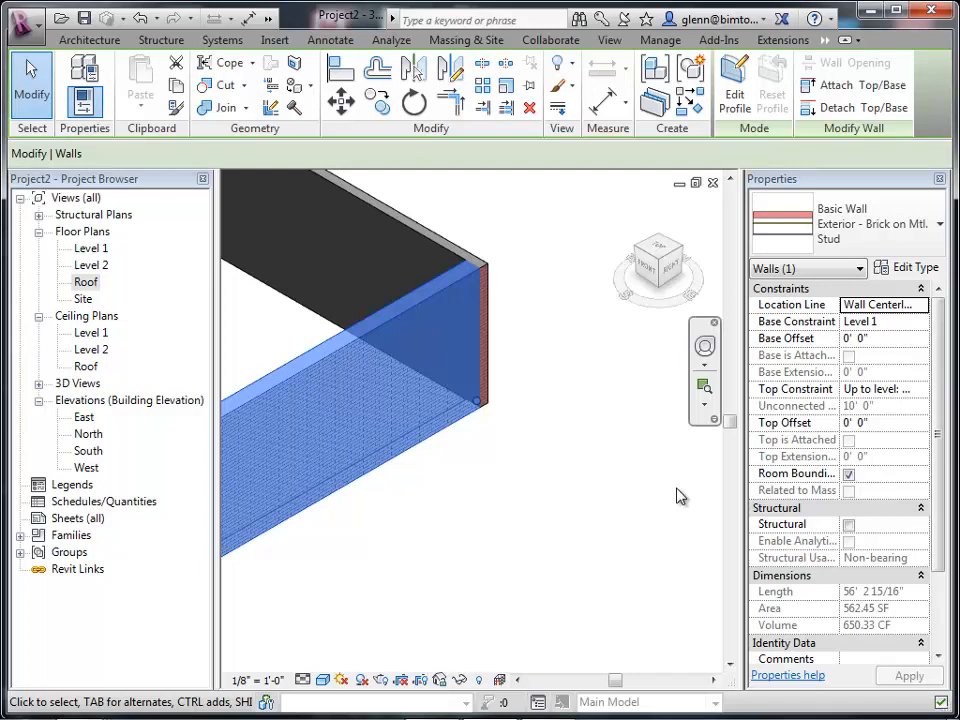
double_click(85, 451)
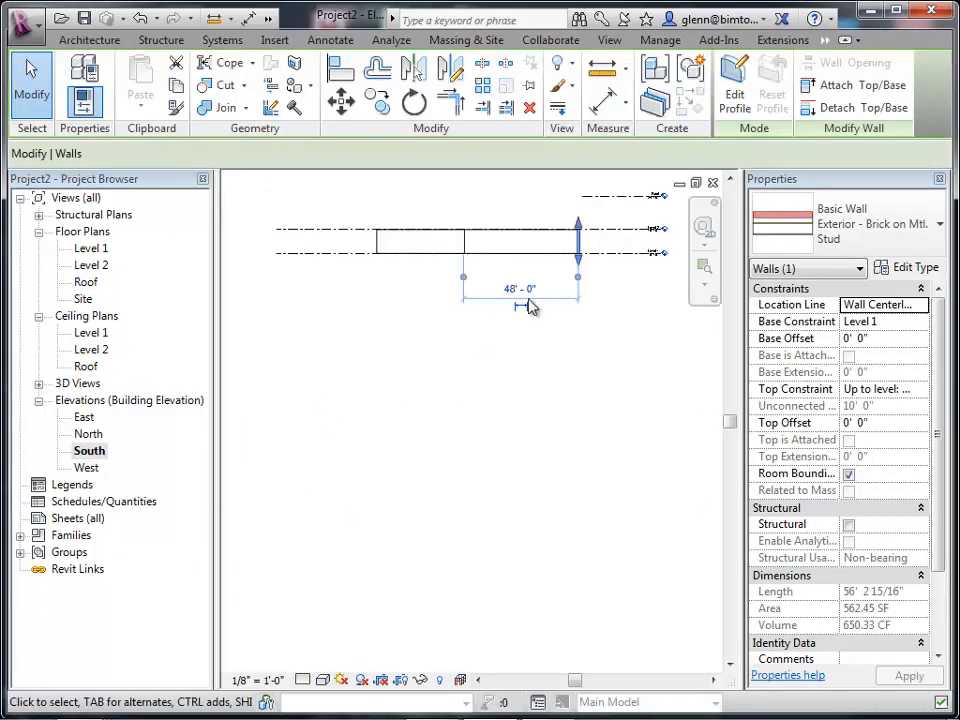
click(703, 270)
drag(621, 219, 698, 332)
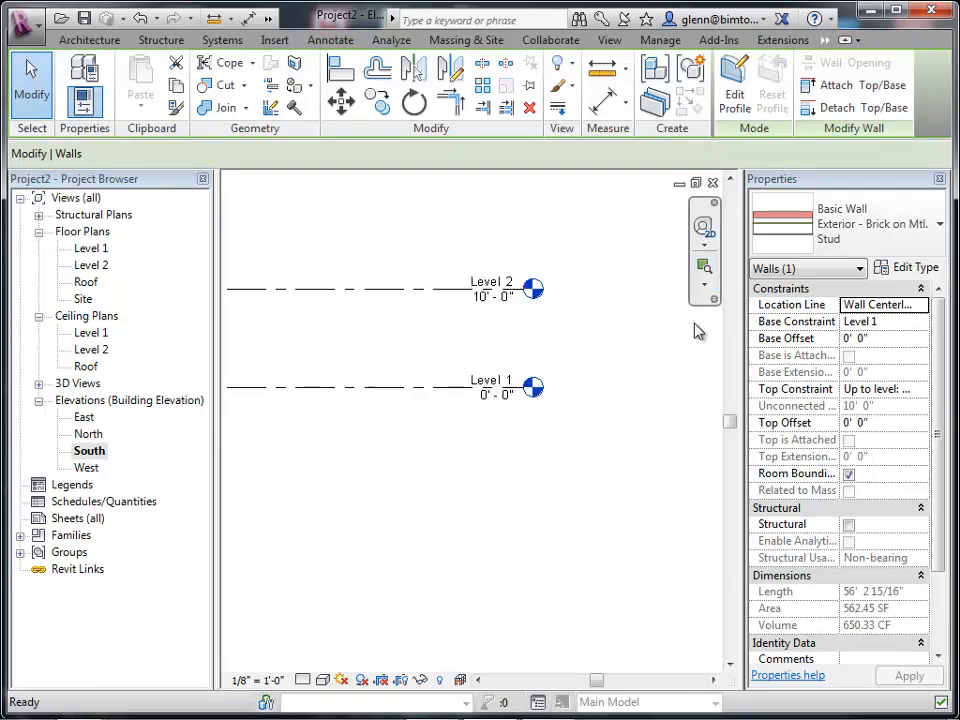
click(497, 300)
click(497, 300)
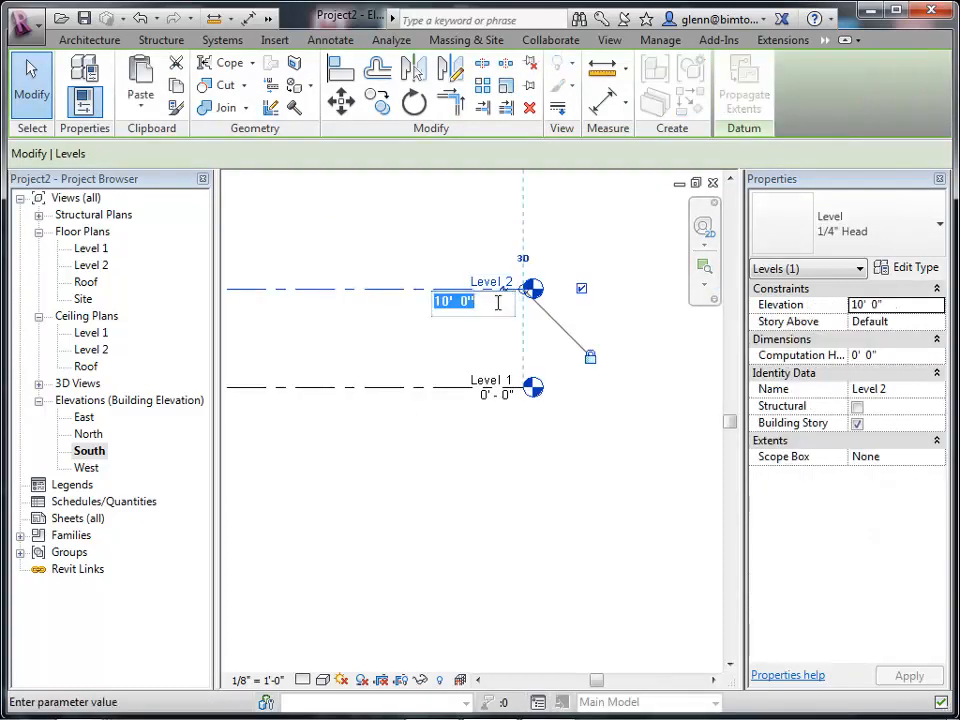
text(15)
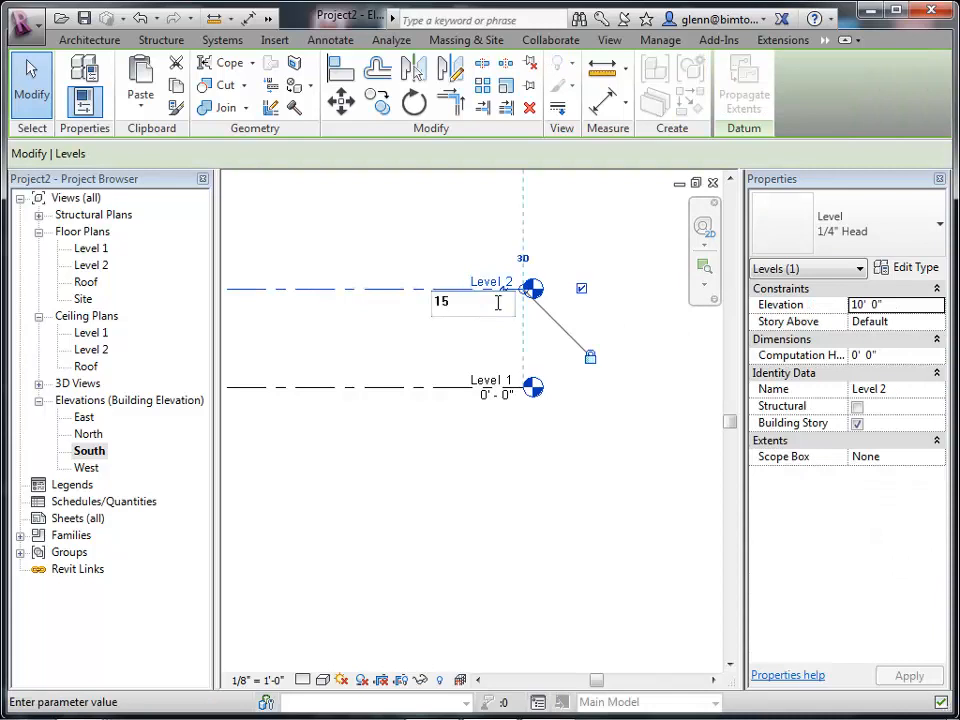
key(Return)
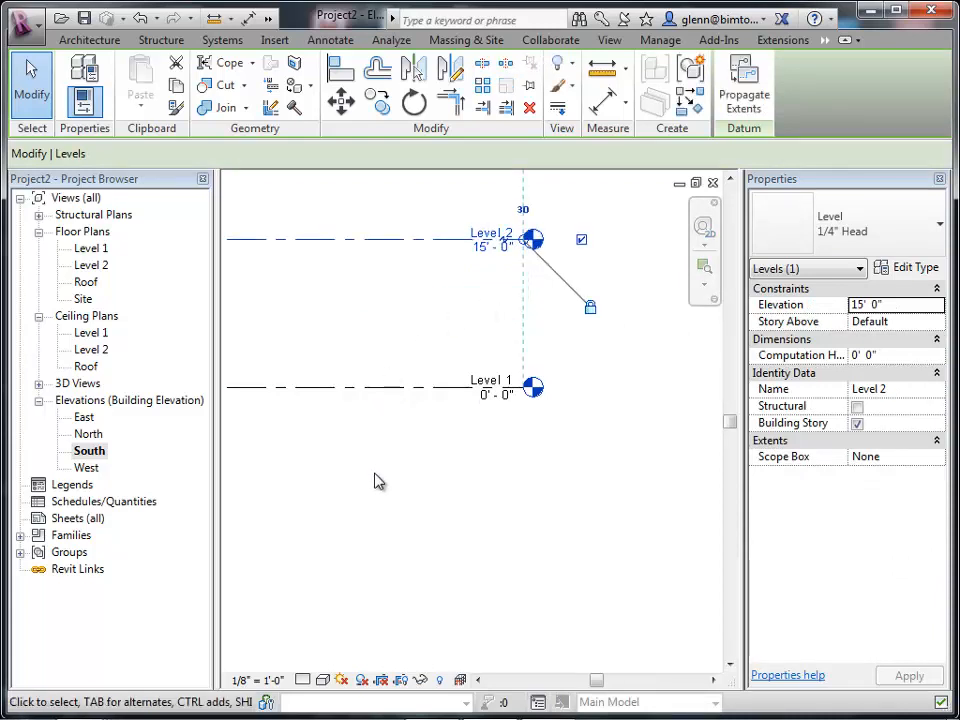
click(330, 462)
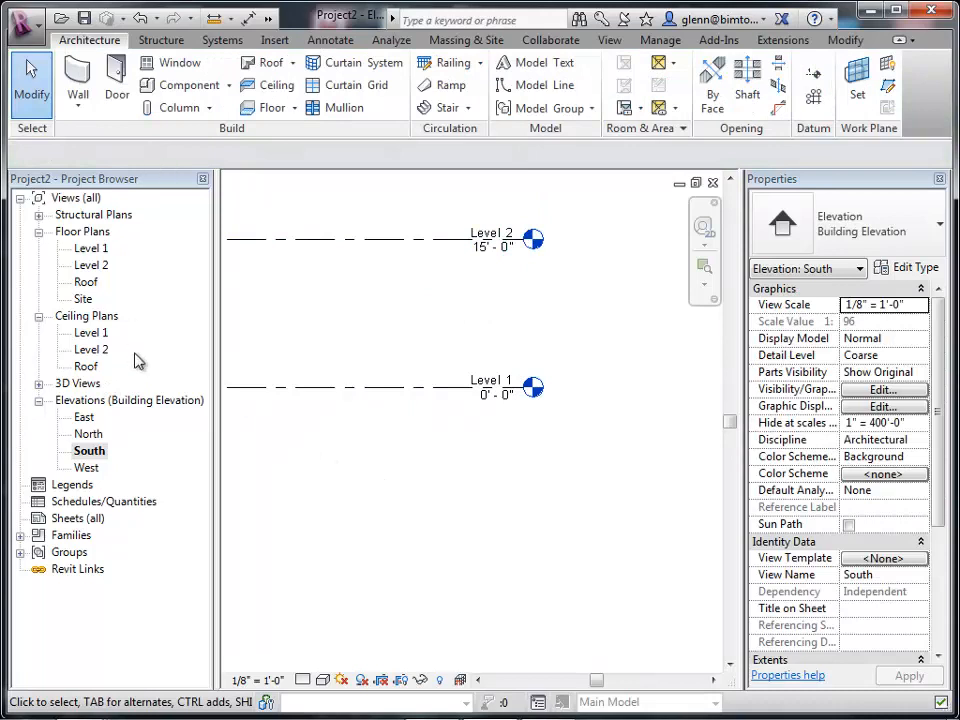
In the 3D view, set the right exterior wall's base offset to -1' 0".
click(39, 384)
double_click(82, 400)
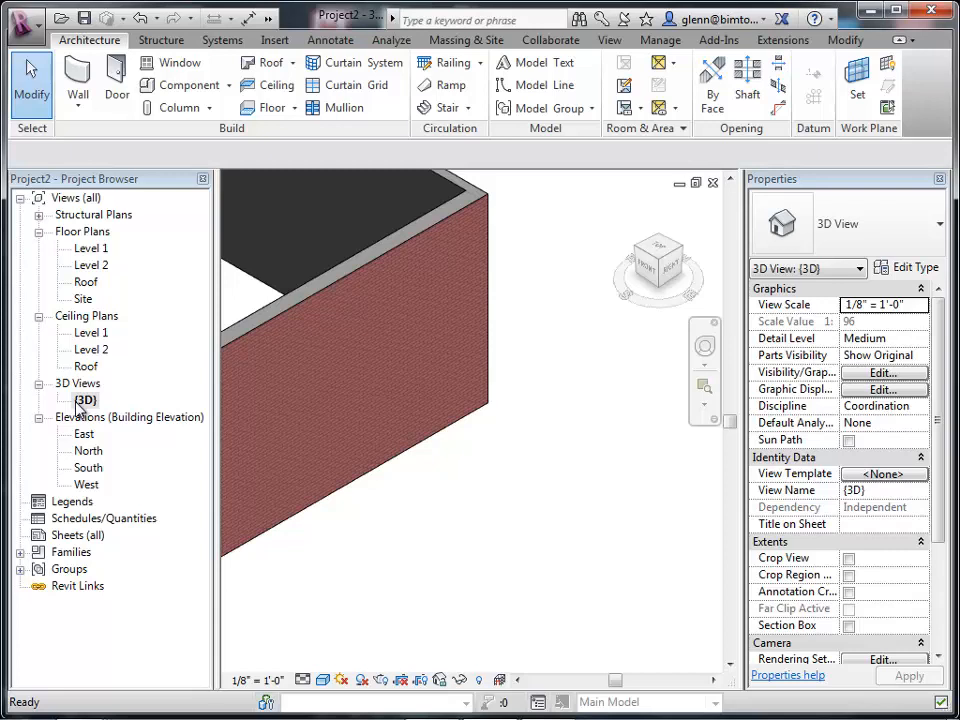
click(392, 293)
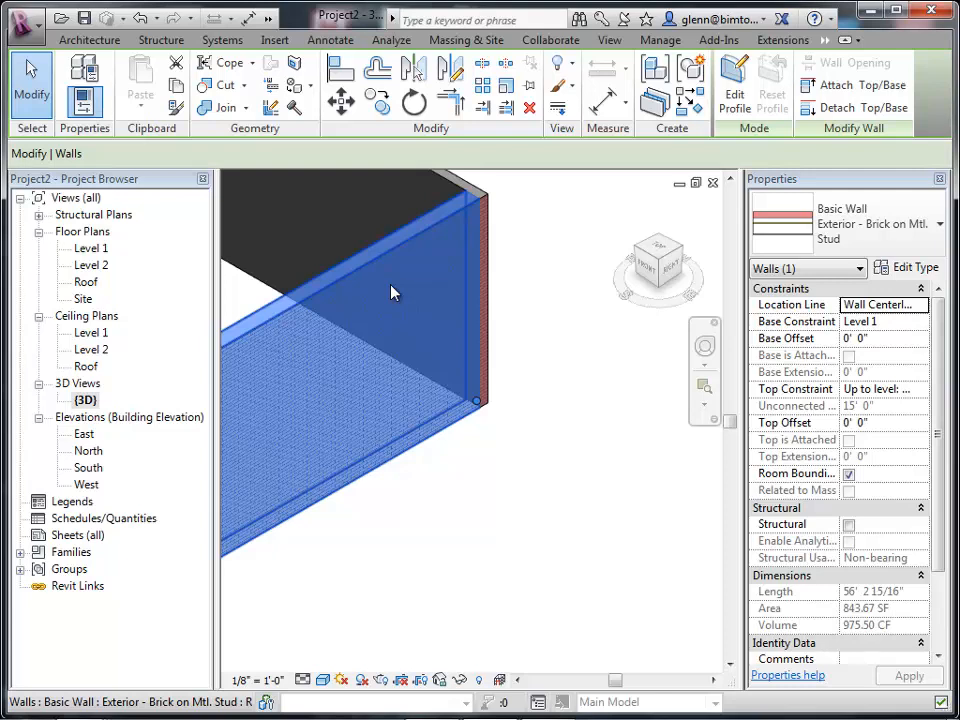
click(914, 337)
text(-1)
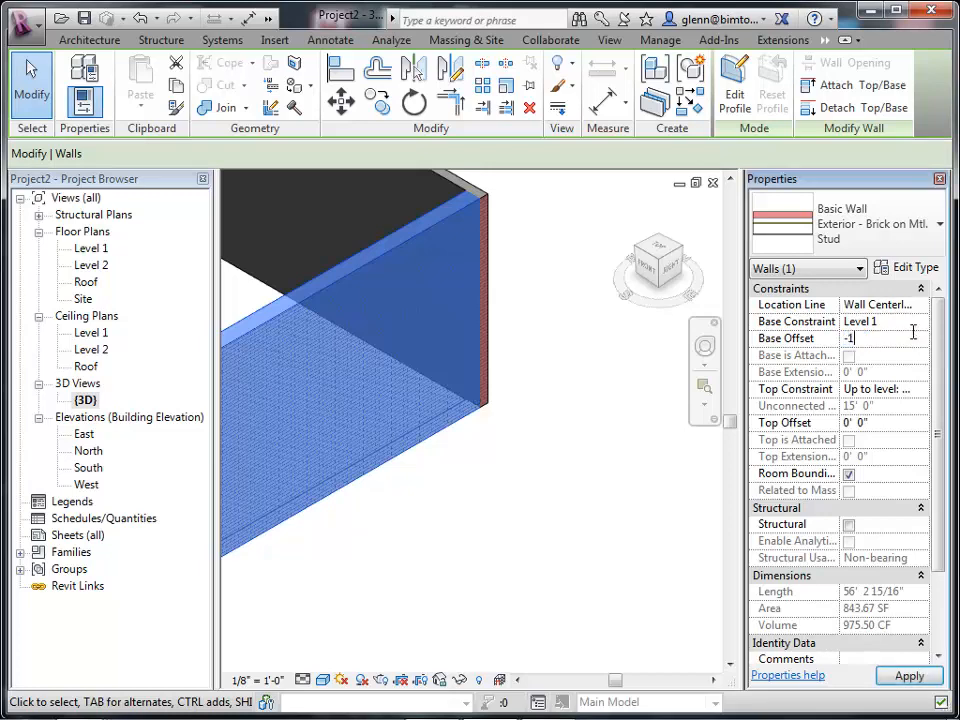
click(909, 676)
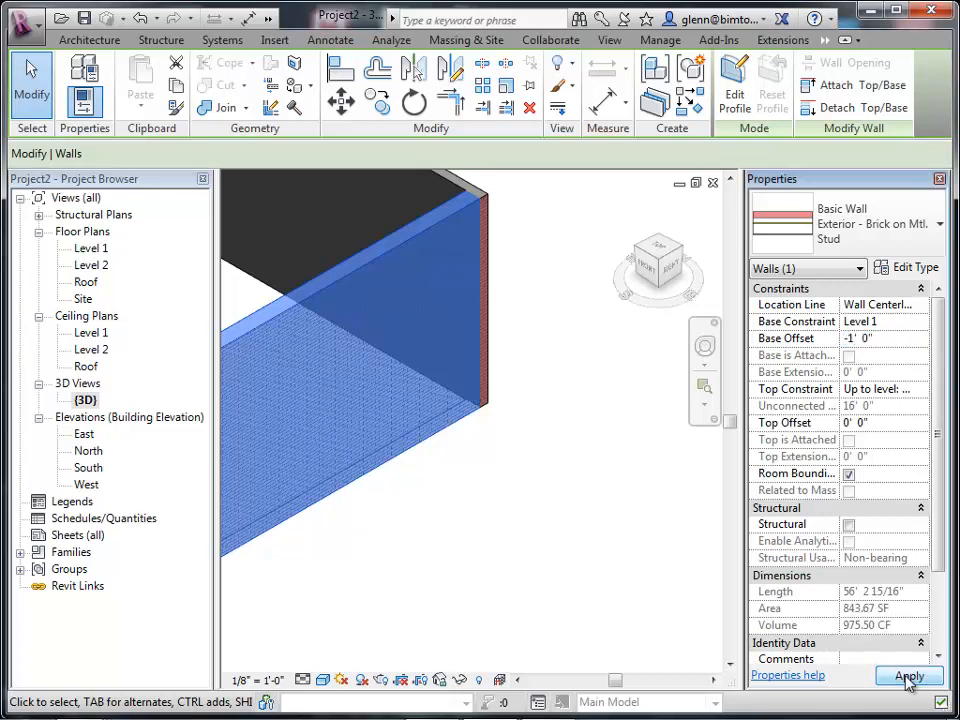
click(620, 608)
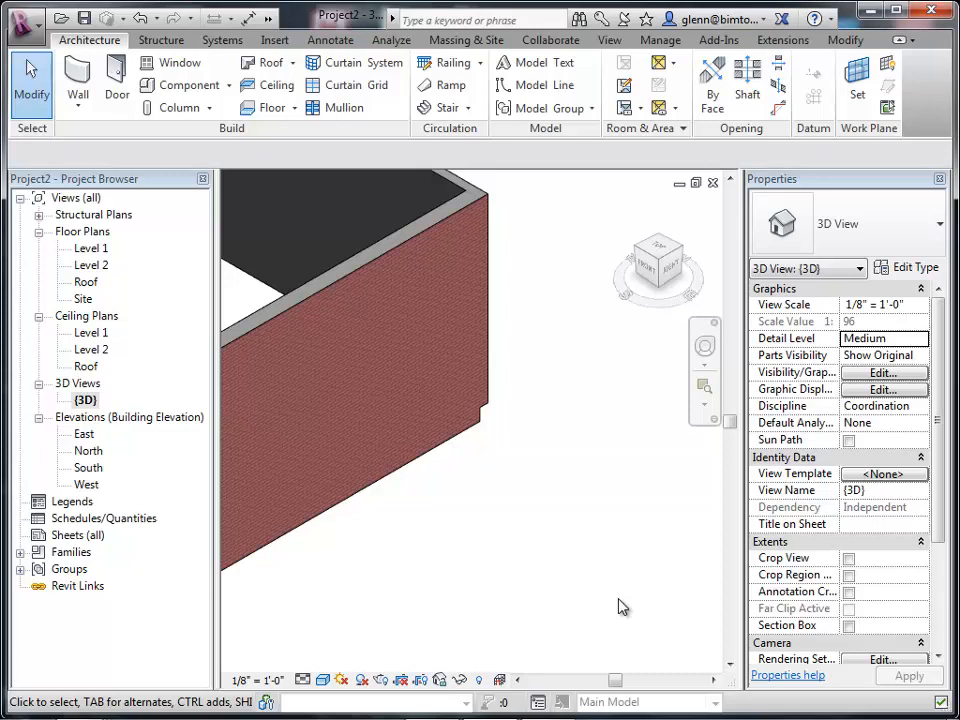
Set the right exterior wall's base offset to 6' 8".
click(424, 467)
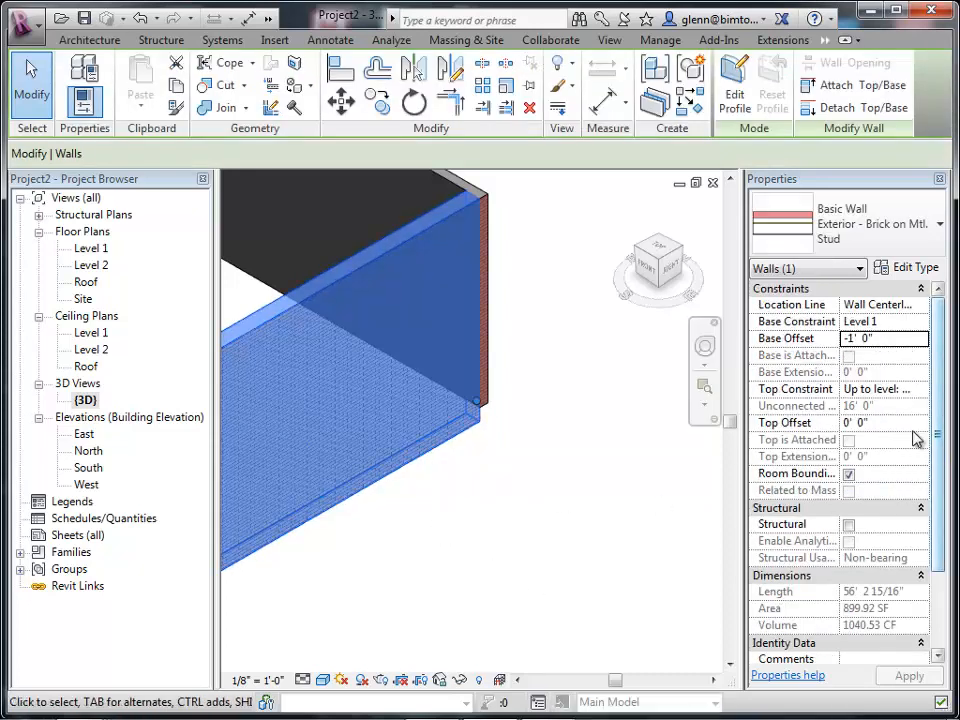
click(886, 338)
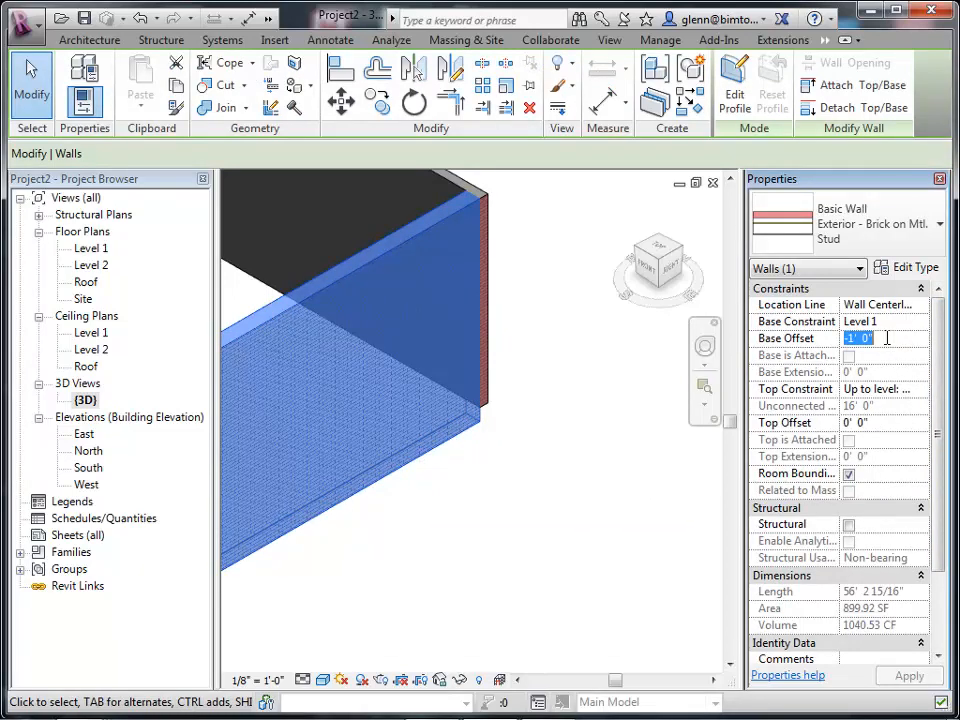
text(6 8)
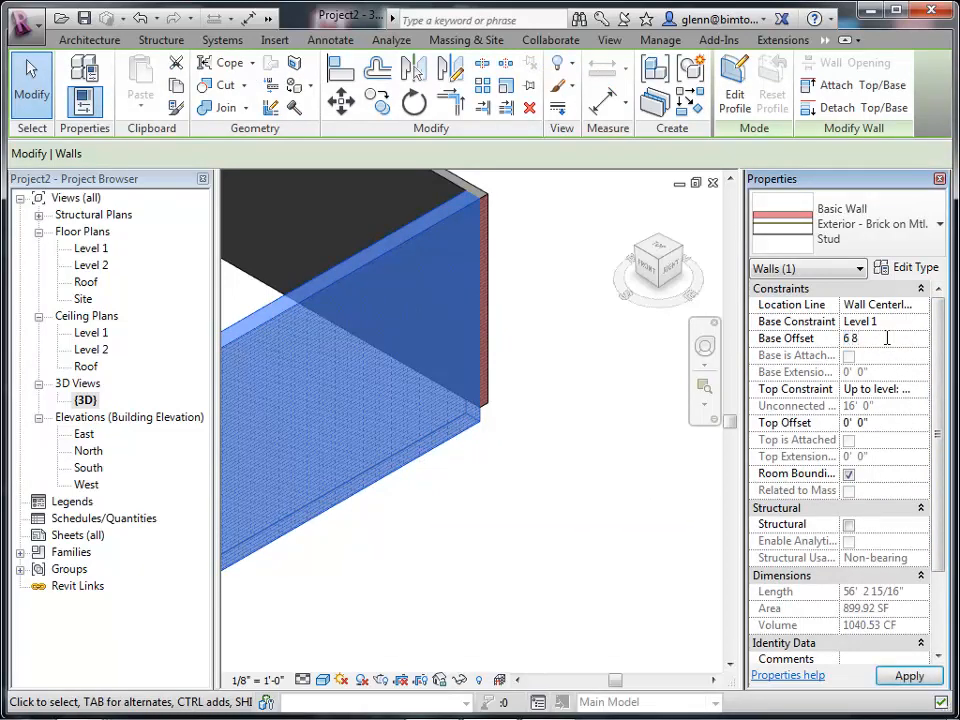
click(907, 677)
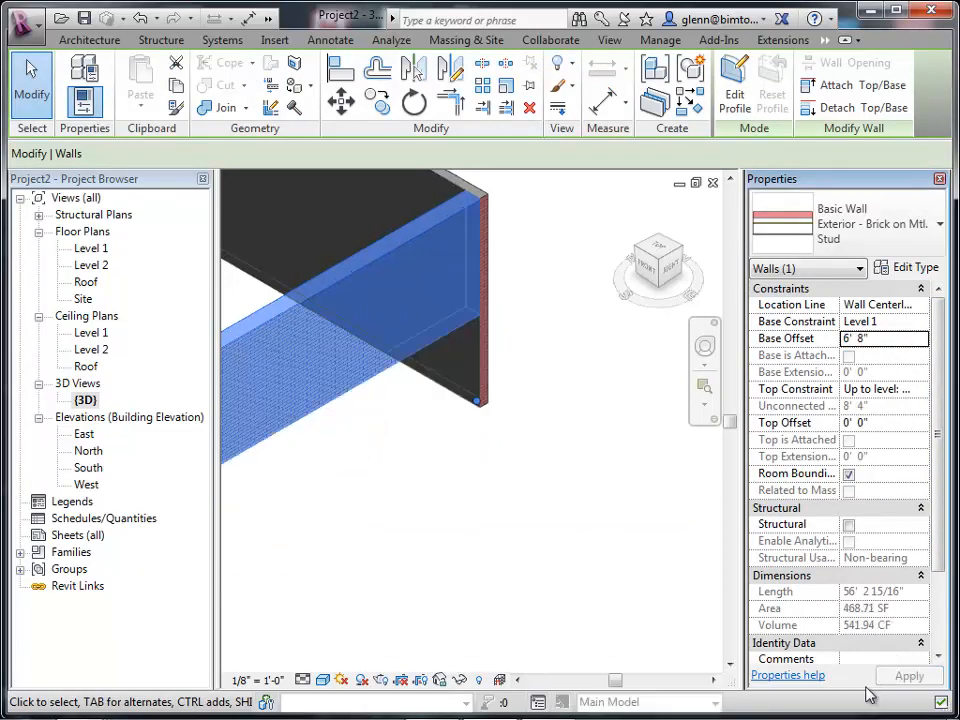
click(531, 620)
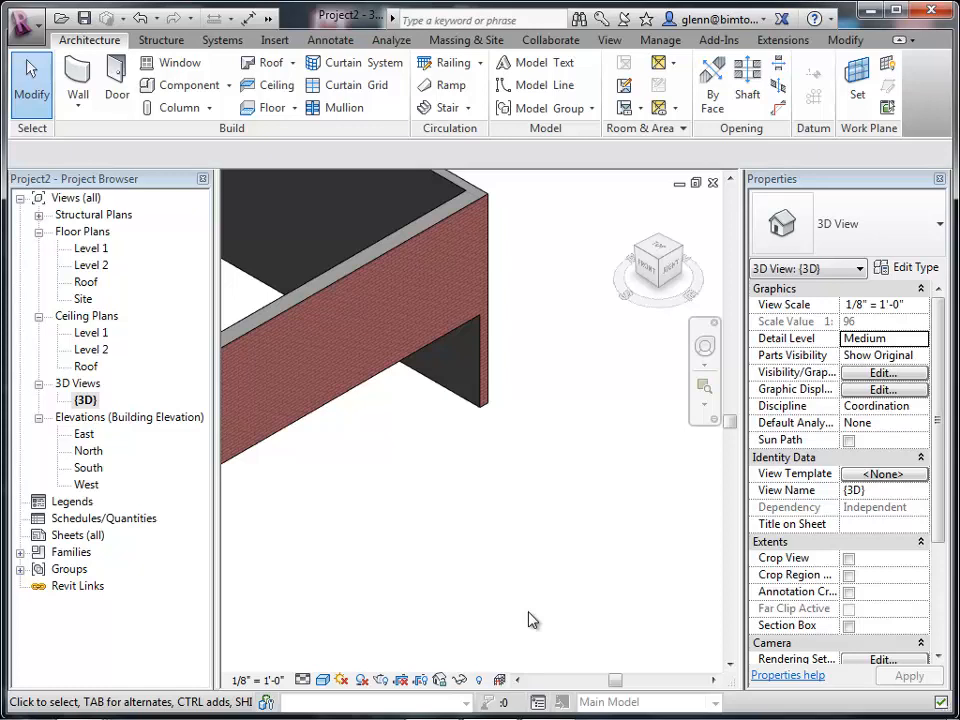
Set the right exterior wall's top constraint to Up to level: Level 2 with a top offset of 4' 0".
click(341, 292)
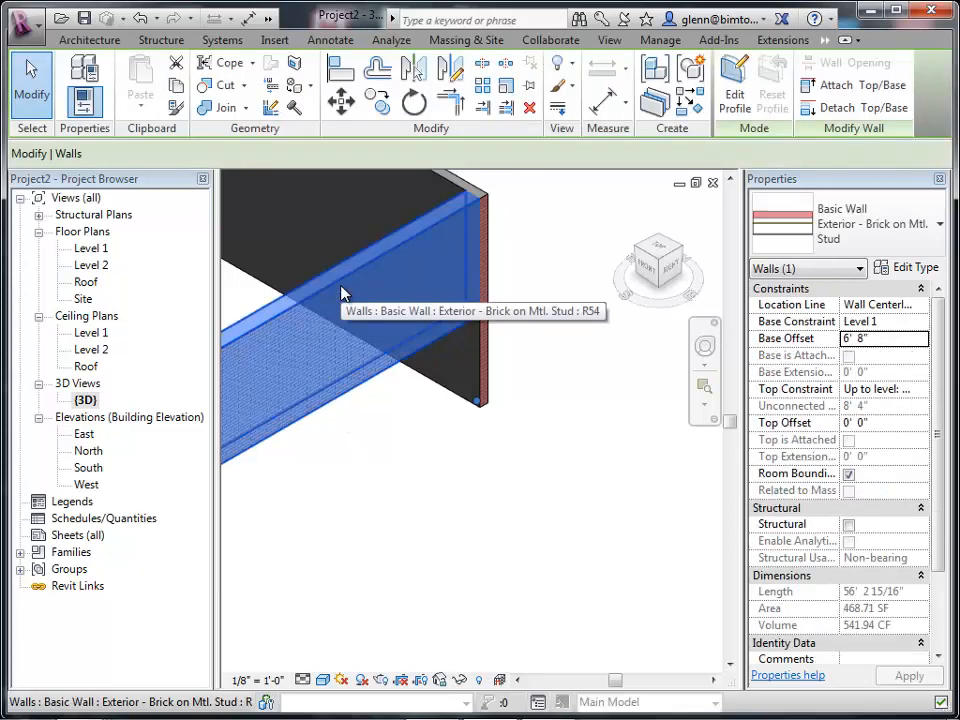
click(918, 389)
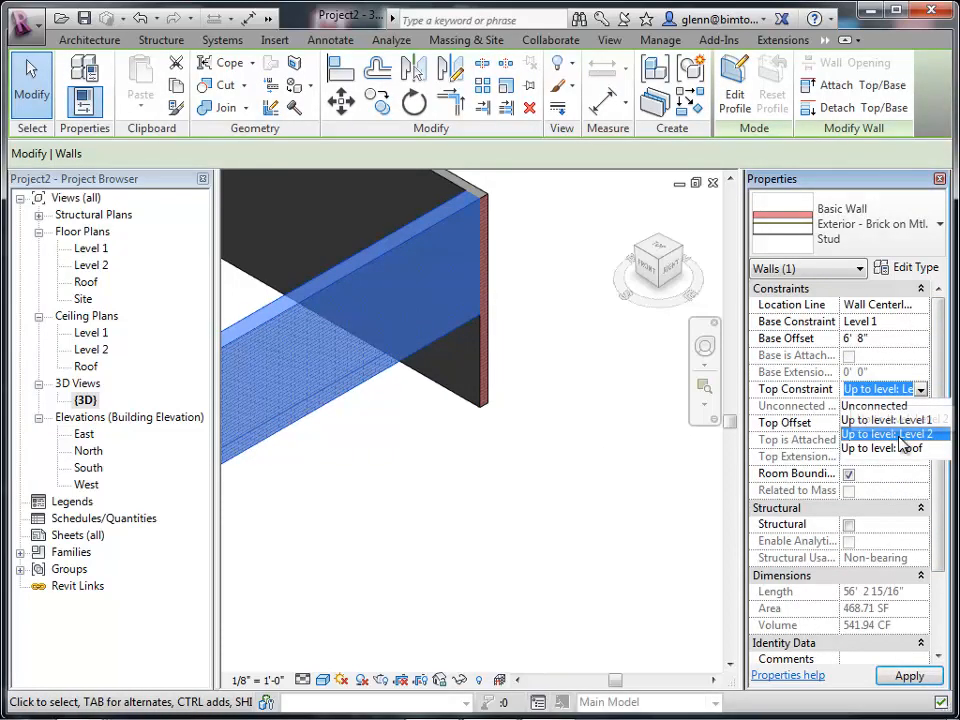
click(895, 434)
click(886, 424)
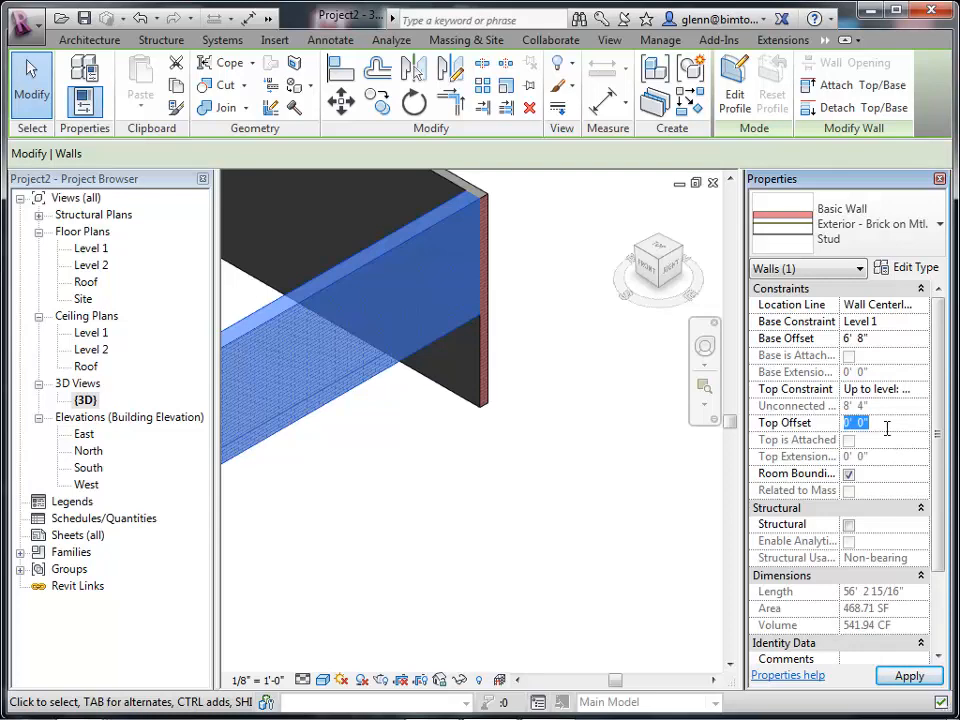
text(4)
click(903, 680)
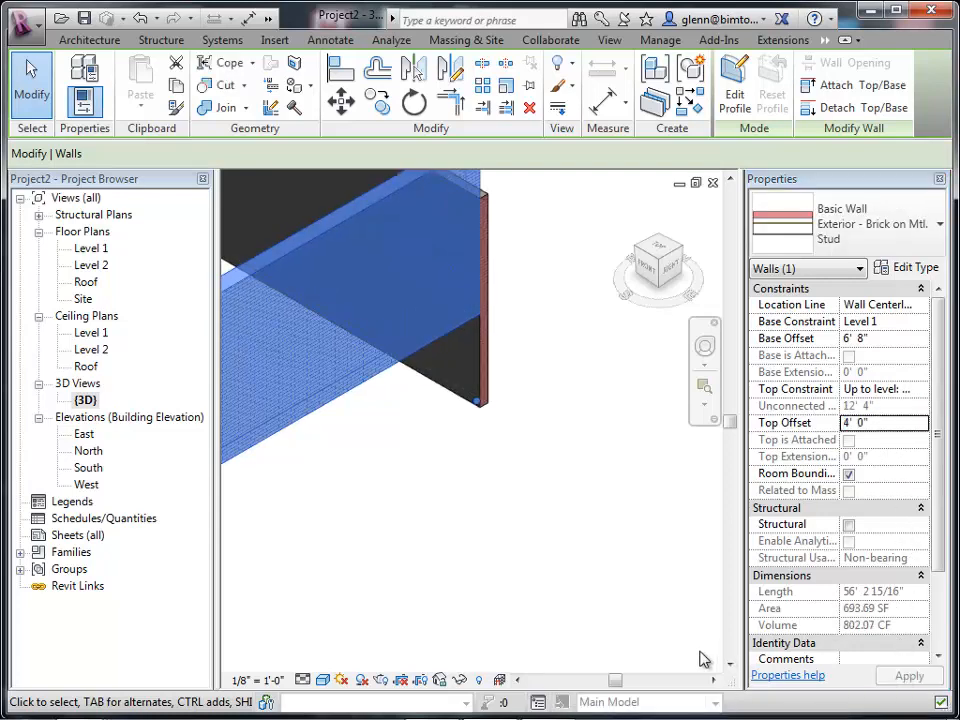
Open the Level 1 plan, zoom into the building's upper-left corner, and flip the orientation of the top generic wall.
click(686, 642)
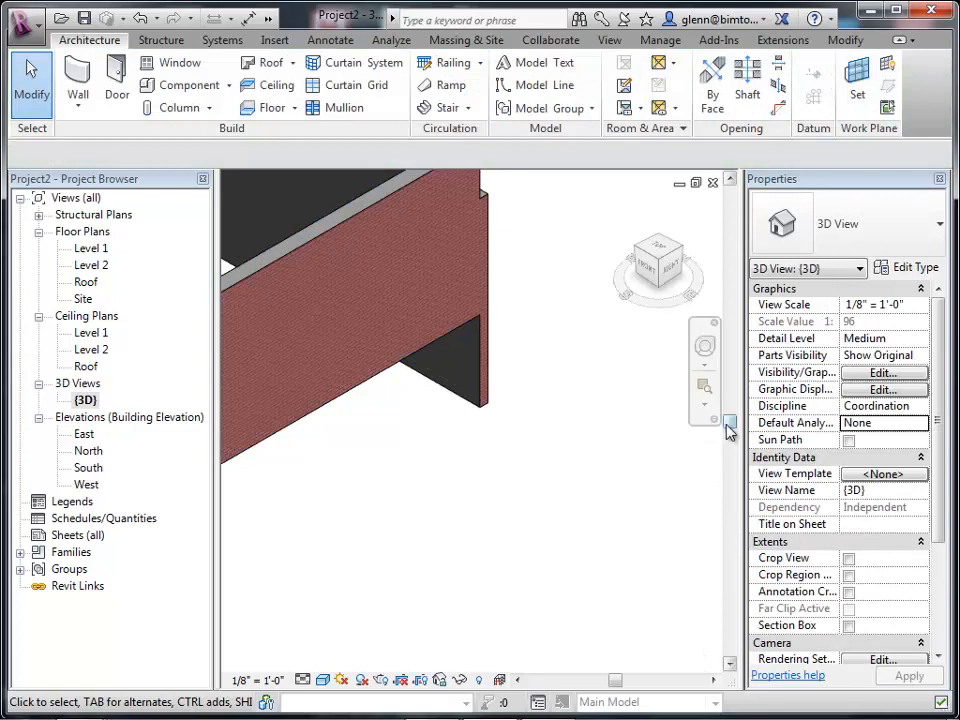
drag(728, 426, 728, 368)
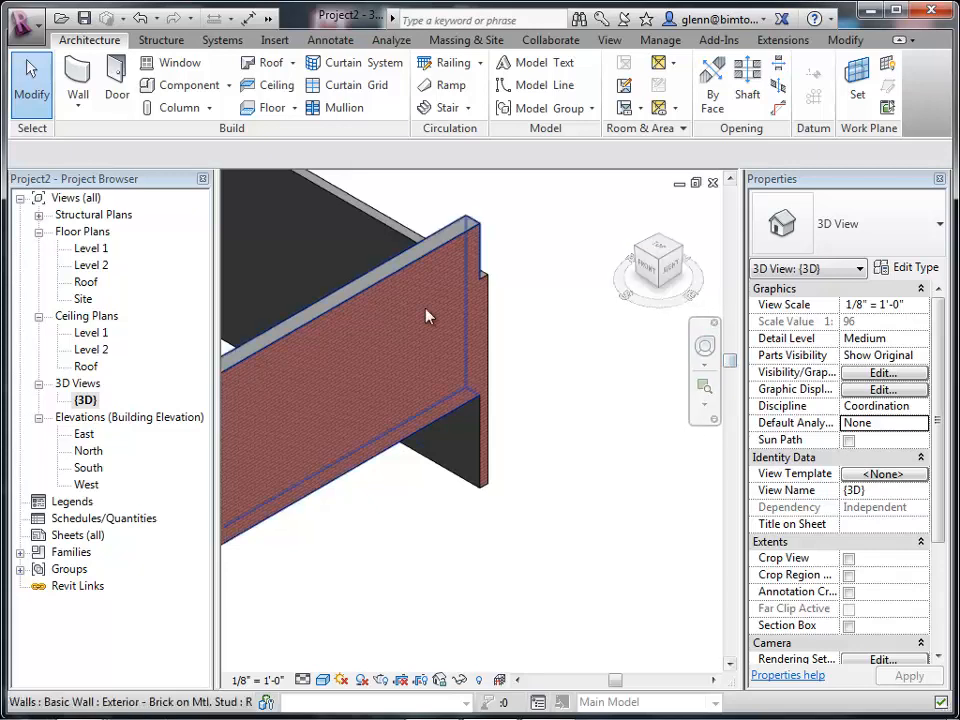
double_click(110, 251)
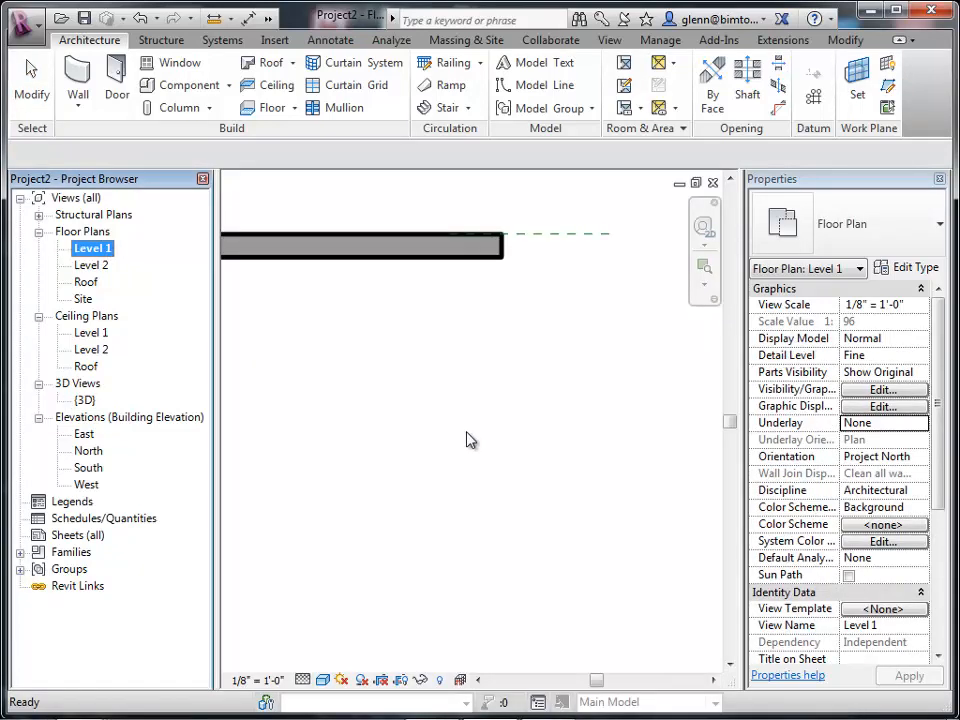
click(532, 493)
key(z)
key(e)
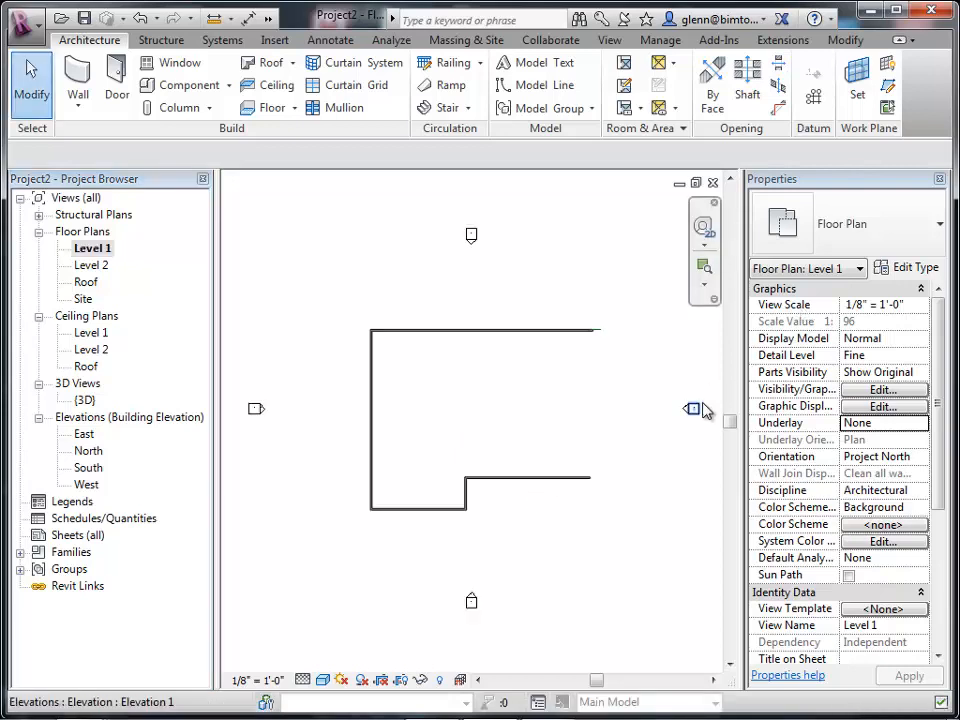
click(704, 268)
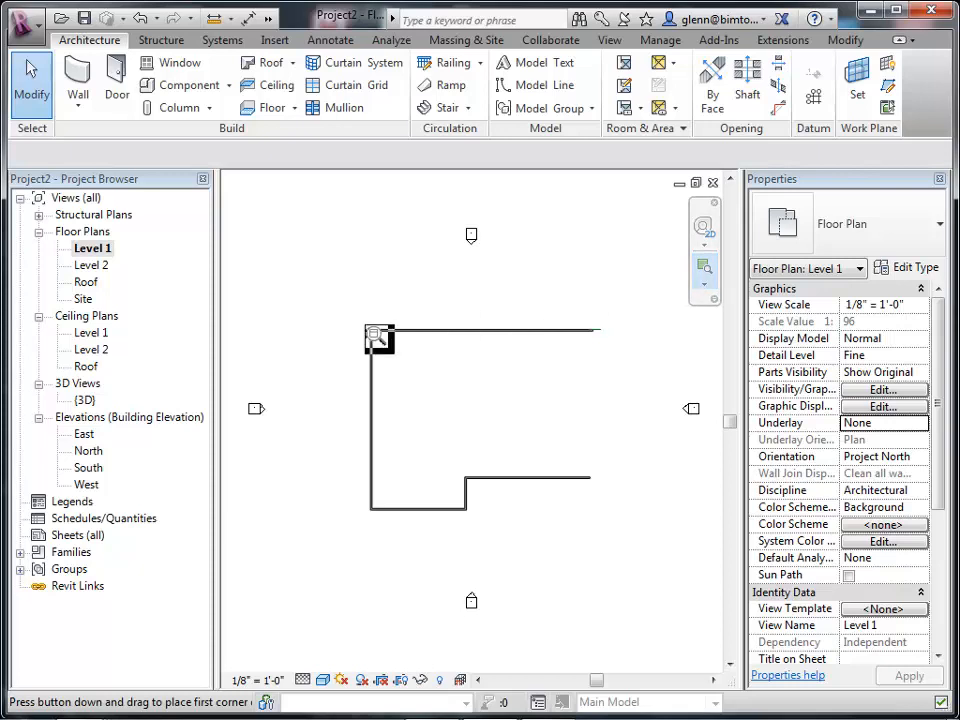
drag(347, 311, 410, 343)
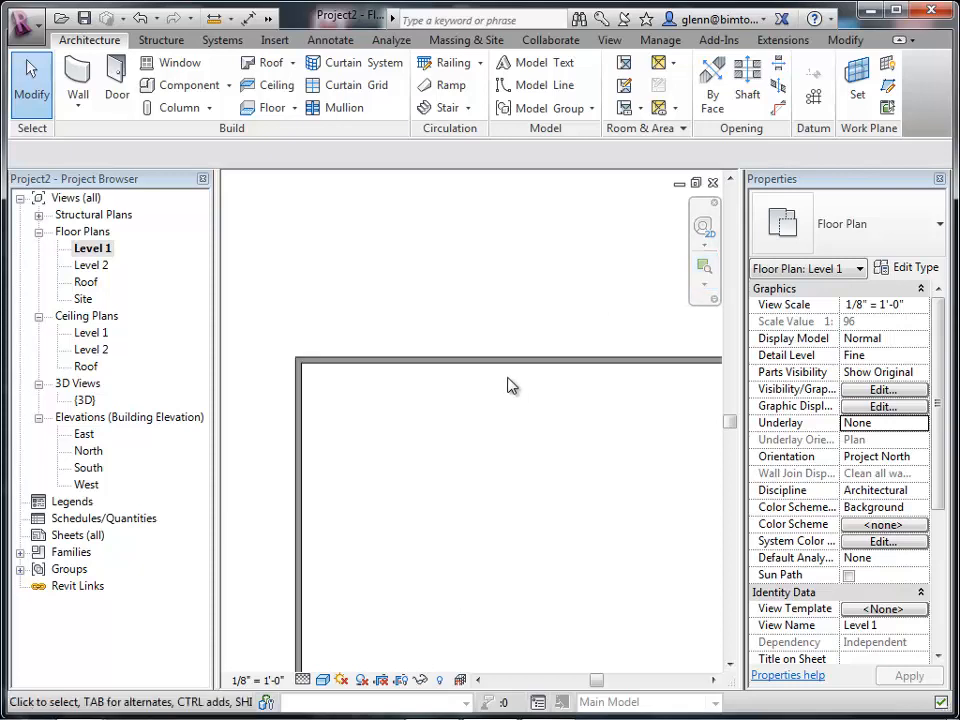
click(511, 370)
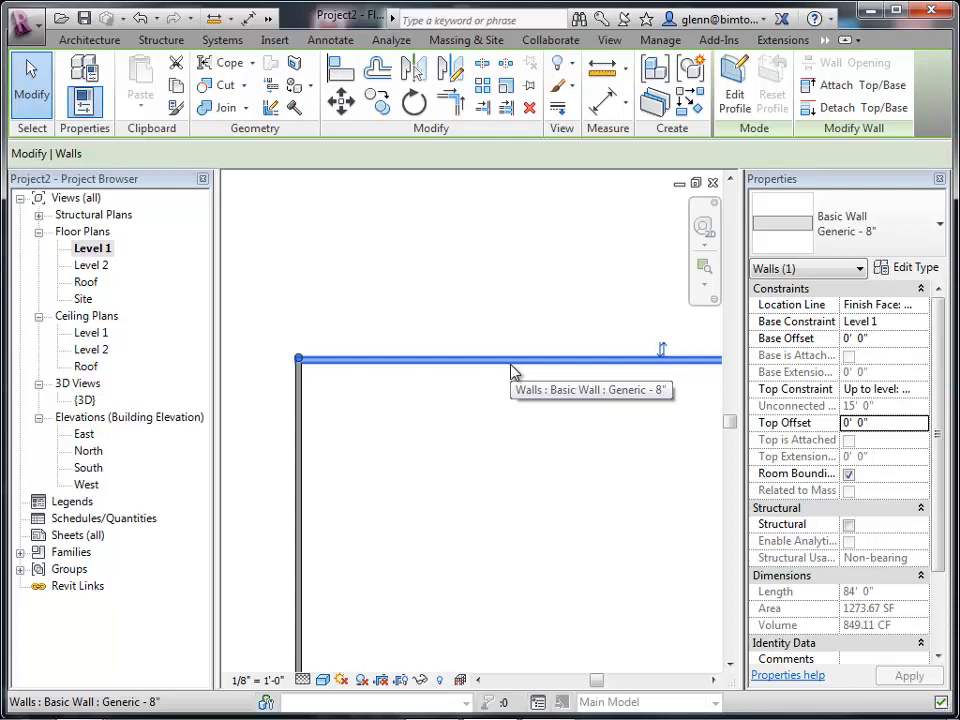
click(661, 358)
Flip the orientation of the left generic wall.
click(600, 446)
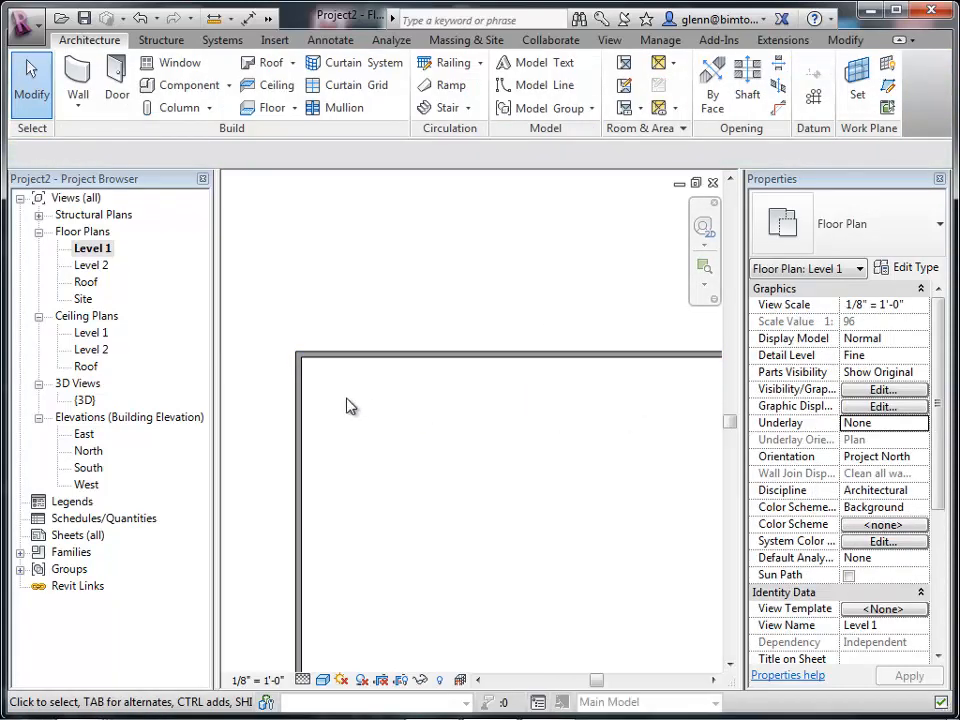
click(302, 411)
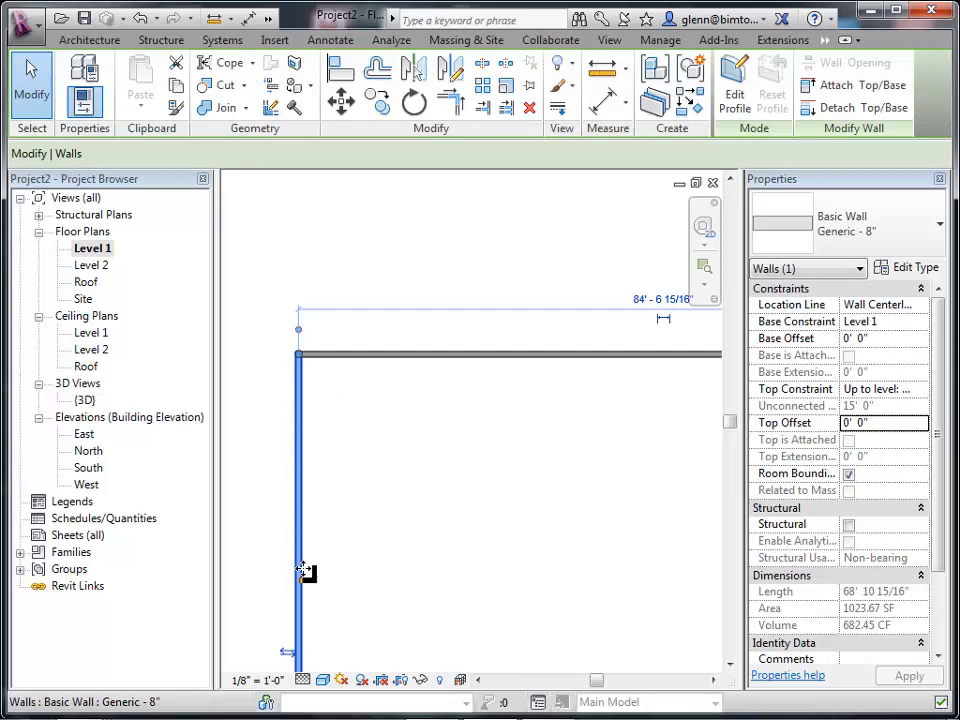
click(288, 653)
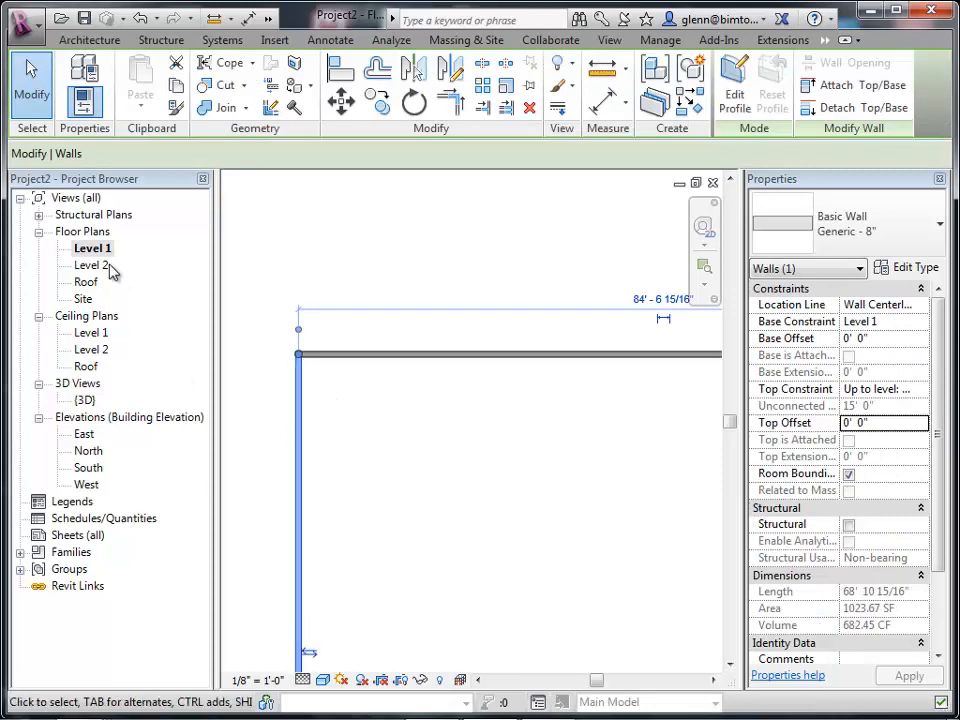
In the 3D view, flip the orientation of the raised brick exterior wall.
double_click(86, 400)
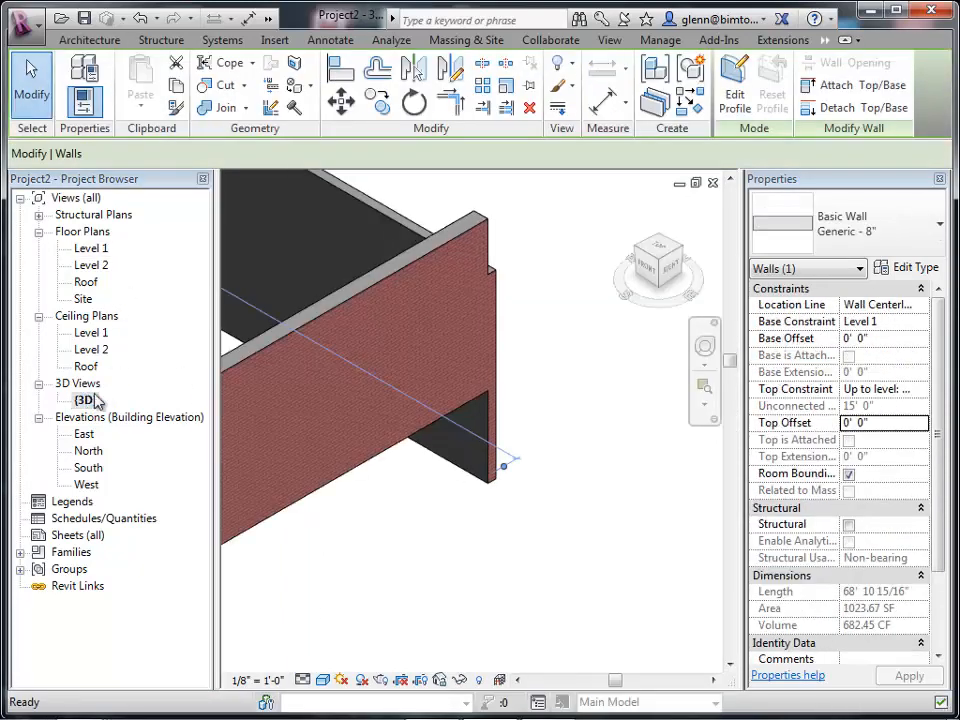
click(413, 261)
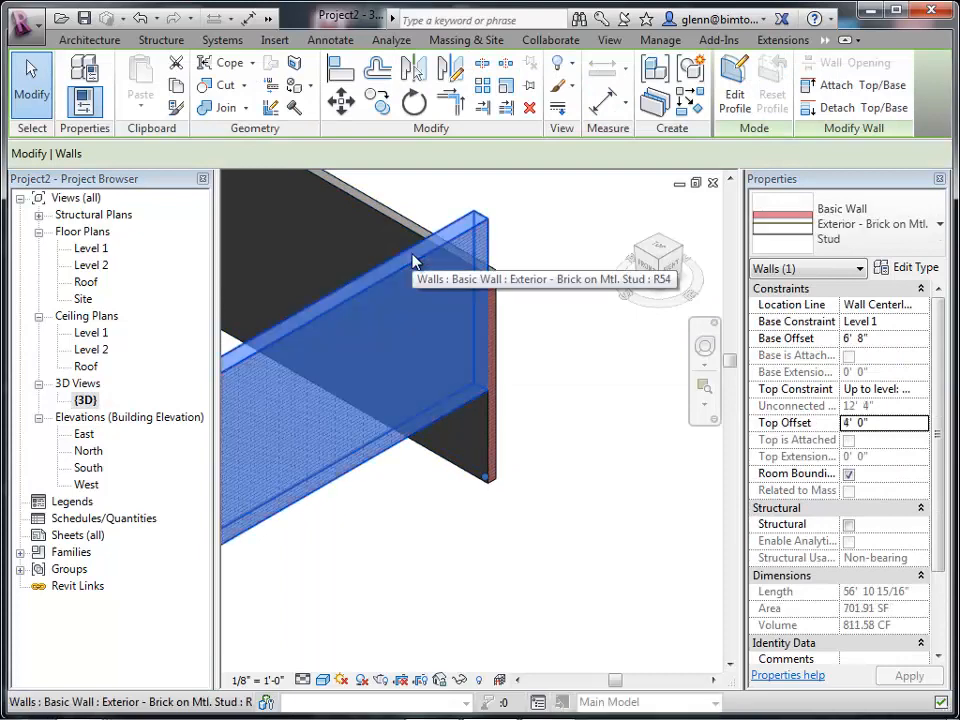
right_click(414, 260)
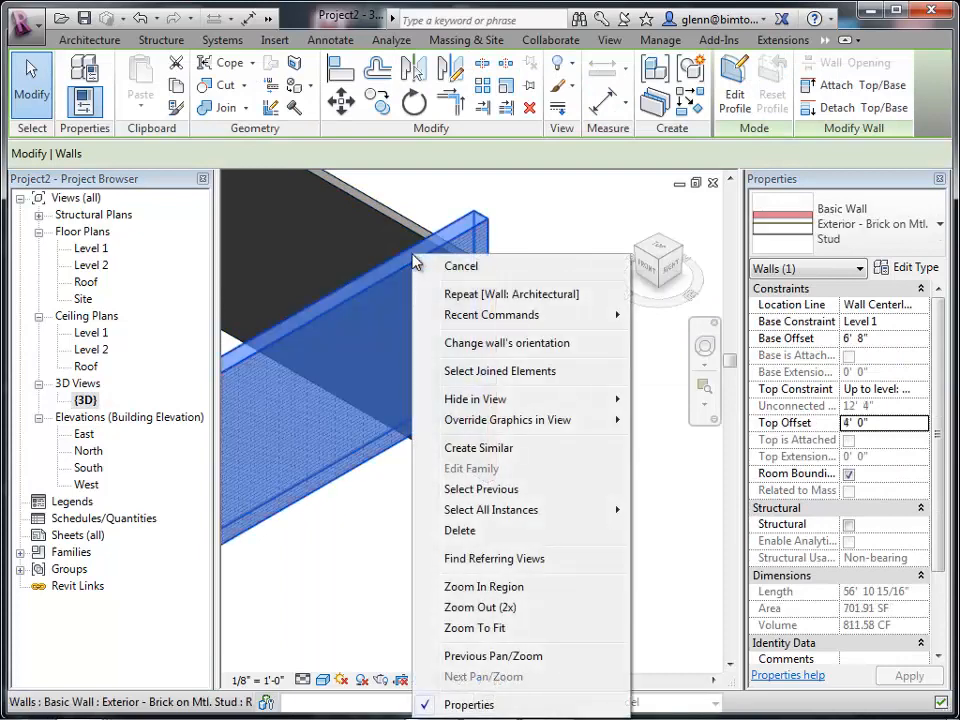
click(483, 358)
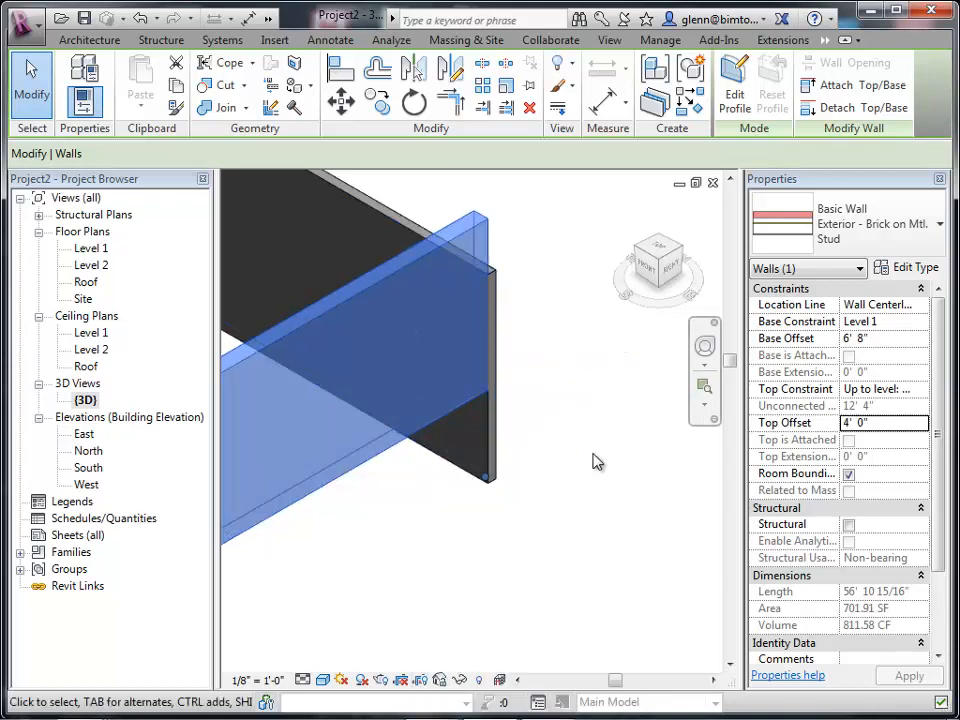
Flip the raised brick exterior wall's orientation back.
click(598, 469)
click(392, 281)
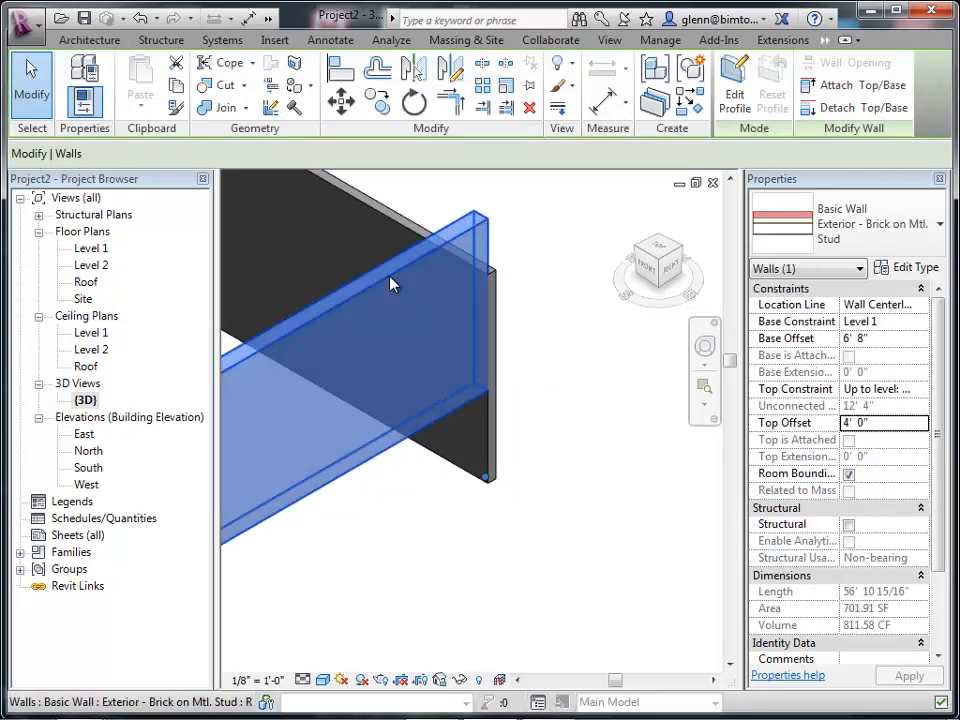
right_click(392, 281)
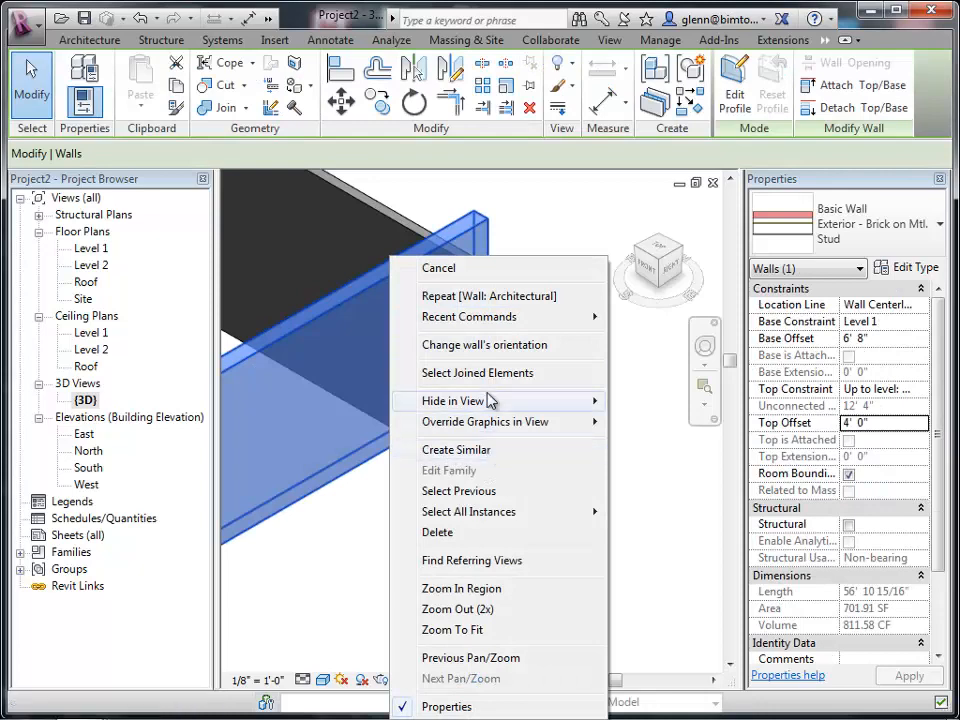
click(488, 354)
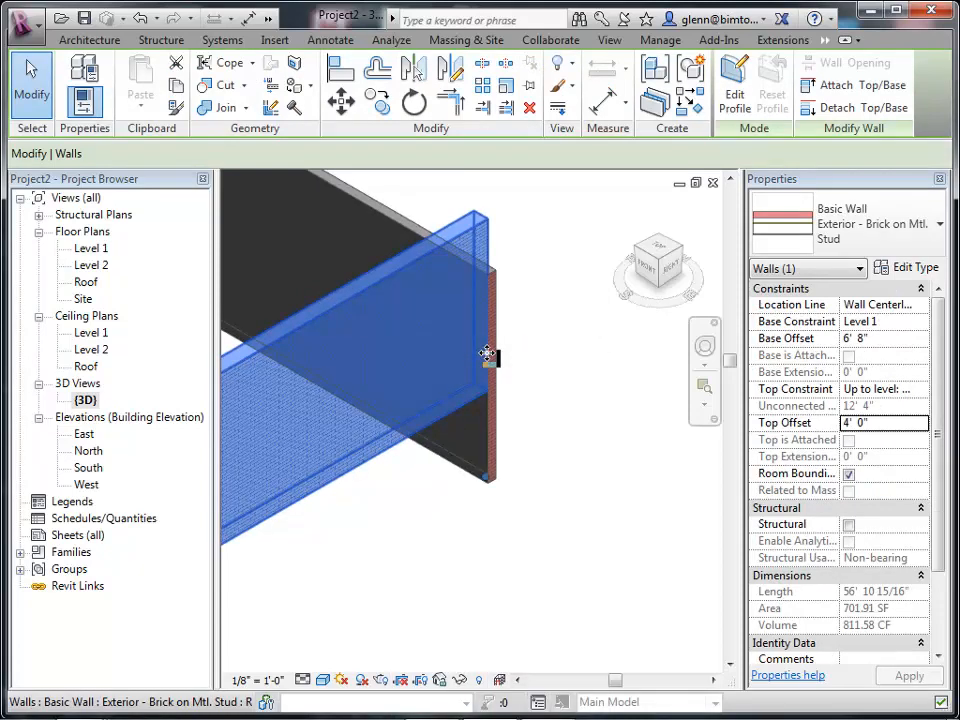
Open the Level 1 plan and zoom into the area above the building's top wall.
click(100, 252)
double_click(100, 252)
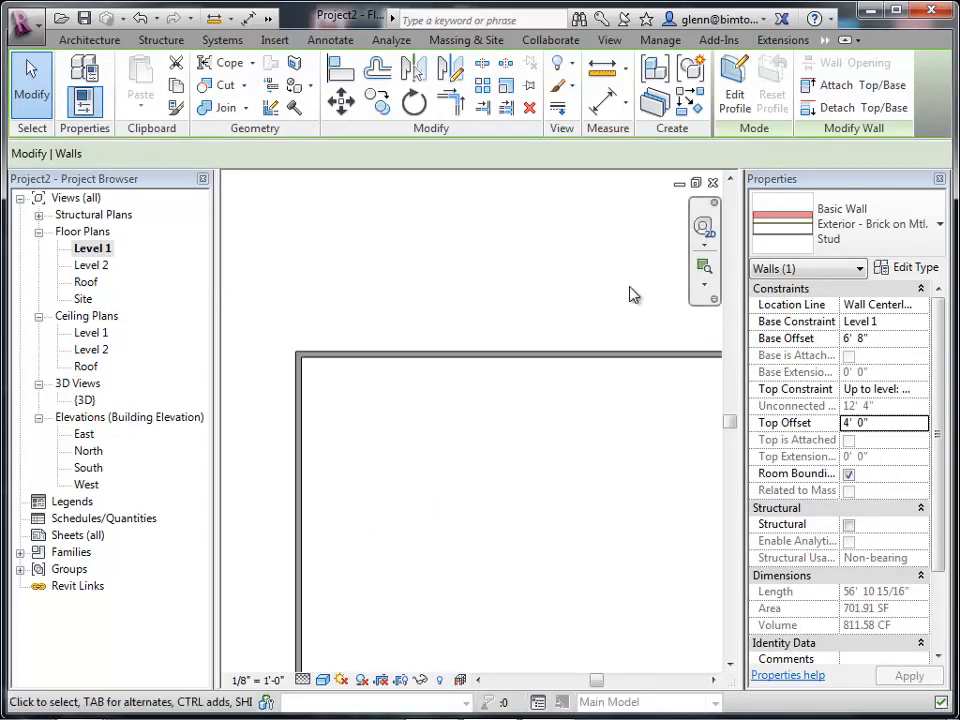
click(703, 268)
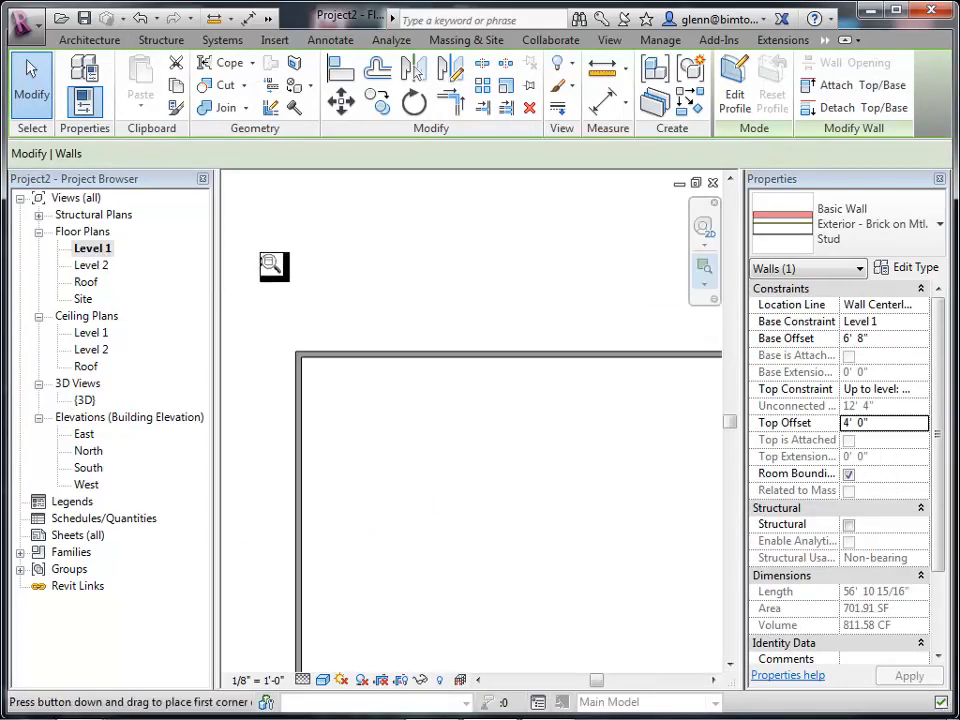
drag(273, 220, 414, 373)
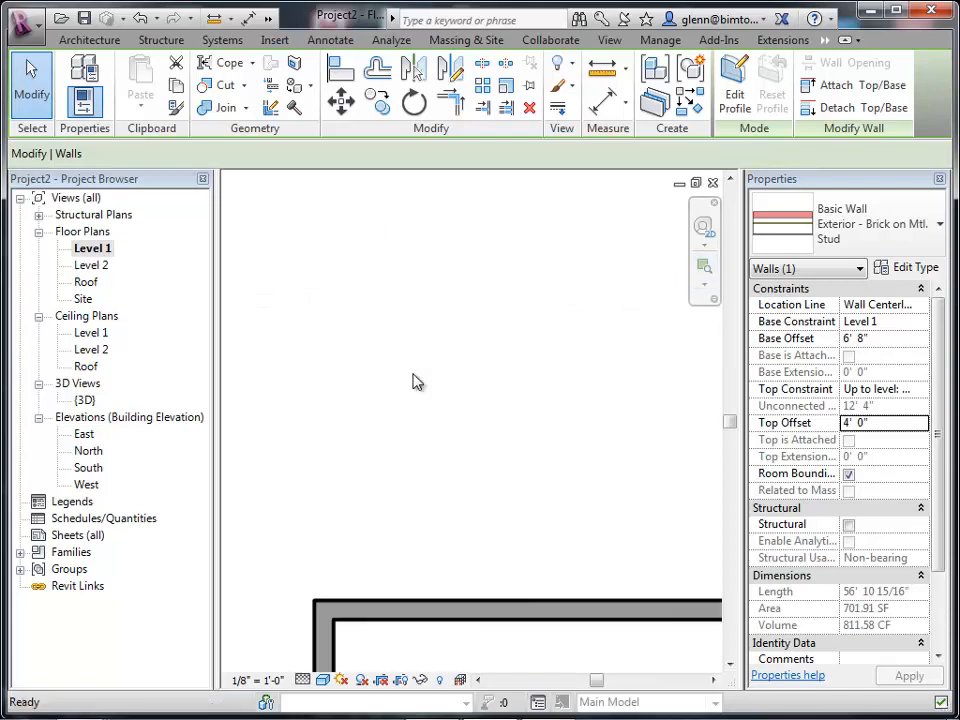
click(860, 238)
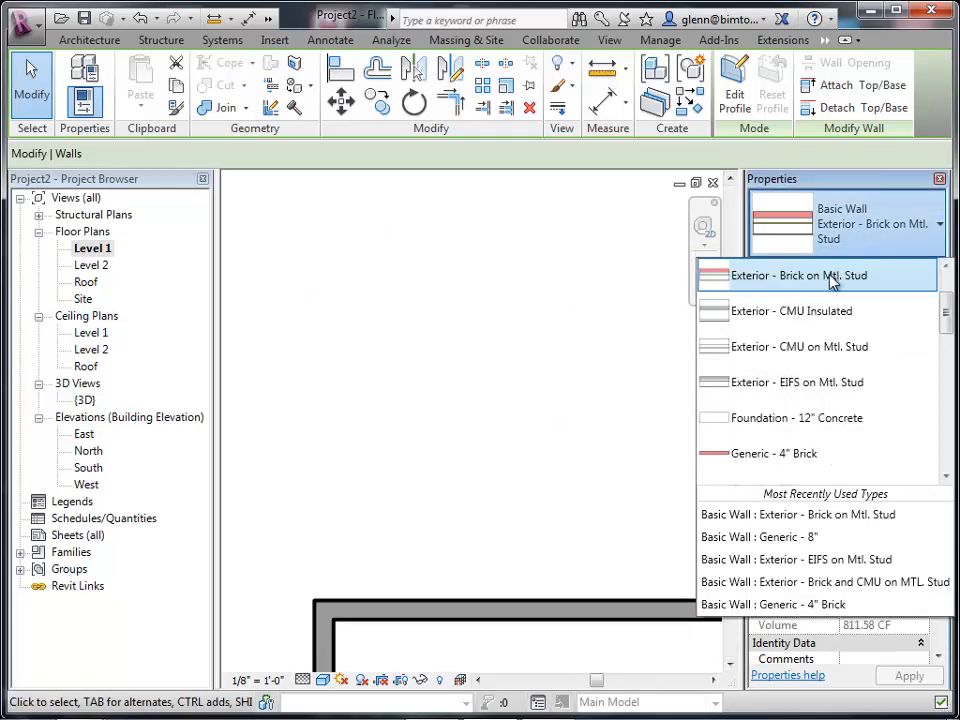
click(627, 211)
click(98, 40)
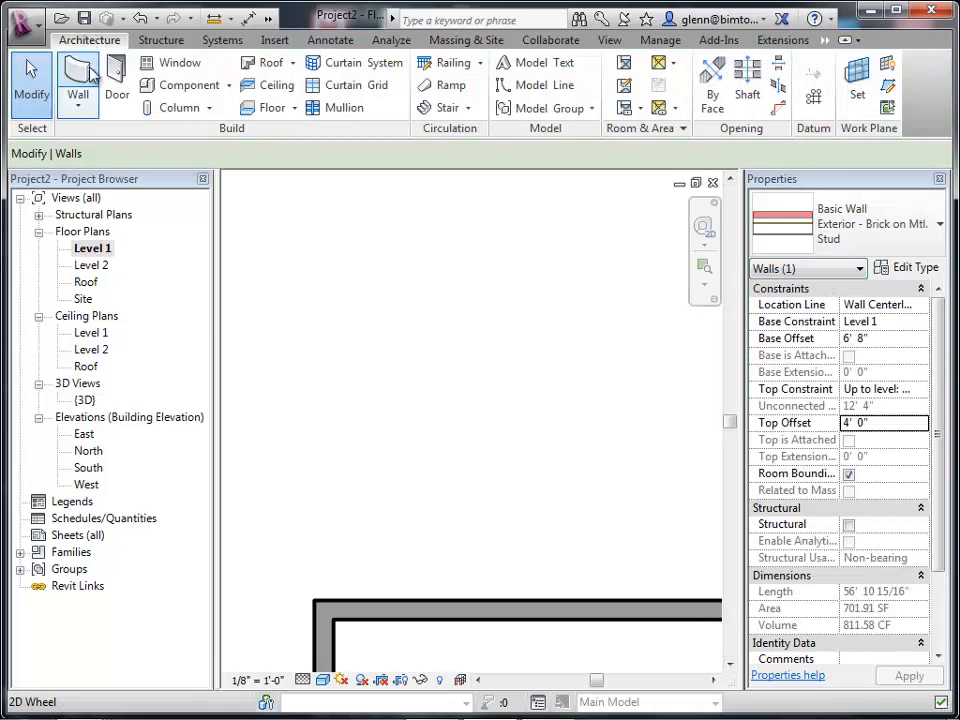
click(78, 97)
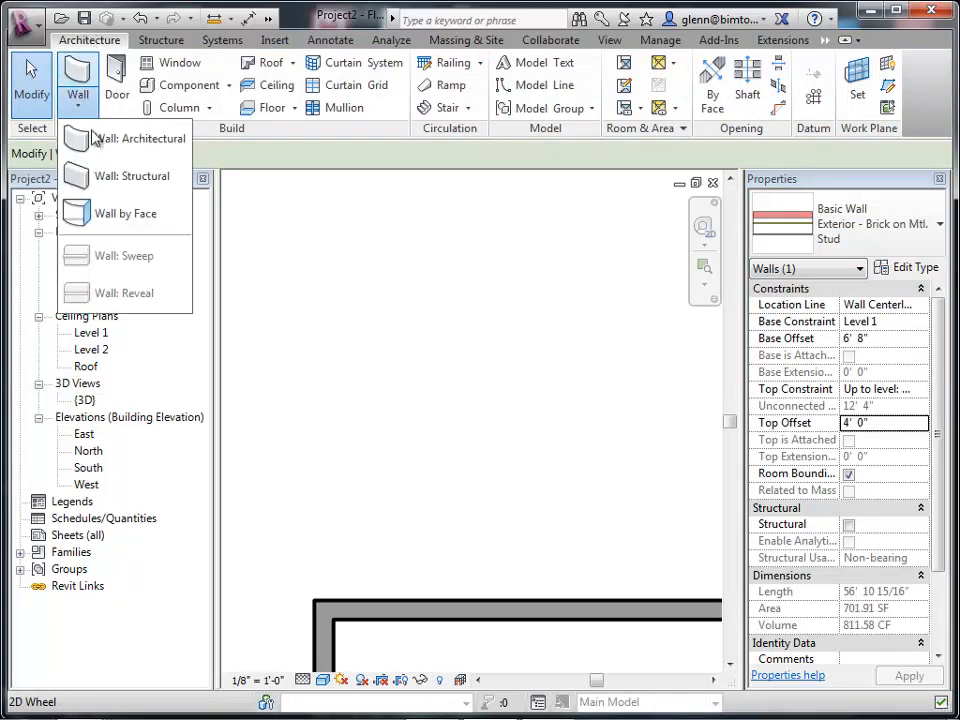
click(130, 138)
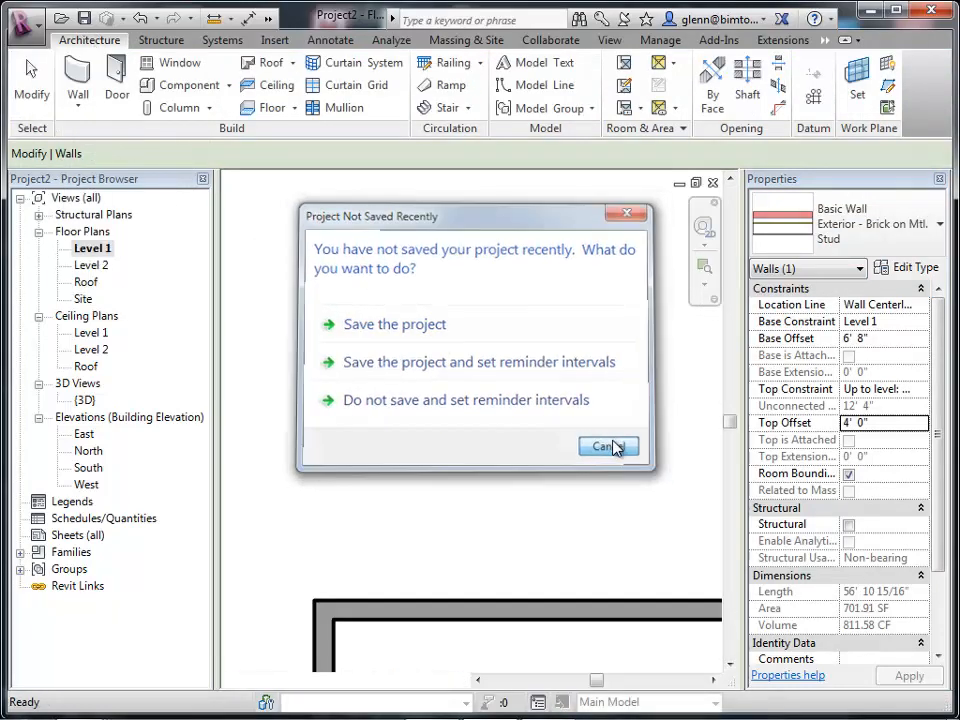
click(610, 447)
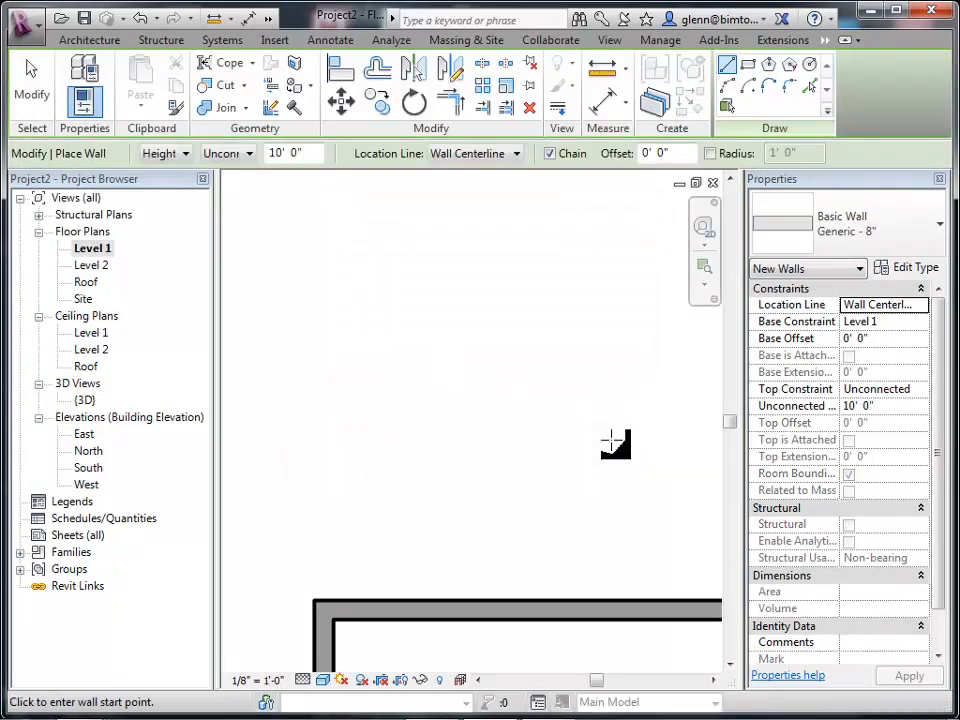
click(324, 255)
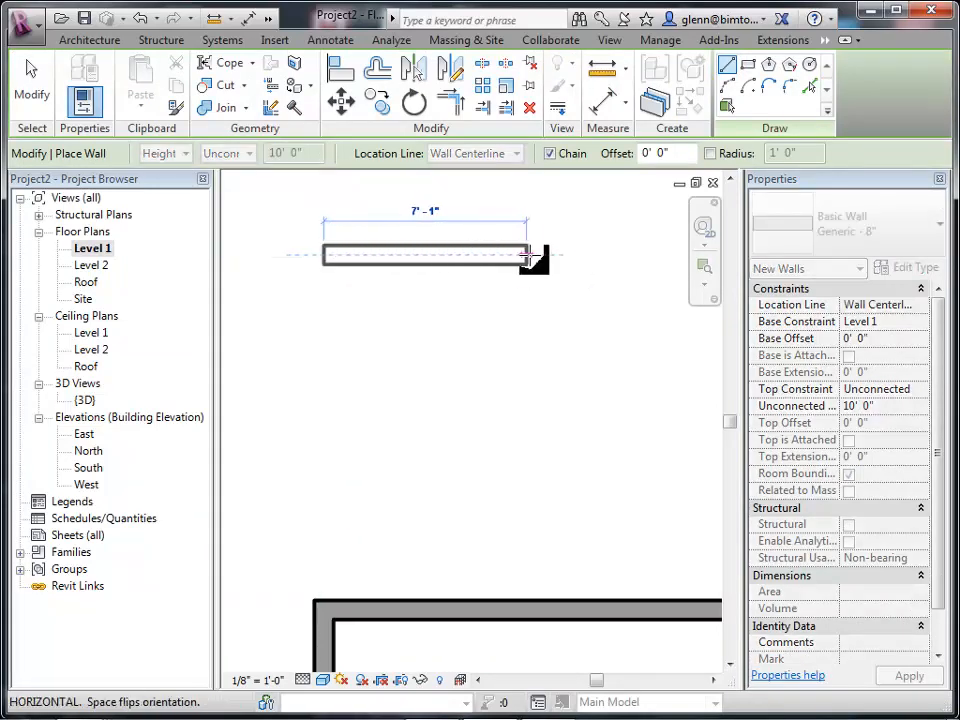
click(31, 85)
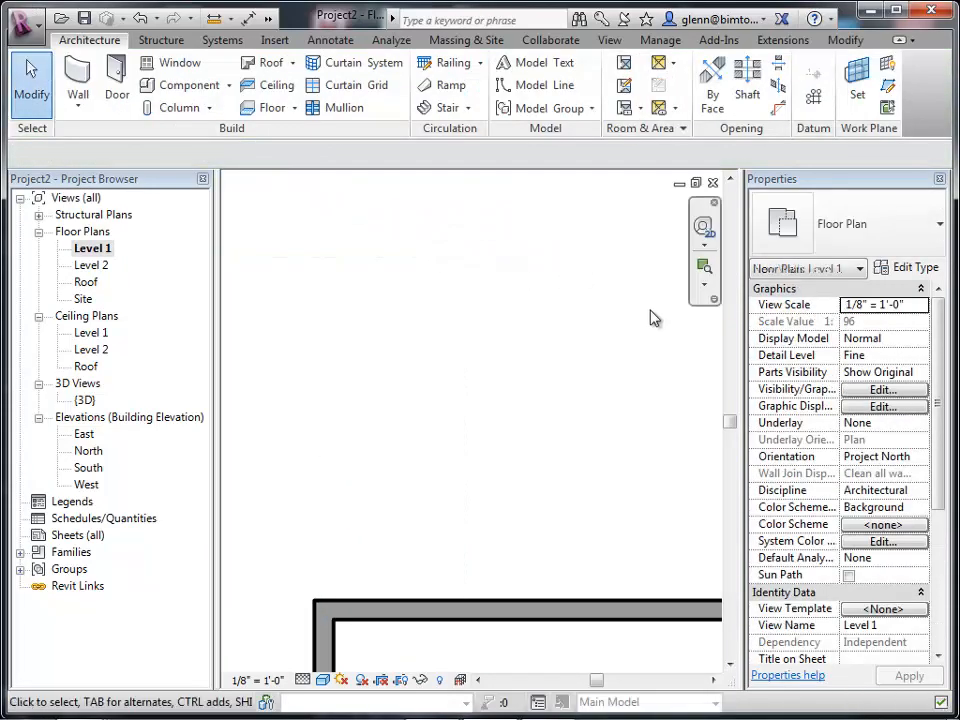
Draw a closed, notched loop of Exterior - Brick on Mtl. Stud architectural walls above the building's top wall.
click(78, 100)
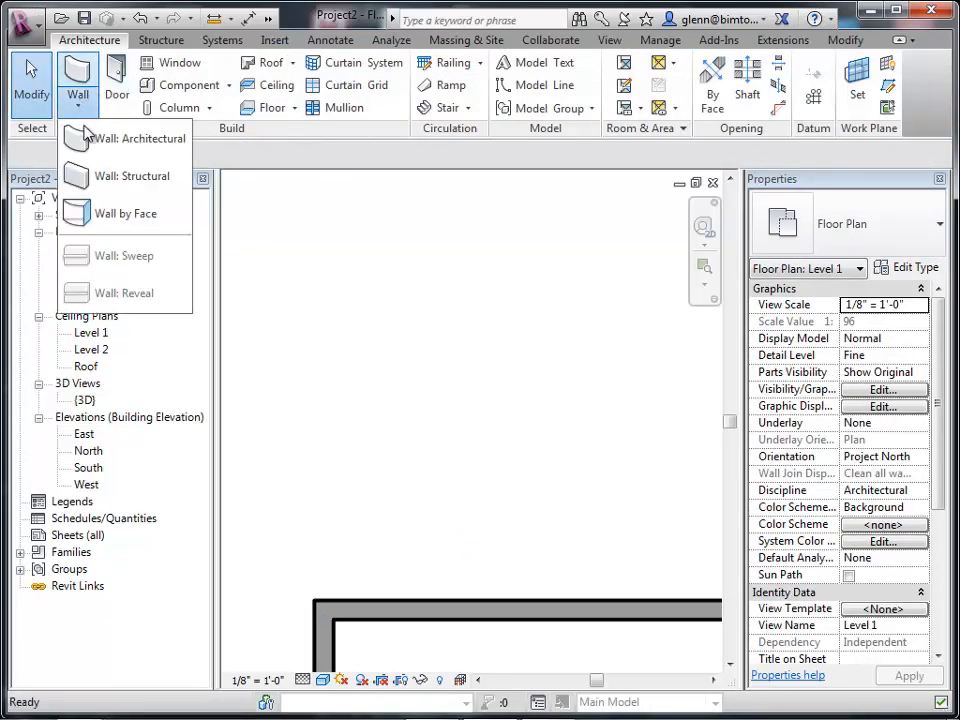
click(88, 136)
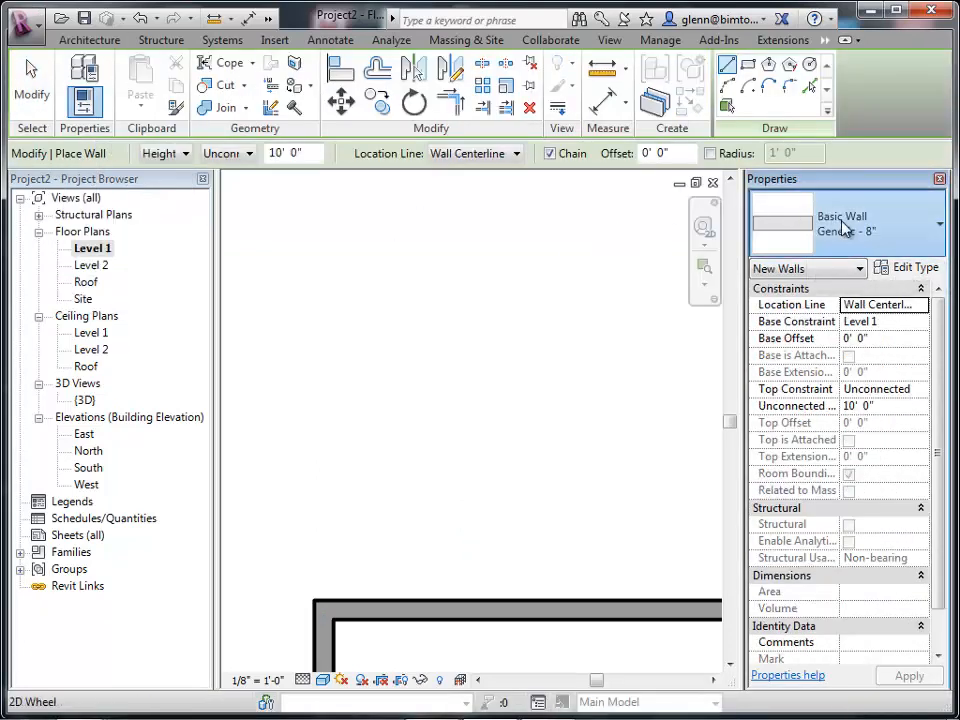
click(843, 228)
scroll(849, 420, up, 2)
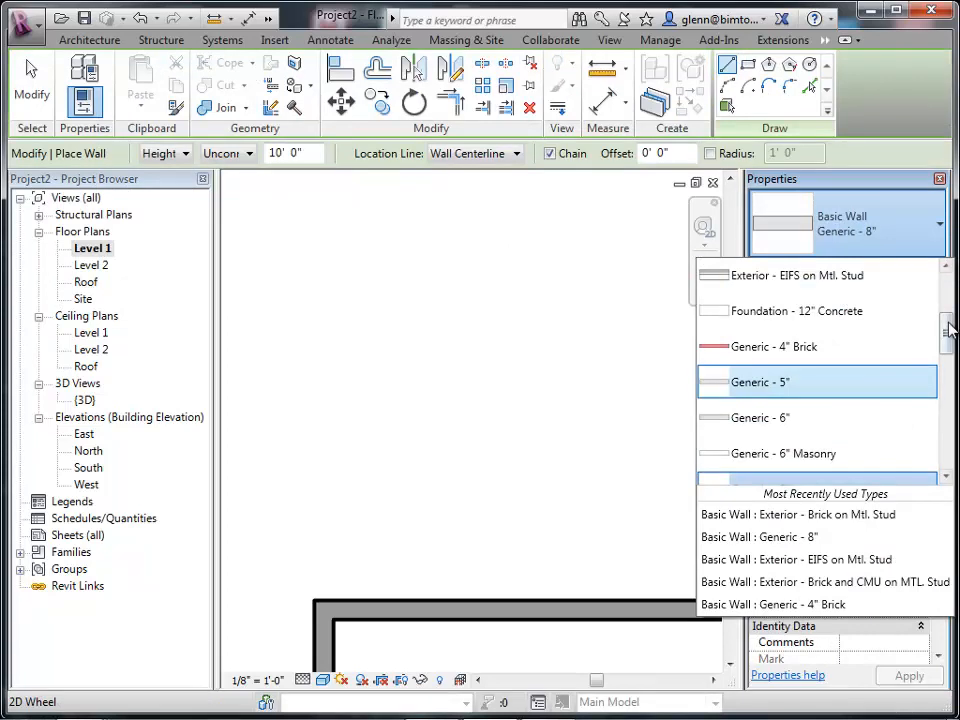
drag(946, 319, 944, 281)
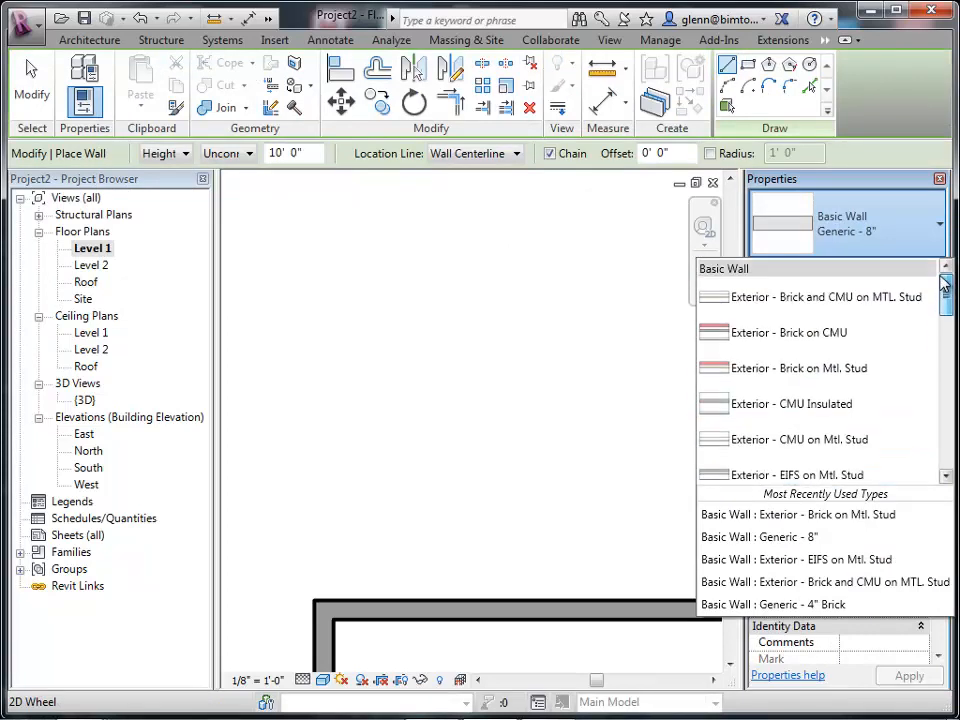
click(840, 368)
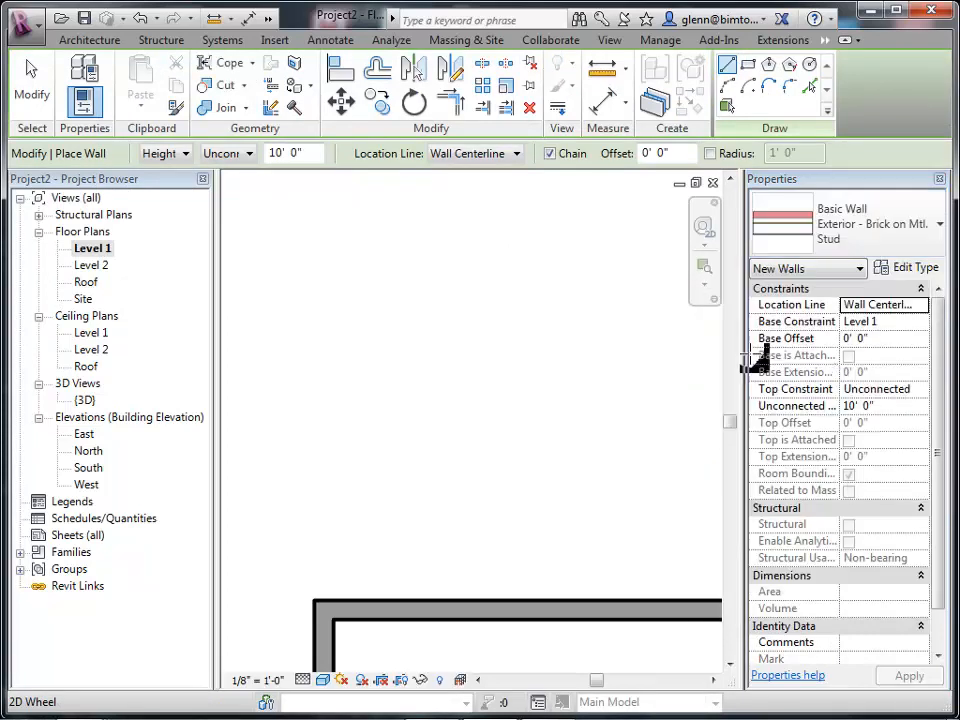
click(356, 260)
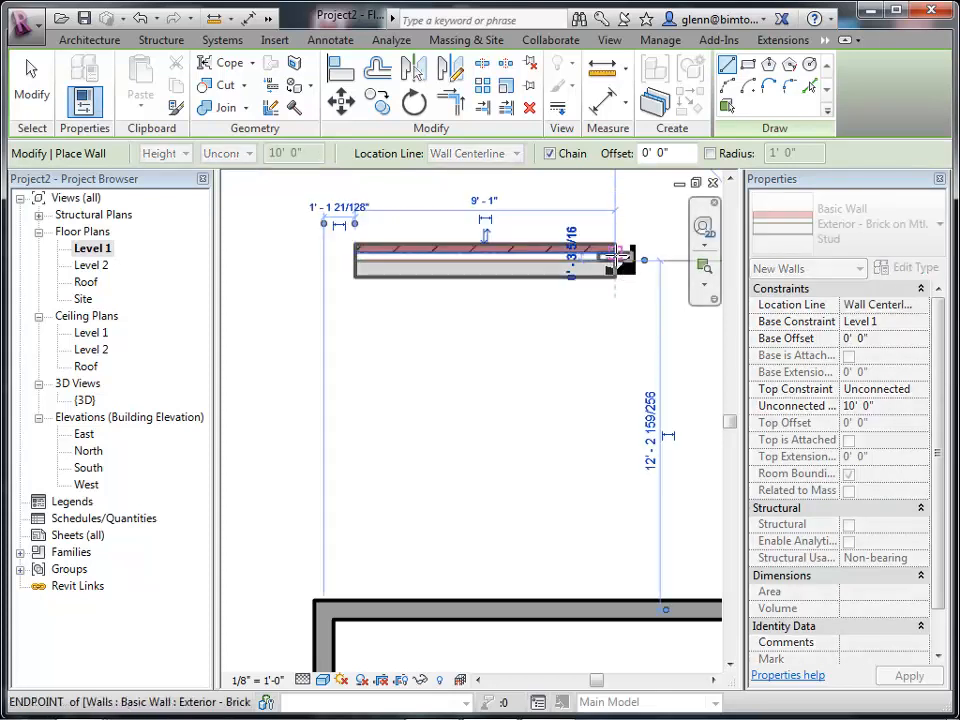
click(617, 257)
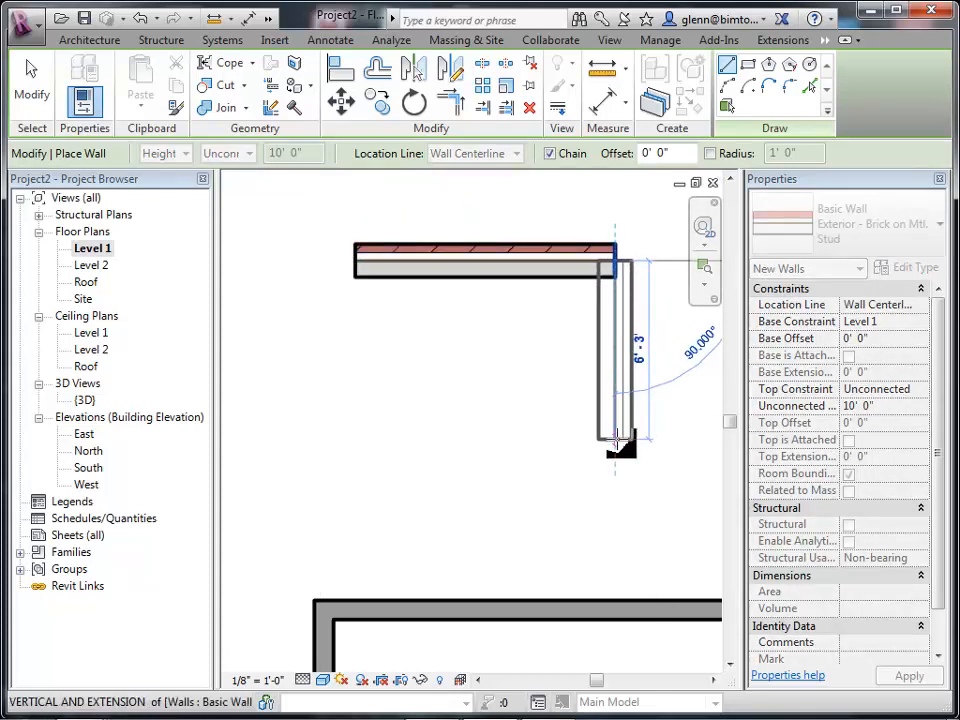
click(617, 441)
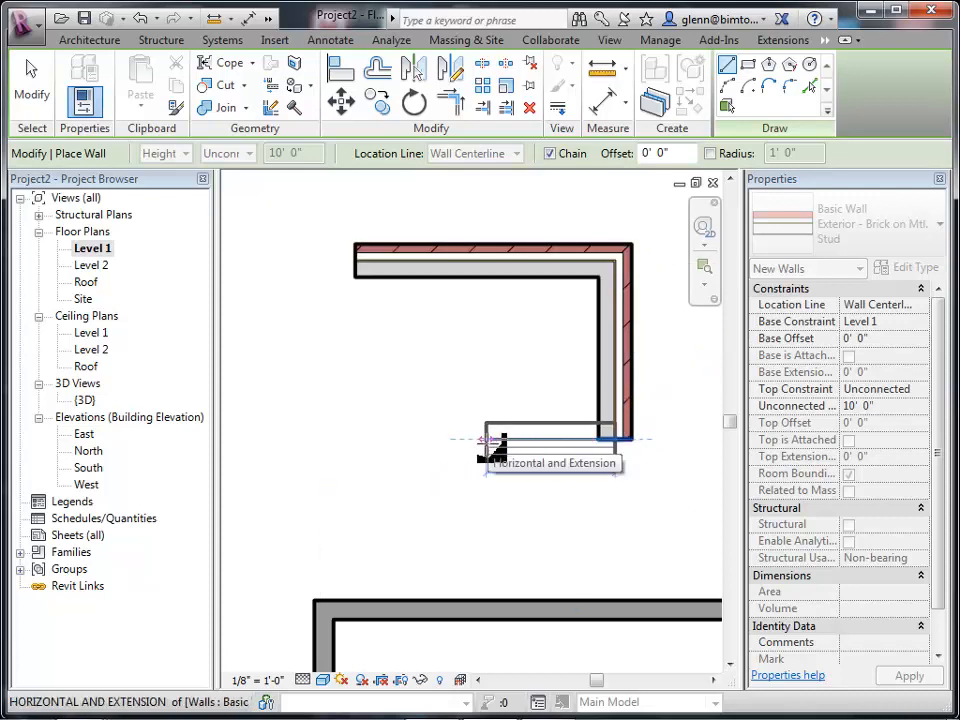
click(484, 440)
click(482, 527)
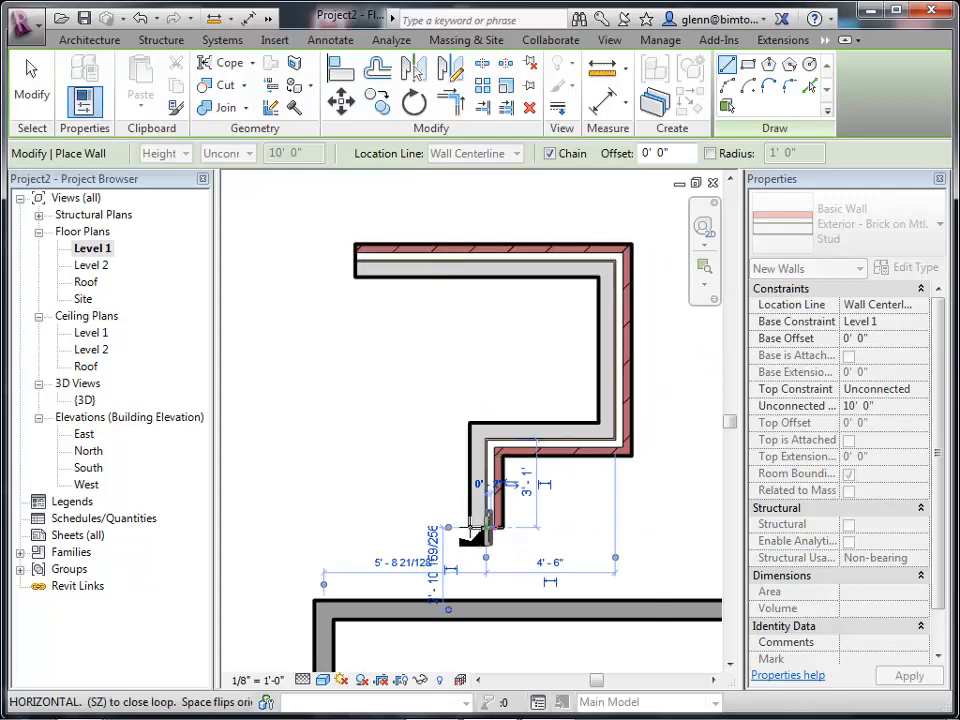
click(355, 527)
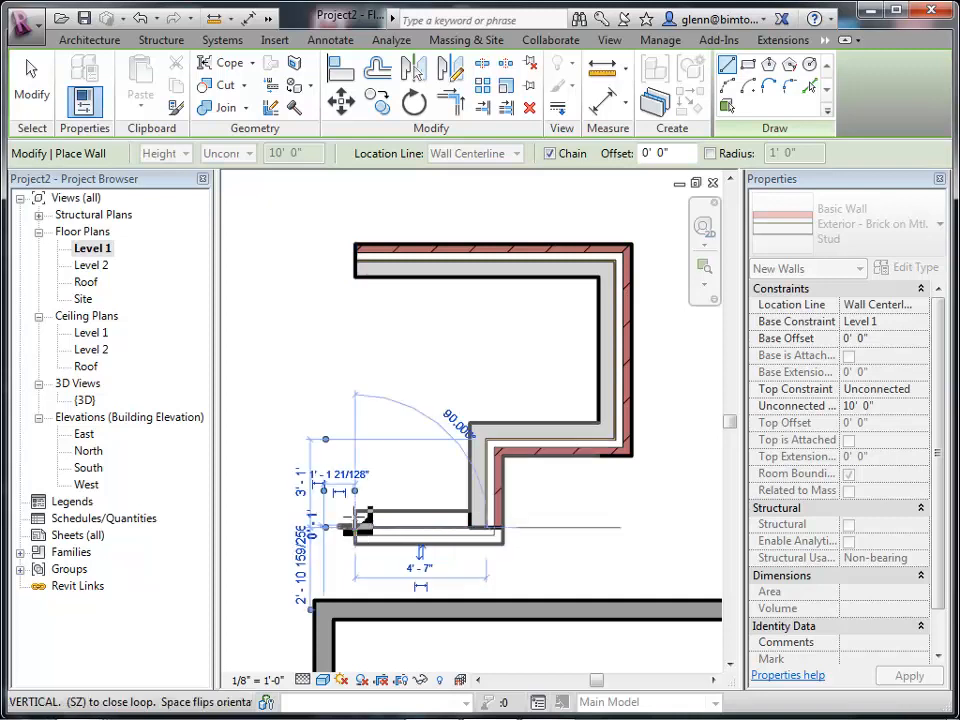
click(355, 262)
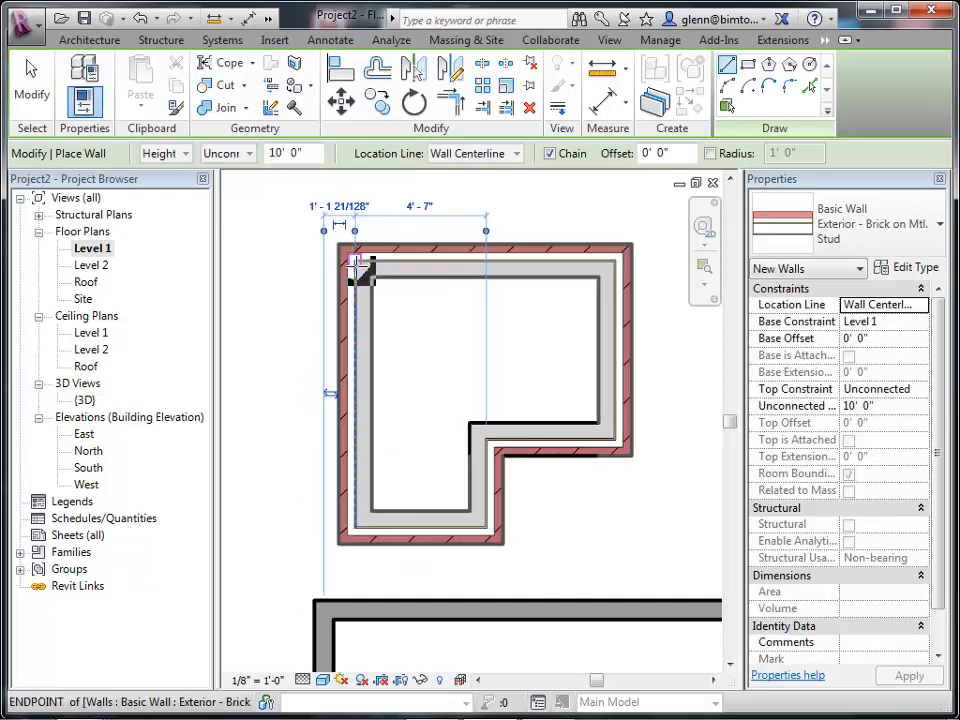
Draw a second closed, notched loop of Exterior - Brick on Mtl. Stud walls to the right of the first.
click(712, 681)
click(712, 681)
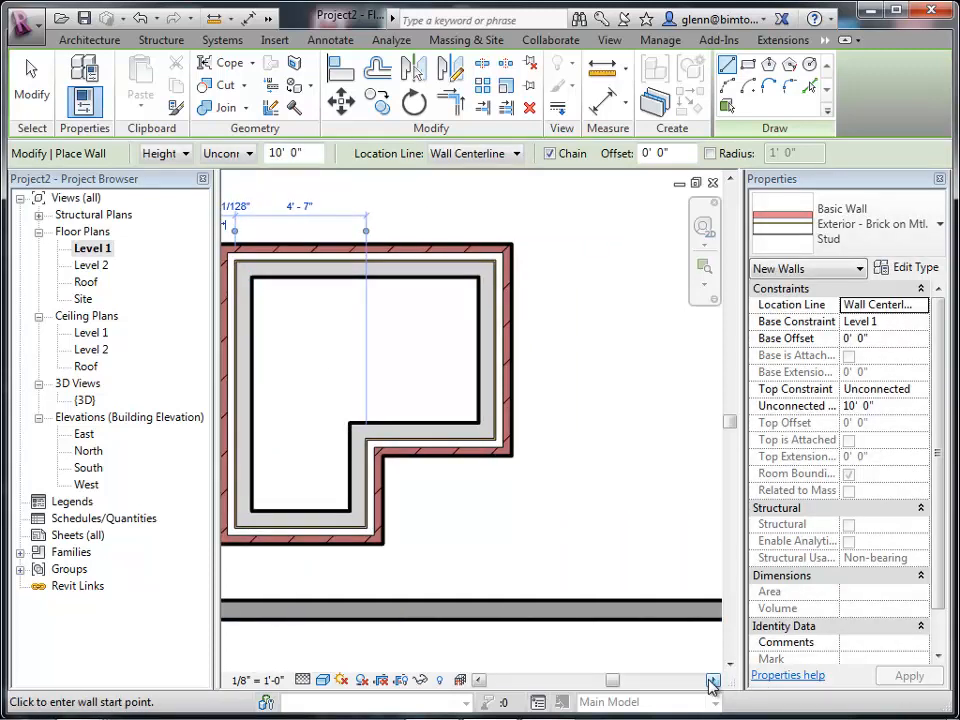
click(712, 681)
click(712, 681)
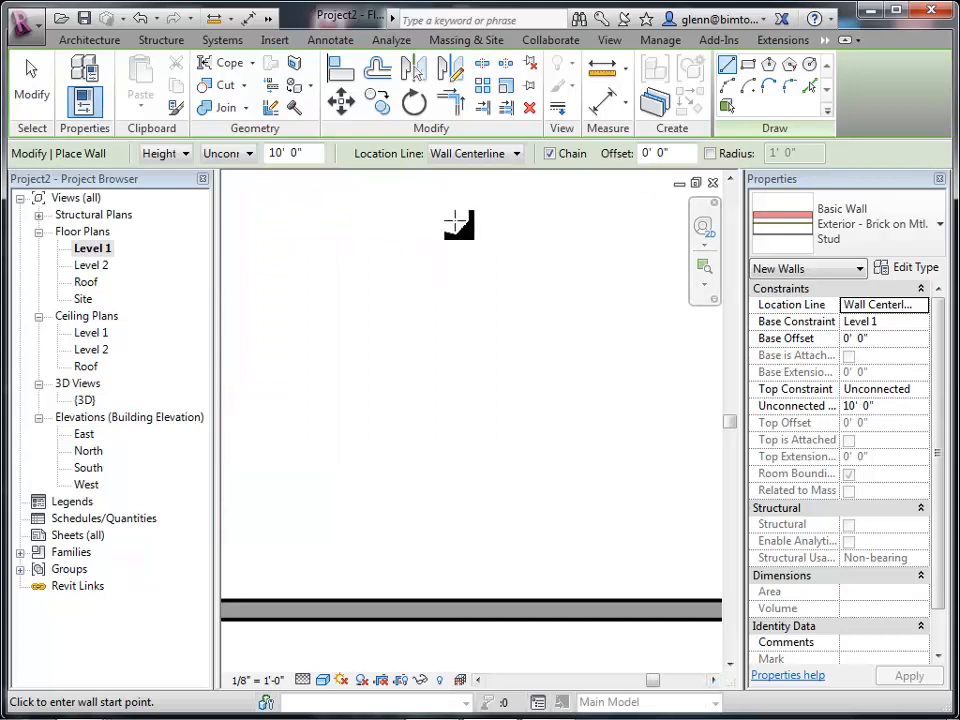
click(355, 233)
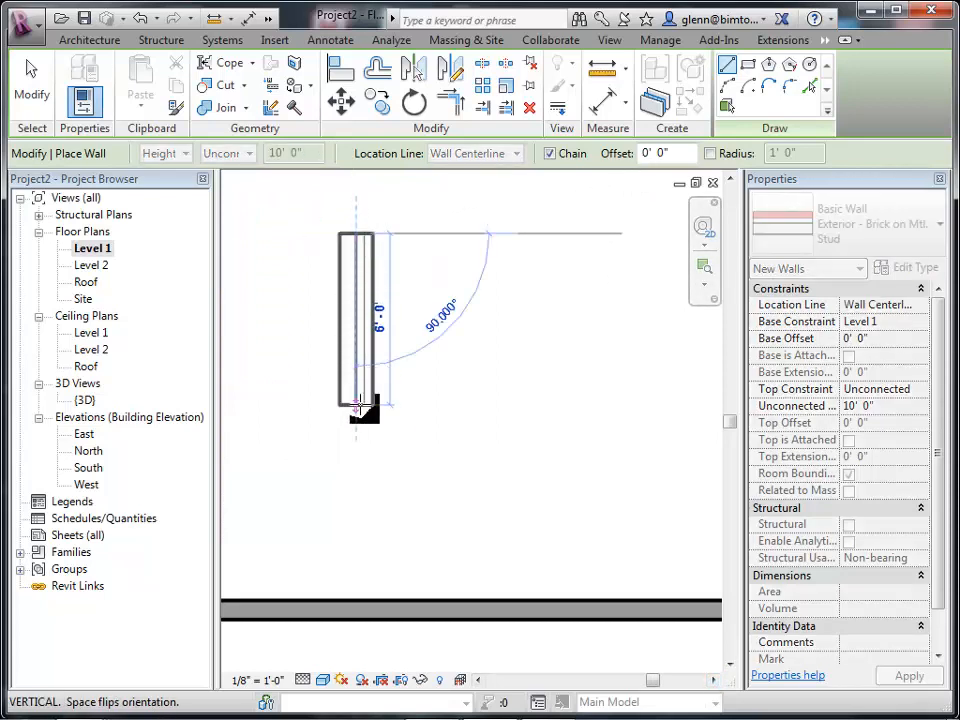
click(357, 505)
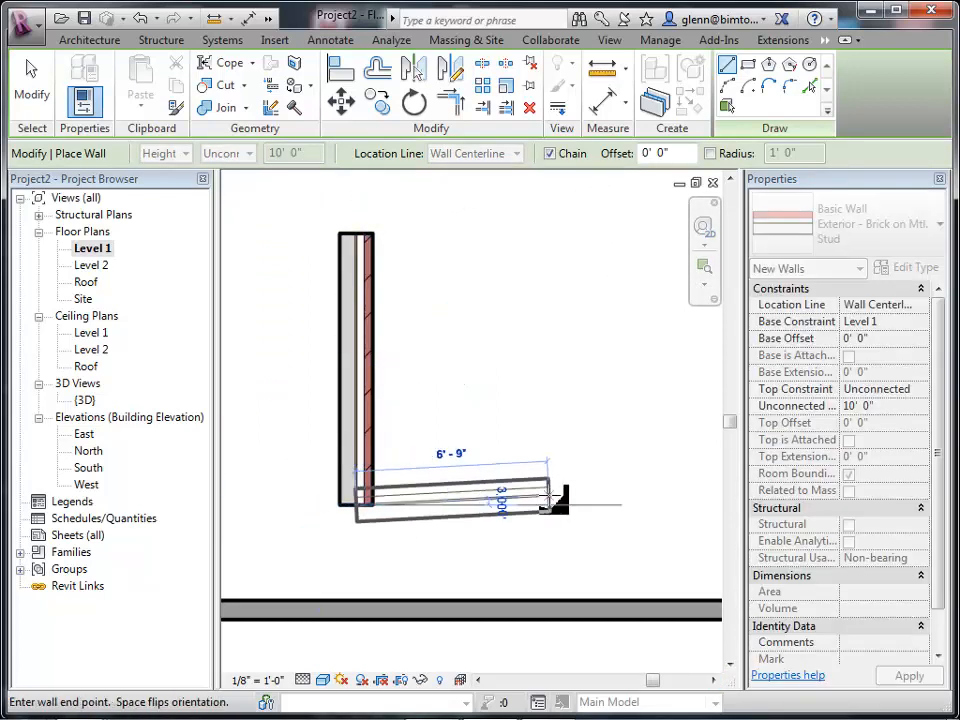
click(617, 505)
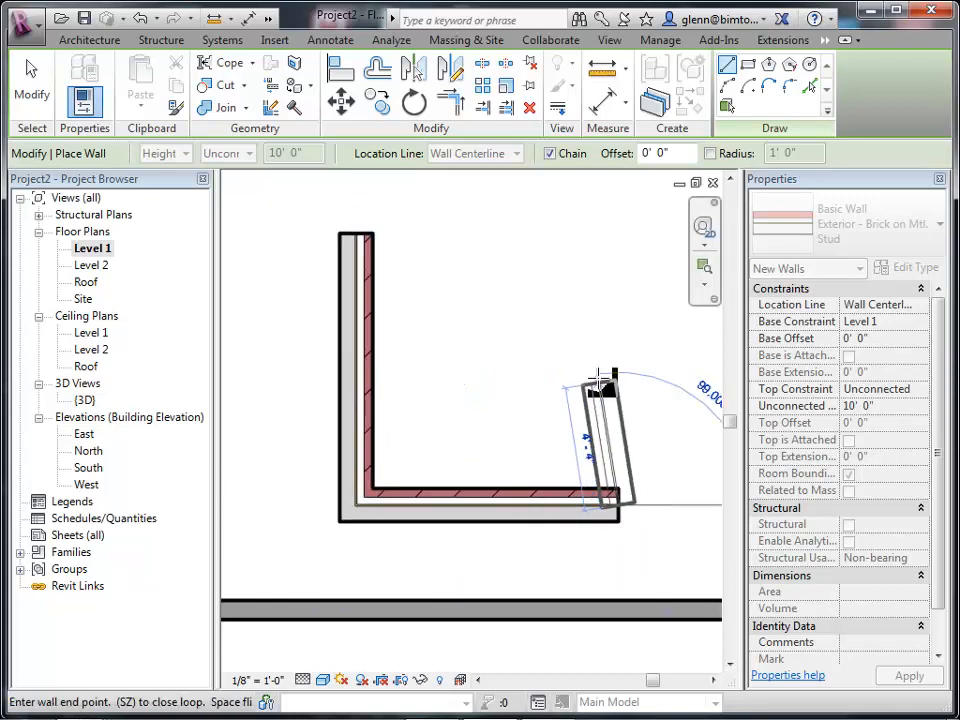
click(616, 318)
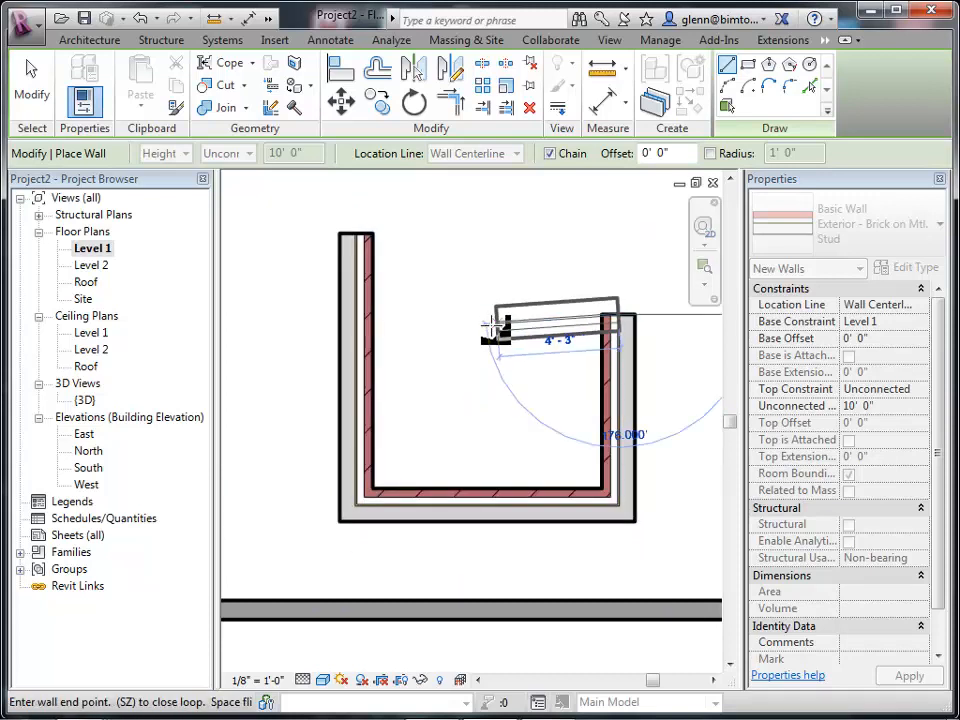
click(478, 316)
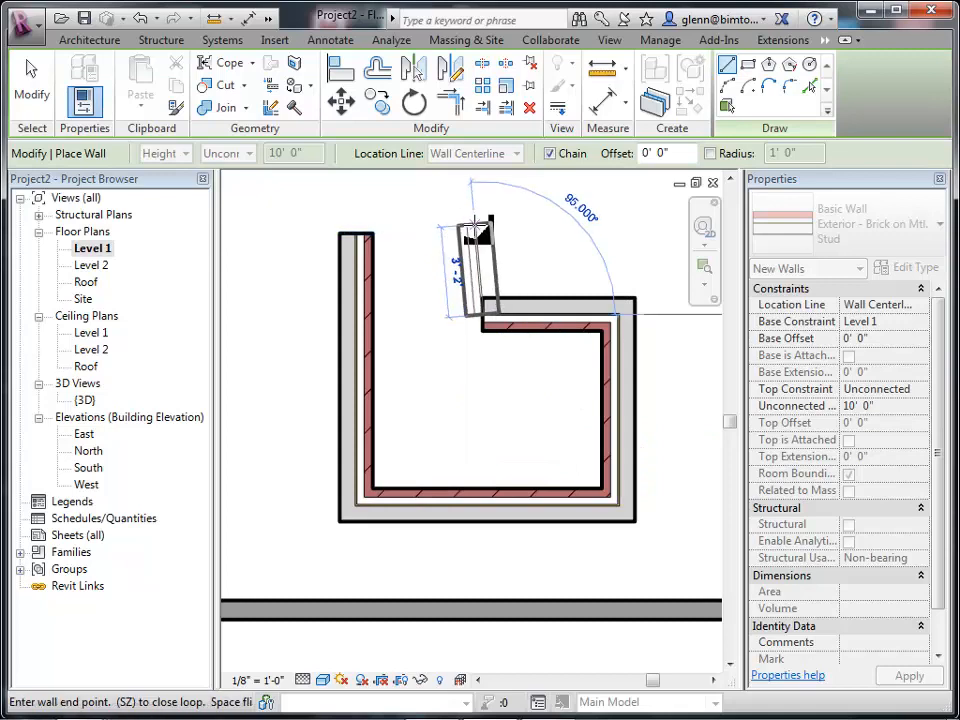
click(483, 240)
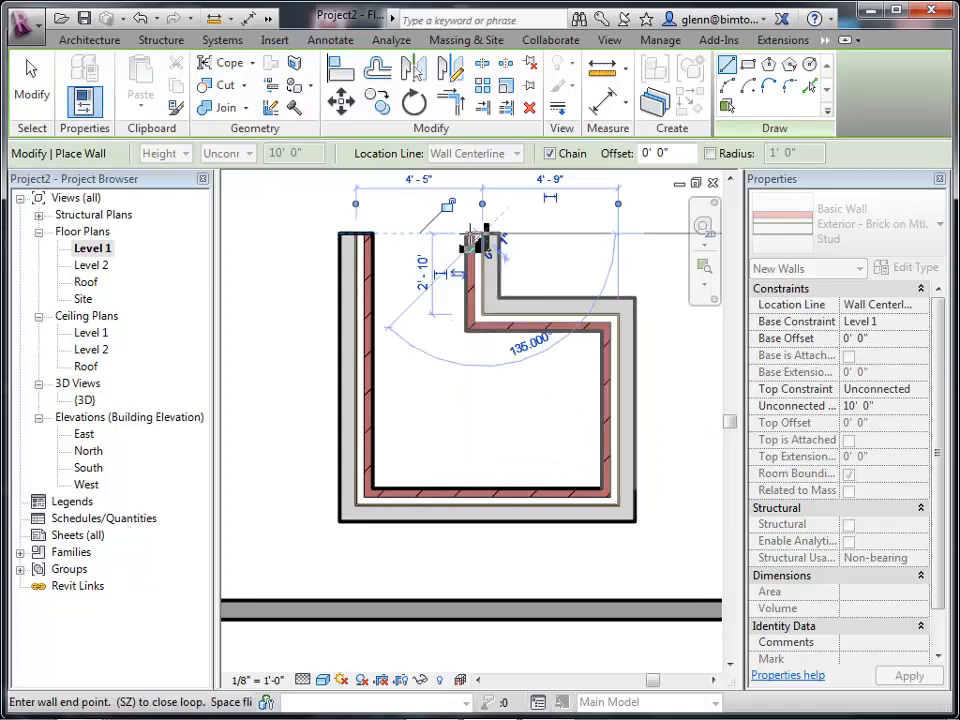
click(346, 236)
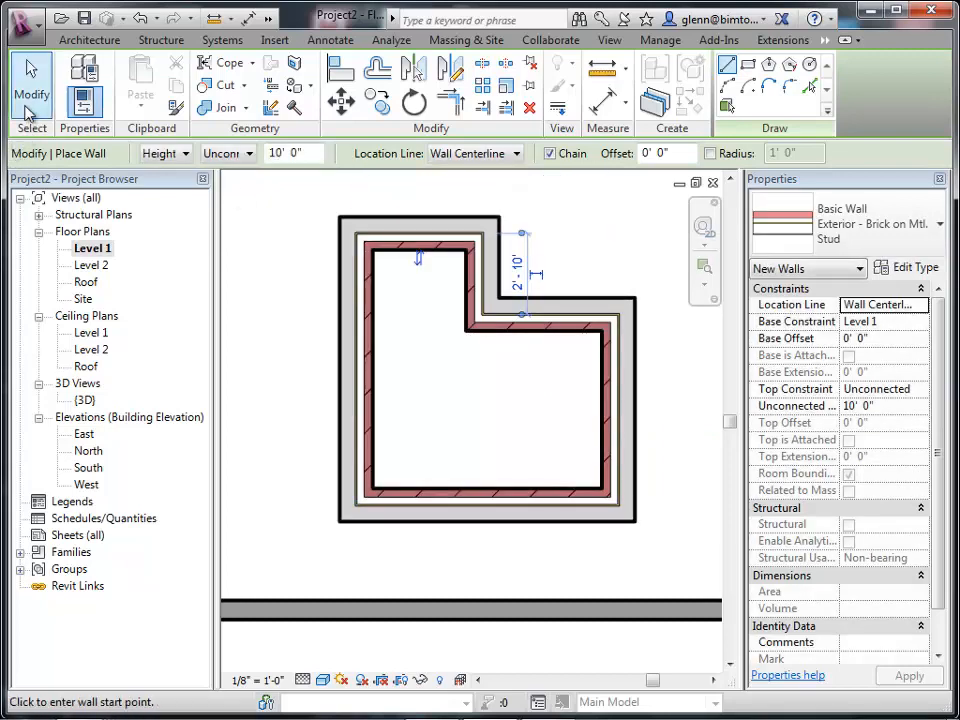
Flip the orientation of the second loop's top wall and its adjoining notch wall.
click(29, 104)
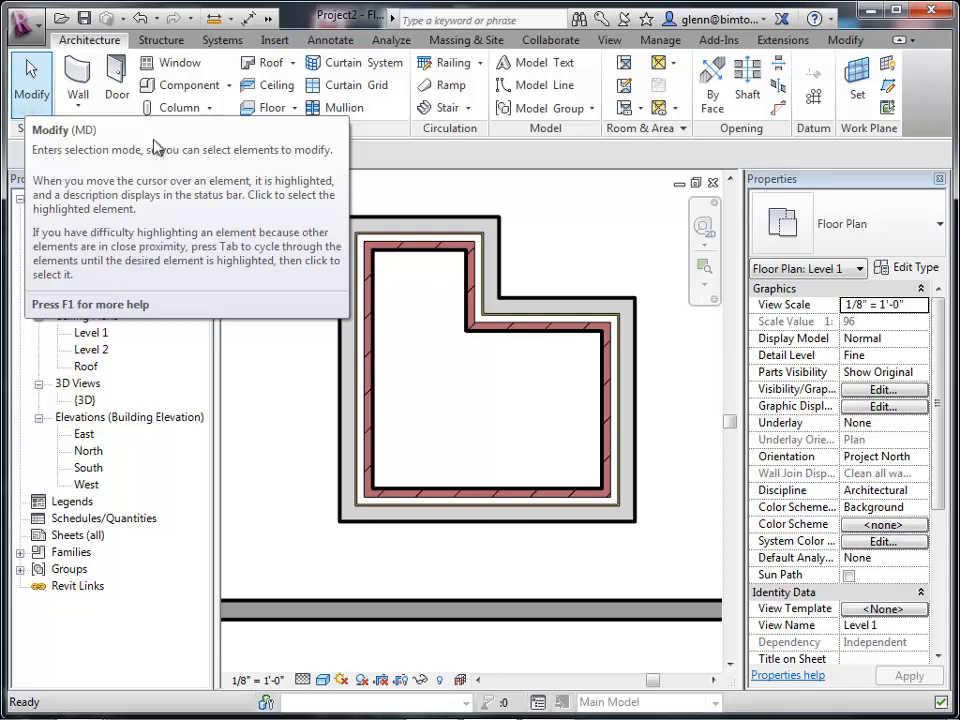
click(404, 231)
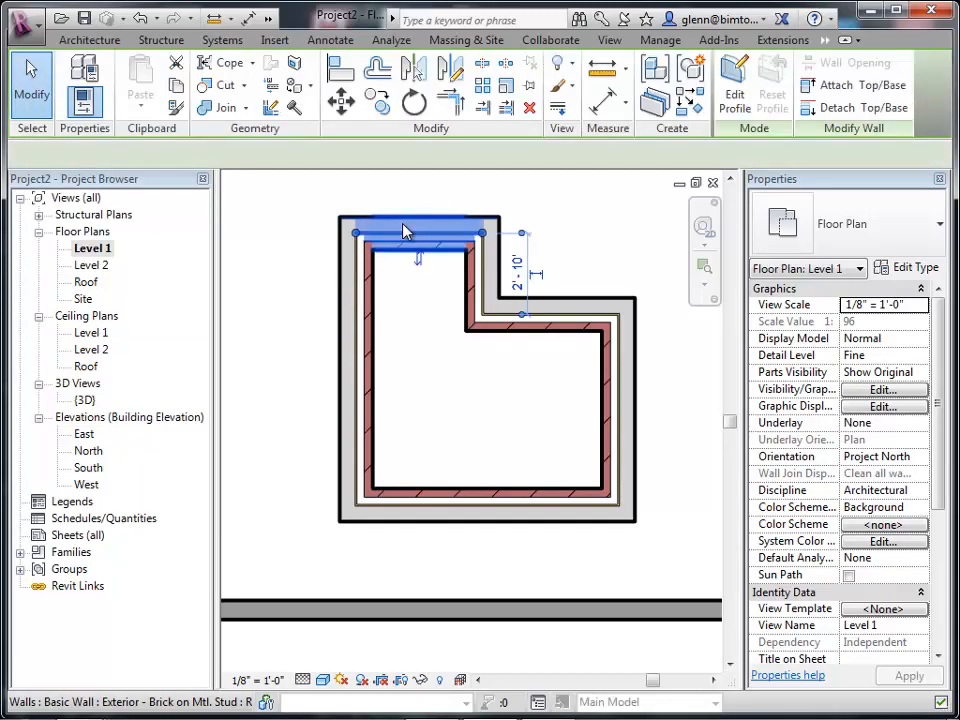
click(487, 273)
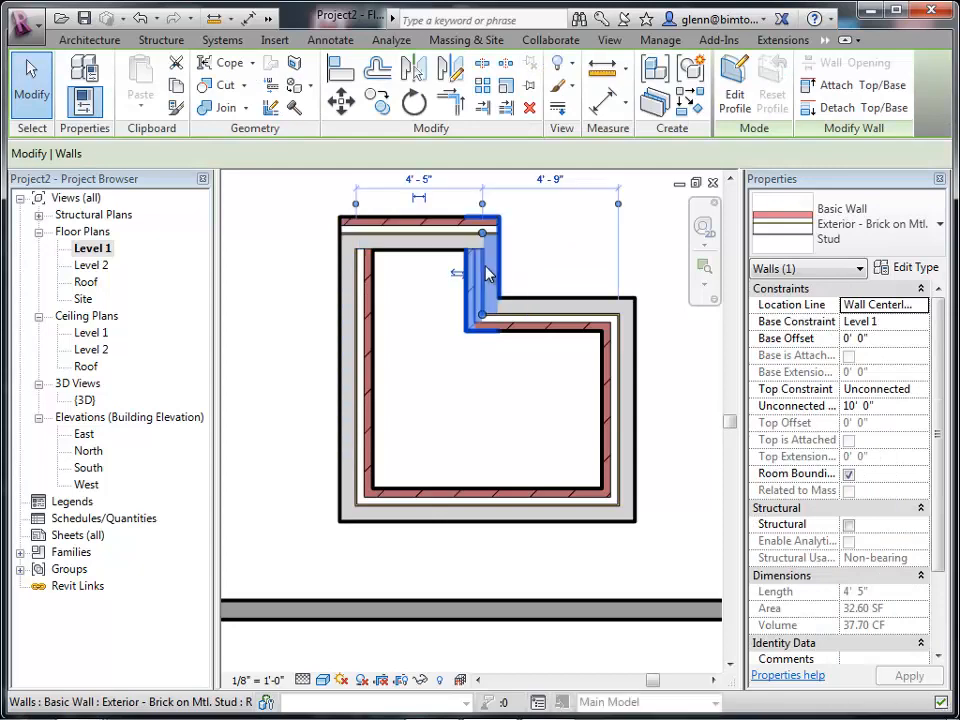
click(443, 413)
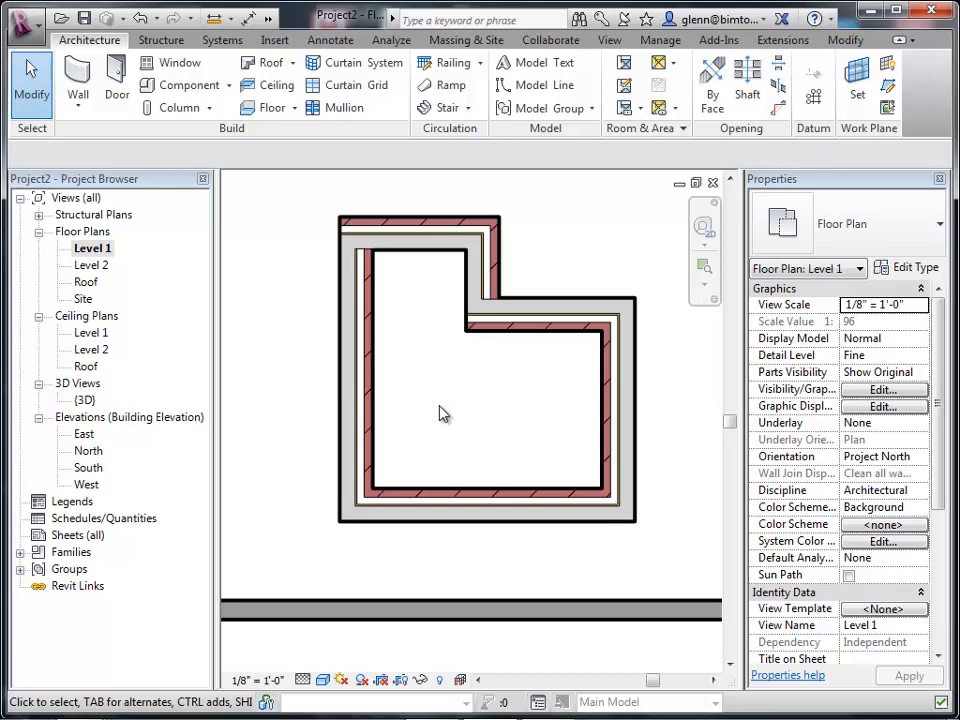
Start another architectural wall with the Exterior - Brick on Mtl. Stud type.
key(z)
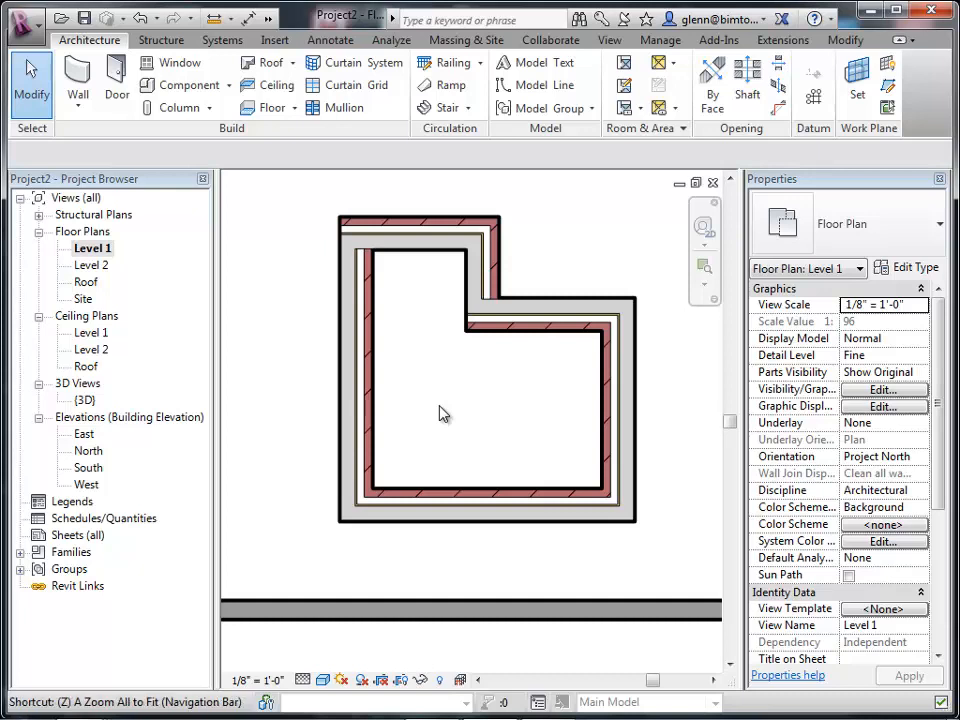
key(a)
key(o)
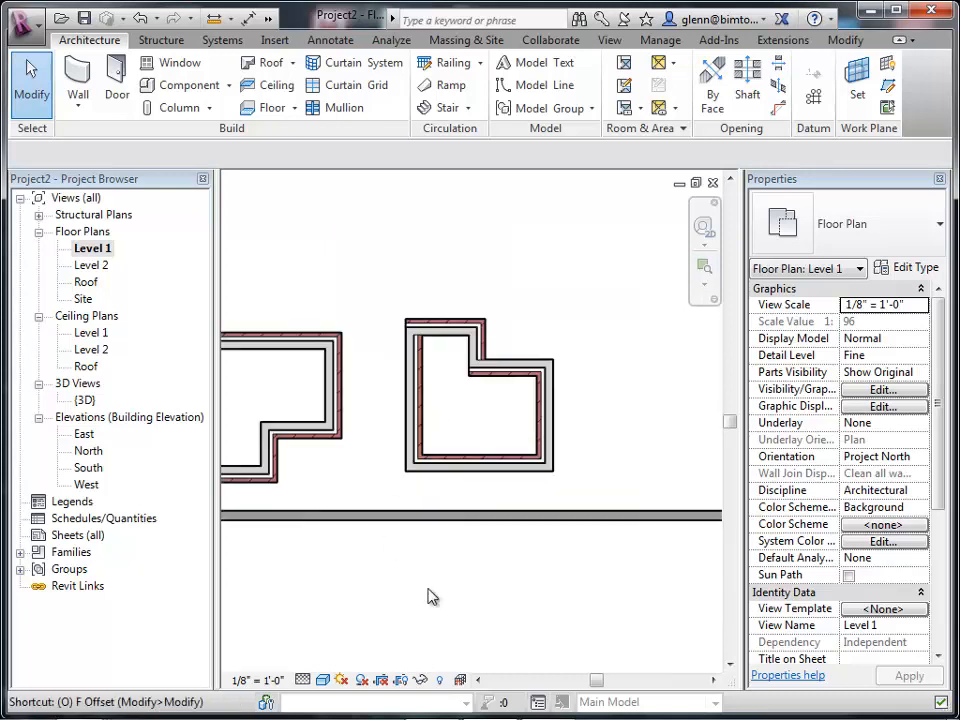
key(Escape)
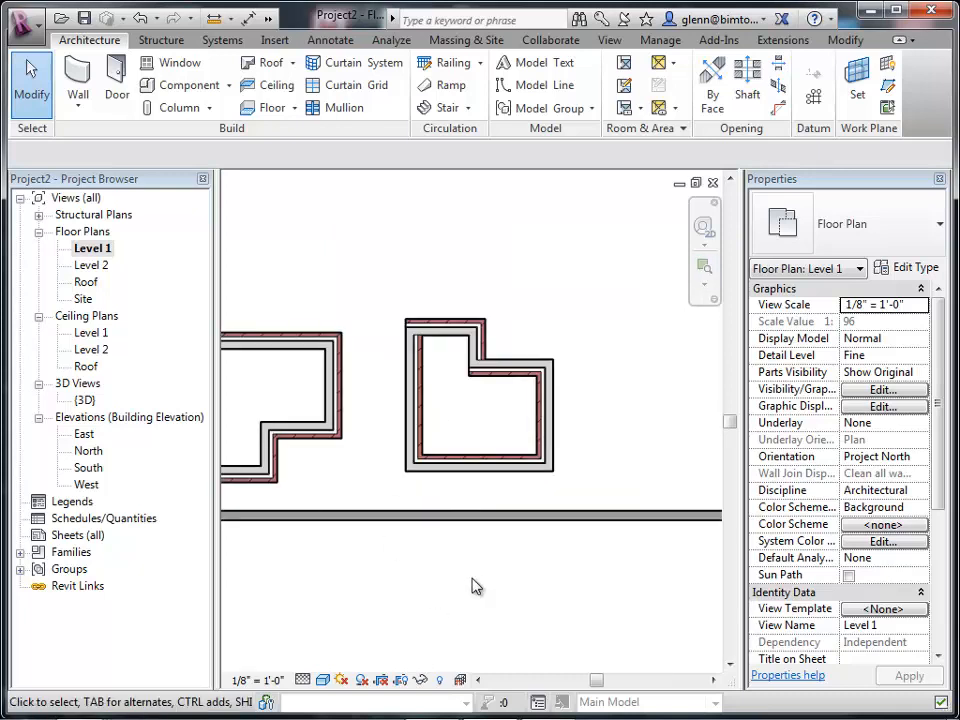
click(74, 100)
click(75, 100)
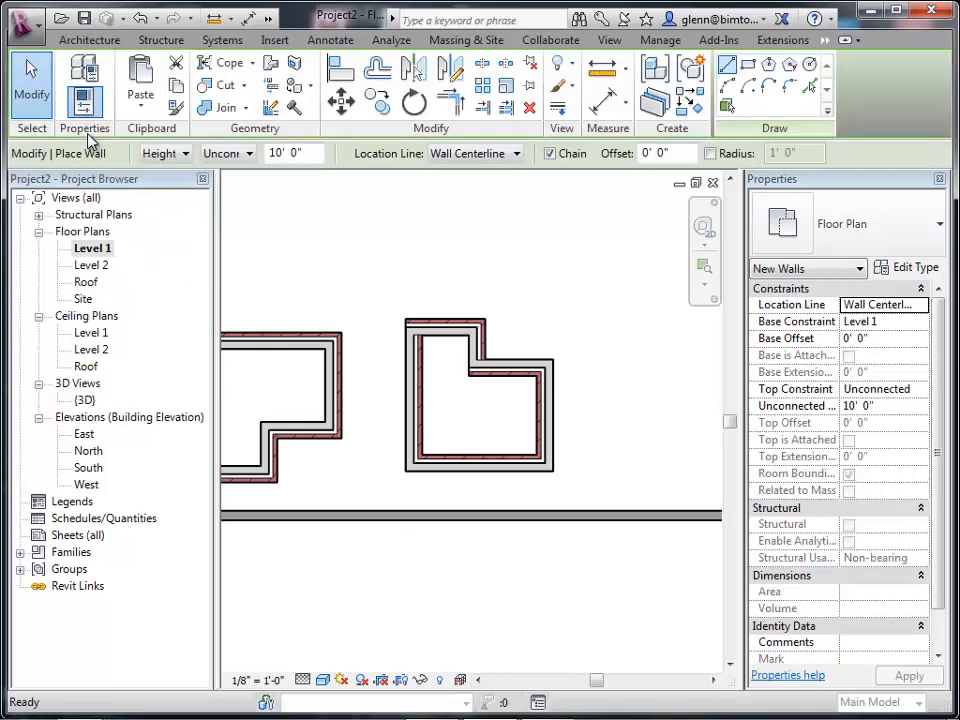
click(867, 232)
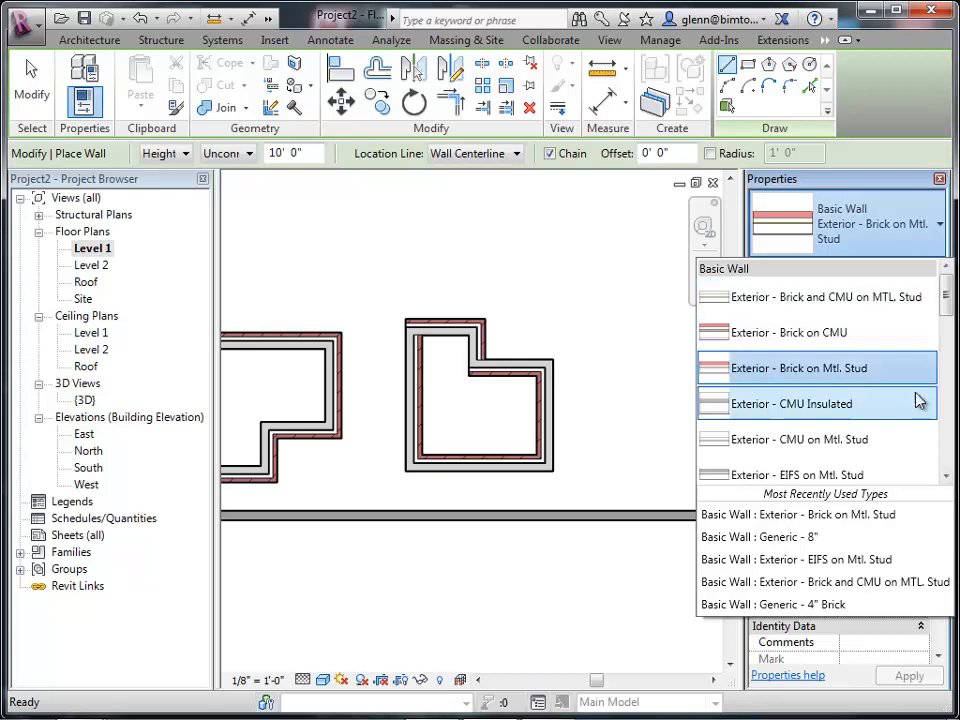
click(881, 384)
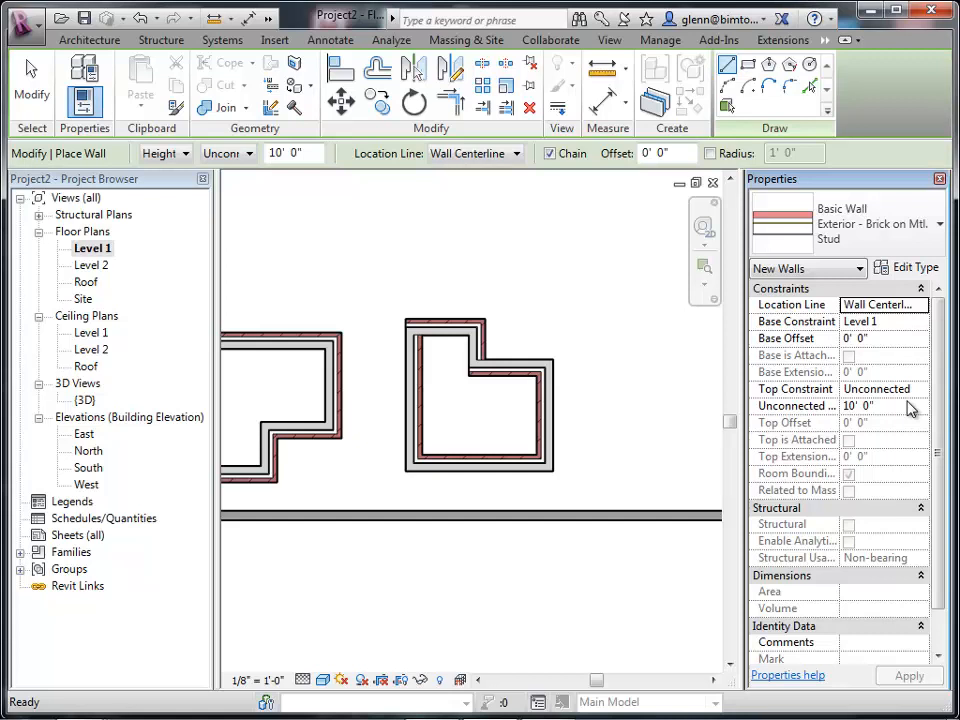
Duplicate the wall type as 2x6 Studs + Stucco and open its structure layers for editing.
click(908, 270)
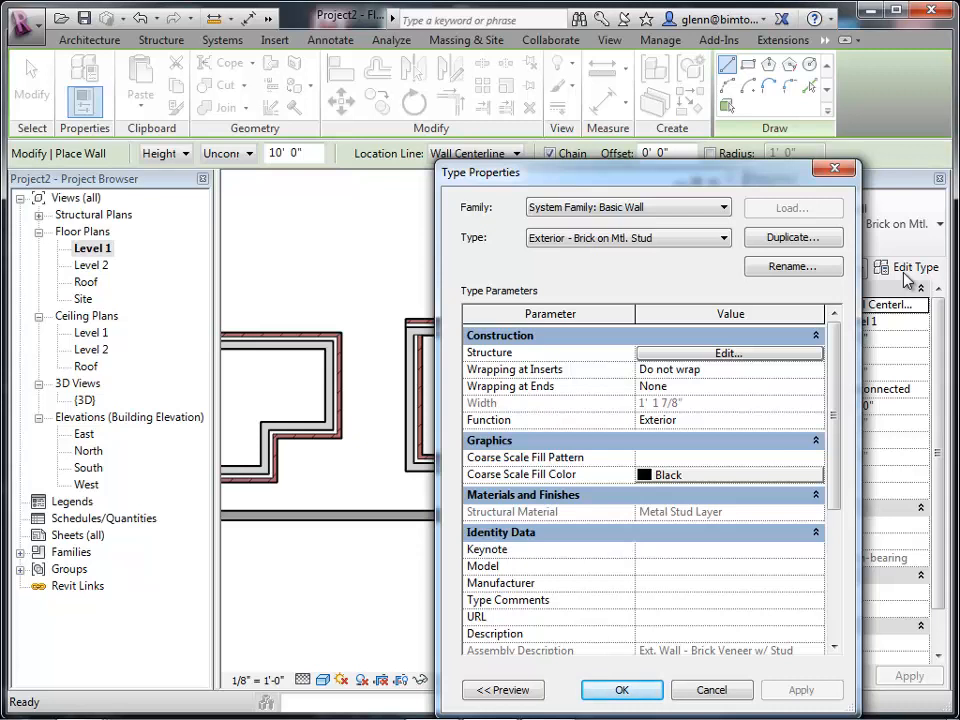
click(808, 240)
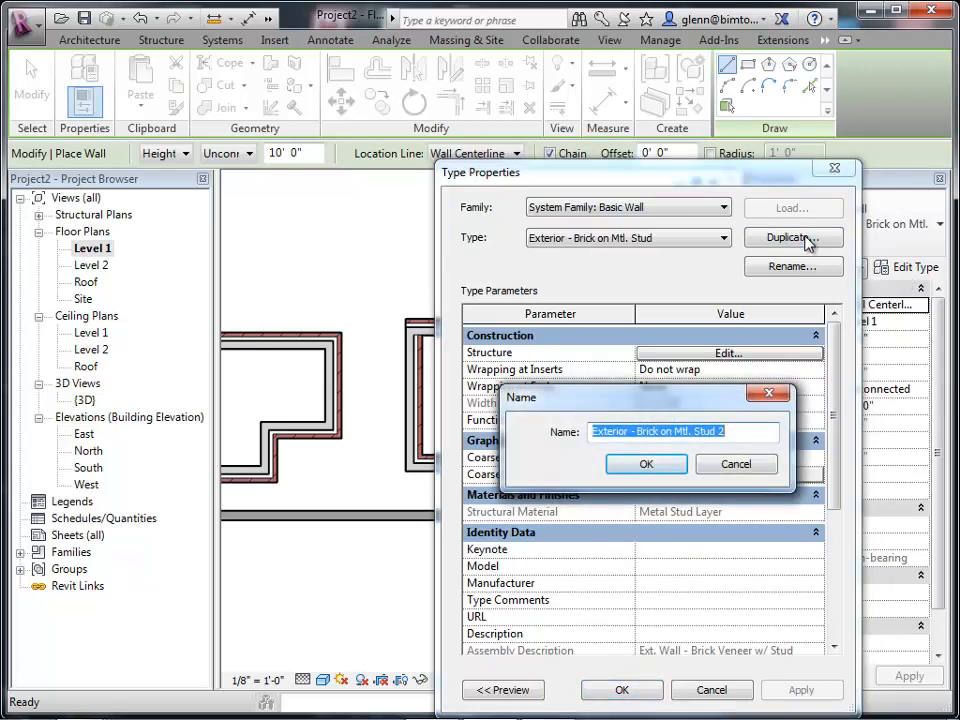
text(2x)
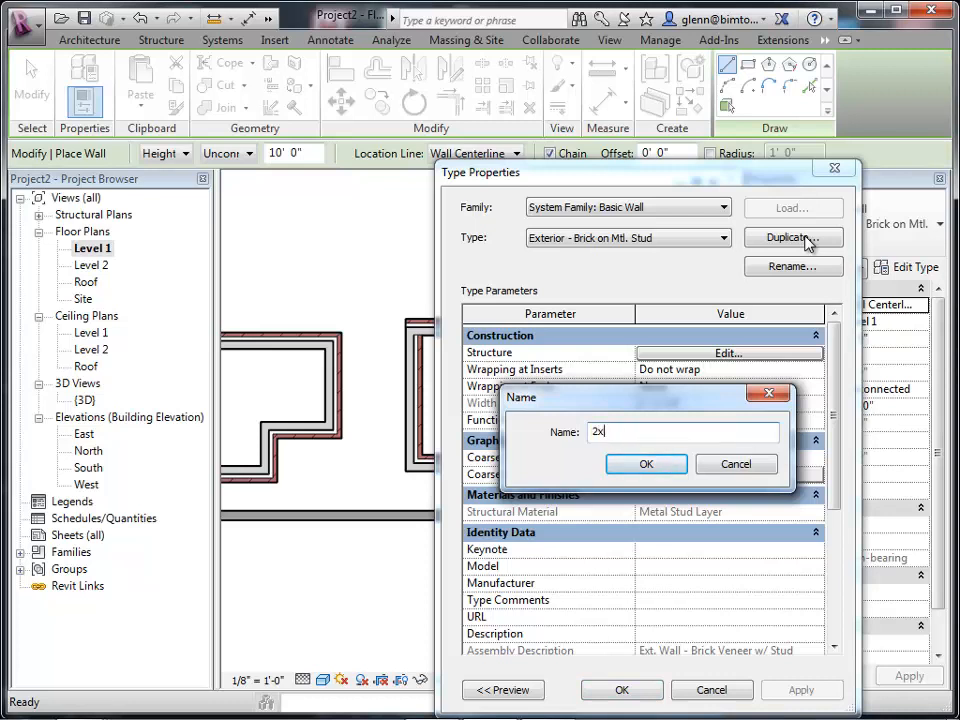
text(6 STud)
key(BackSpace)
key(BackSpace)
key(BackSpace)
text(tuds + Studco)
key(Return)
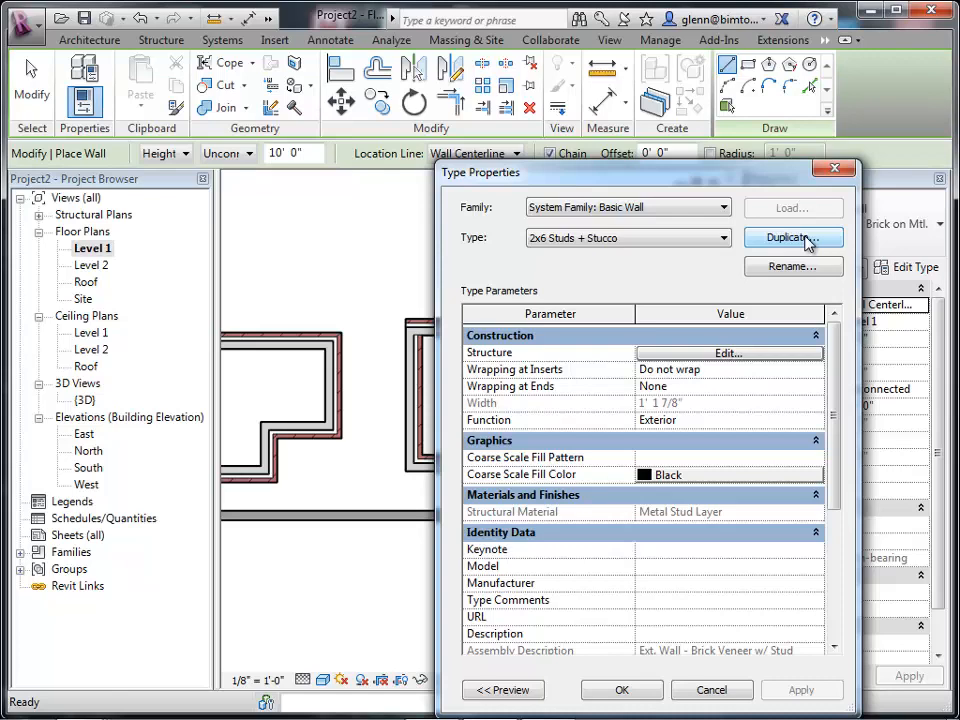
click(770, 355)
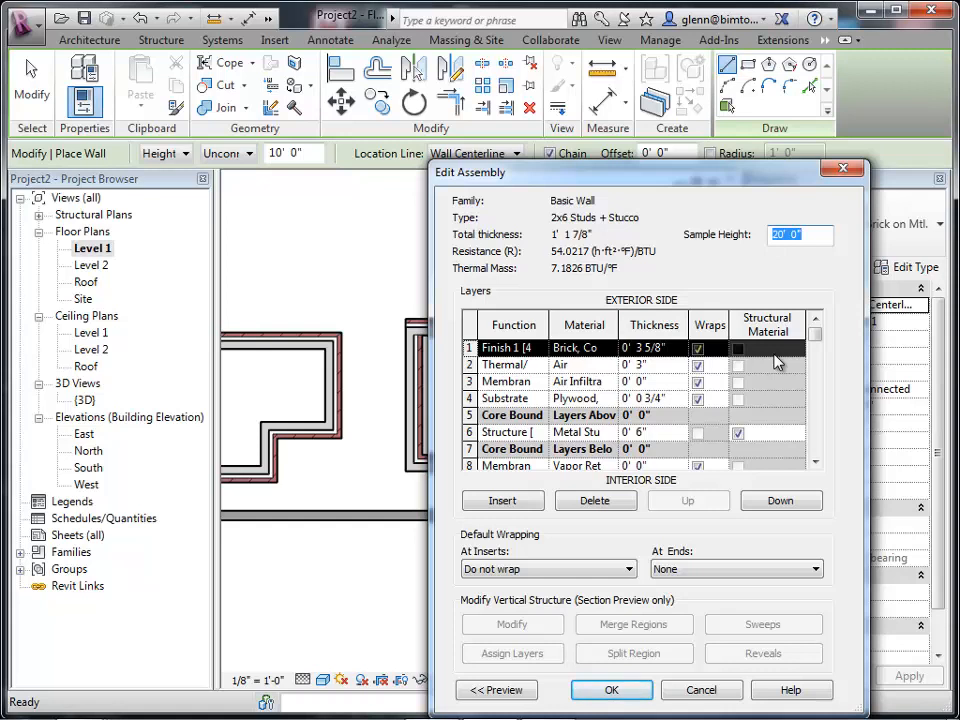
Set the structure layer's thickness to 5 1/2".
click(672, 434)
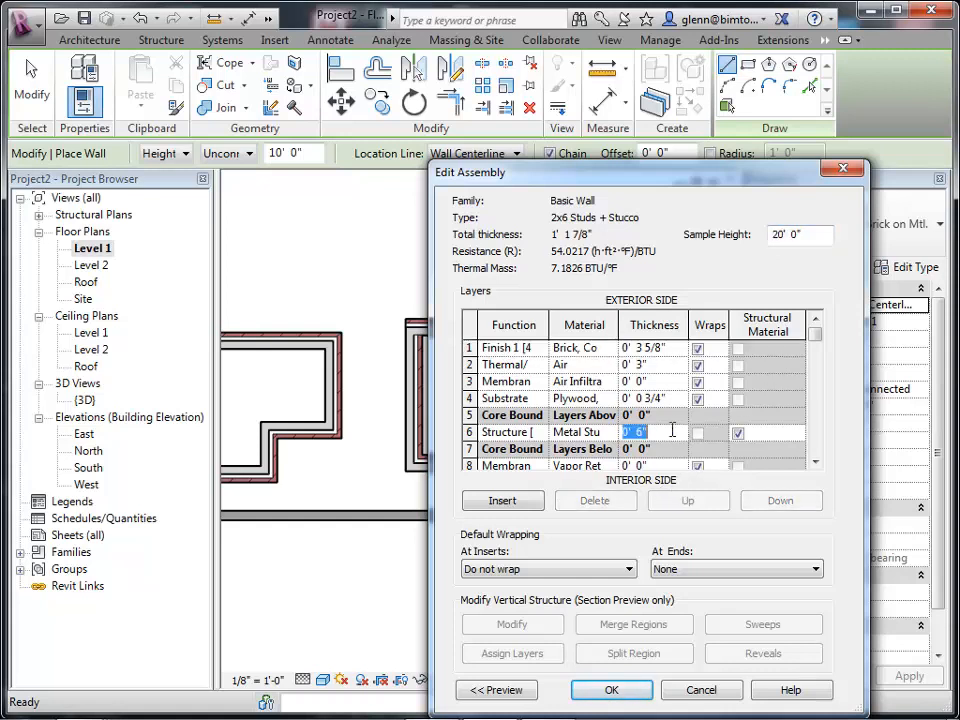
text(0 5.5)
key(Tab)
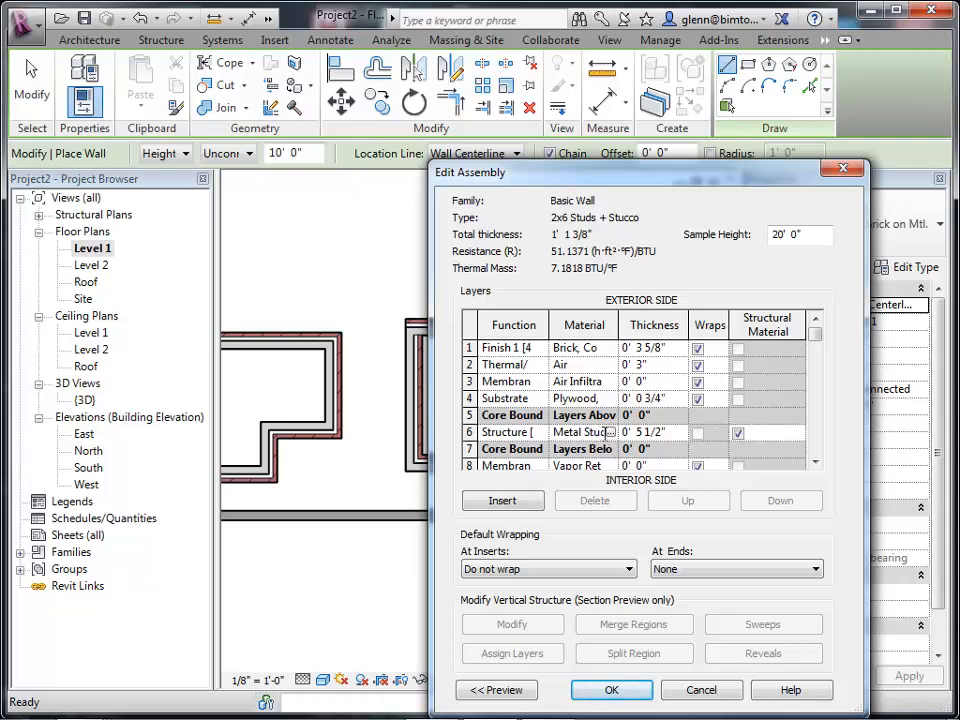
Change the structure layer's material to Softwood, Lumber.
click(606, 436)
click(608, 436)
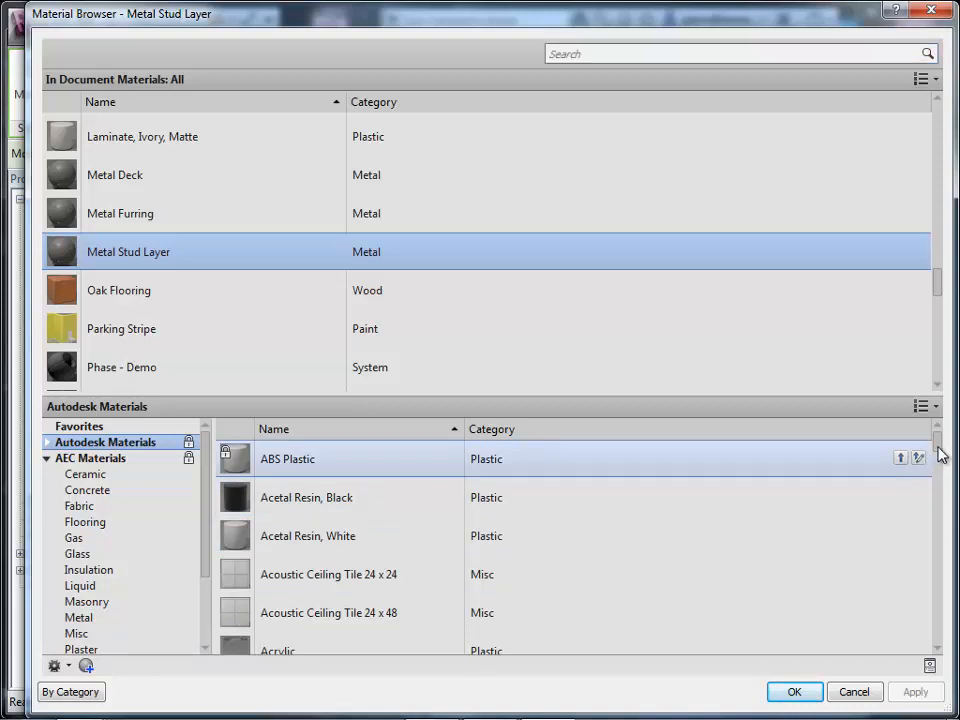
scroll(940, 465, down, 3)
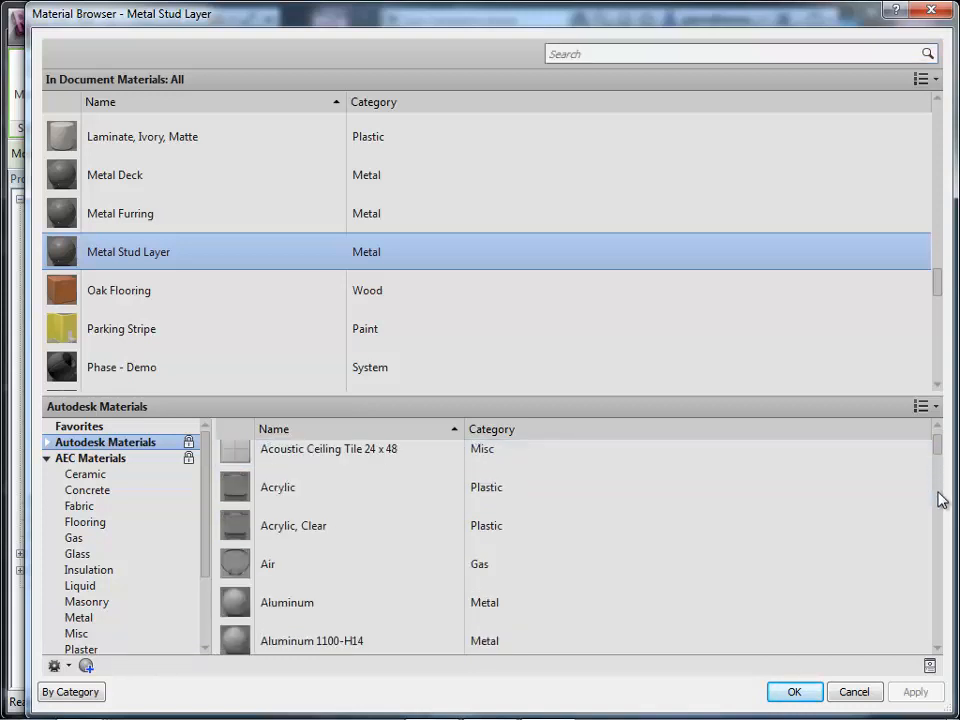
scroll(943, 300, down, 3)
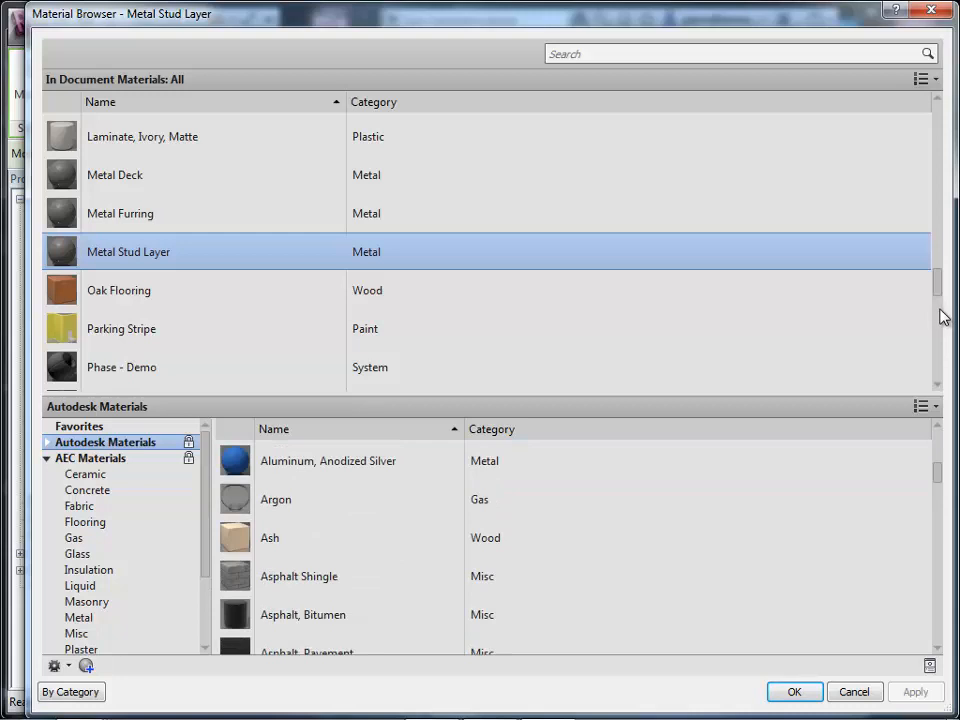
scroll(941, 310, down, 5)
scroll(940, 300, down, 3)
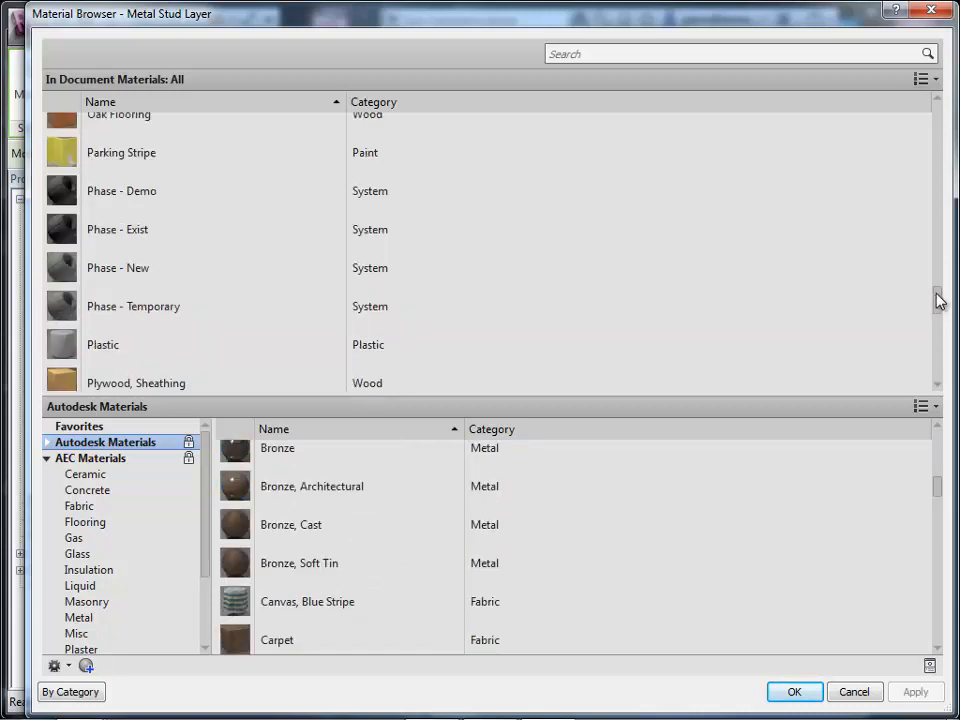
scroll(940, 310, down, 1)
scroll(940, 335, down, 3)
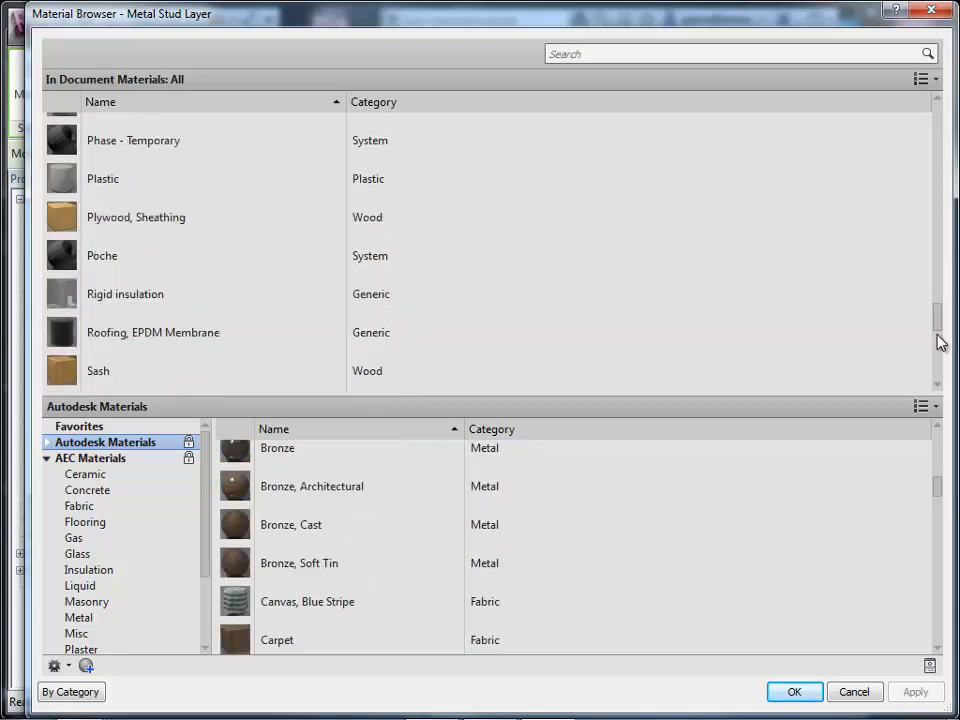
drag(938, 336, 938, 378)
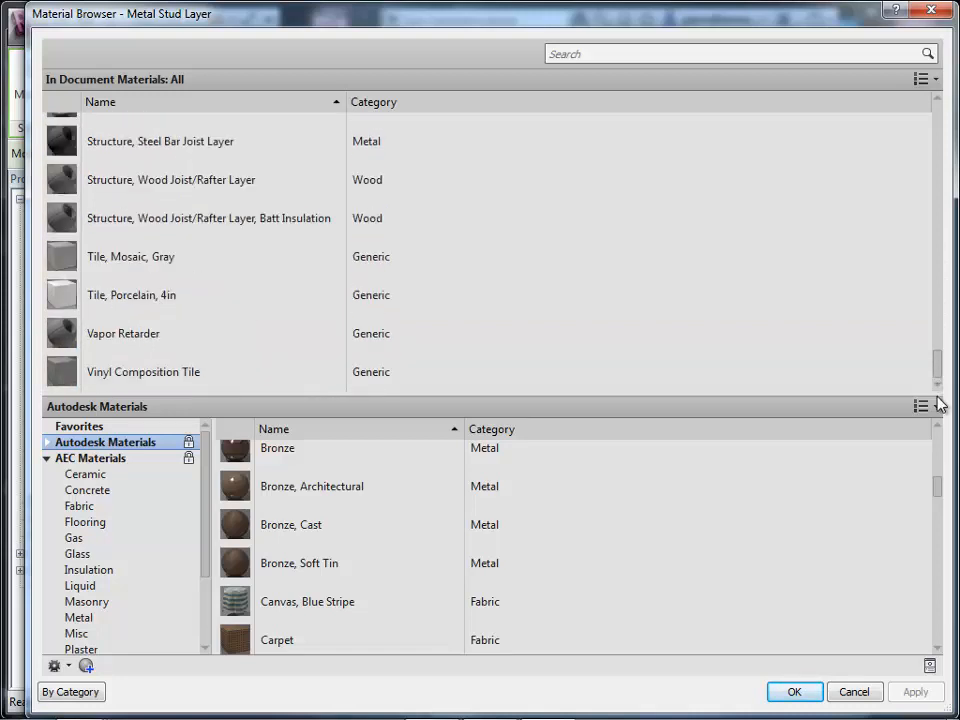
scroll(938, 190, up, 3)
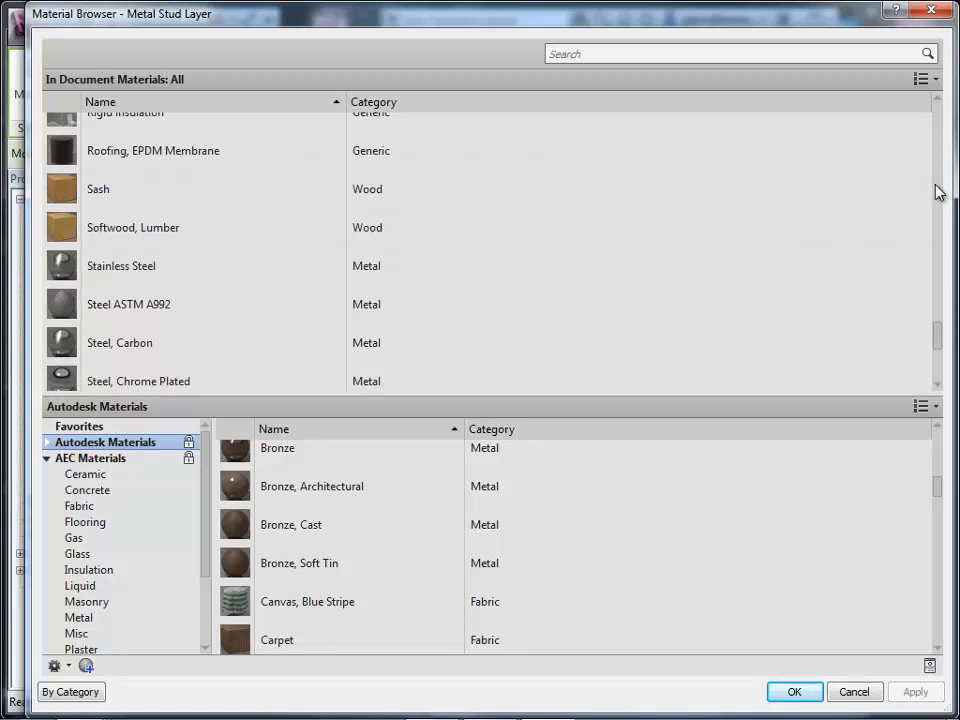
click(180, 233)
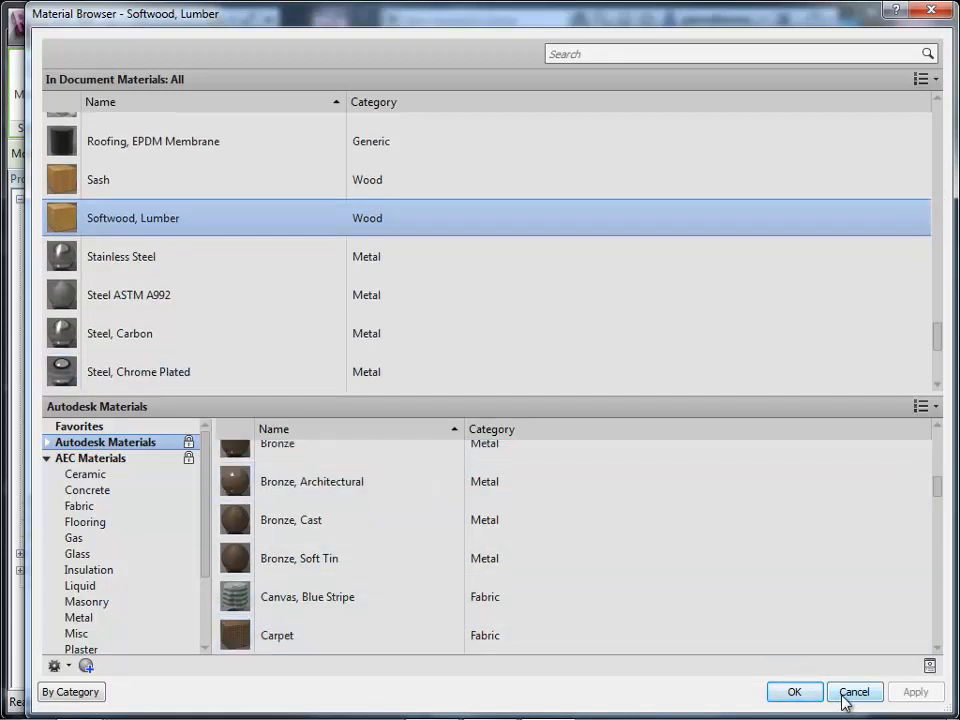
click(795, 694)
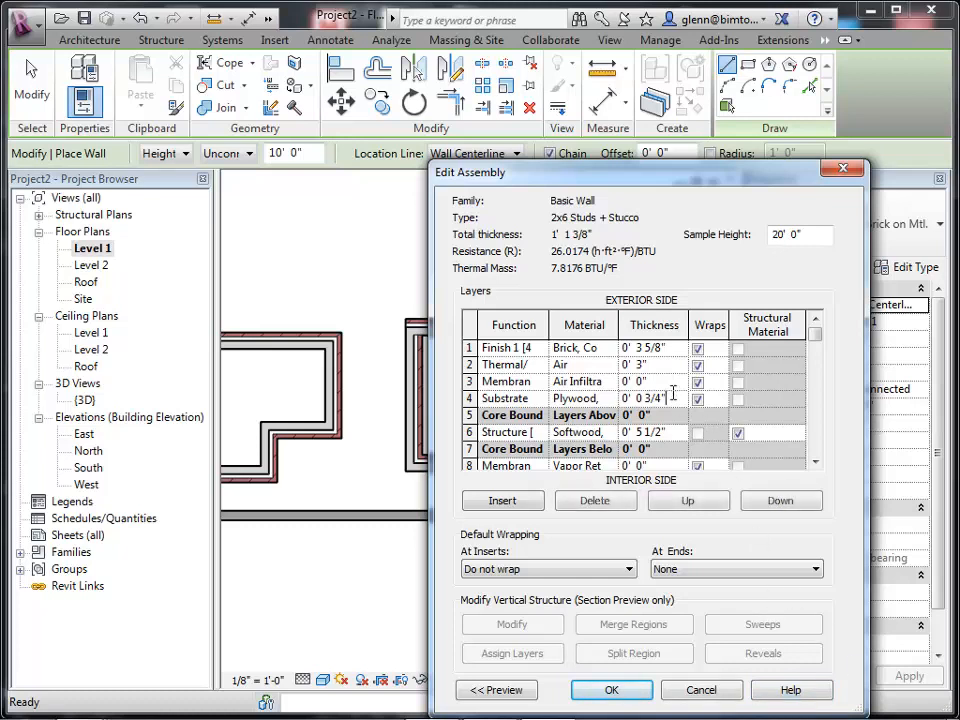
Set the substrate layer's thickness to 1/2" and delete the Thermal/Air layer.
click(670, 398)
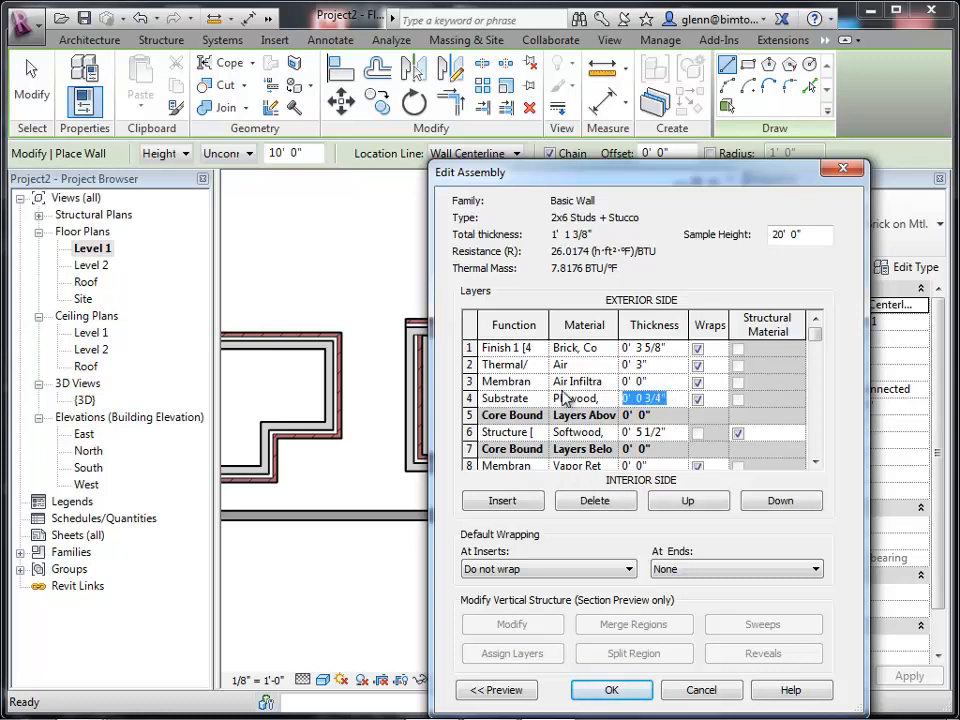
text(0 0.)
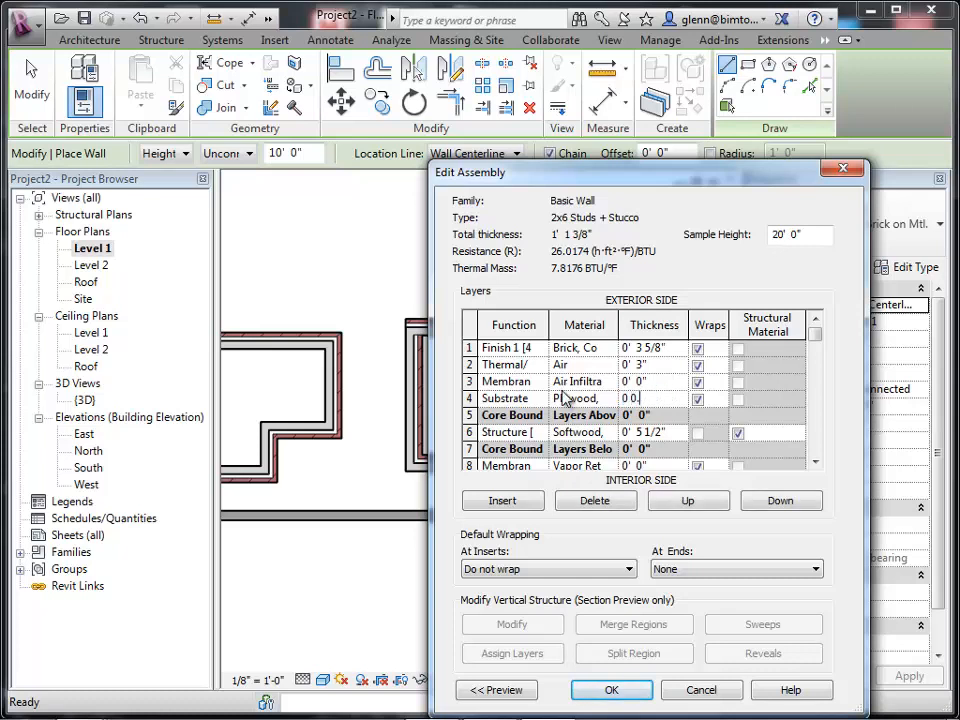
text(5)
key(Tab)
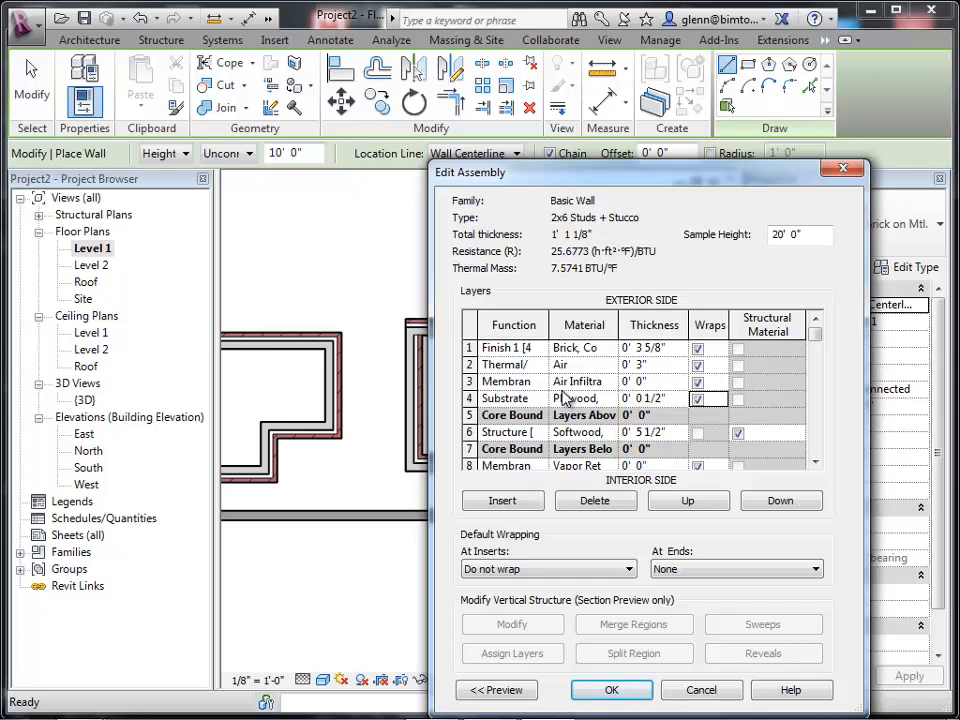
click(470, 364)
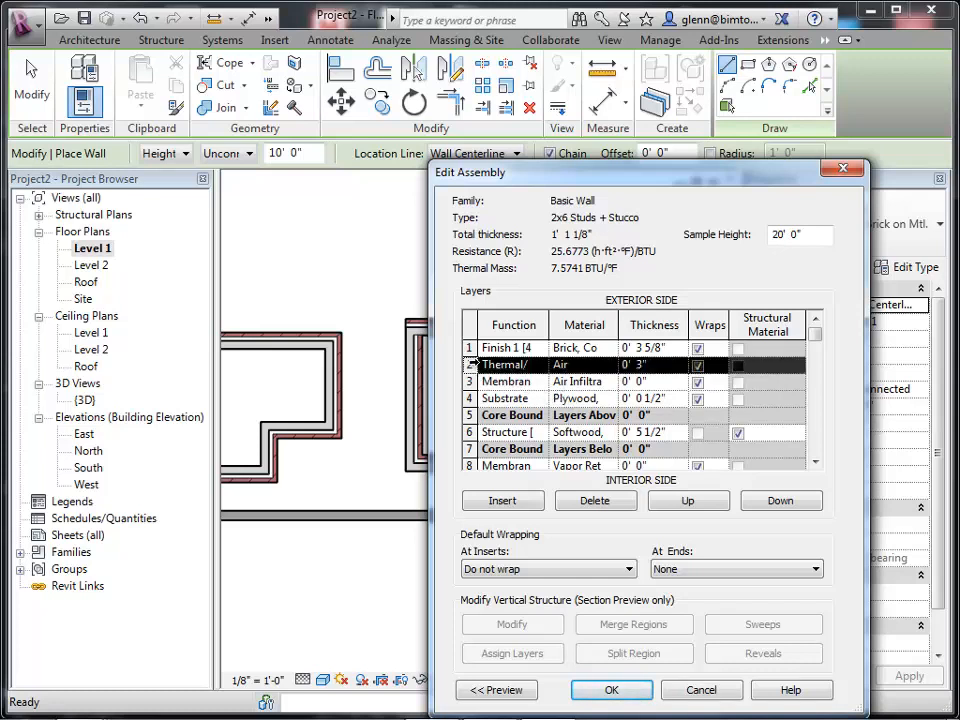
click(596, 501)
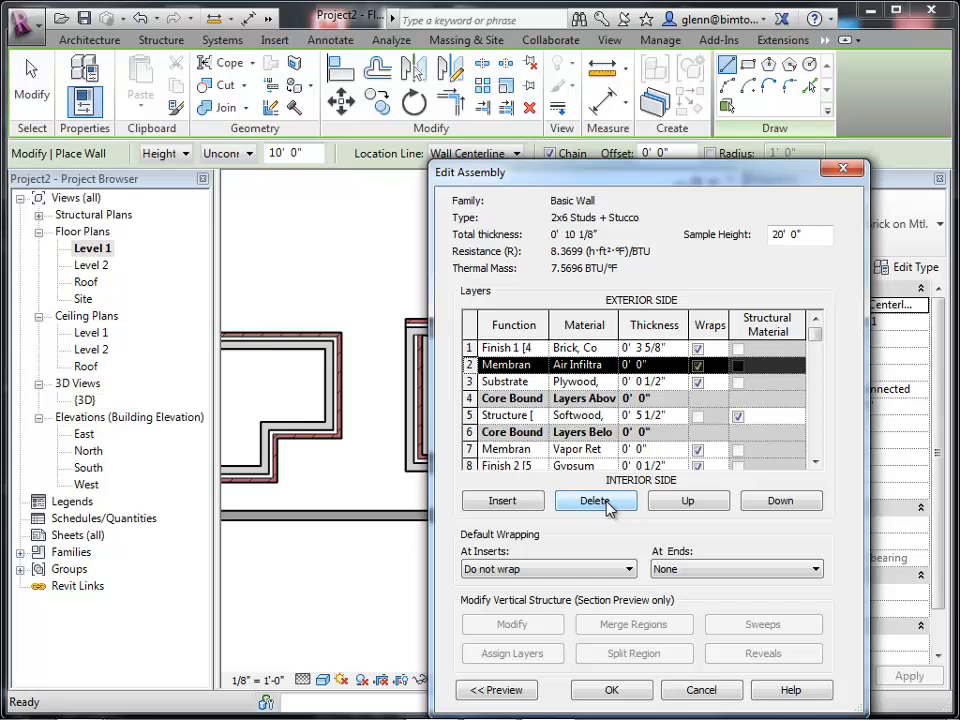
Set the Finish 1 layer's thickness to 1".
click(671, 348)
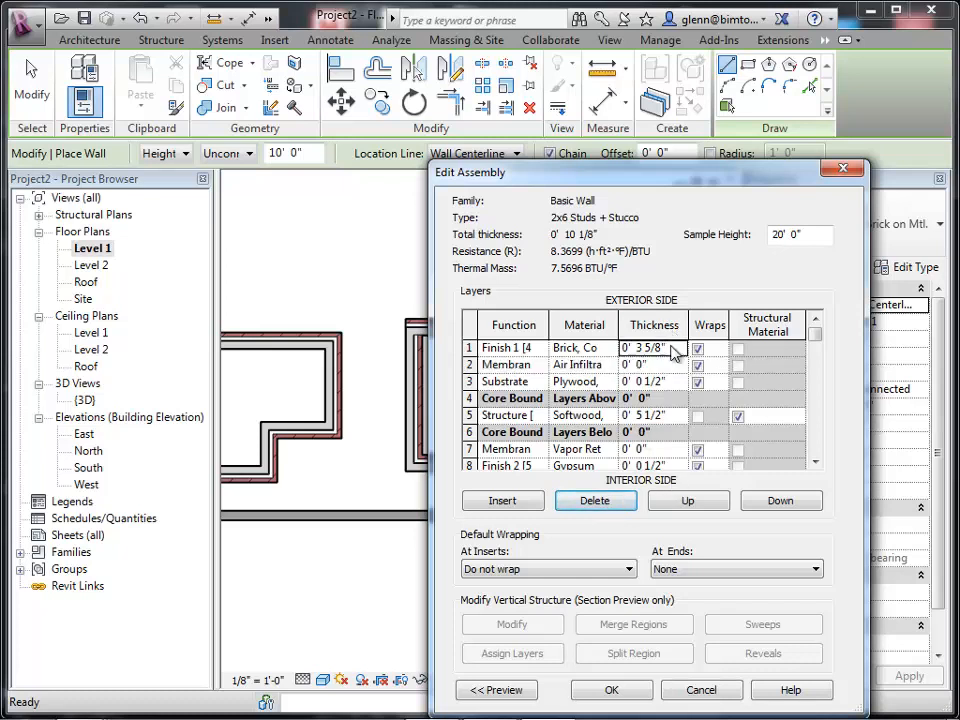
click(671, 348)
text(0 1)
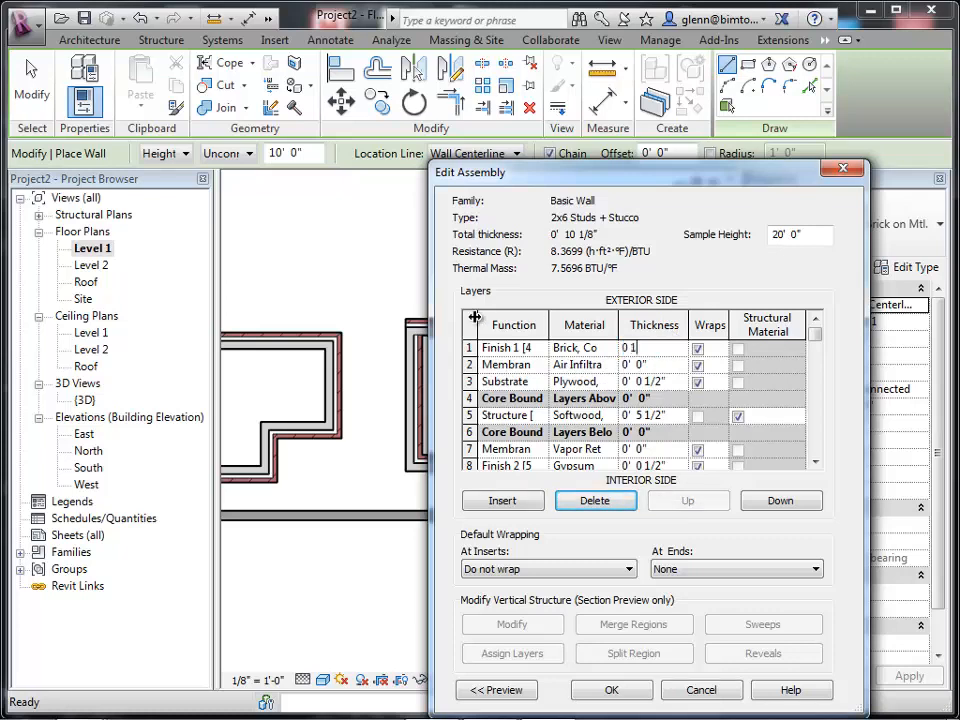
key(Tab)
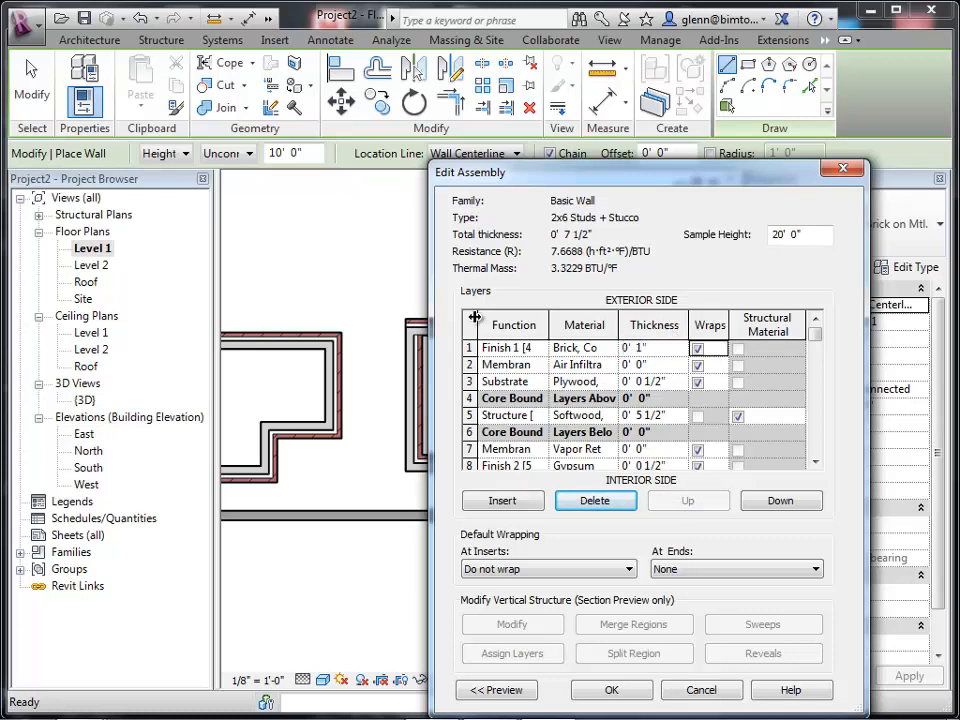
Assign the Stucco material from the AEC Plaster library to the Finish 1 layer.
click(580, 348)
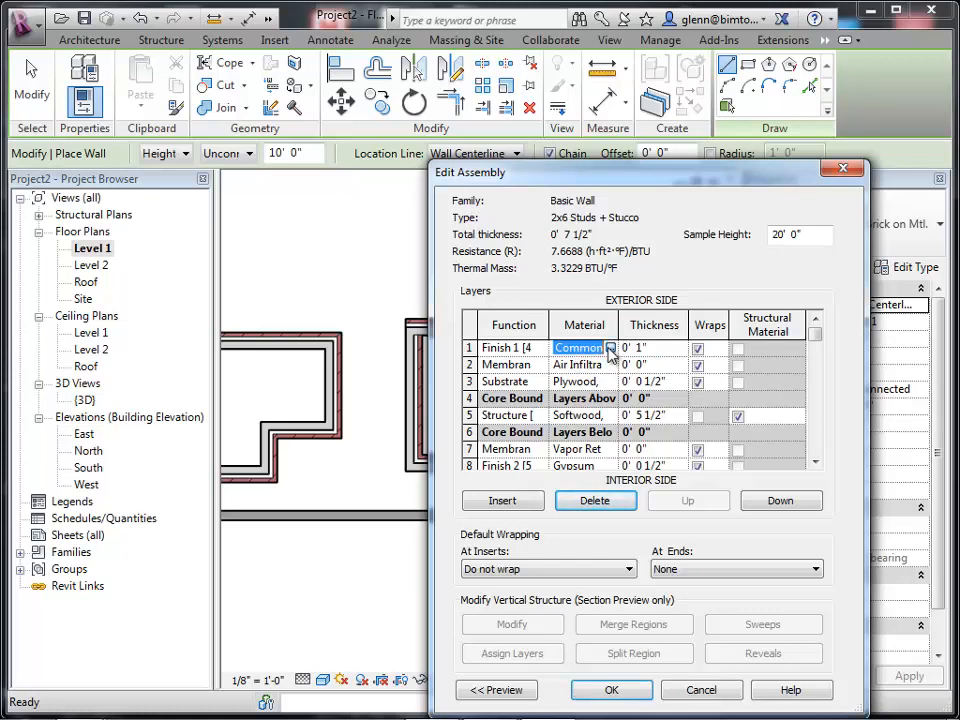
click(610, 350)
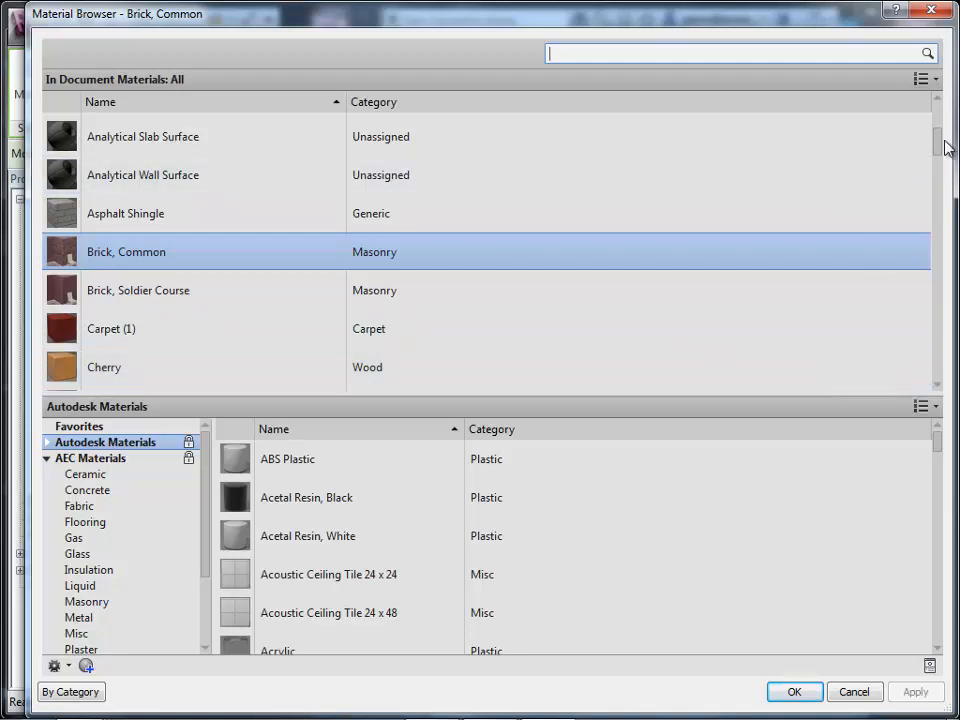
drag(940, 150, 935, 225)
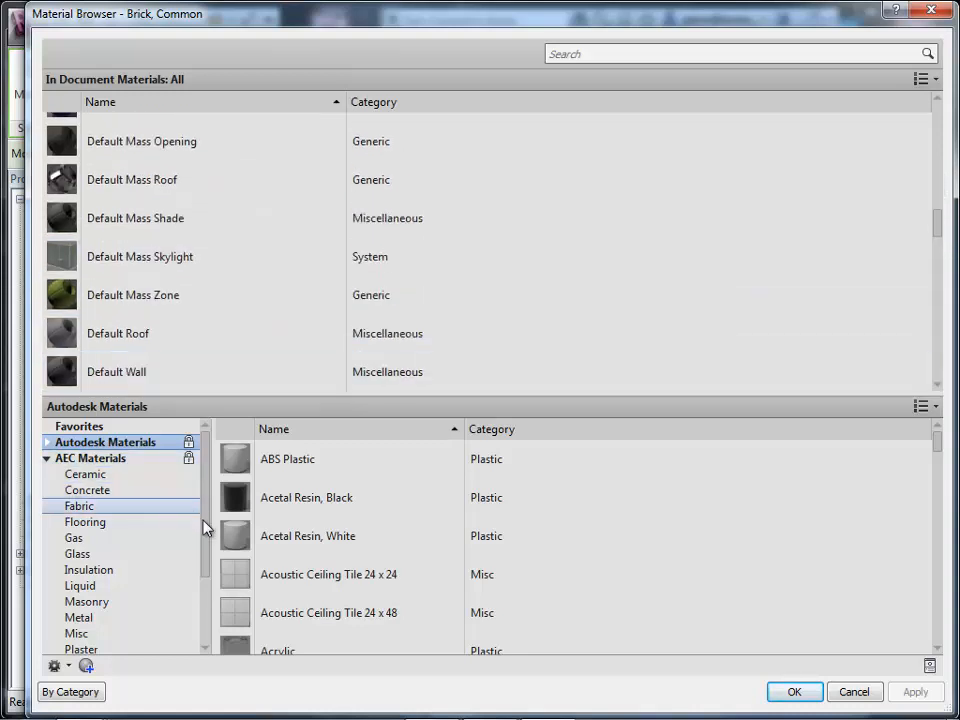
drag(206, 529, 204, 541)
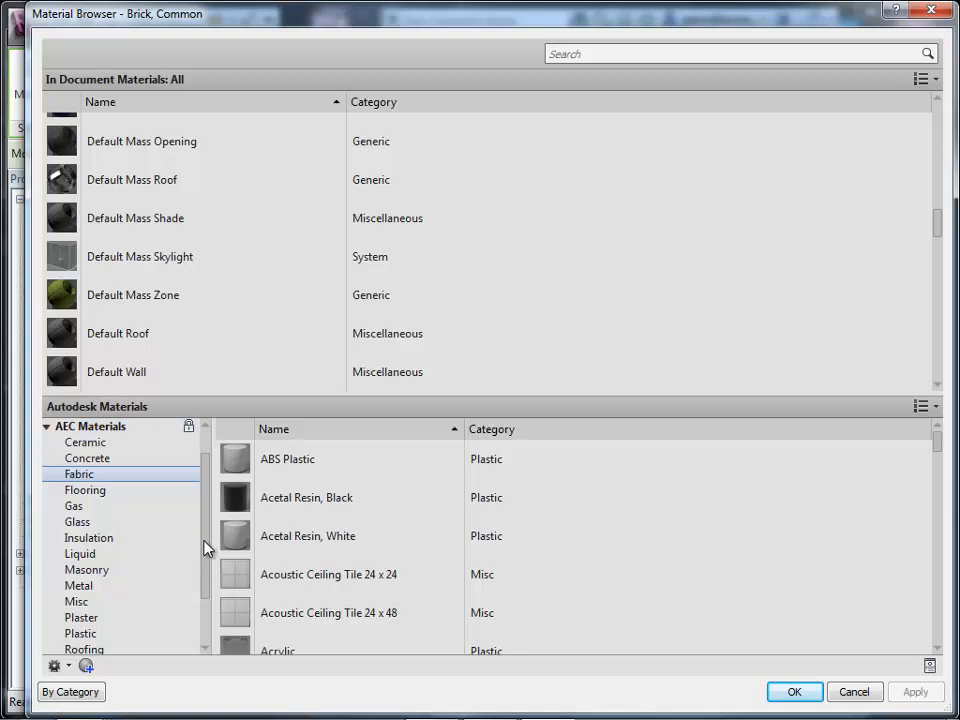
click(80, 620)
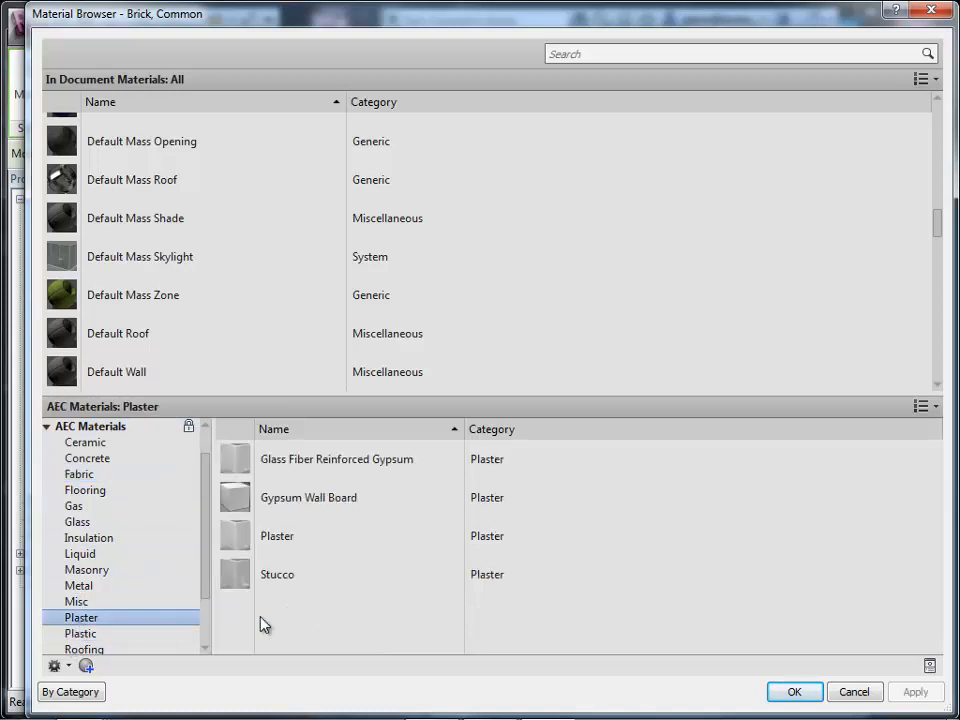
mouse_move(242, 579)
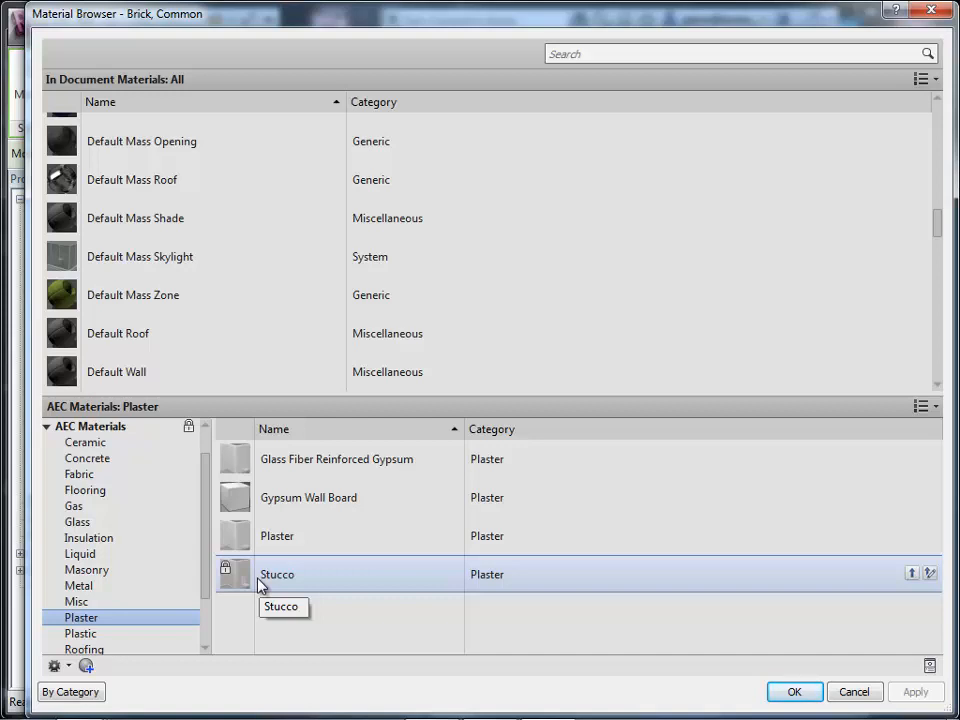
double_click(258, 579)
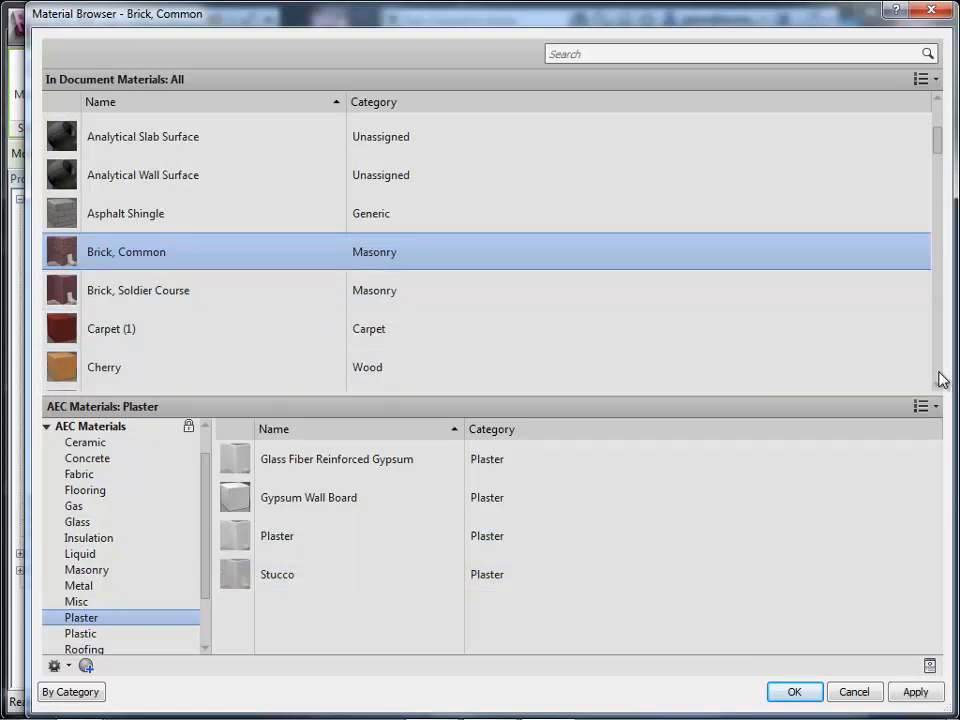
scroll(943, 380, down, 10)
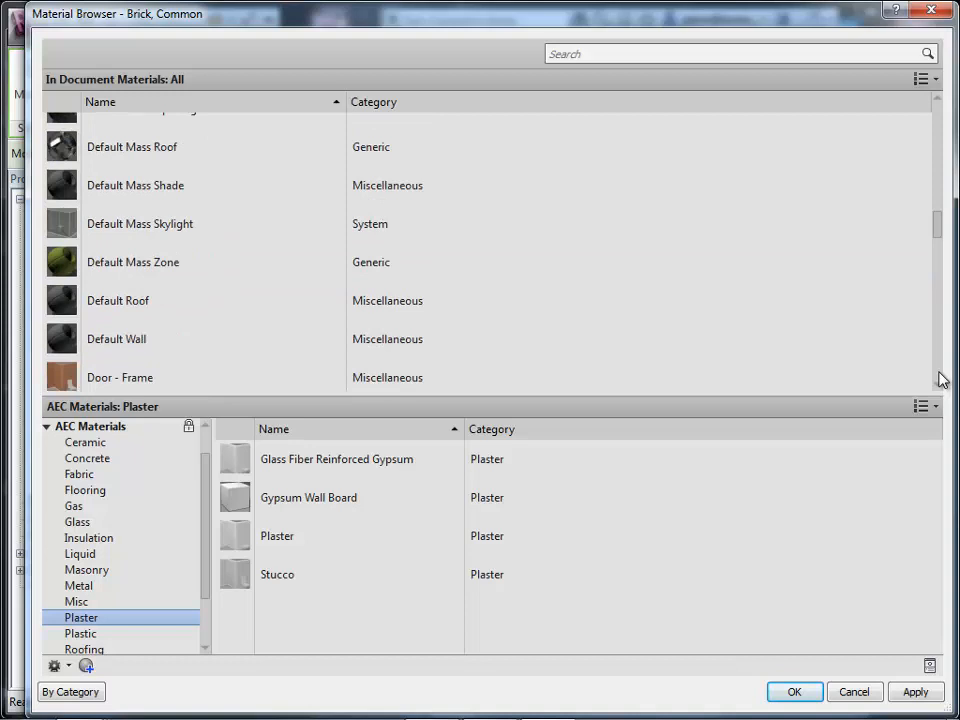
scroll(943, 380, down, 15)
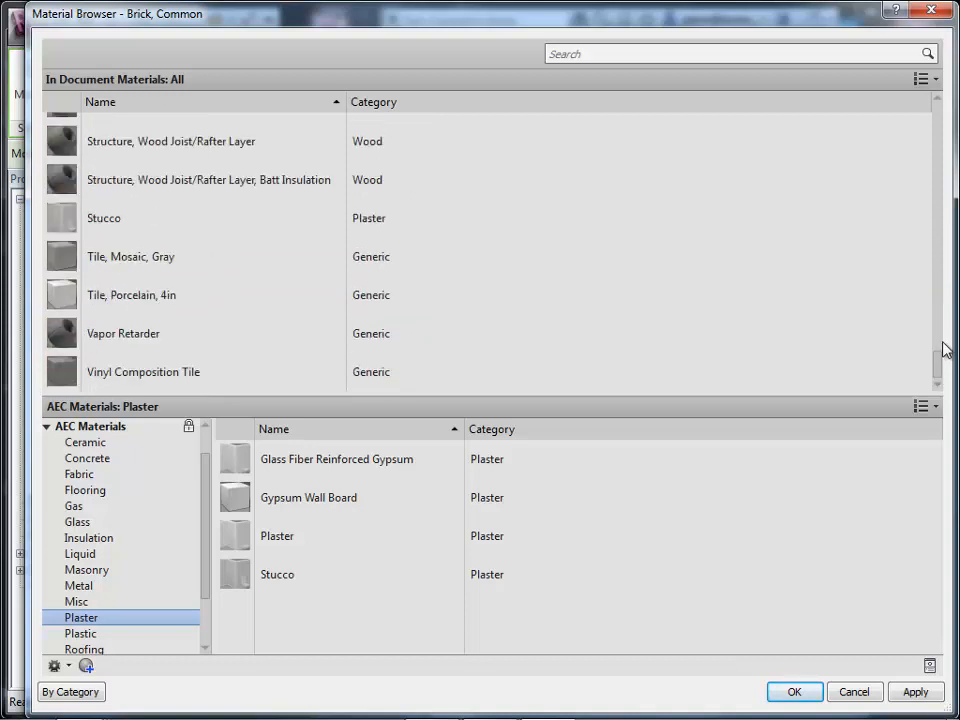
scroll(943, 360, up, 1)
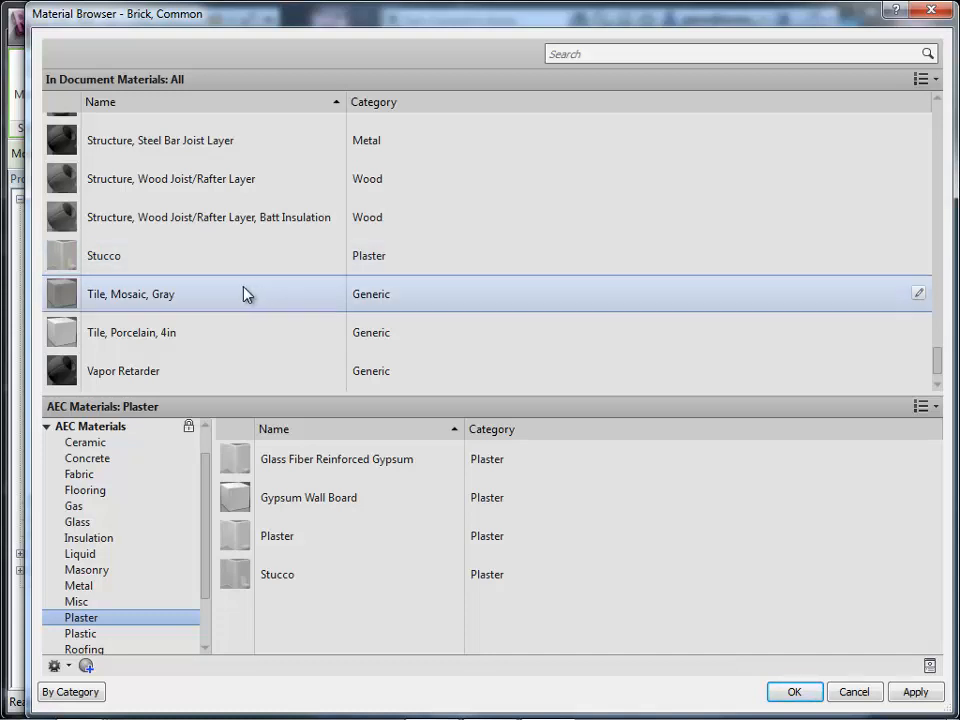
click(220, 270)
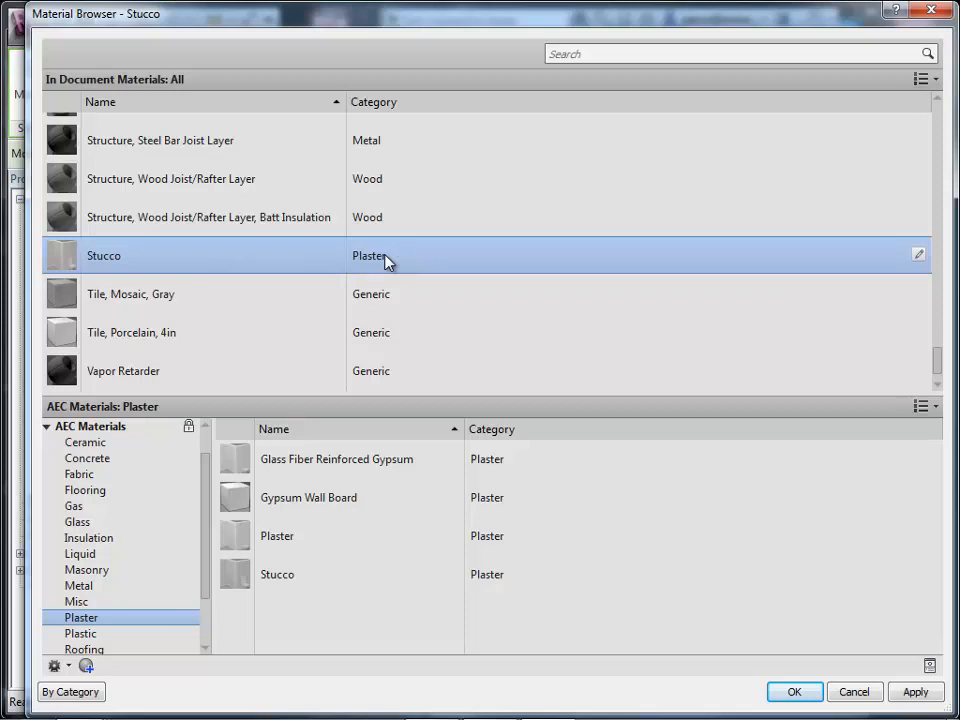
Set the Stucco material's graphics shading color to RGB 238 207 142.
click(919, 256)
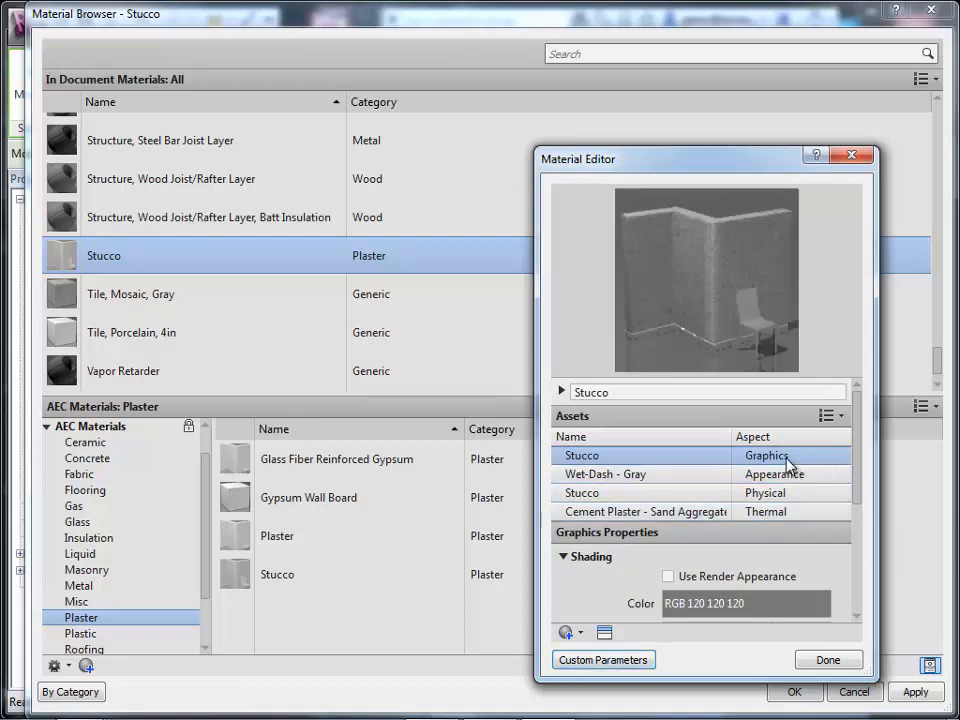
click(857, 617)
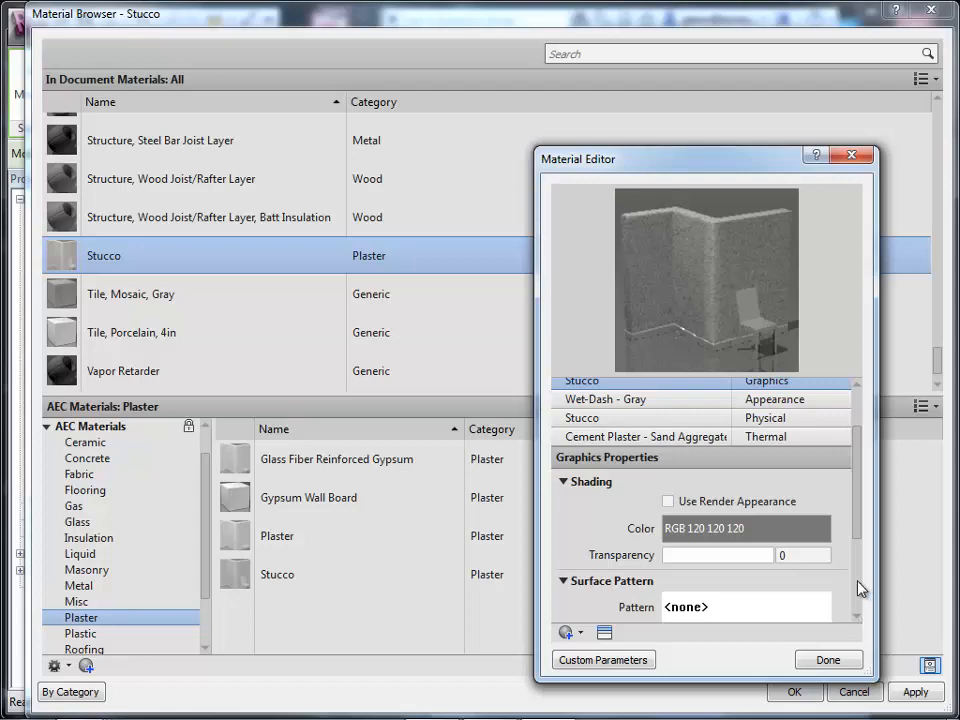
click(816, 540)
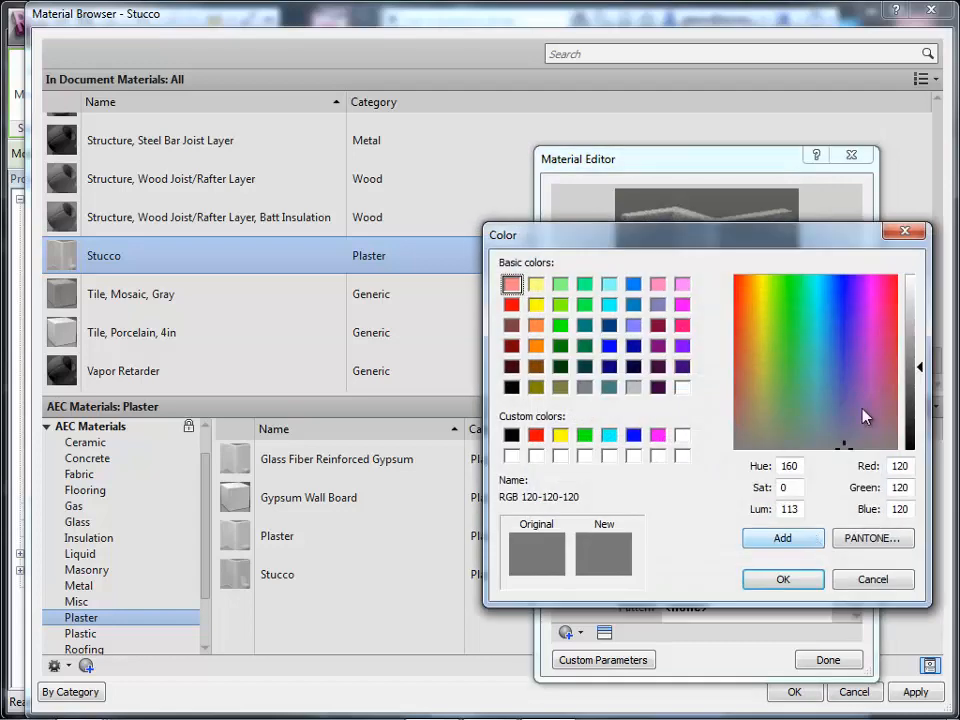
click(753, 340)
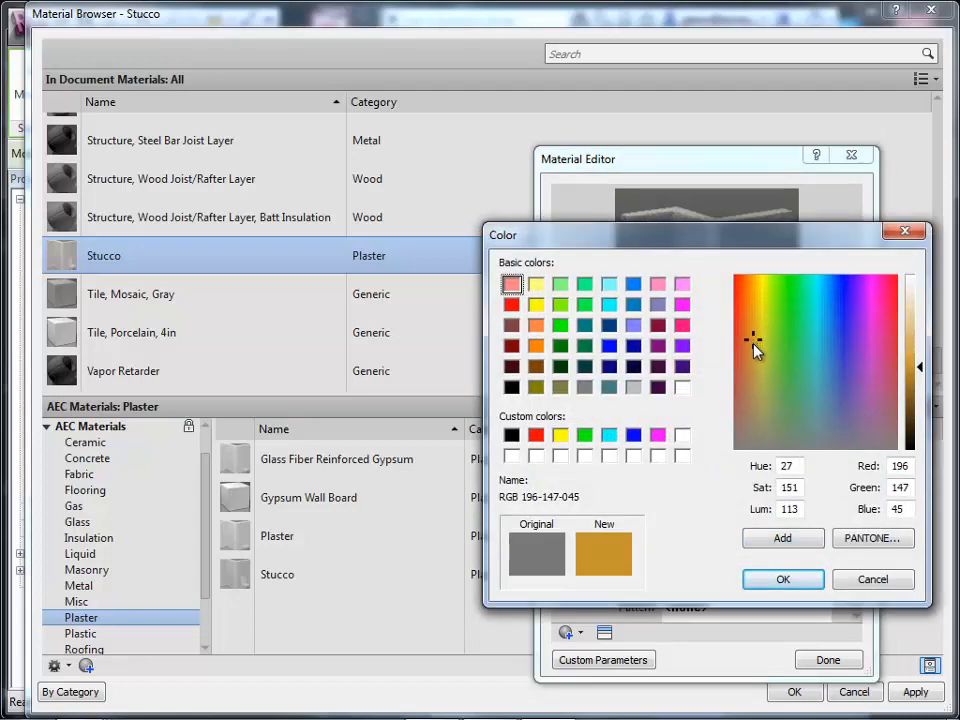
click(753, 320)
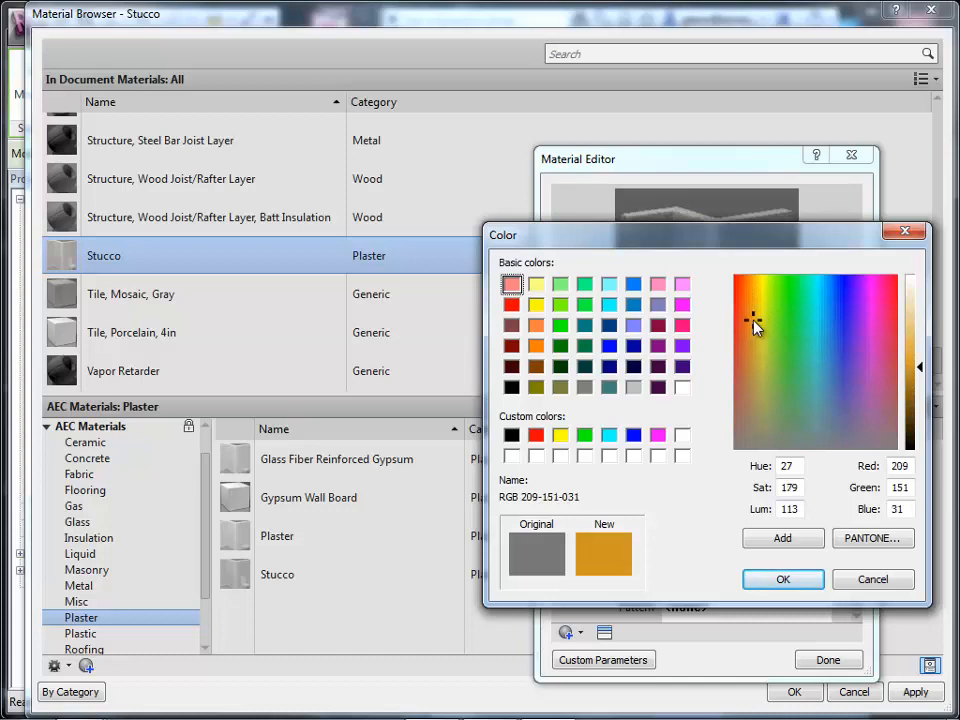
click(921, 321)
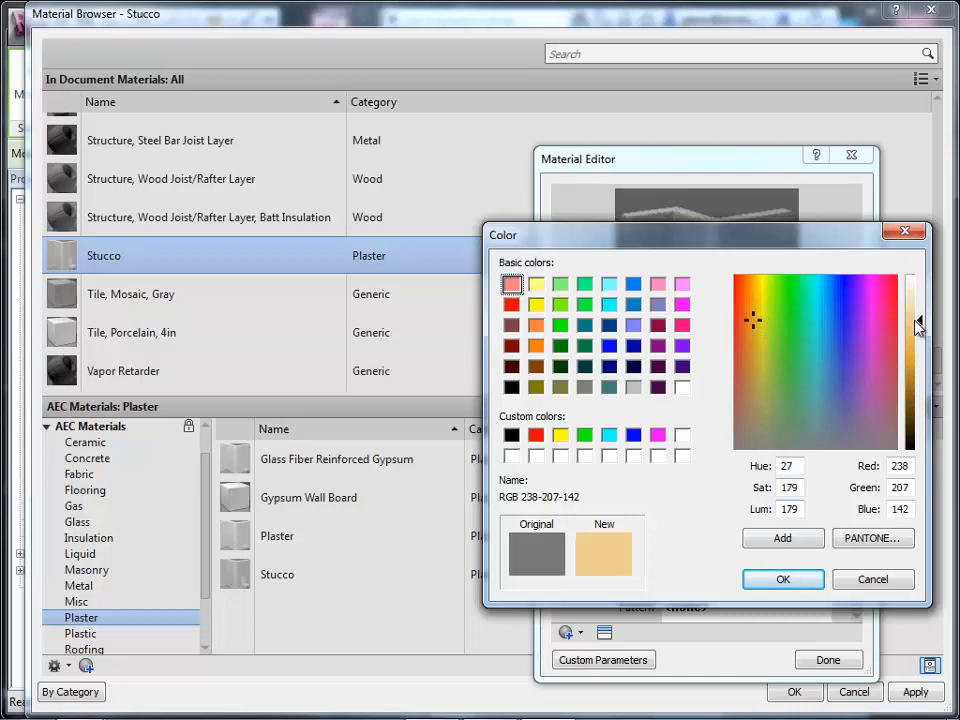
click(814, 580)
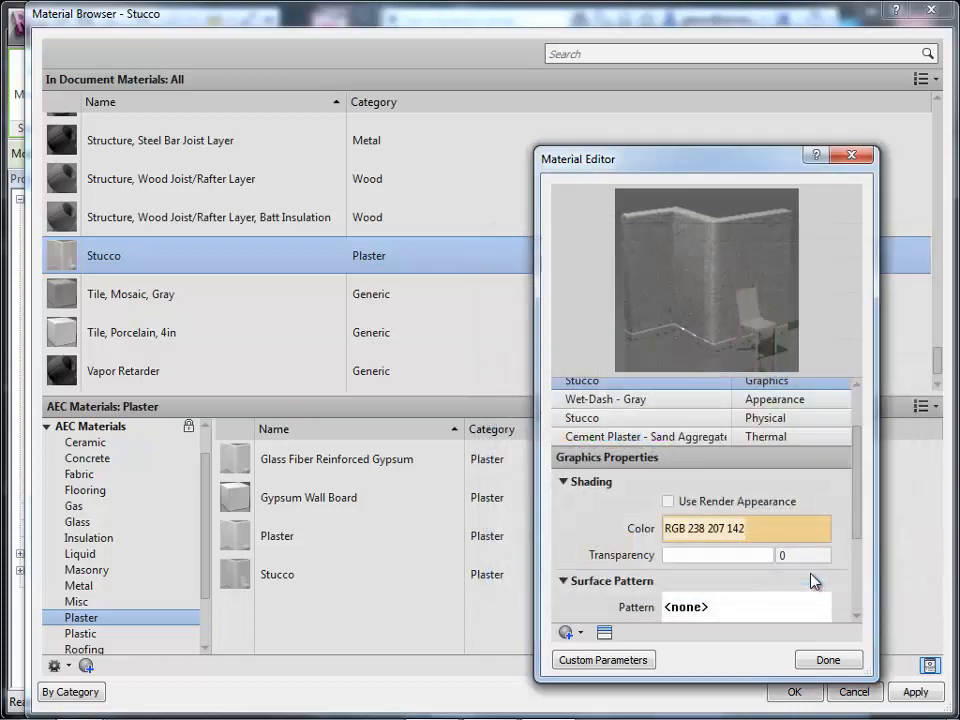
Set the Stucco material's surface pattern to Sand - Dense and confirm all open wall type dialogs.
scroll(851, 618, down, 1)
scroll(851, 618, down, 2)
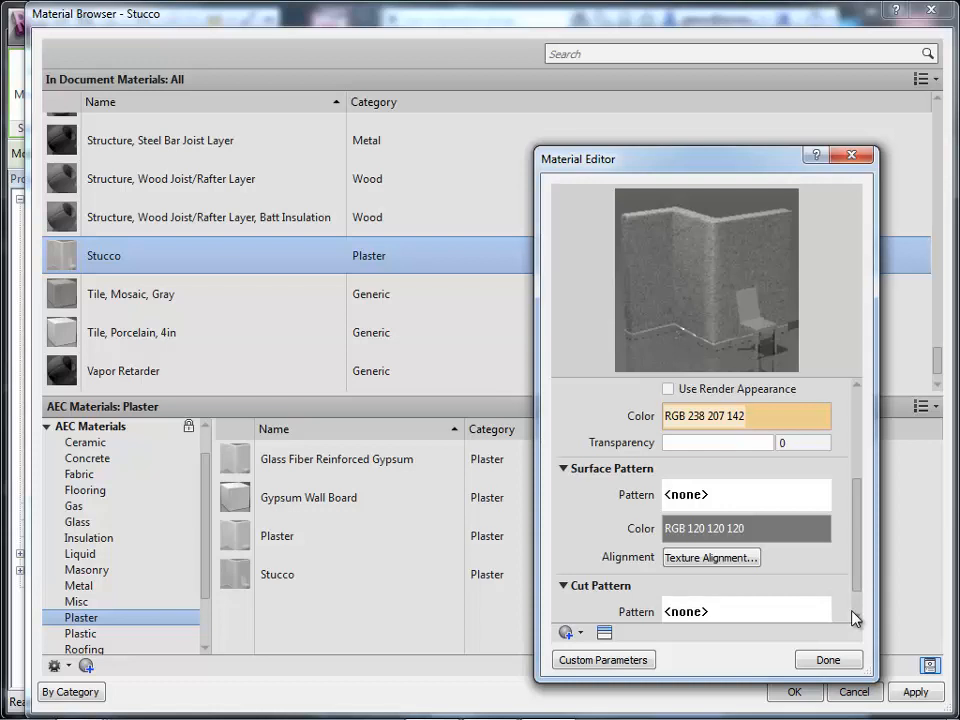
click(820, 506)
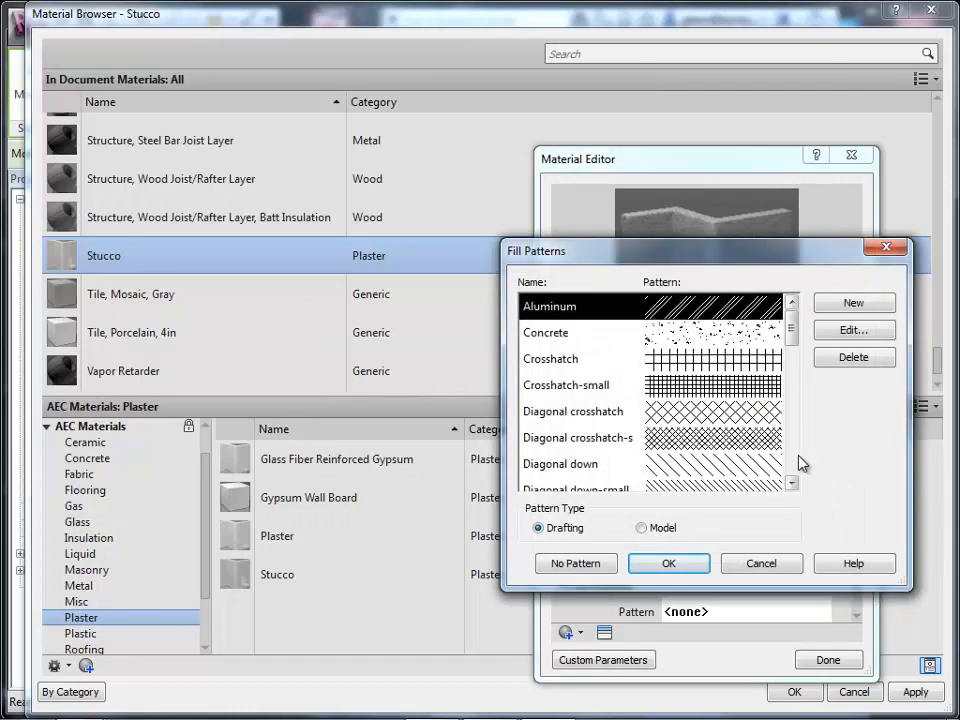
drag(793, 486, 793, 486)
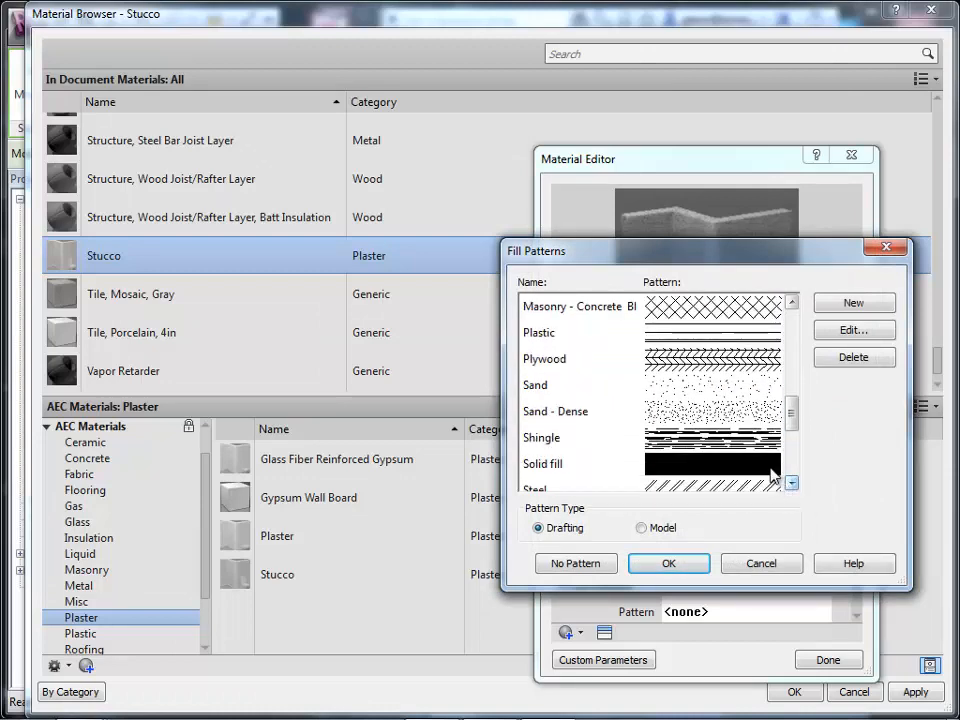
click(745, 414)
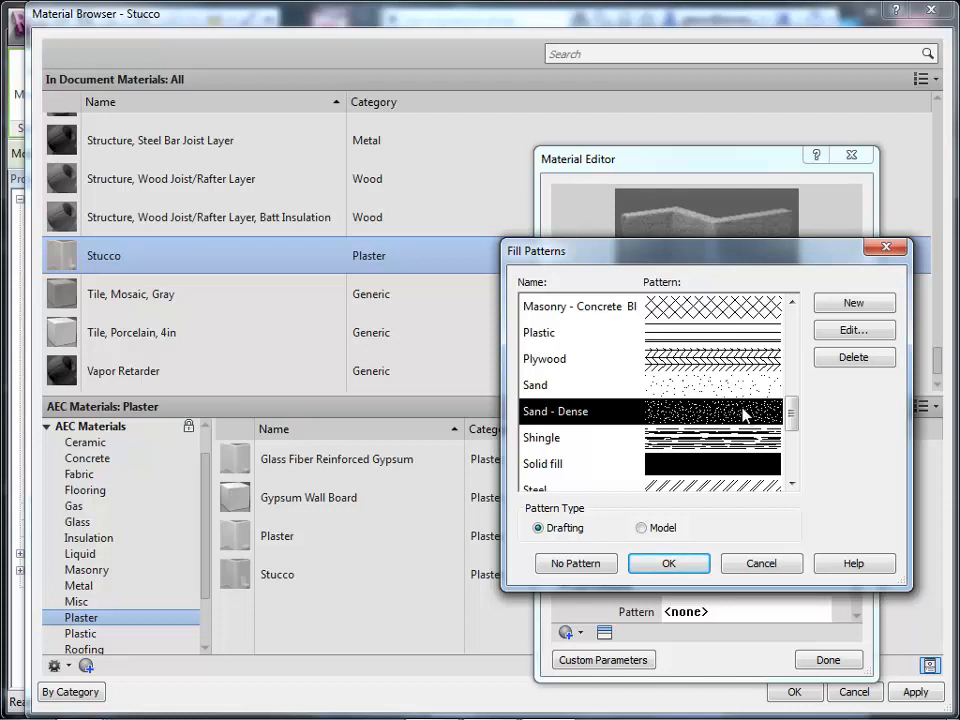
click(669, 563)
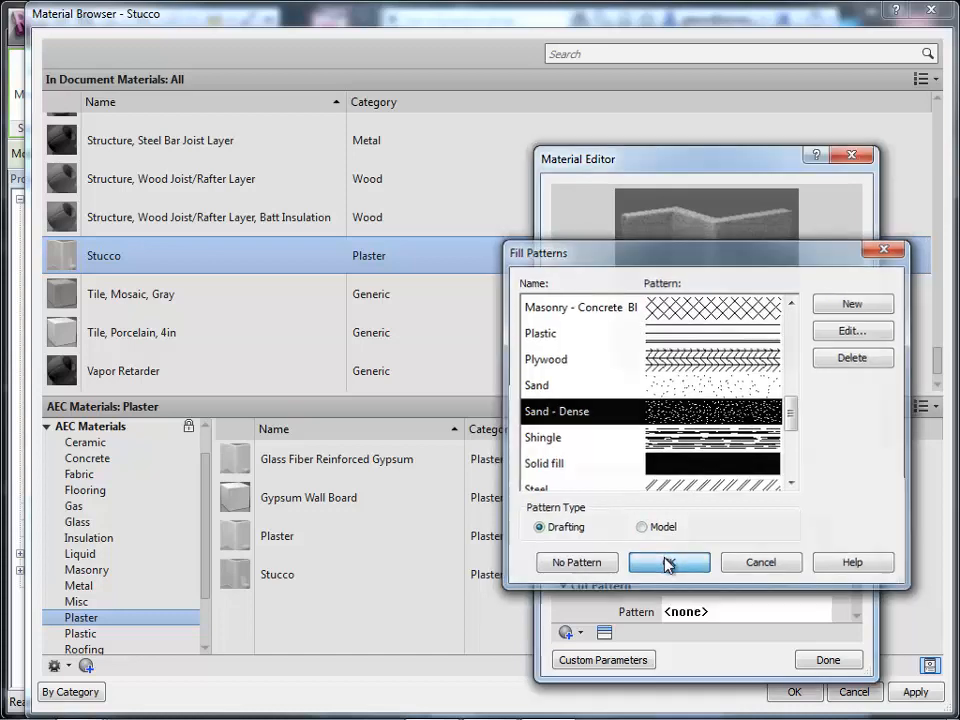
click(822, 666)
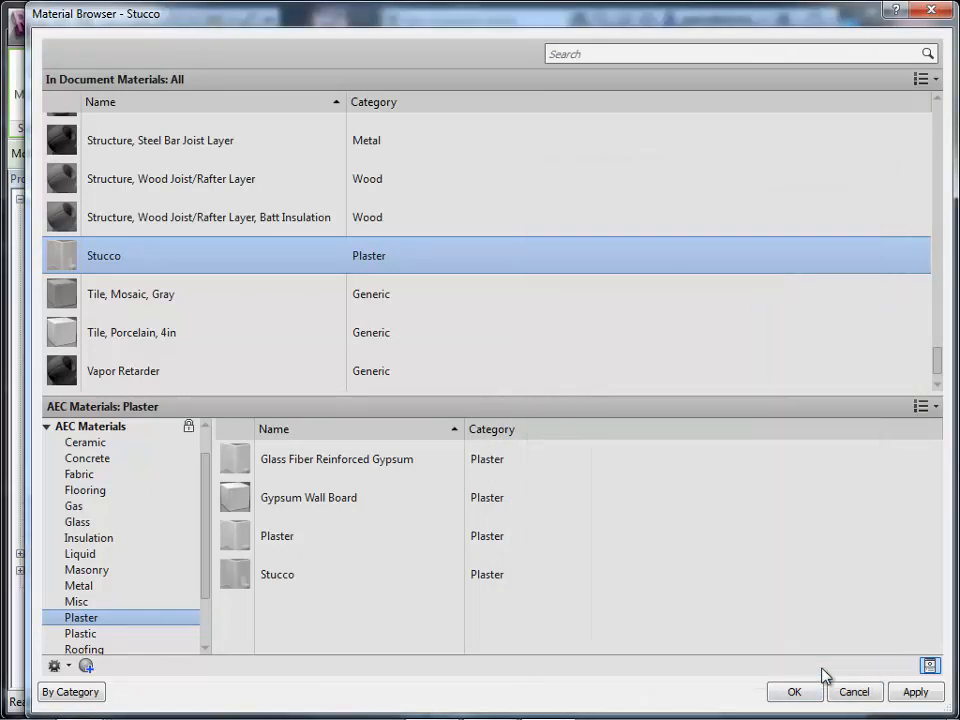
click(795, 692)
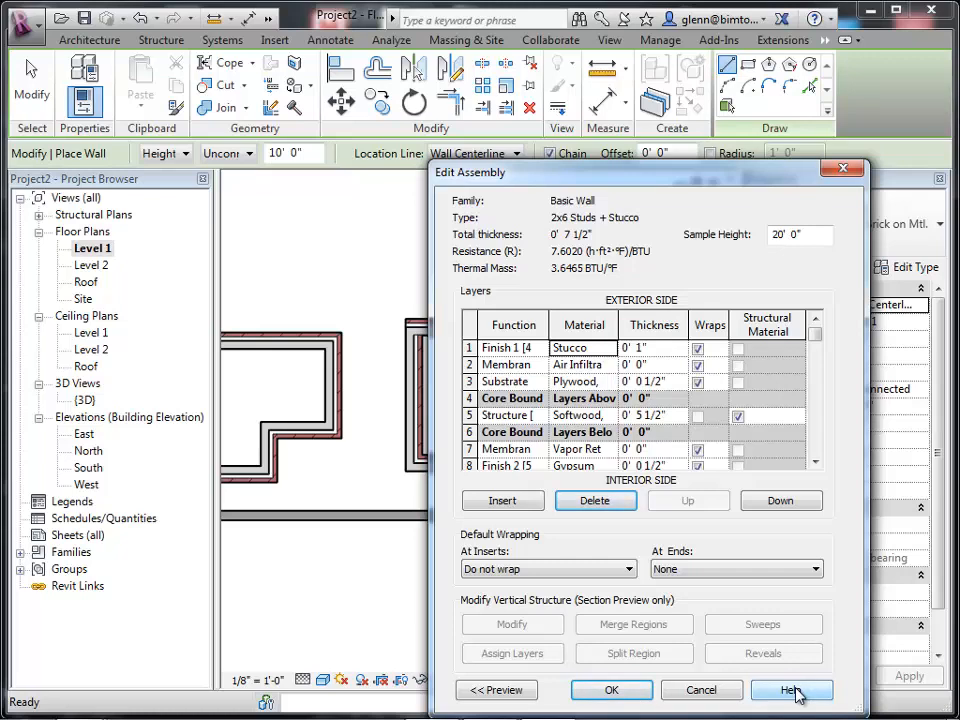
click(613, 685)
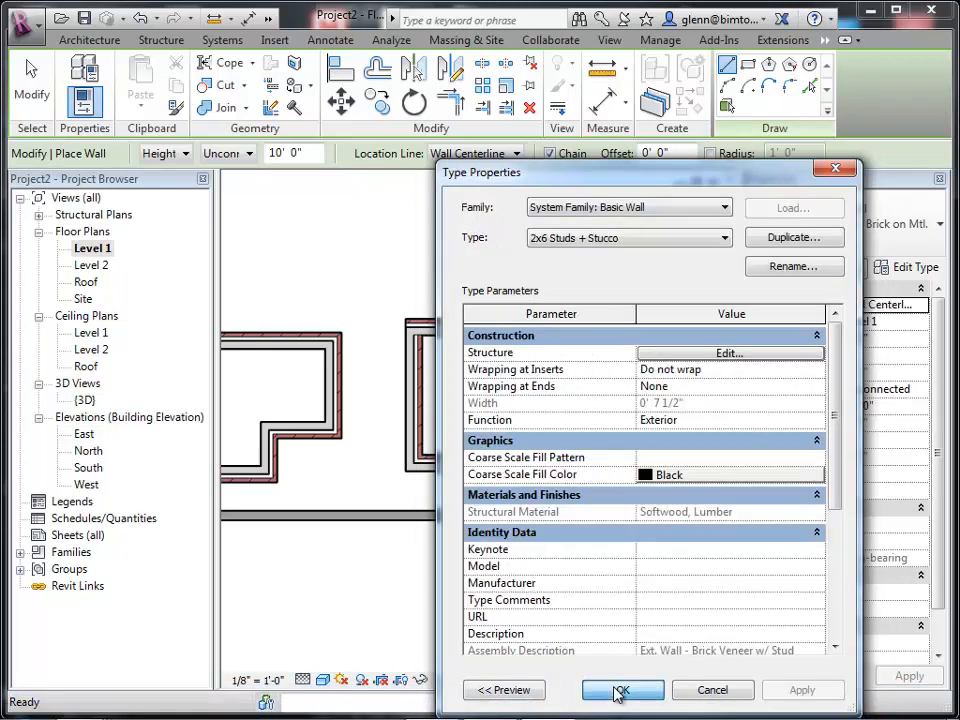
click(619, 690)
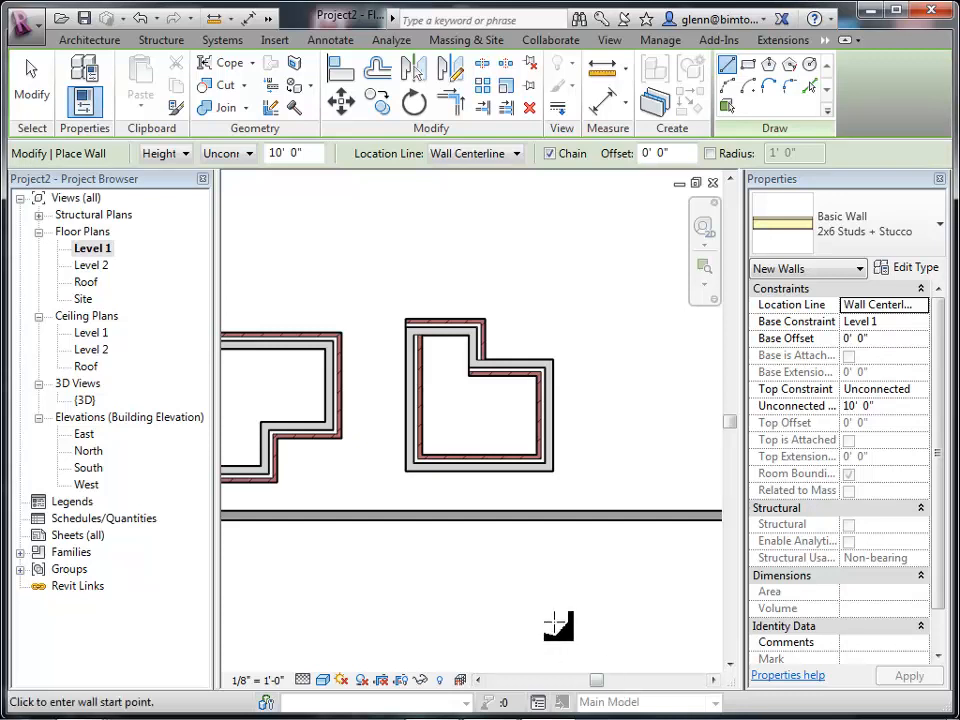
In the 3D view, change the raised exterior brick wall's type to 2x6 Studs + Stucco.
key(z)
key(a)
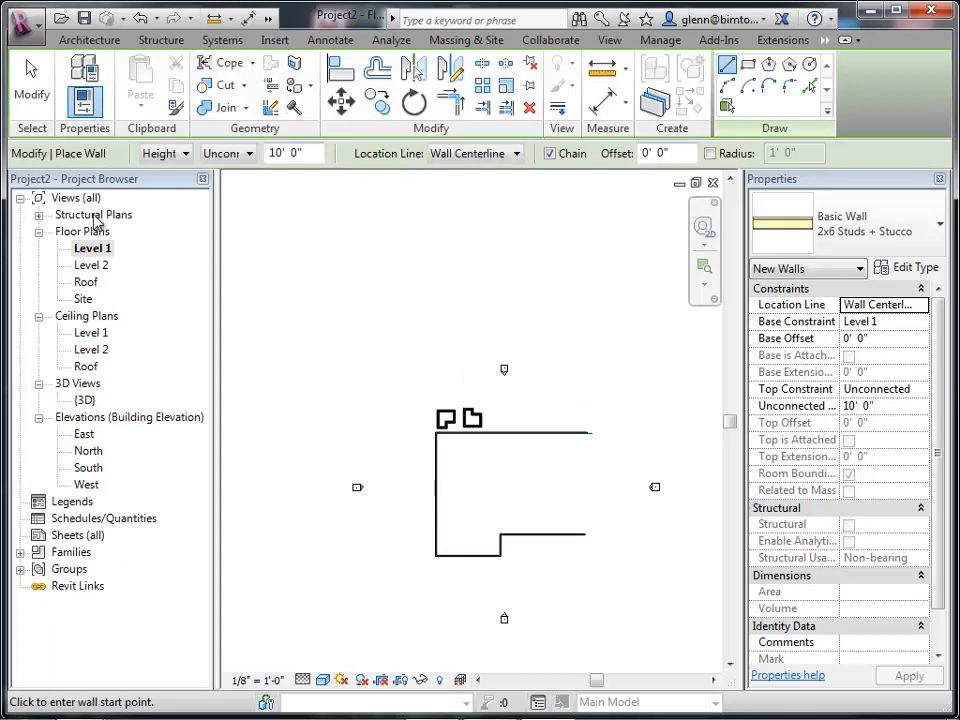
double_click(84, 401)
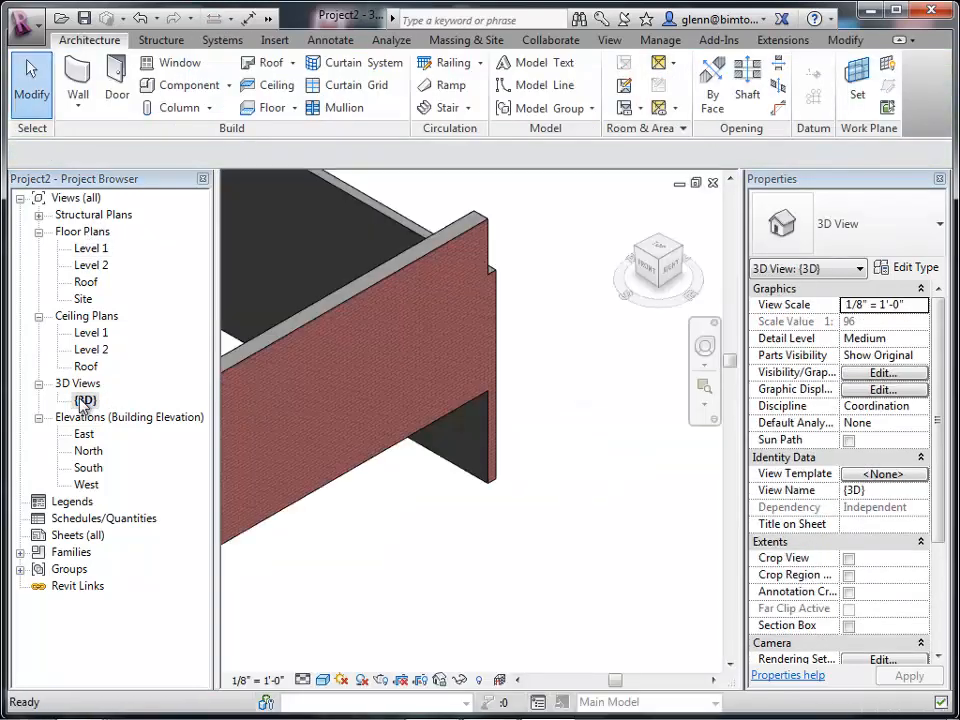
click(466, 237)
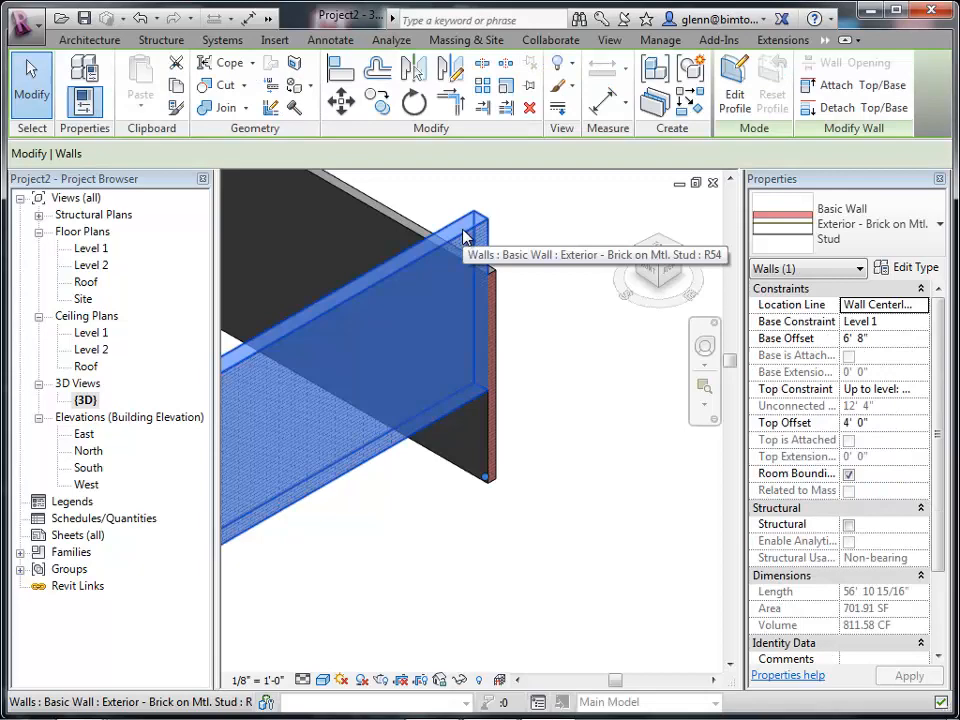
click(876, 229)
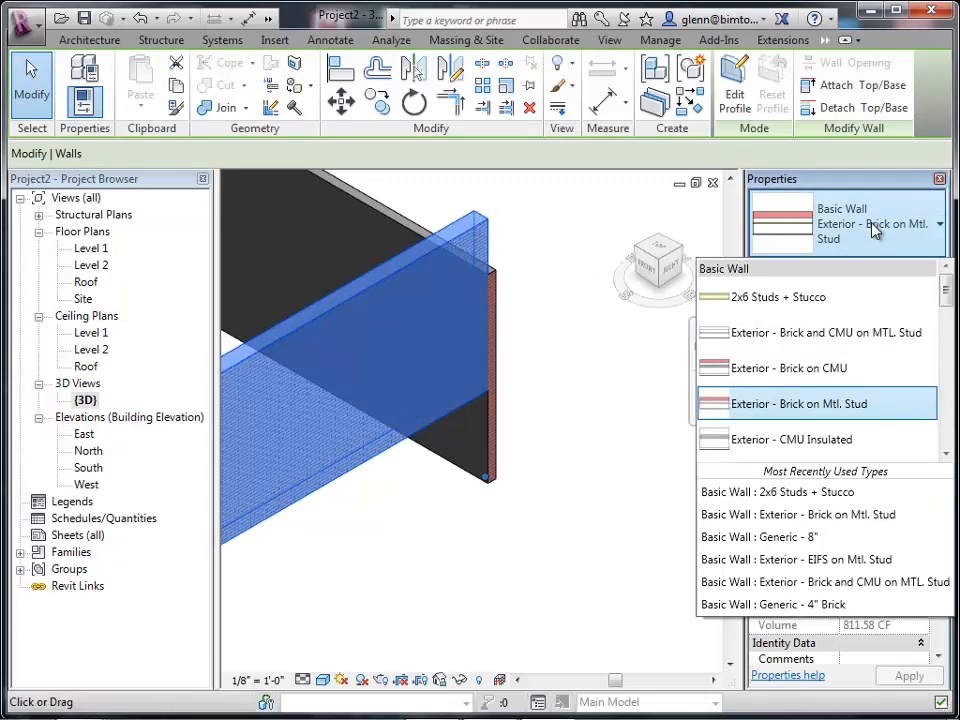
click(846, 298)
click(640, 443)
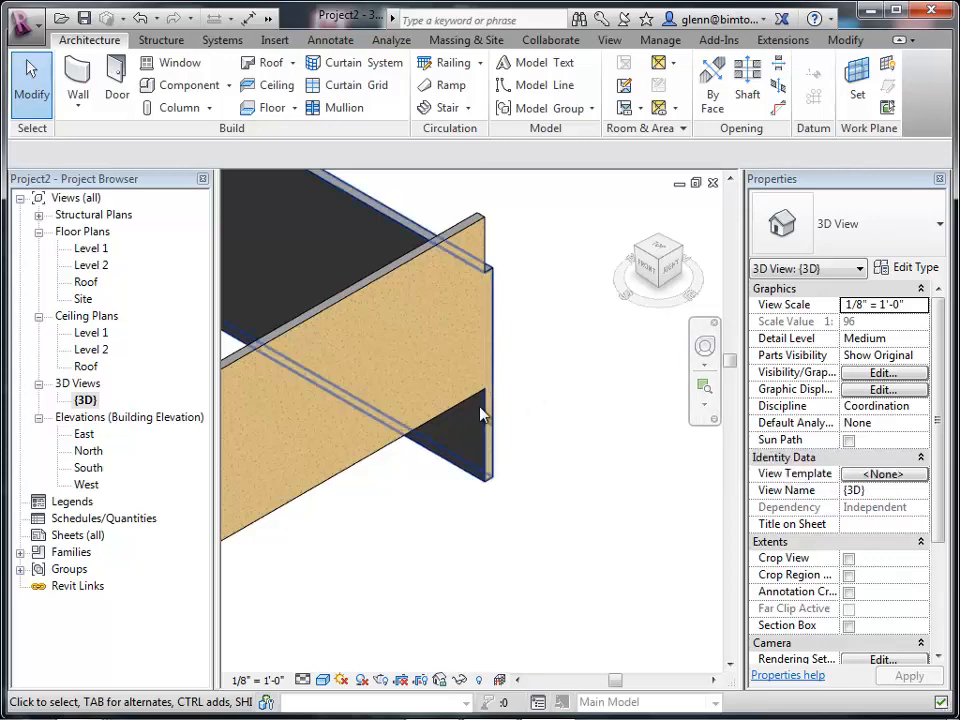
Set that wall's base offset to 0' 0".
click(437, 424)
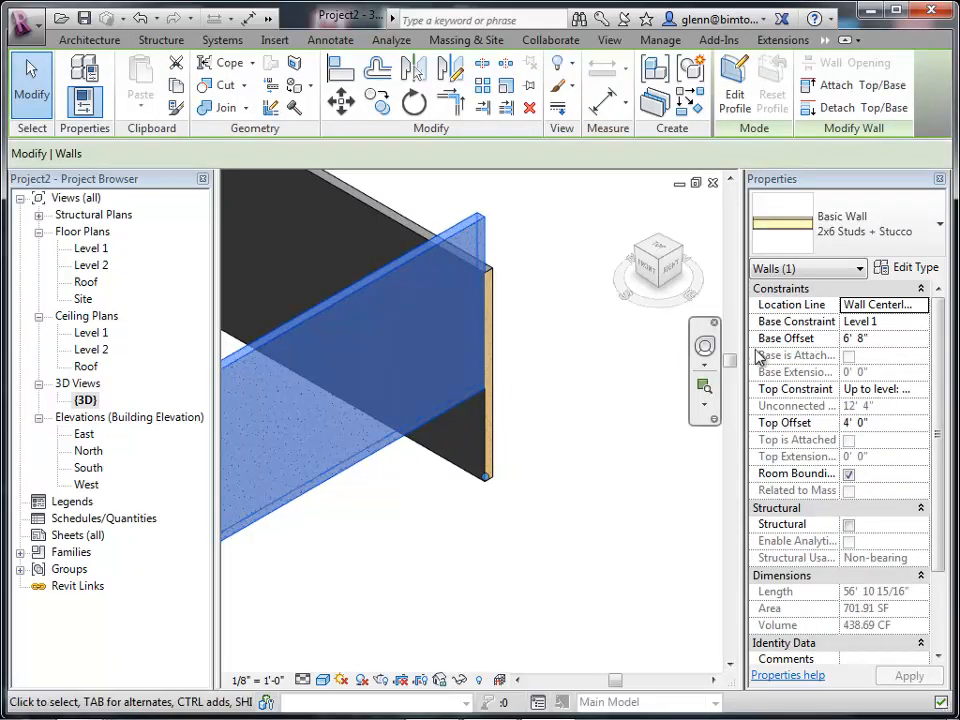
click(878, 338)
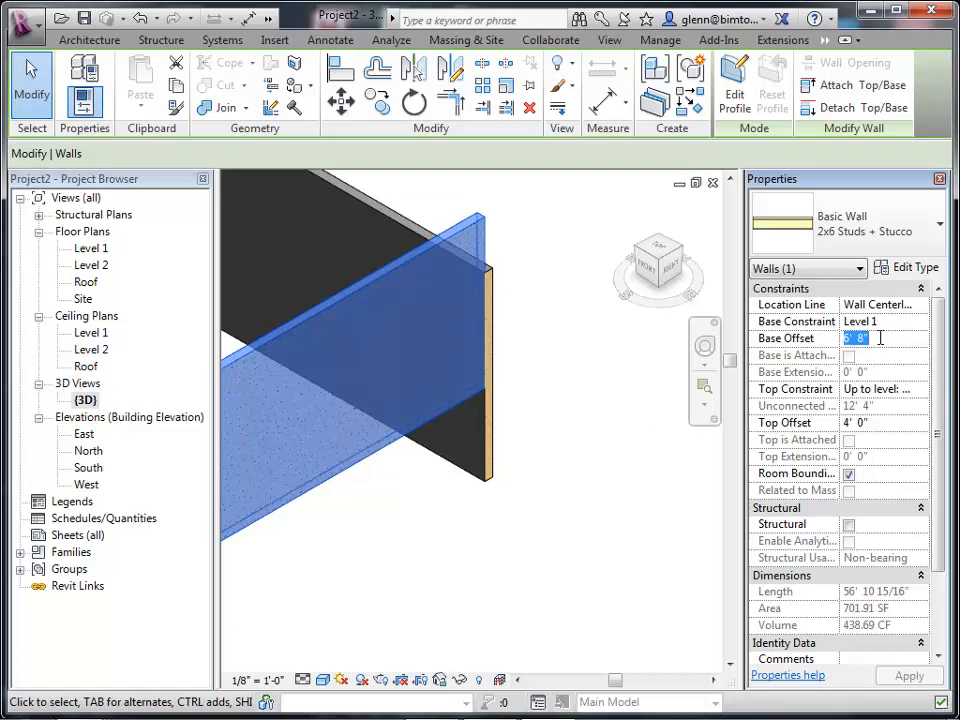
text(0)
click(905, 676)
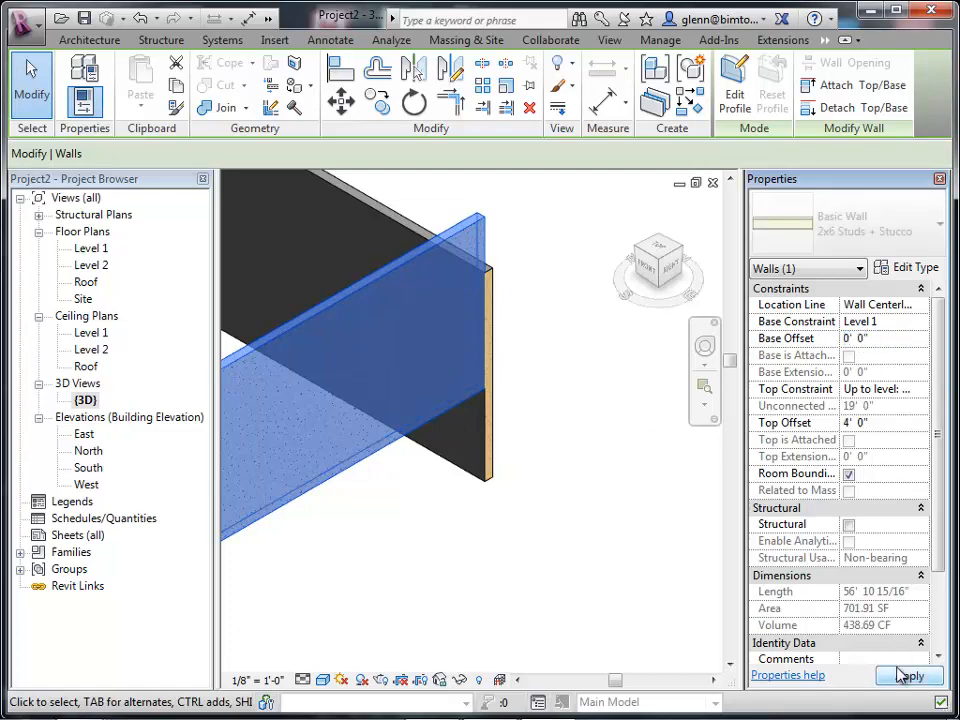
click(634, 658)
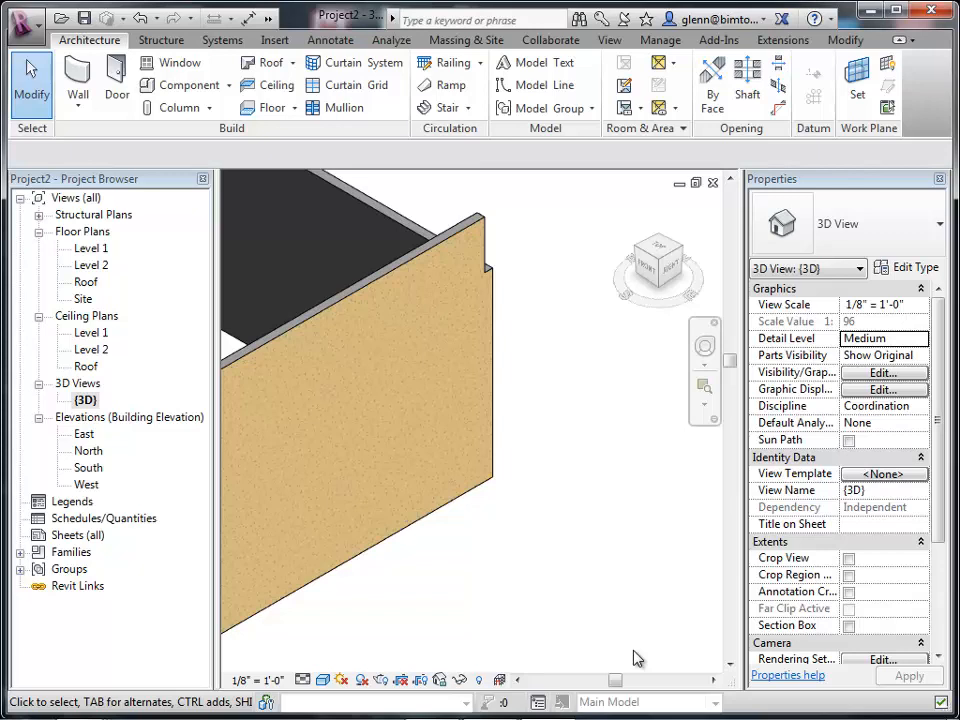
On Level 1, draw a horizontal Interior - 4 7/8" Partition (1-hr) wall across the building, about 25'-6" below the top exterior wall.
double_click(90, 250)
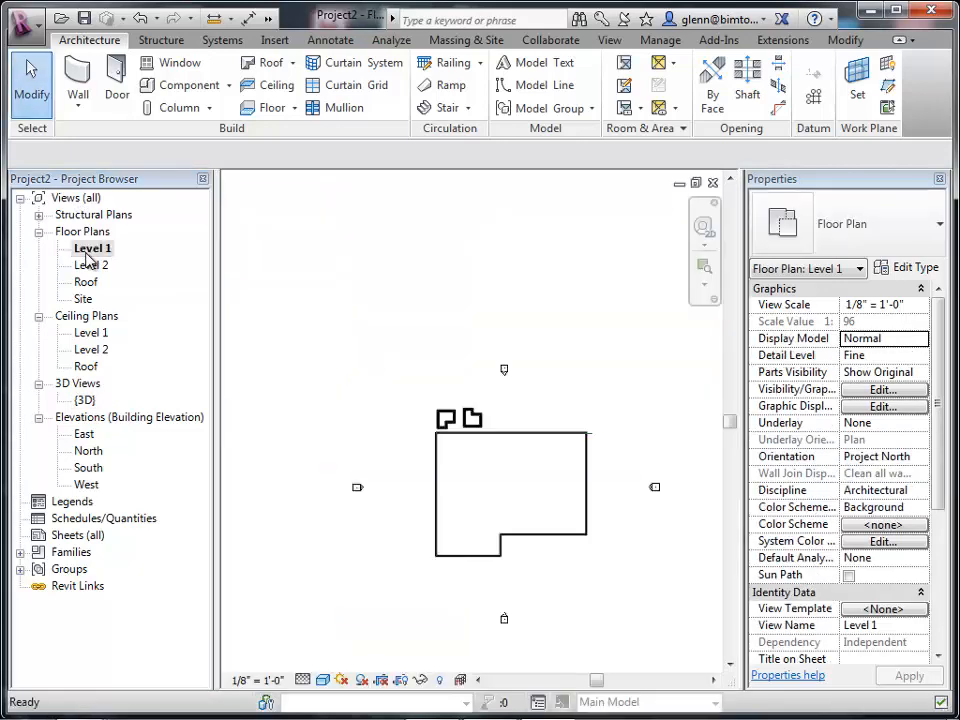
click(706, 268)
drag(425, 418, 612, 580)
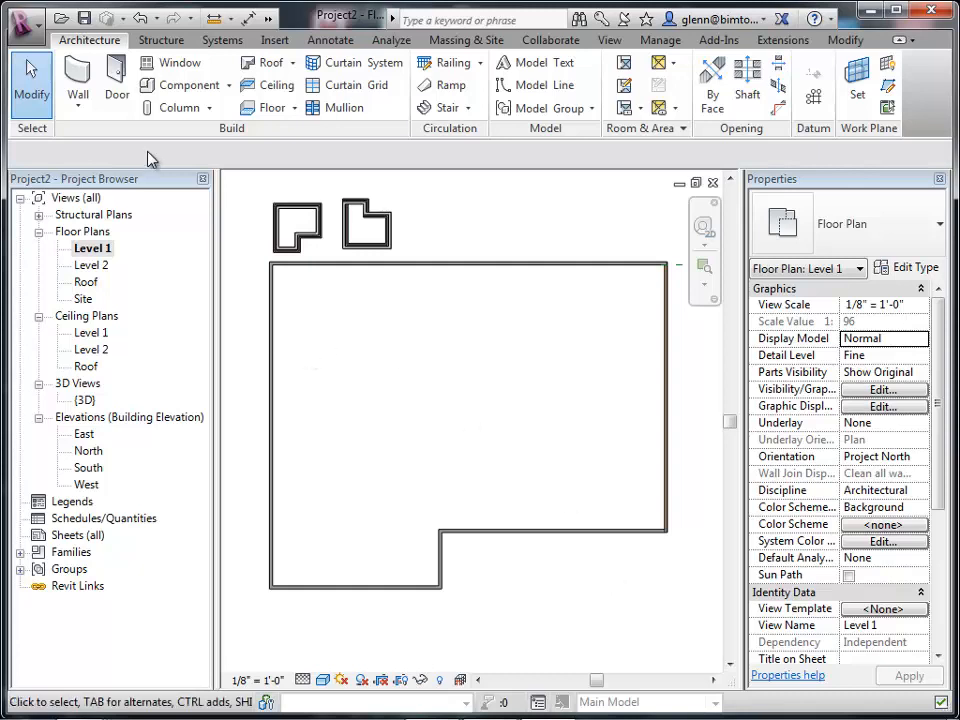
click(78, 105)
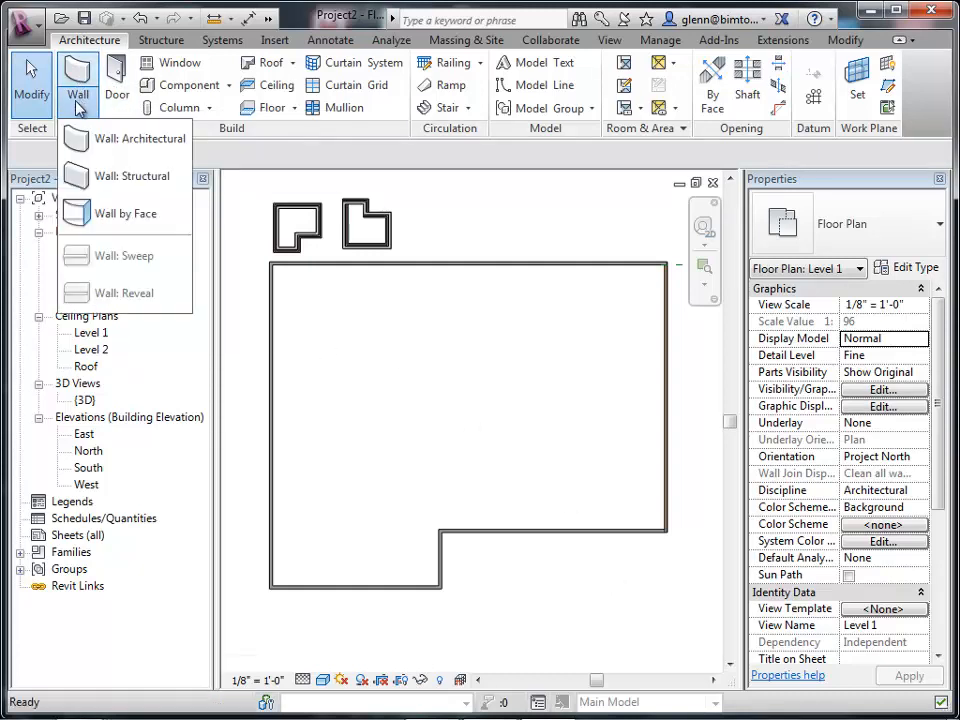
click(83, 140)
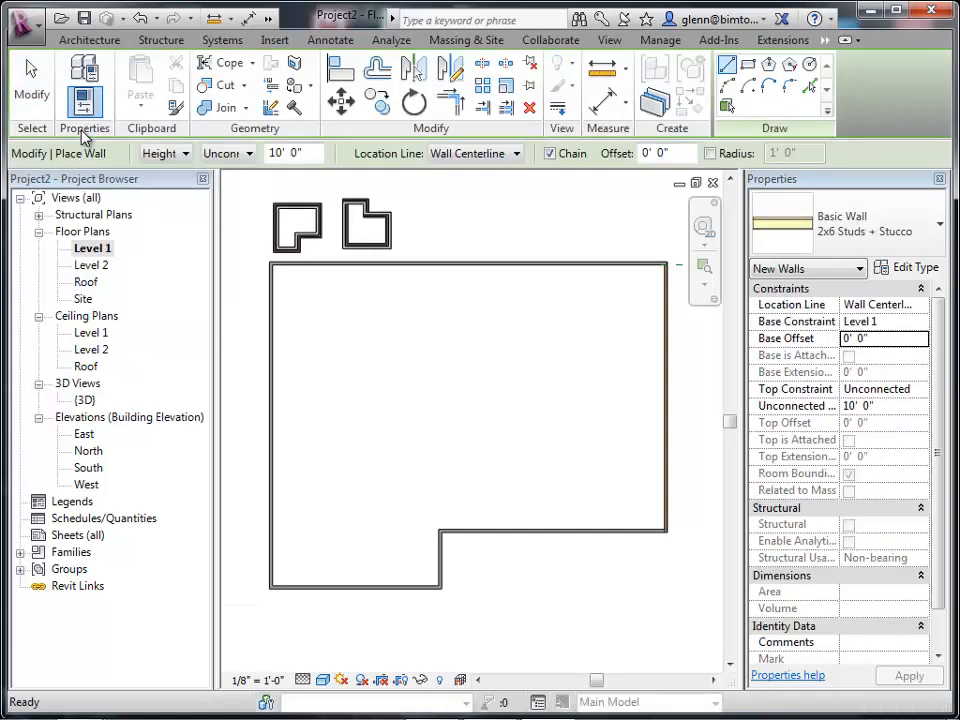
click(870, 243)
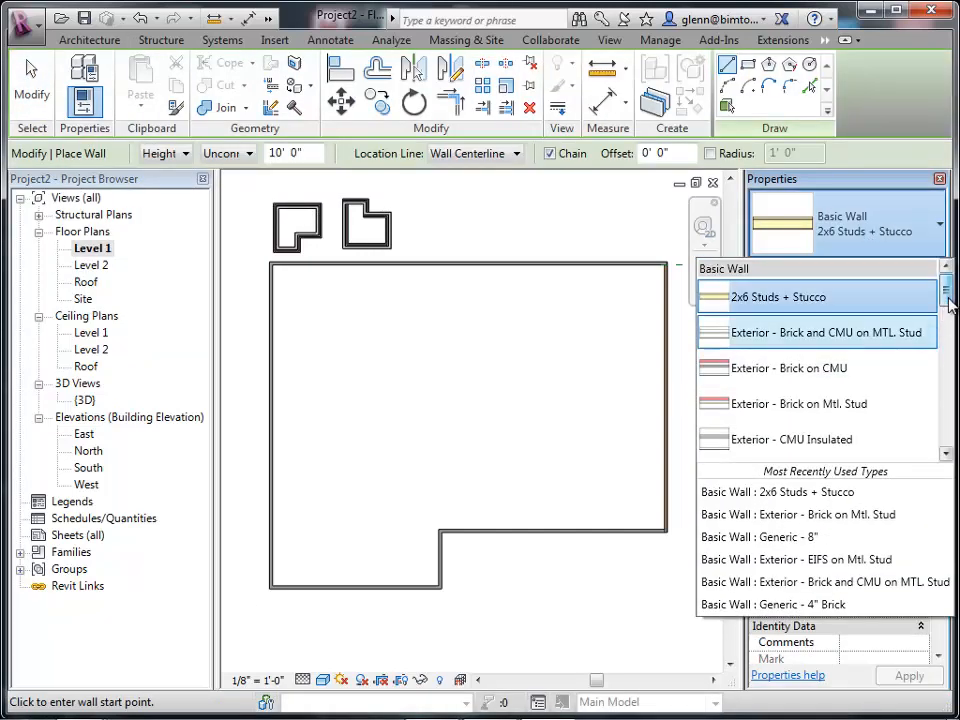
drag(946, 298, 955, 398)
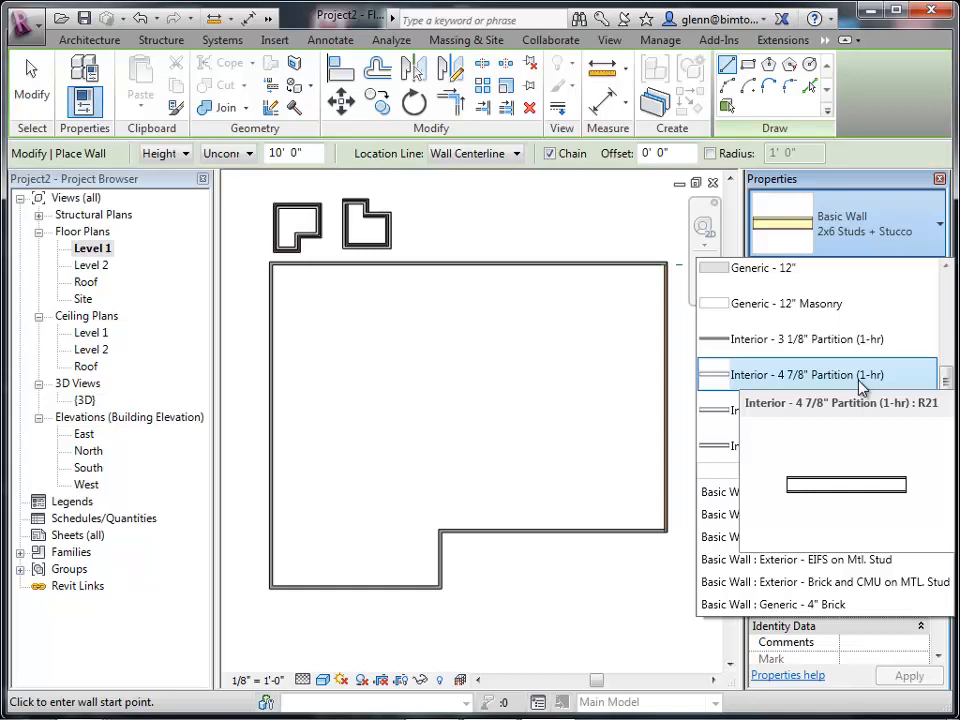
click(748, 384)
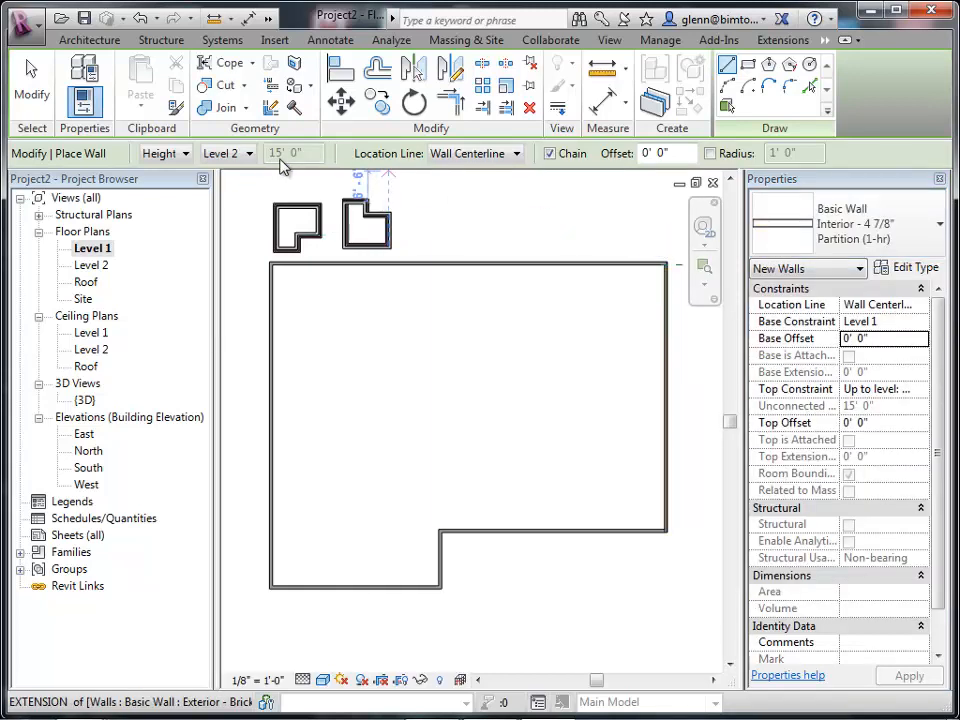
click(272, 384)
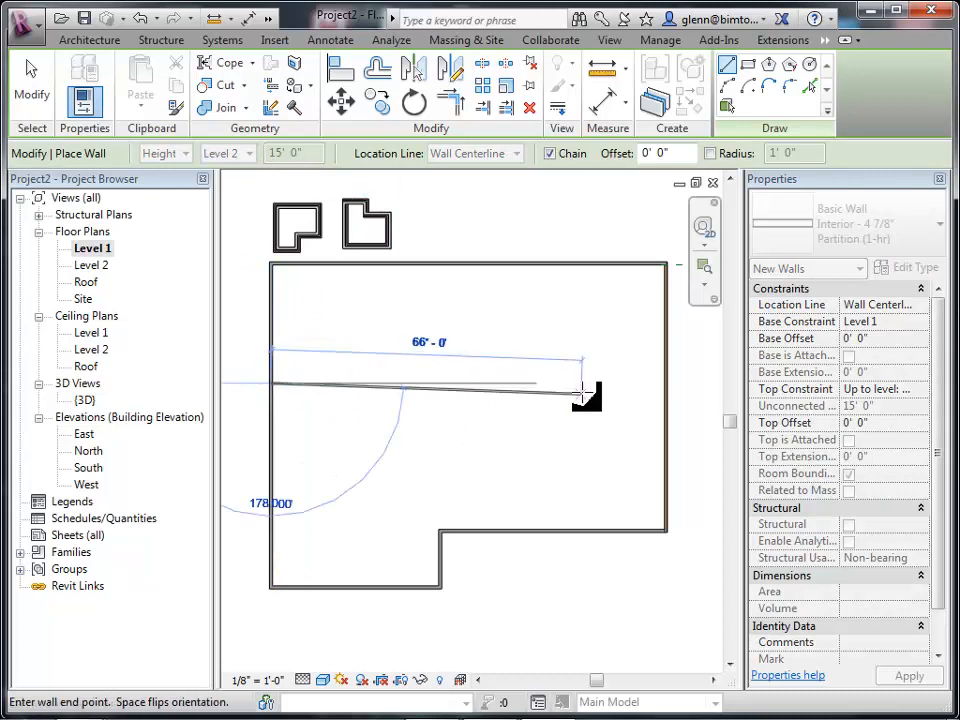
click(665, 383)
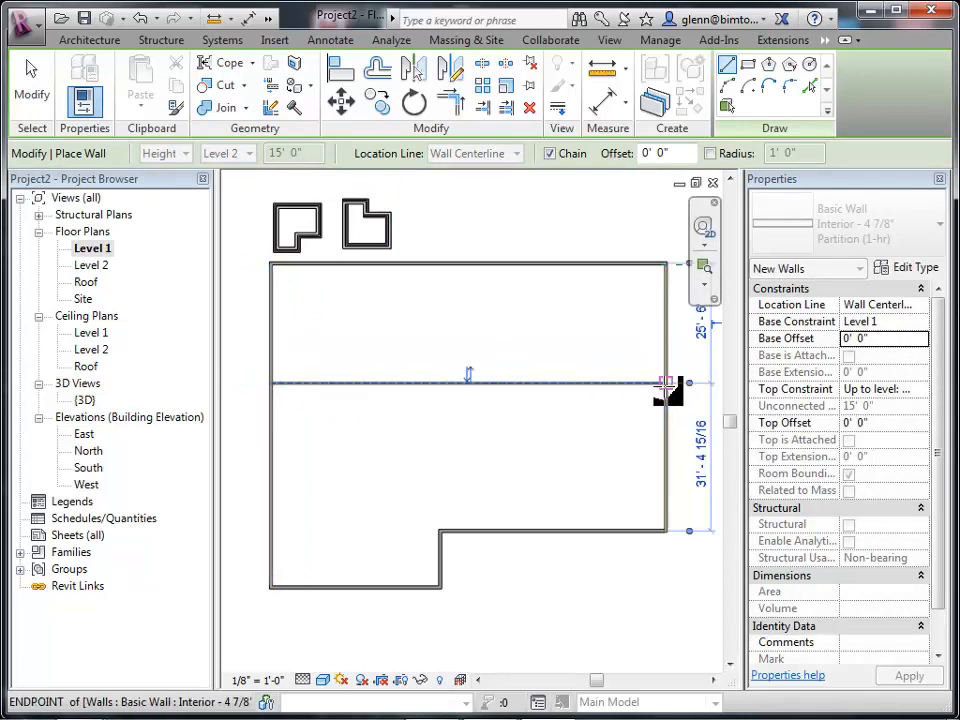
key(Escape)
Draw a vertical interior partition from the top exterior wall down to the horizontal partition, about a third of the way across.
click(388, 264)
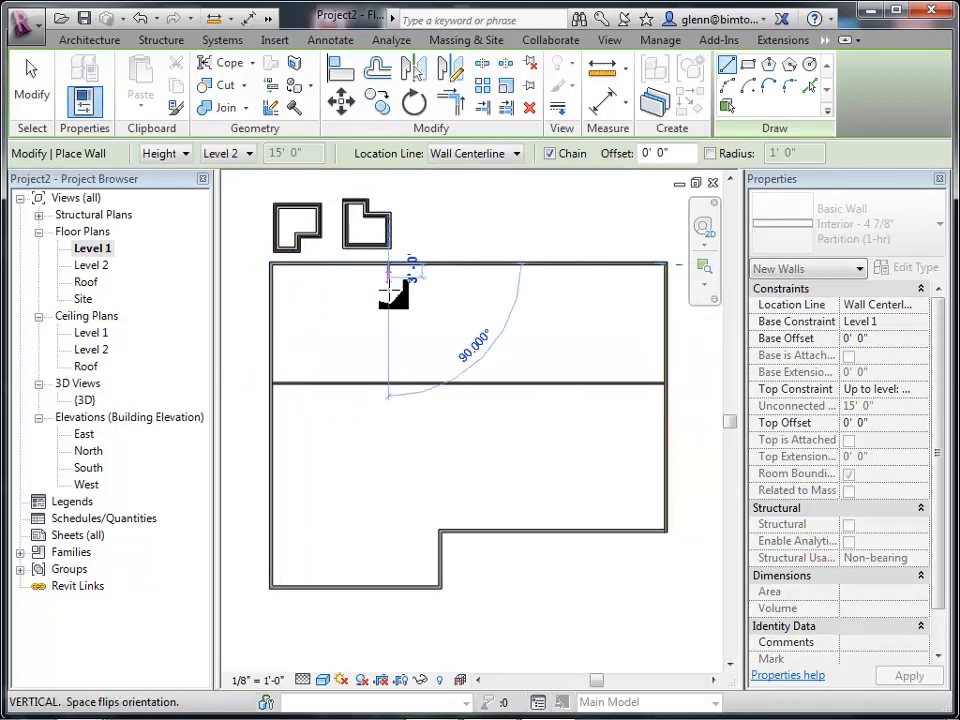
click(390, 385)
key(Escape)
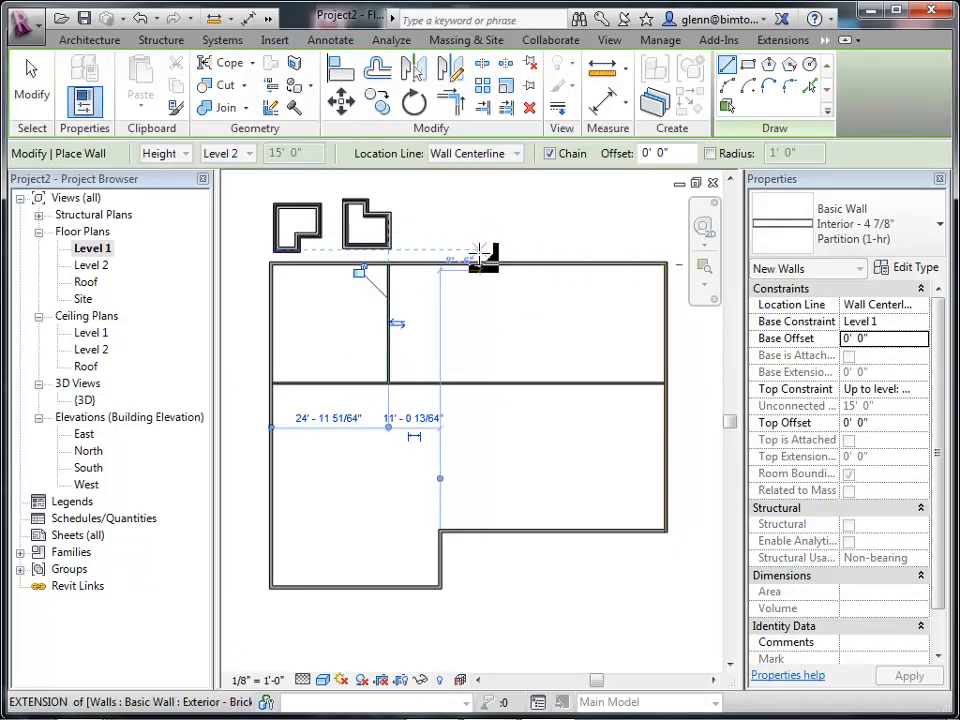
Draw a second vertical partition from the top exterior wall down to the horizontal partition, further right.
click(481, 264)
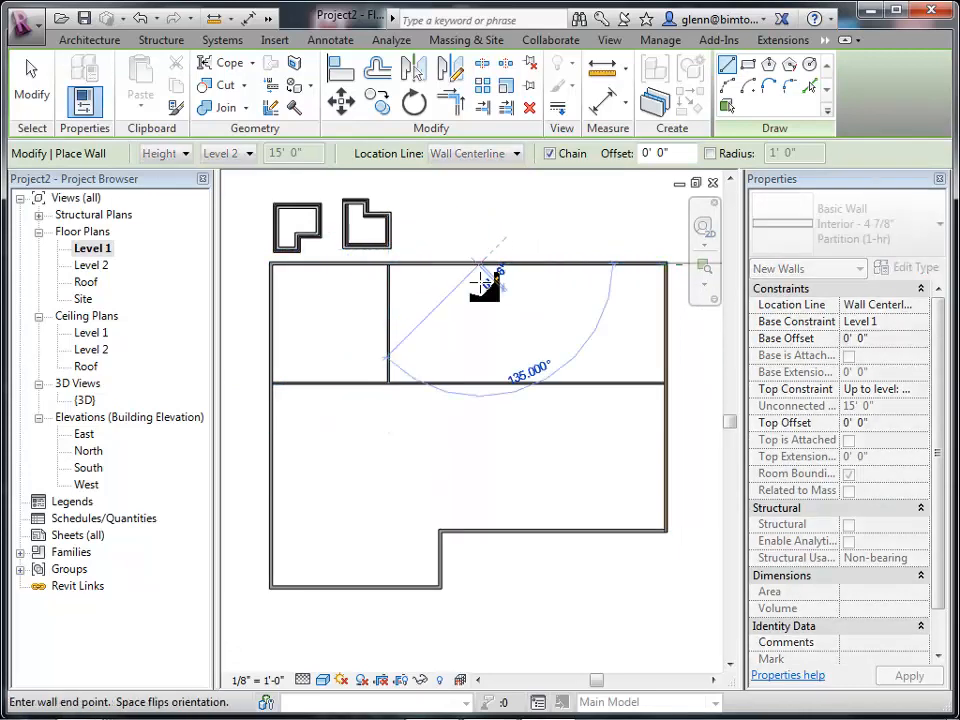
click(481, 385)
key(Escape)
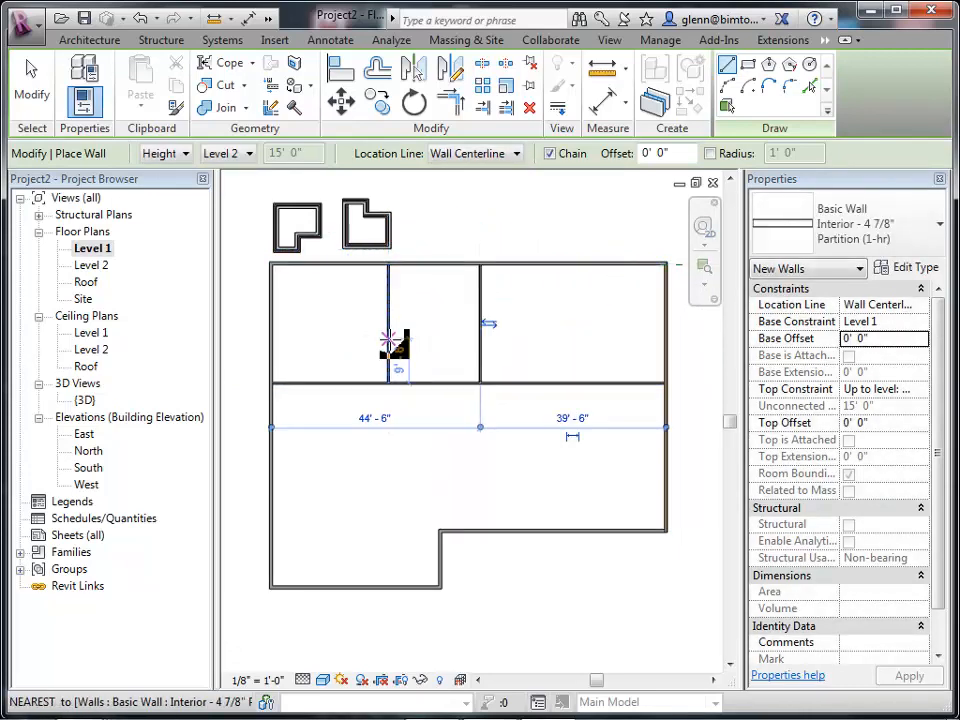
Draw a horizontal partition between the two vertical partitions, about 16' below the top exterior wall.
click(390, 340)
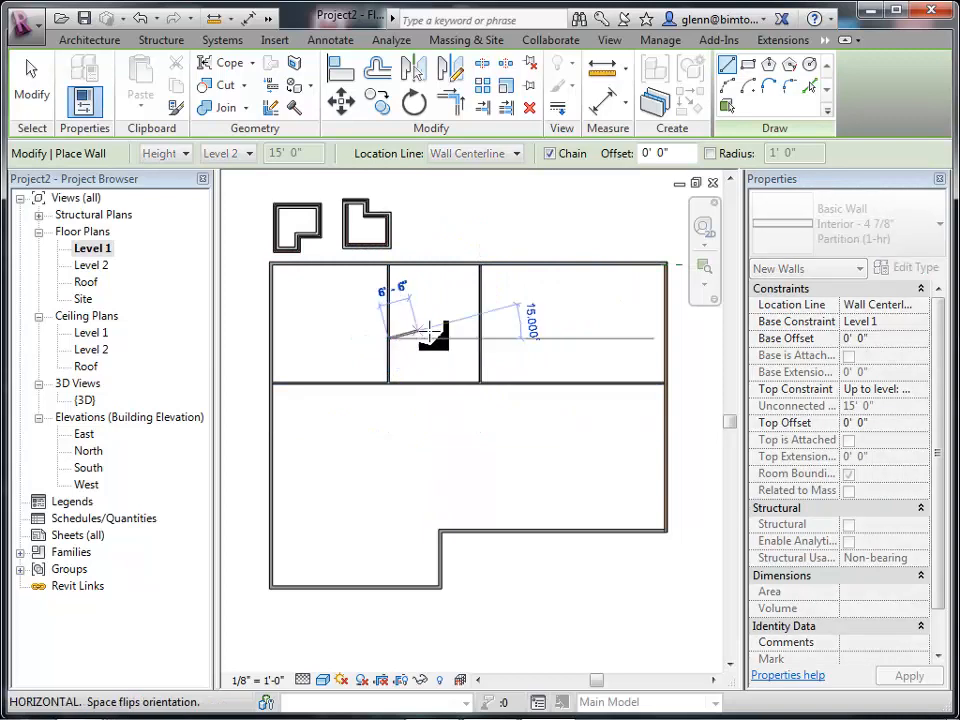
click(481, 340)
key(Escape)
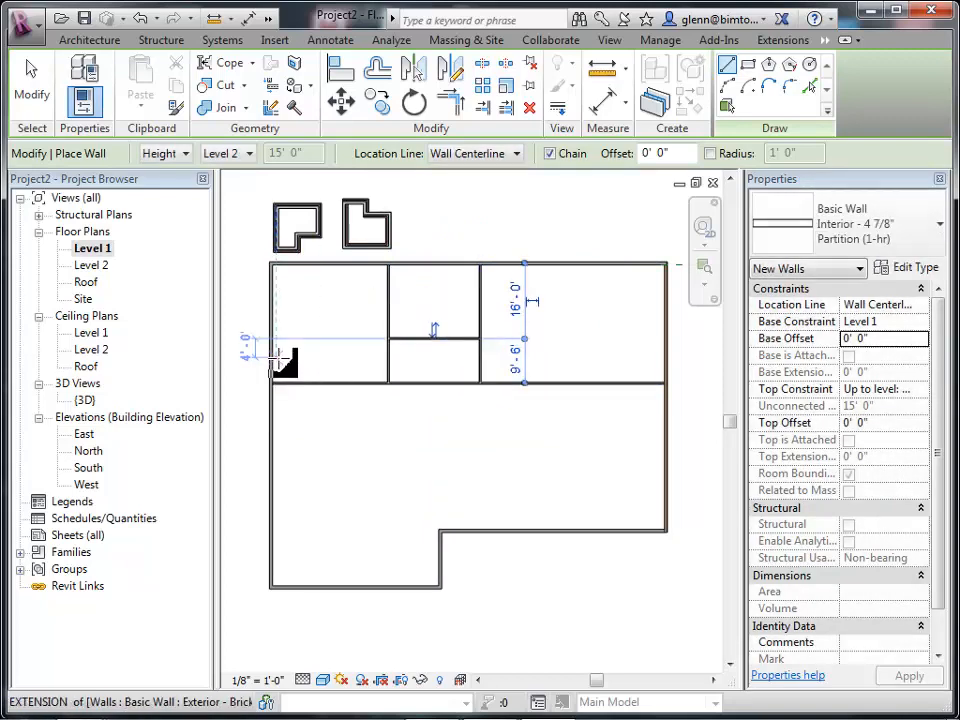
Draw an L-shaped partition from the left exterior wall across and down to the horizontal partition, closing a small room.
click(275, 360)
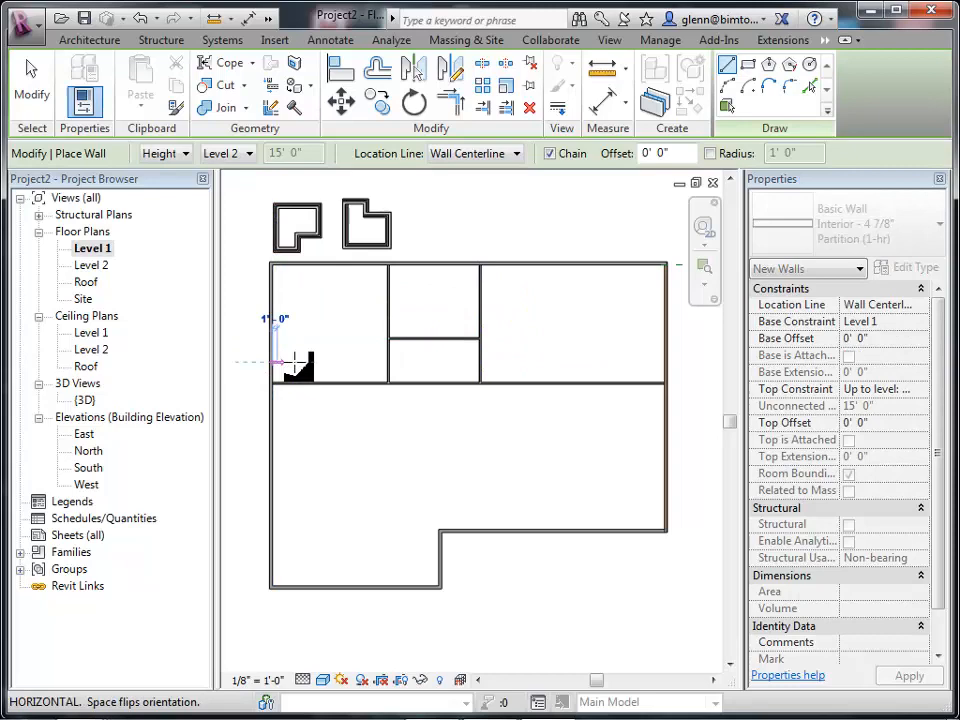
click(355, 365)
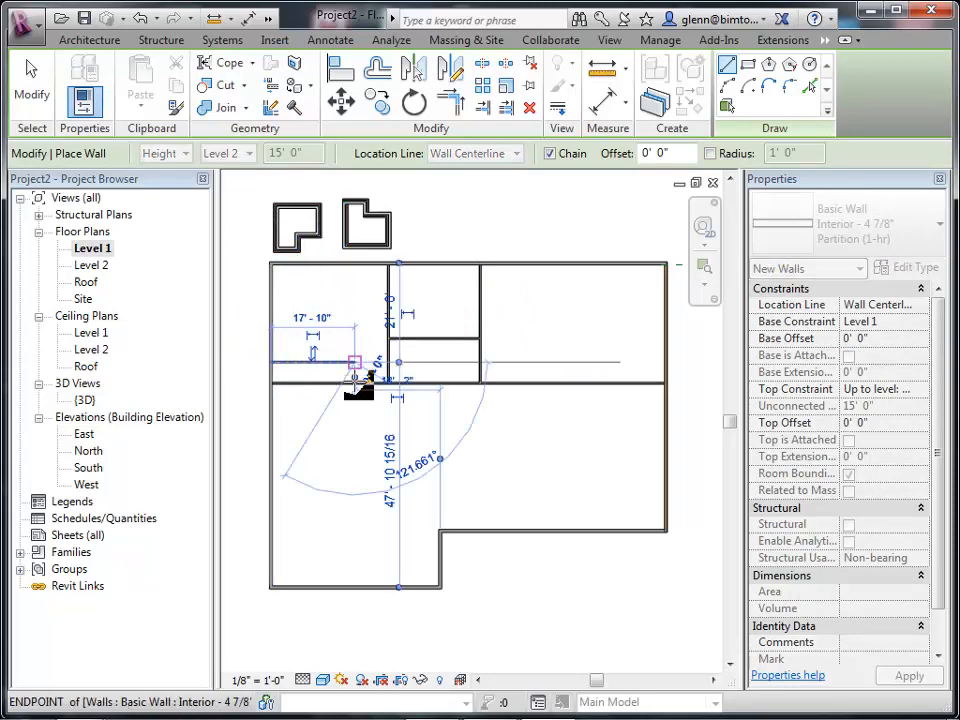
click(357, 383)
key(Escape)
click(24, 74)
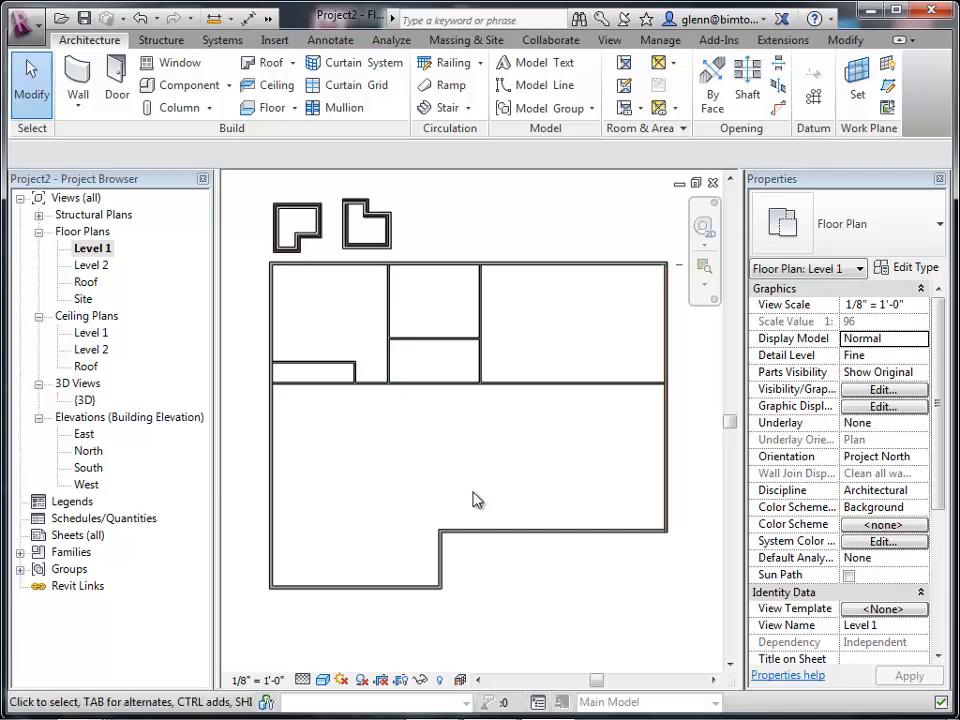
Delete the two stray wall outlines above the building.
drag(261, 189, 403, 259)
key(Delete)
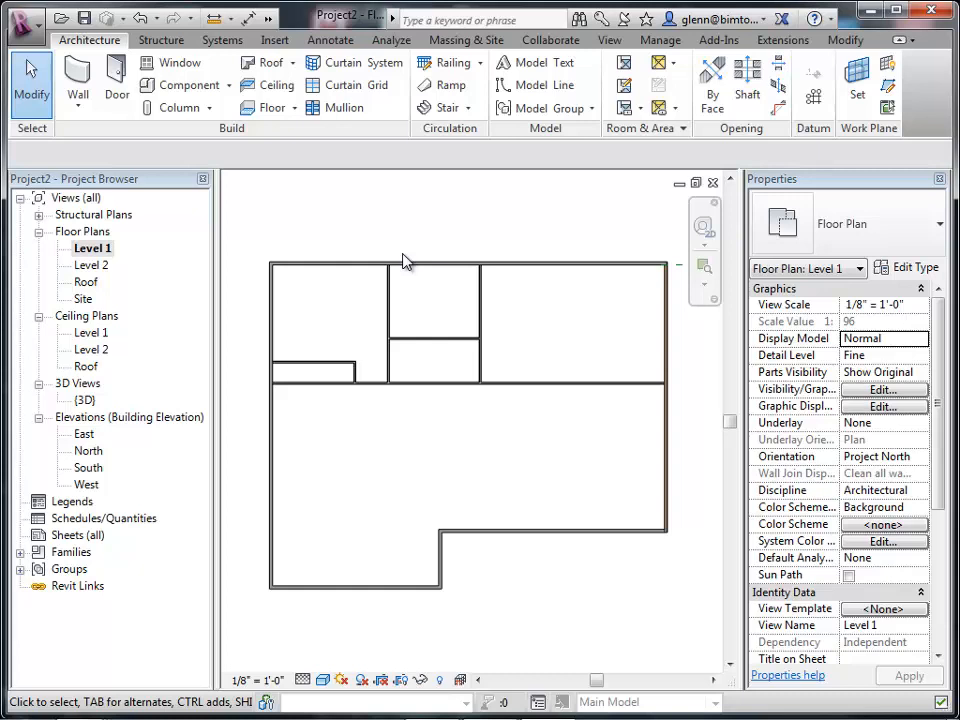
Move the first vertical partition to 20' from the left exterior wall.
click(390, 294)
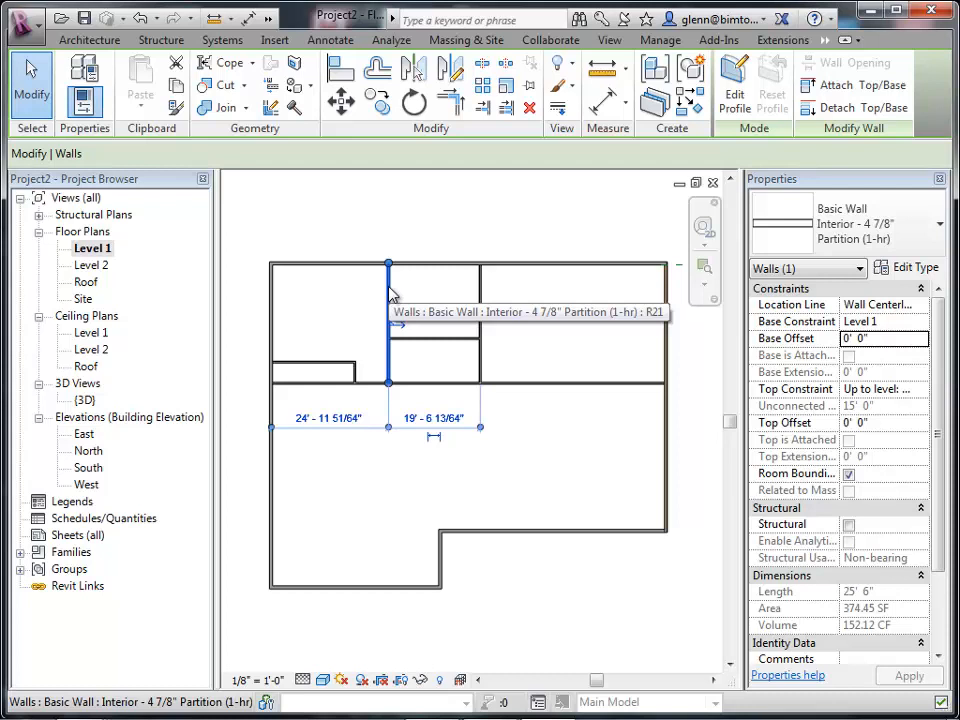
click(305, 421)
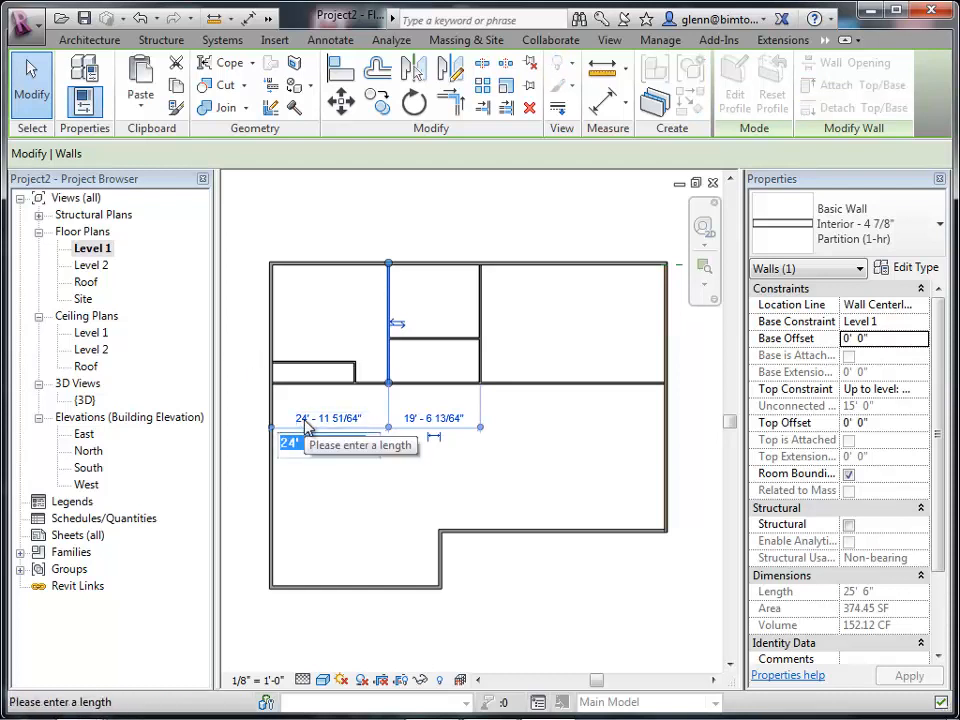
text(20)
key(Return)
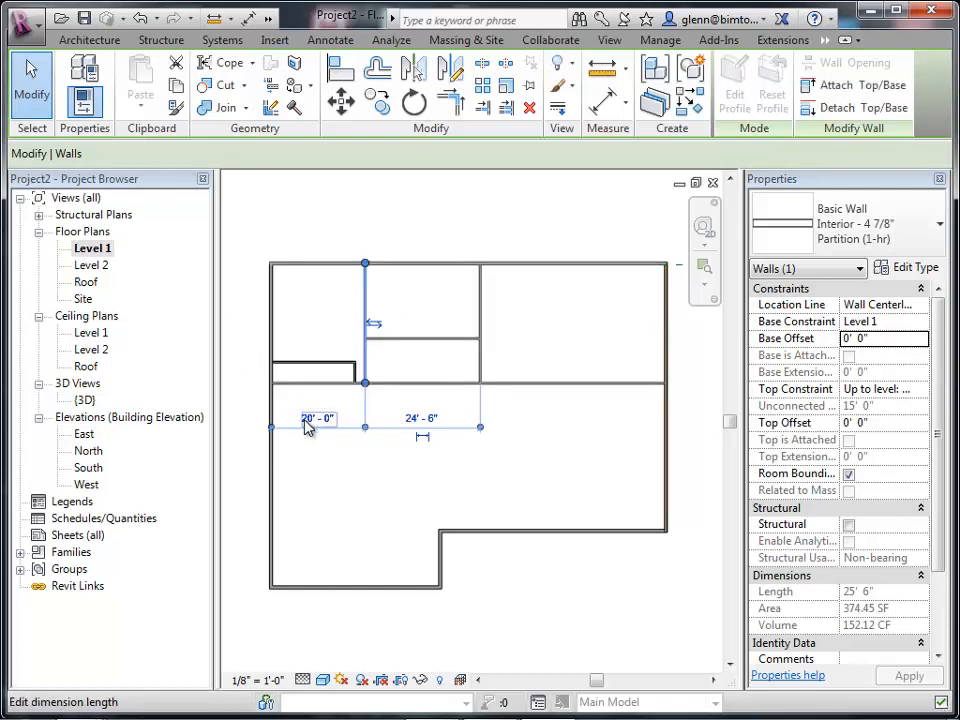
Set the small room's vertical wall to 15' from the left exterior wall.
click(356, 373)
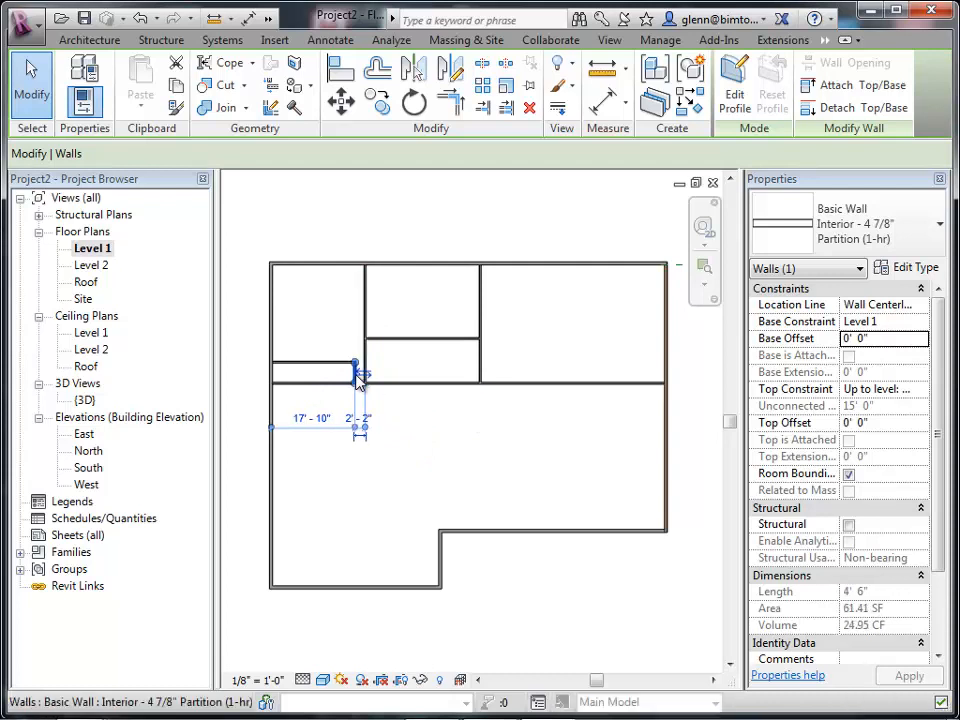
click(303, 421)
text(15)
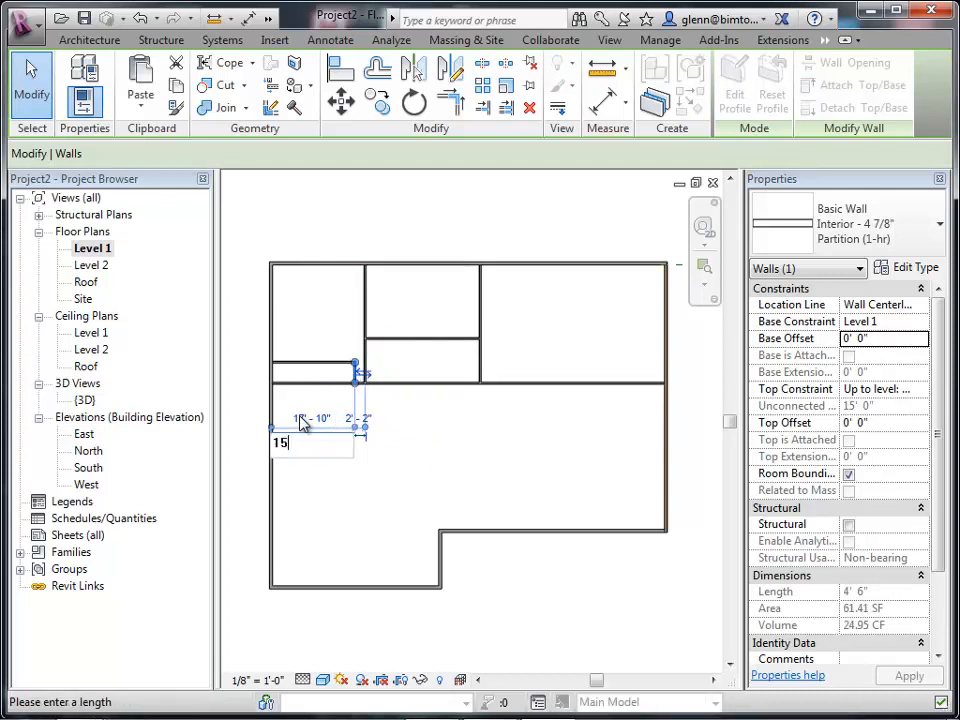
key(Return)
click(347, 480)
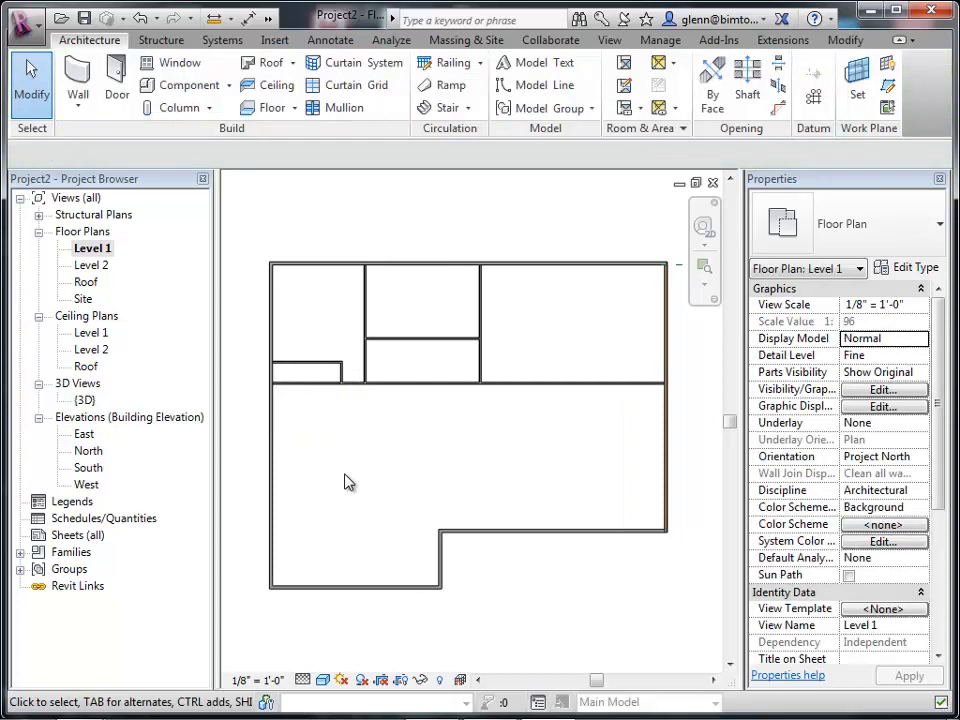
click(401, 345)
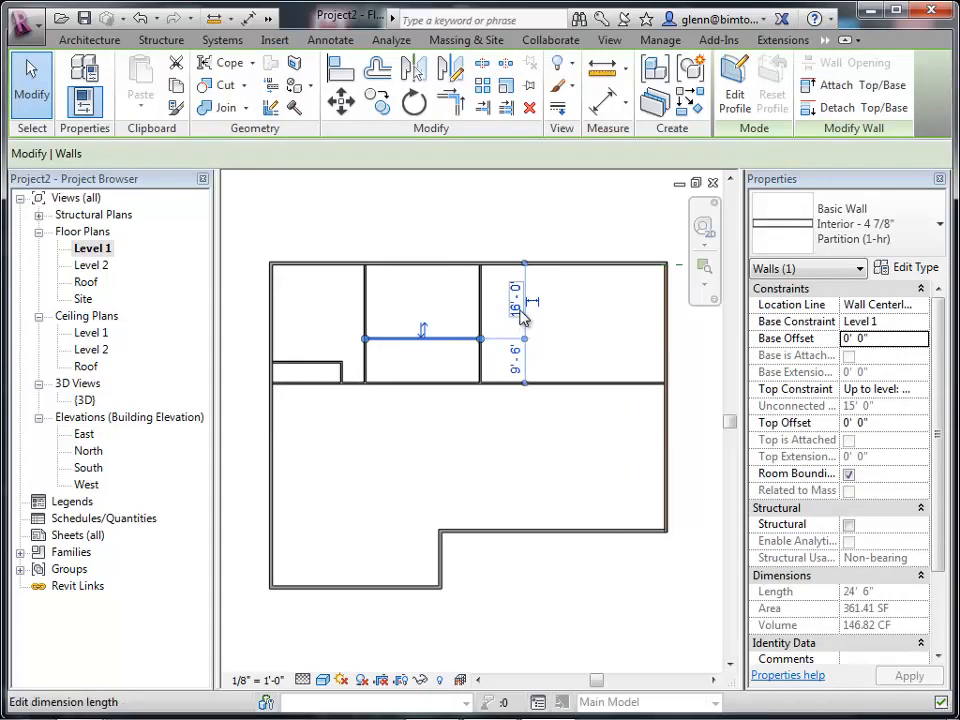
click(560, 427)
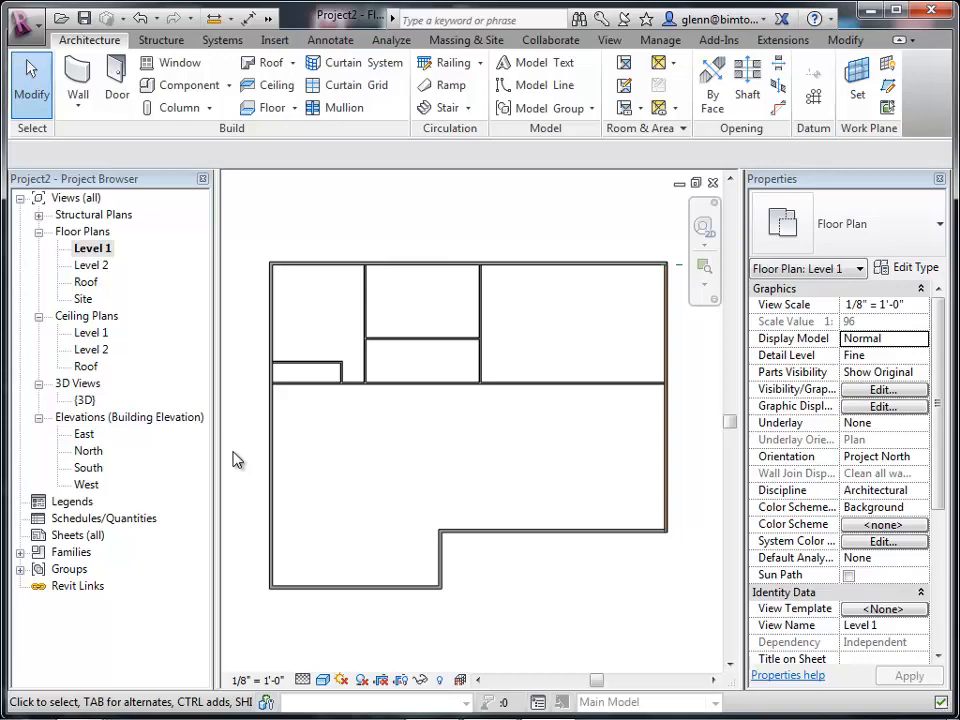
Shrink the footprint: move the right exterior wall in to about 18'-0" past the notch, and raise both lower exterior walls.
click(671, 444)
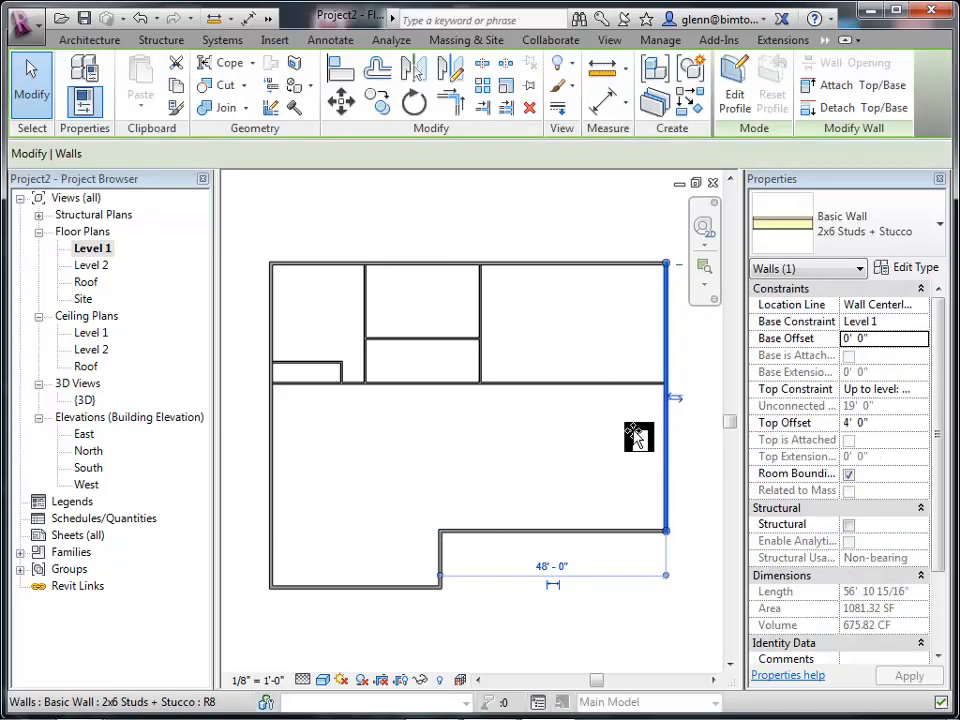
drag(636, 437, 568, 435)
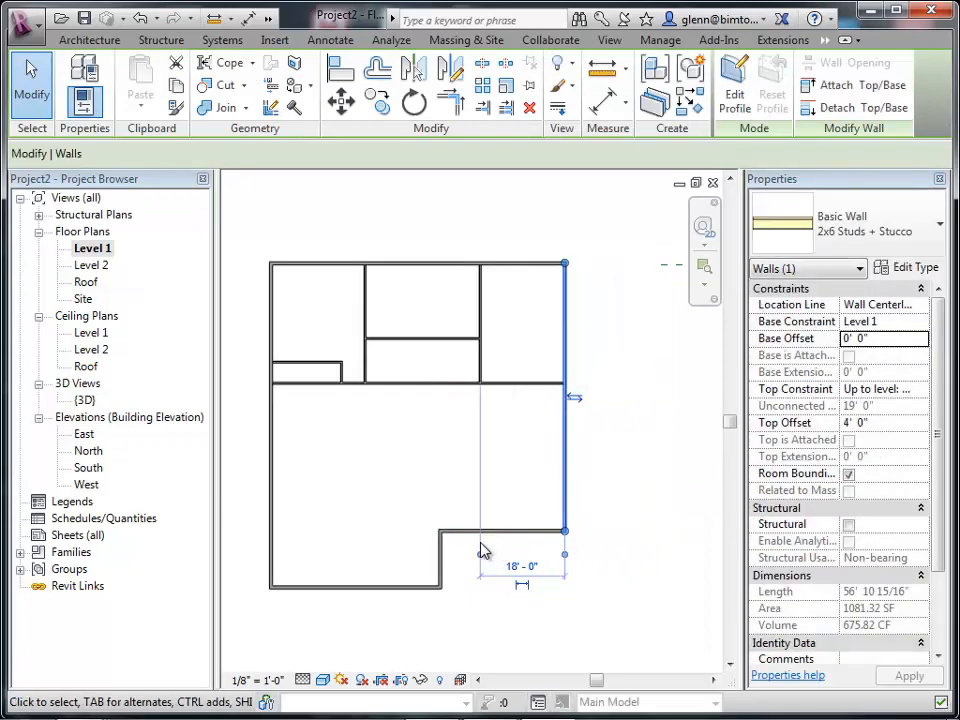
drag(467, 531, 457, 471)
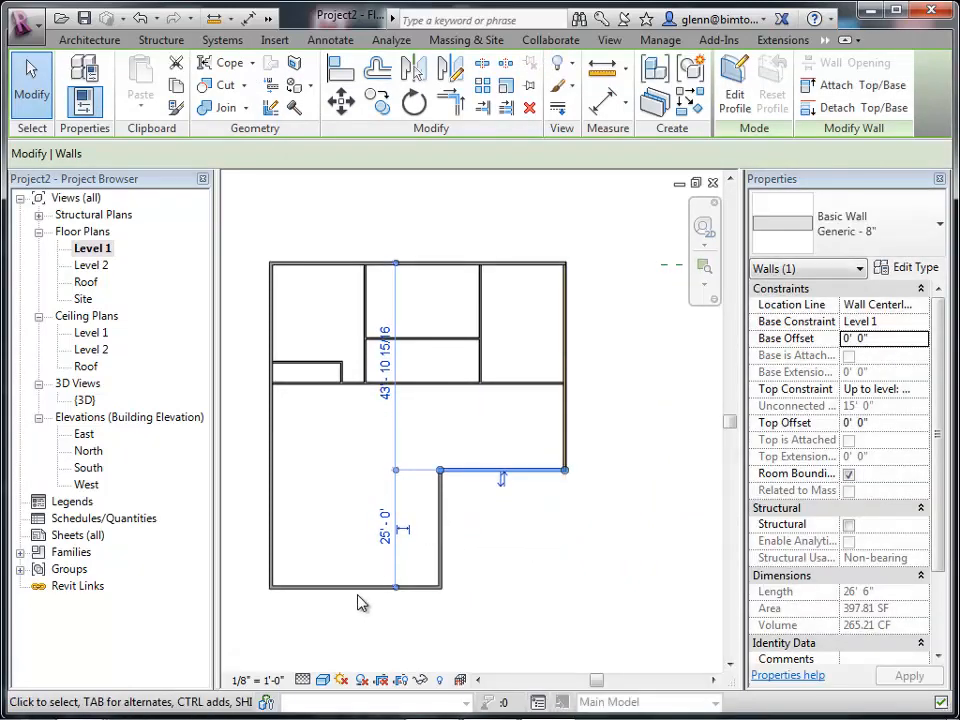
drag(360, 588, 360, 527)
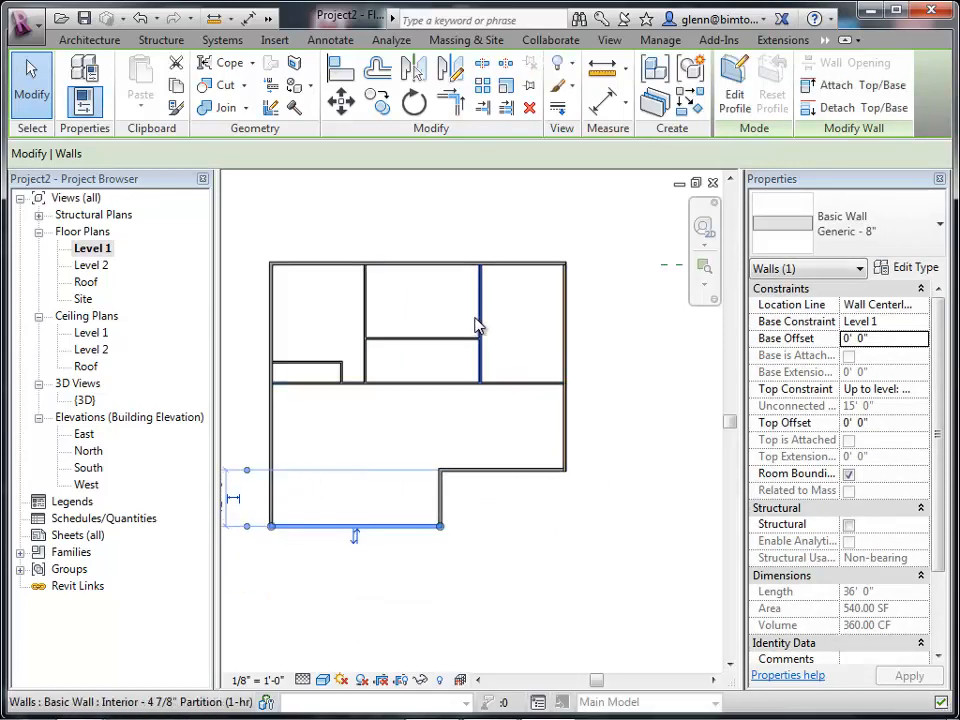
Move the right vertical partition left to line up with the notch corner of the exterior wall.
click(482, 323)
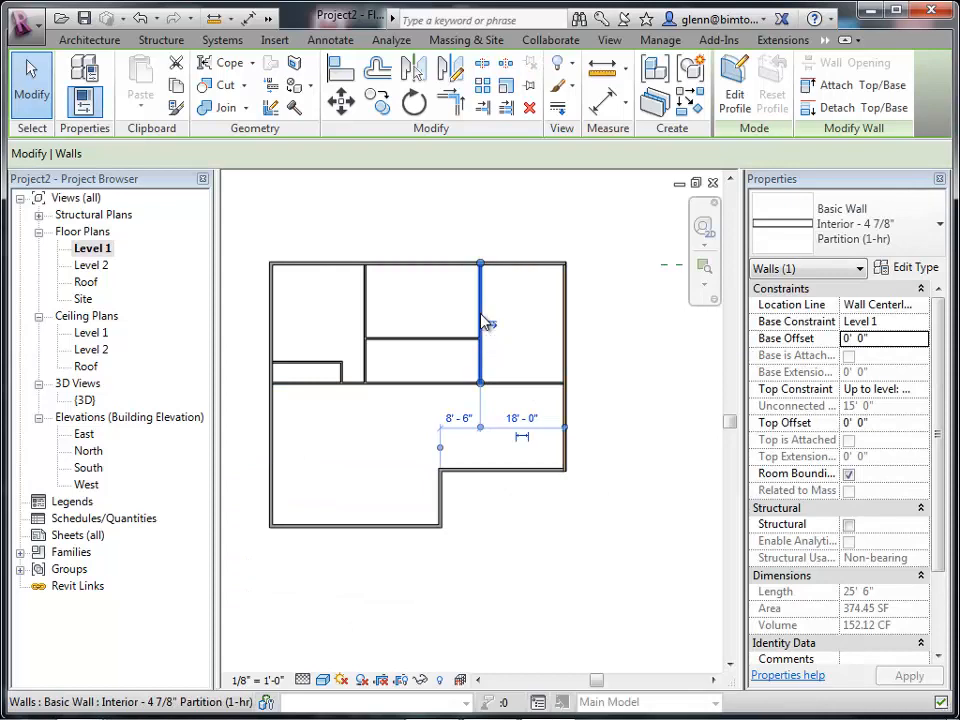
drag(485, 323, 442, 318)
click(401, 474)
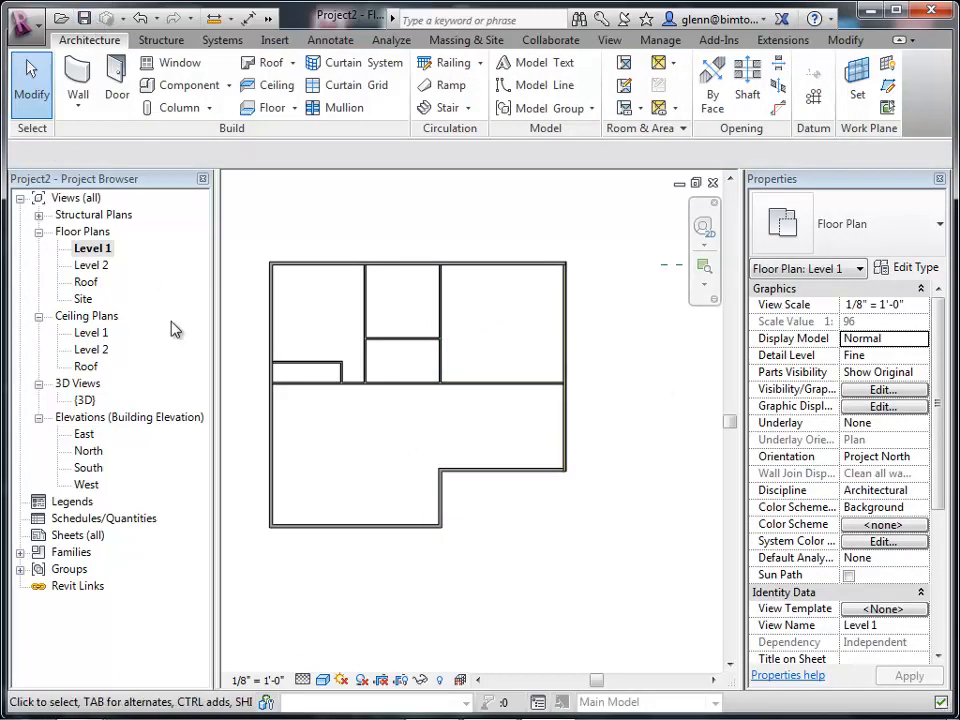
In the 3D view, change the three remaining Generic - 8" exterior walls to the 2x6 Studs + Stucco type.
double_click(85, 401)
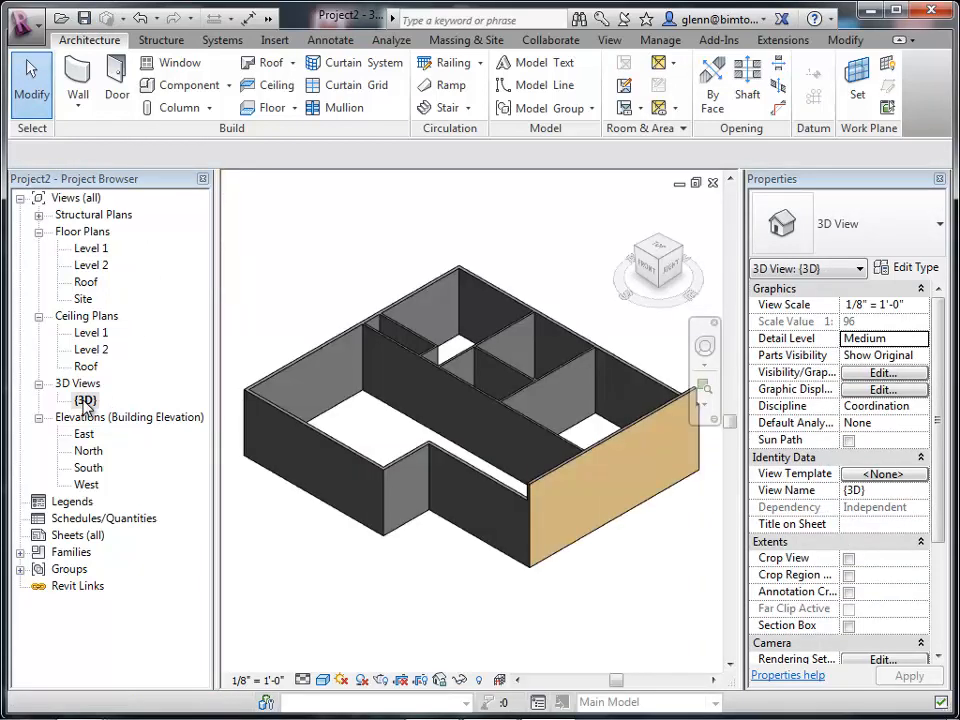
click(335, 444)
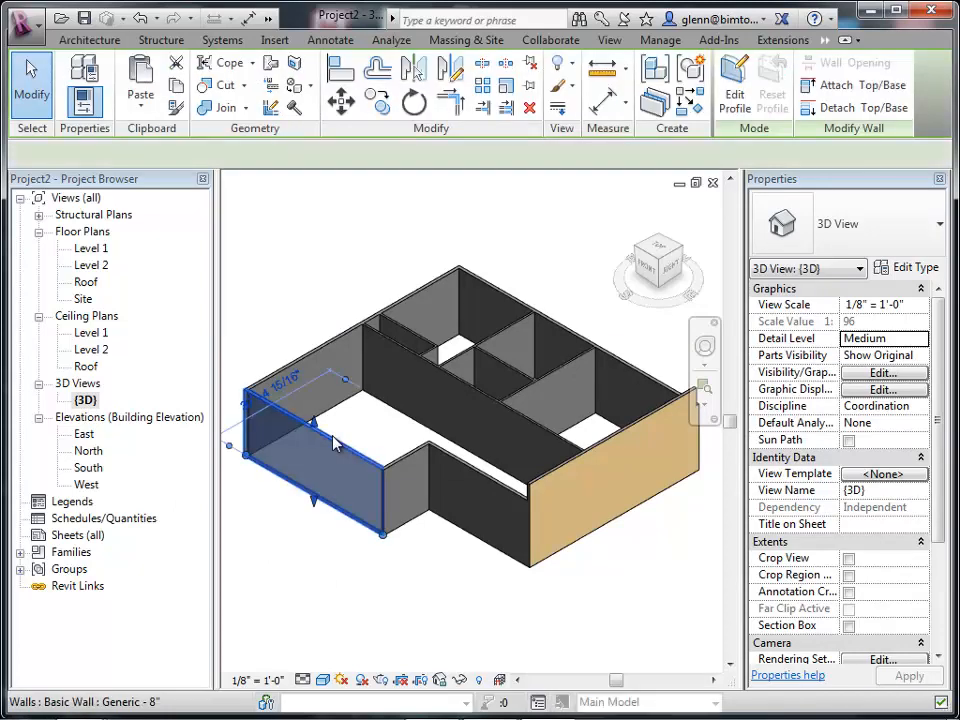
ctrl+click(422, 458)
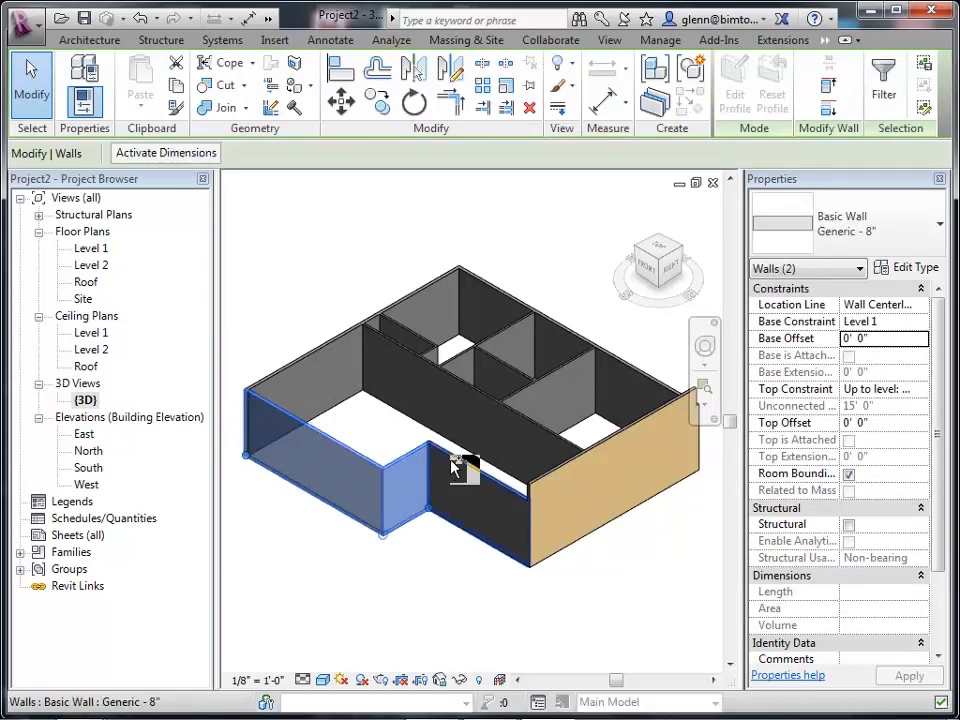
ctrl+click(455, 465)
click(912, 250)
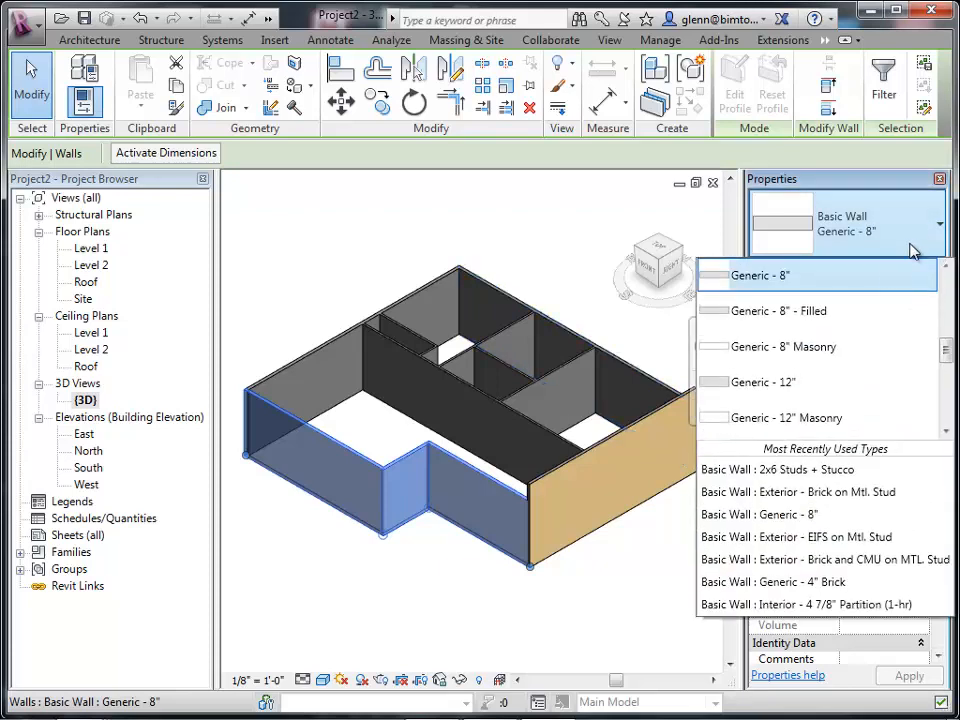
scroll(946, 404, down, 3)
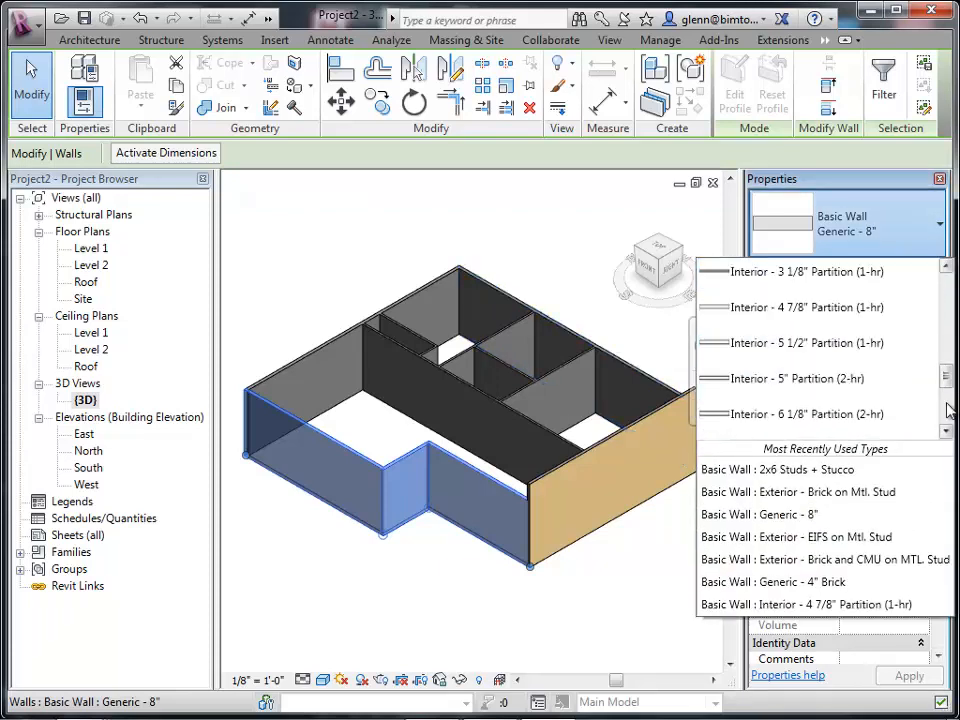
scroll(948, 410, down, 3)
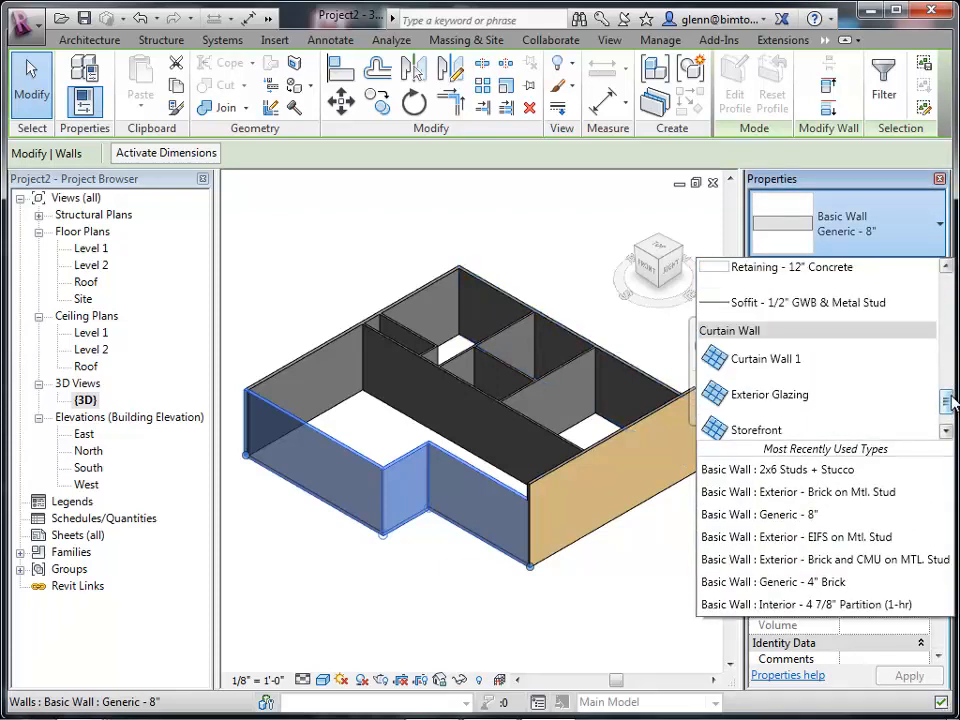
drag(948, 400, 948, 288)
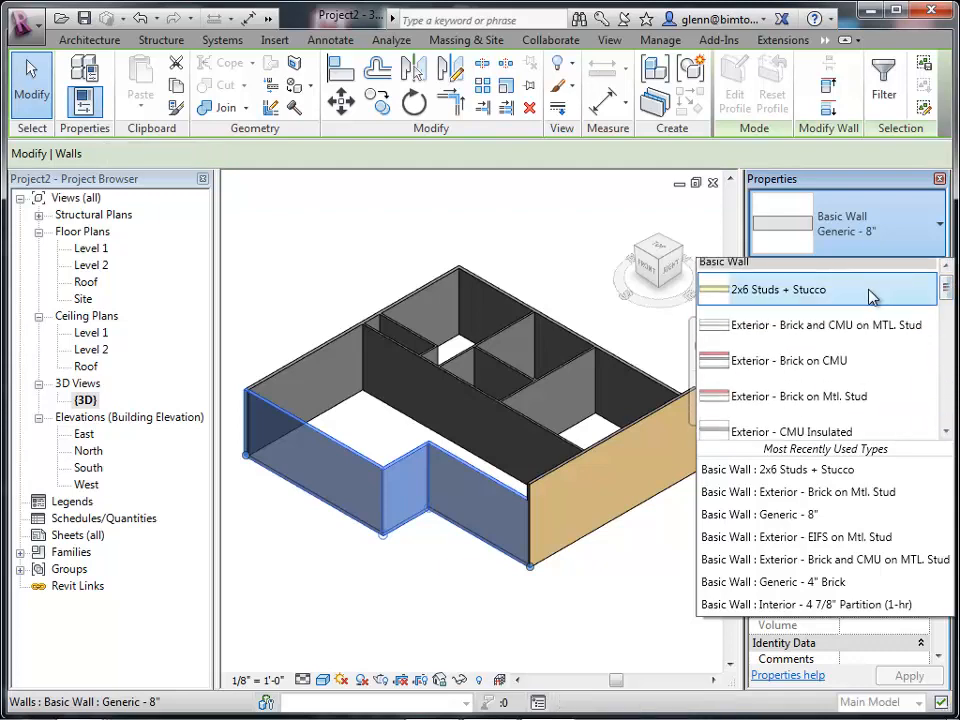
click(875, 291)
click(575, 585)
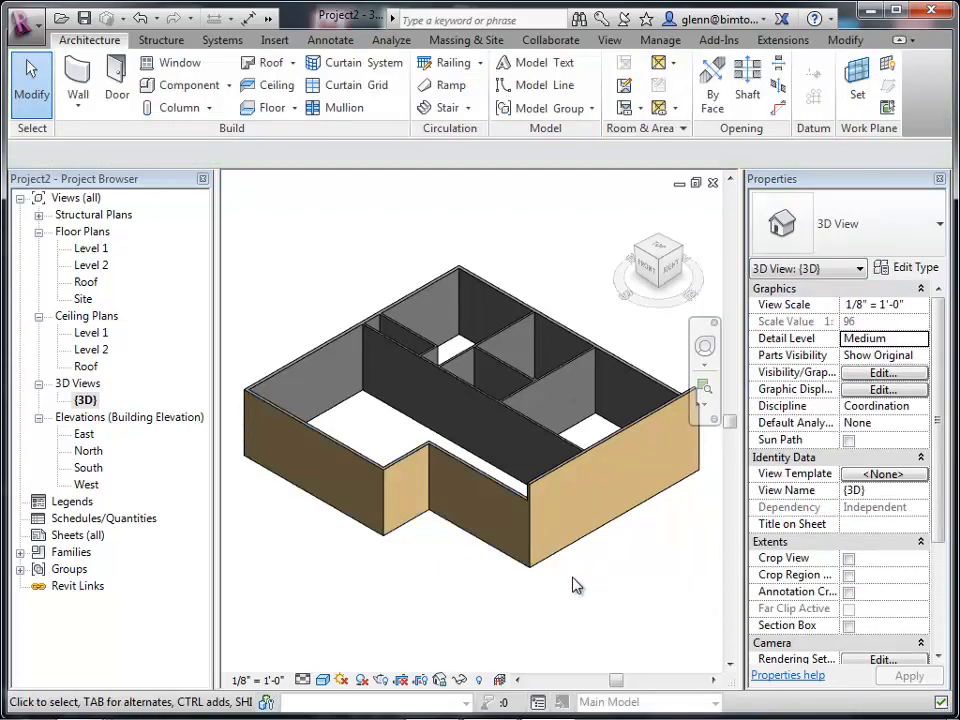
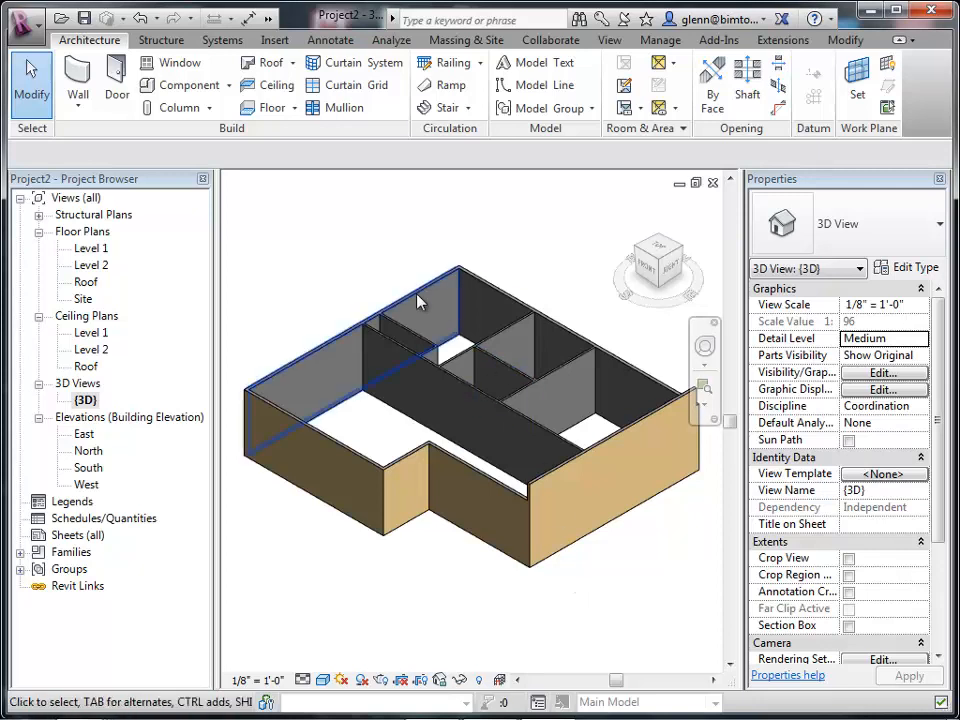
Start the Window tool, choose the Fixed 36" x 48" type, and place windows on the exterior walls in the 3D view.
click(182, 66)
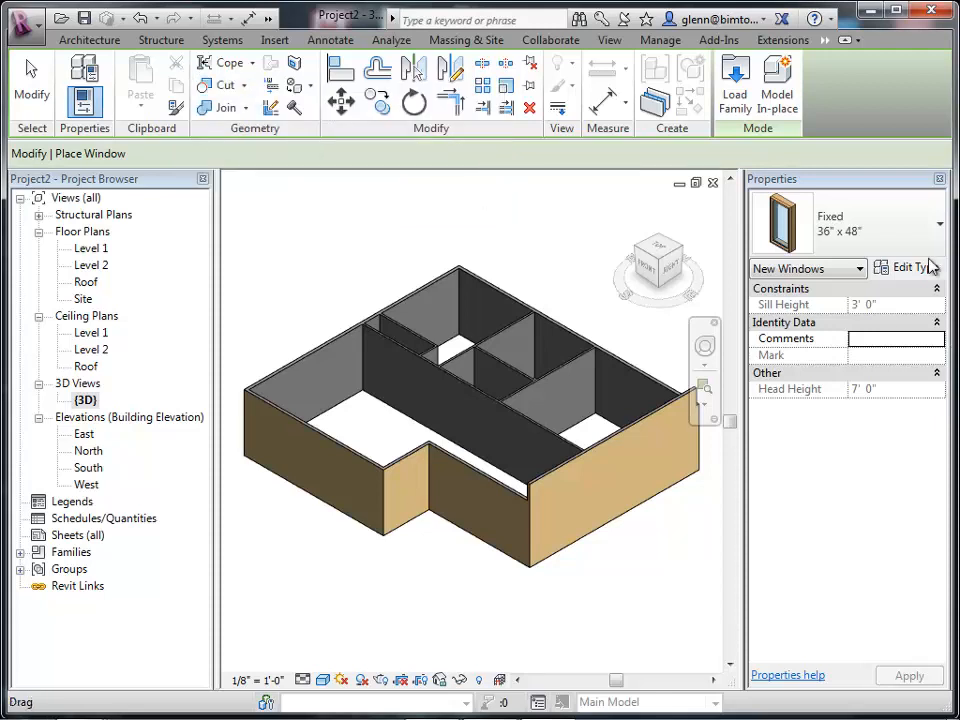
click(899, 228)
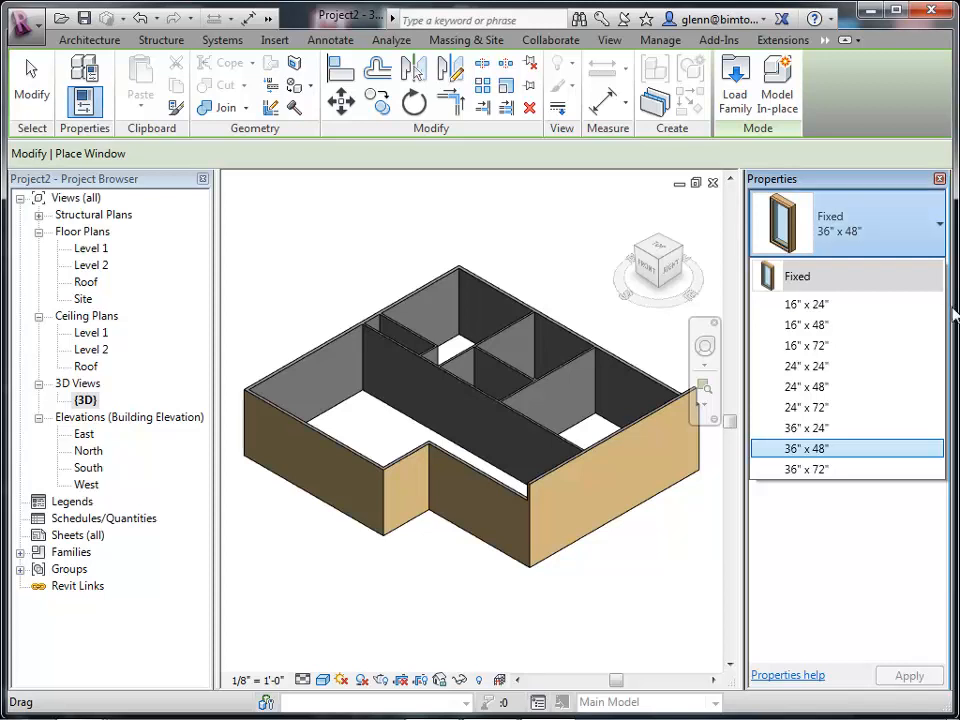
click(790, 449)
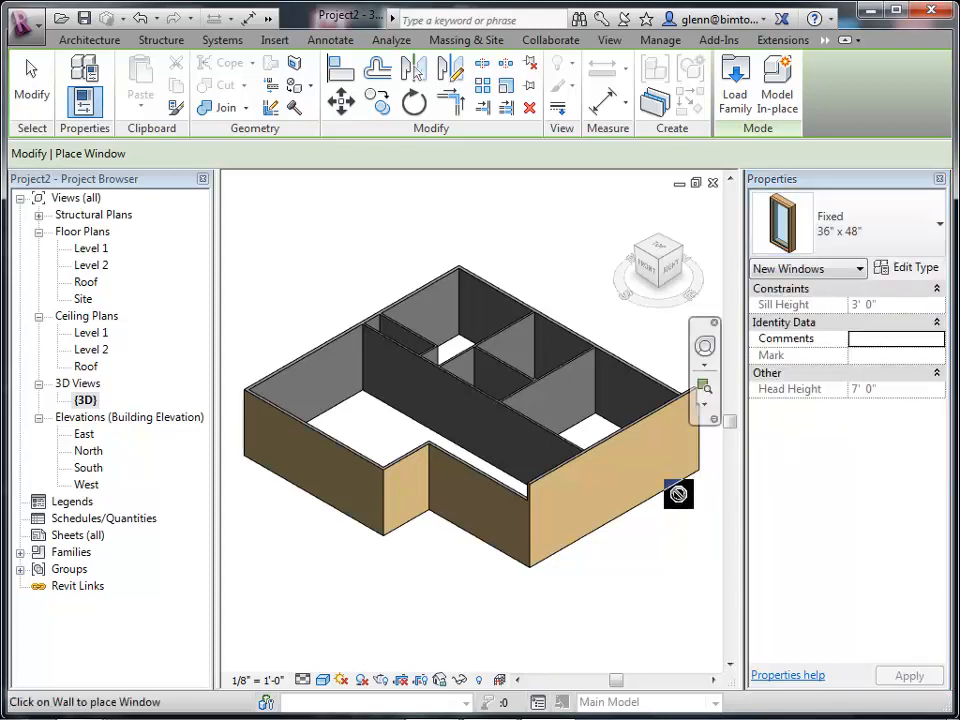
click(627, 483)
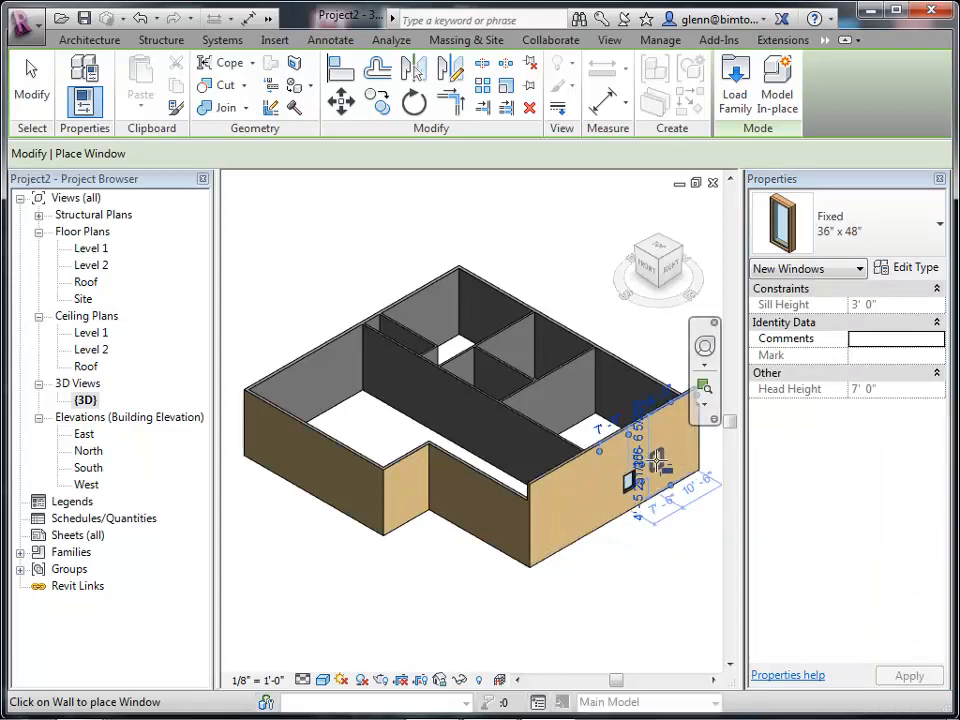
click(657, 460)
click(690, 450)
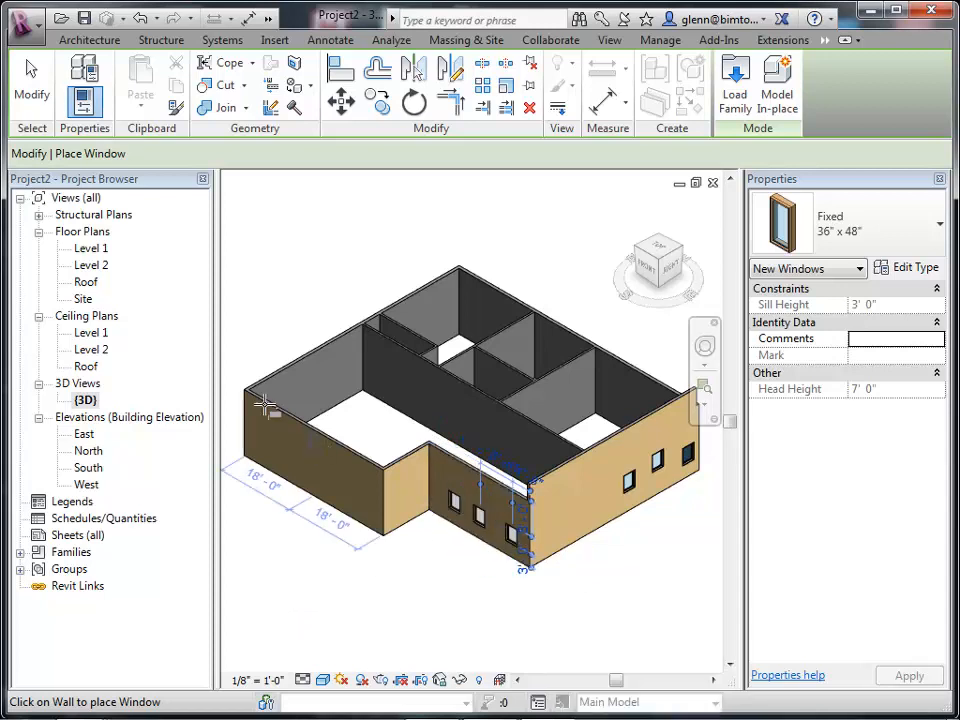
In the Level 1 floor plan, place three more 36" x 48" windows along the right exterior wall near the lower corner.
click(88, 249)
double_click(88, 250)
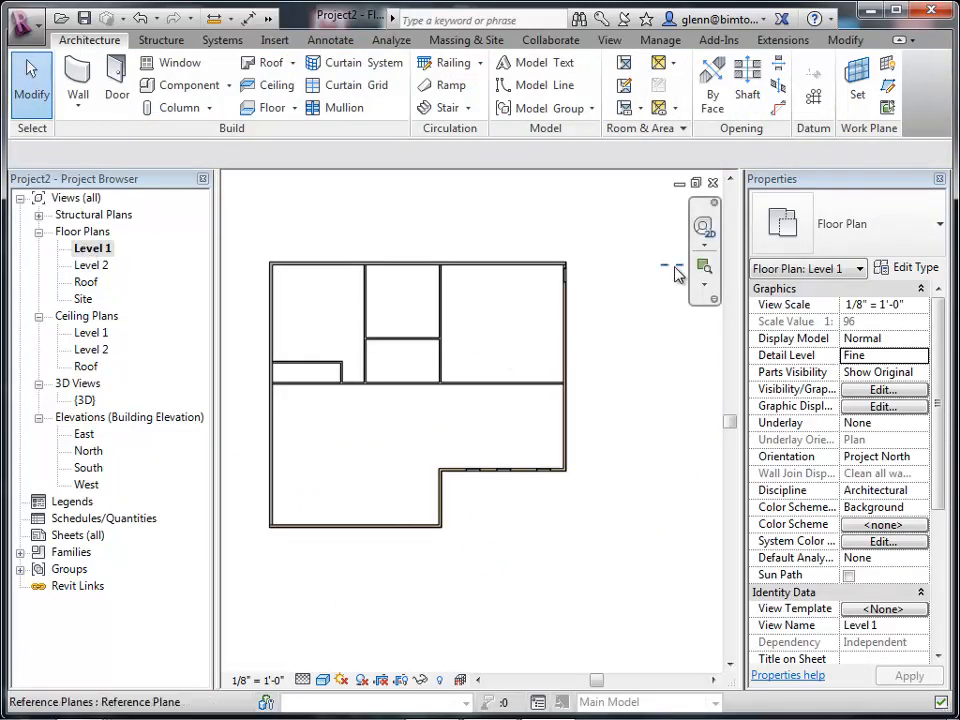
click(704, 265)
drag(512, 364, 621, 516)
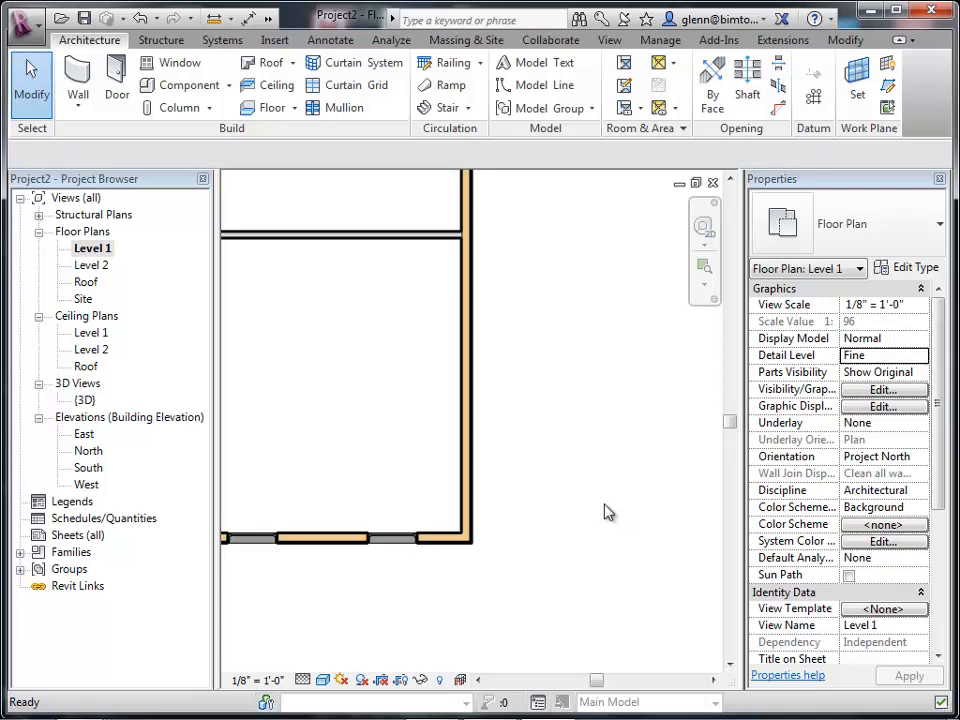
click(170, 64)
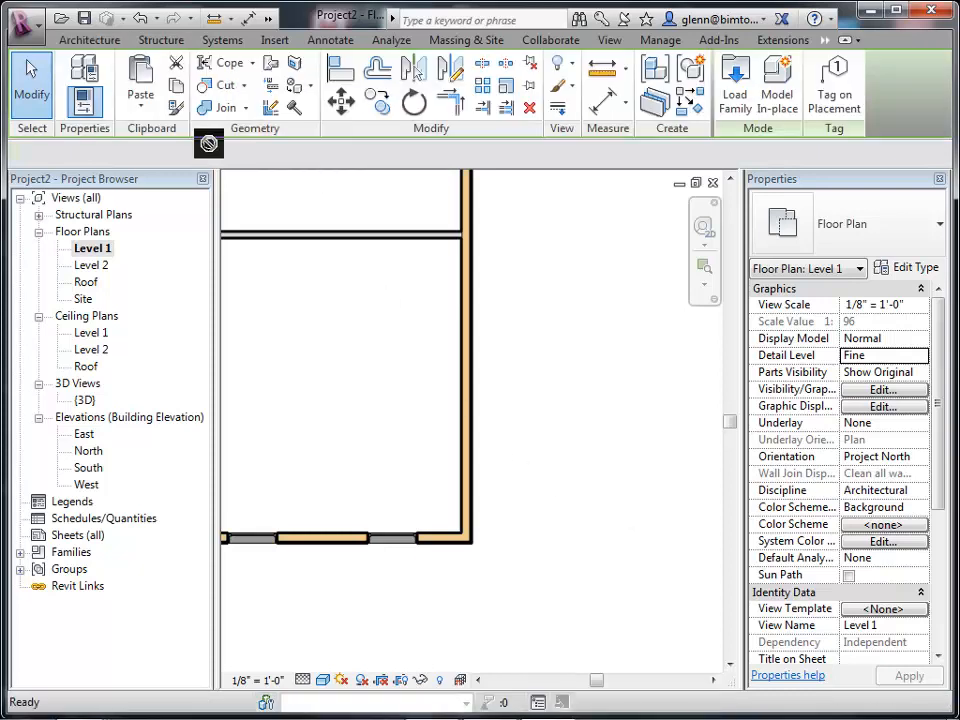
click(478, 476)
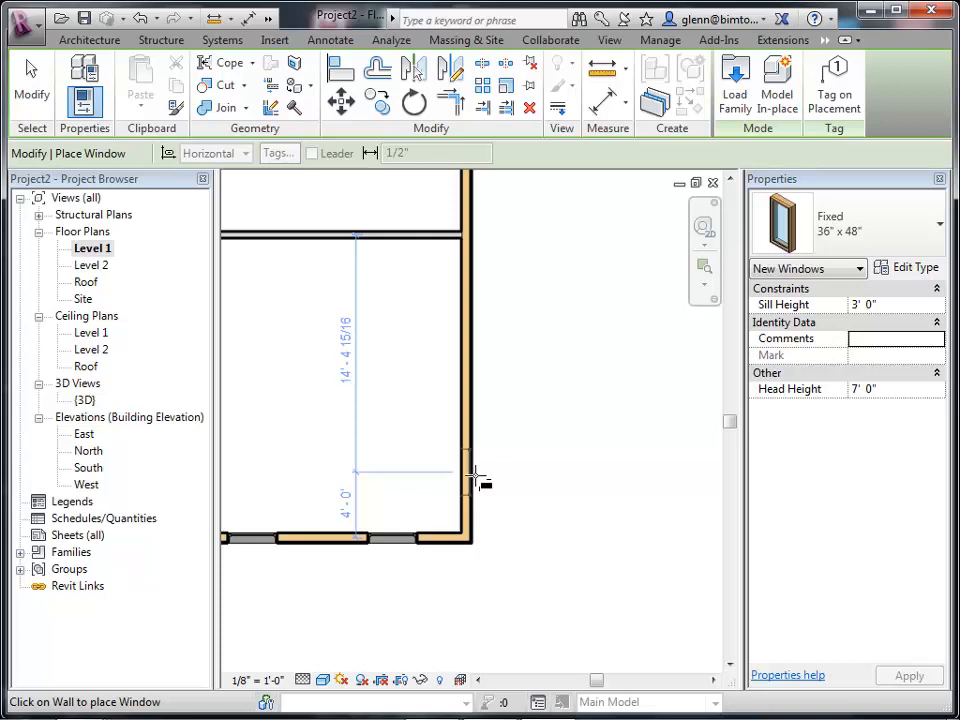
click(477, 480)
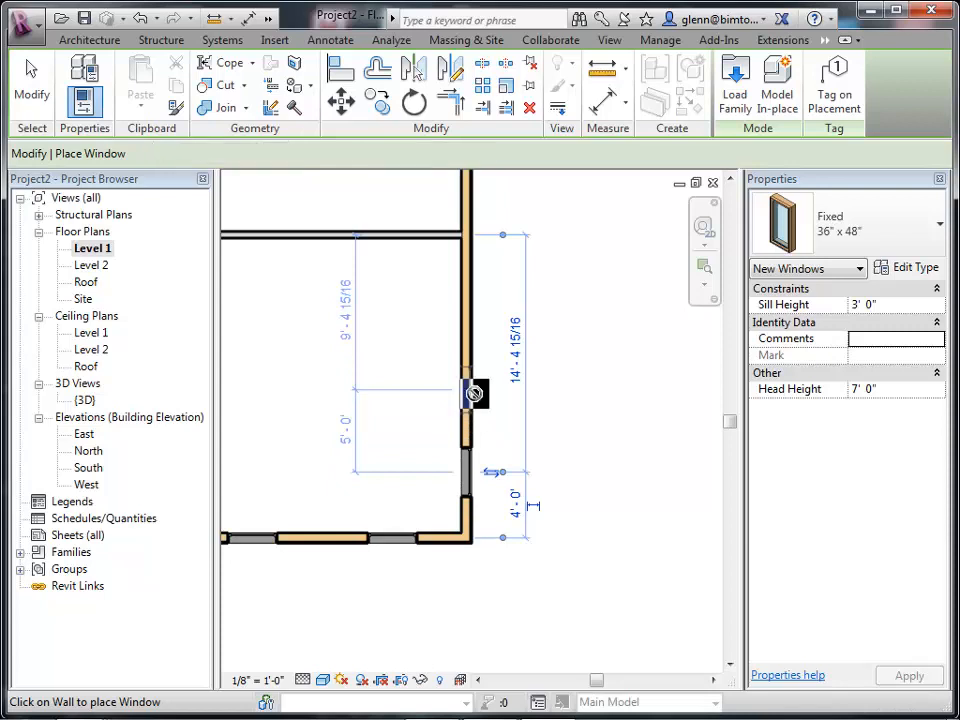
click(476, 392)
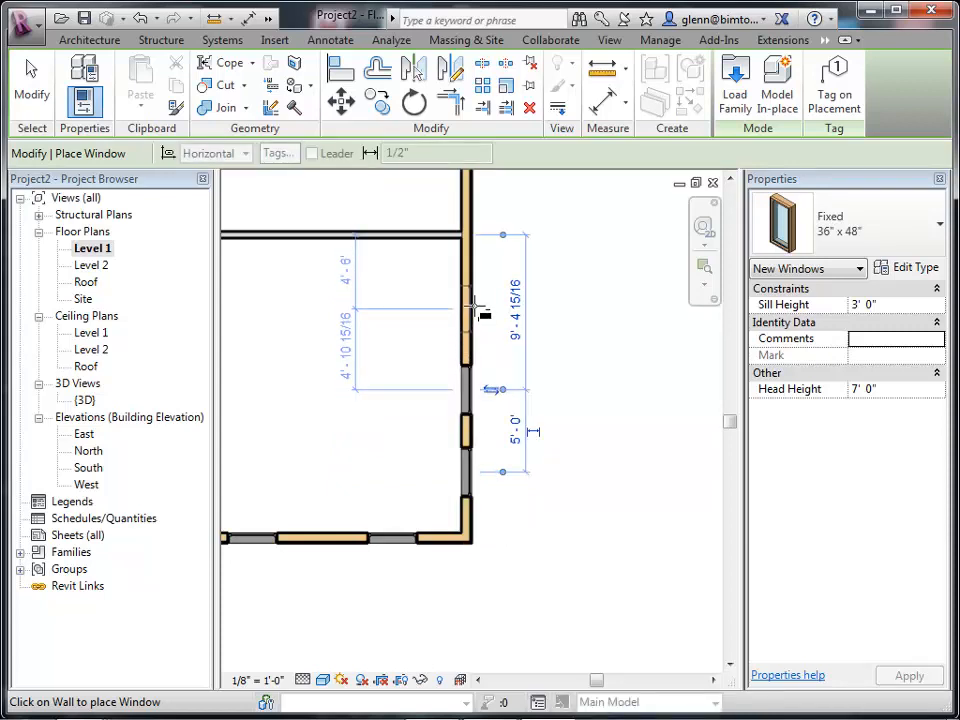
click(476, 311)
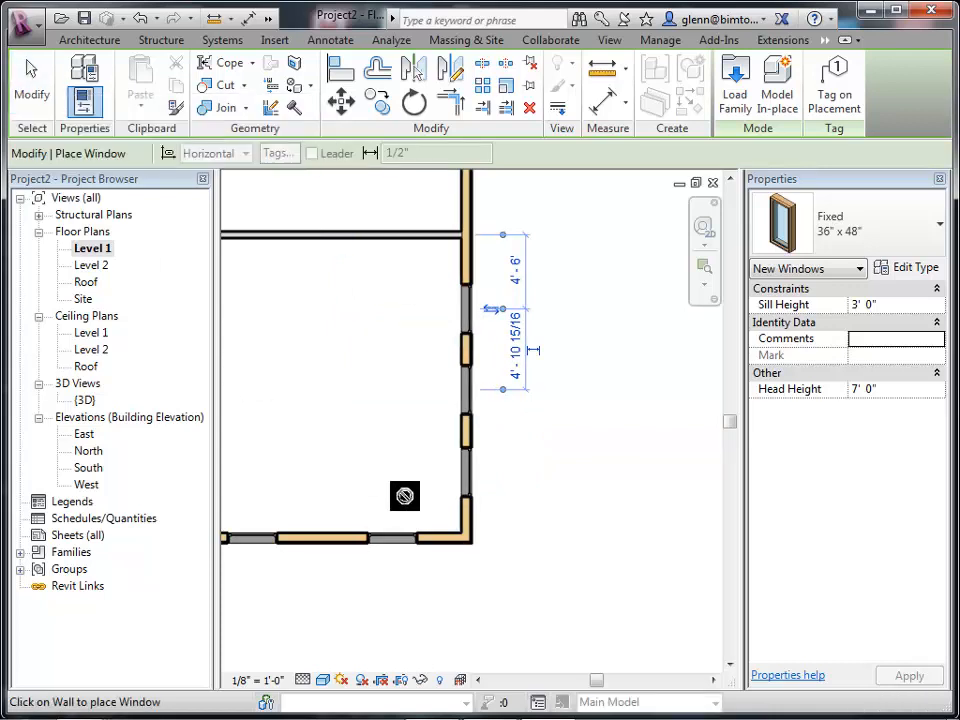
click(27, 97)
Flip the facing of the two windows on the lower exterior wall.
click(406, 545)
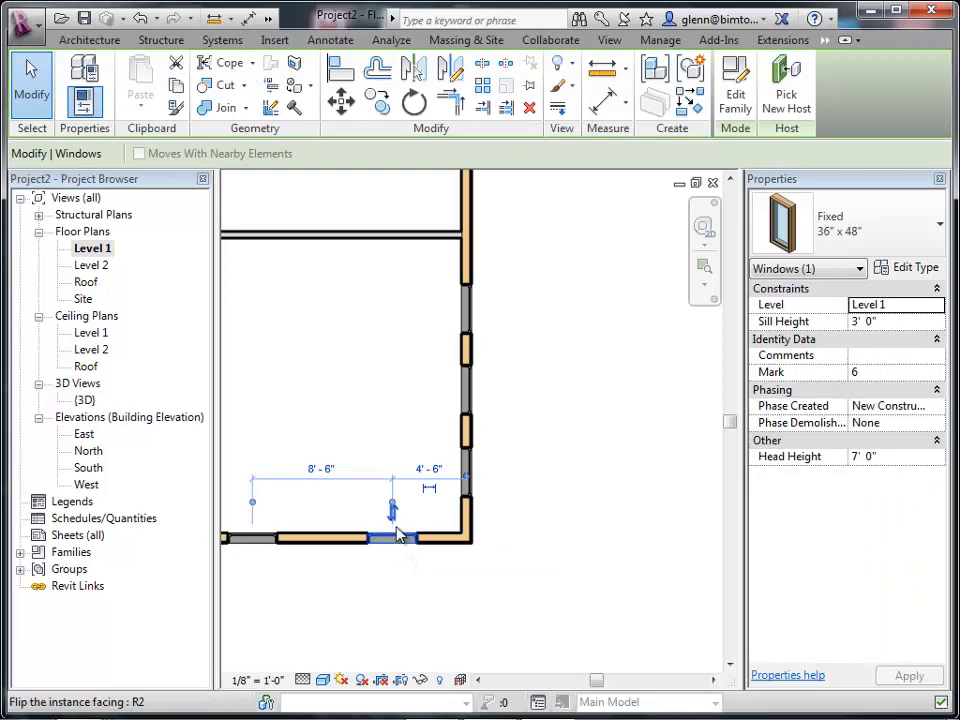
click(398, 535)
click(335, 651)
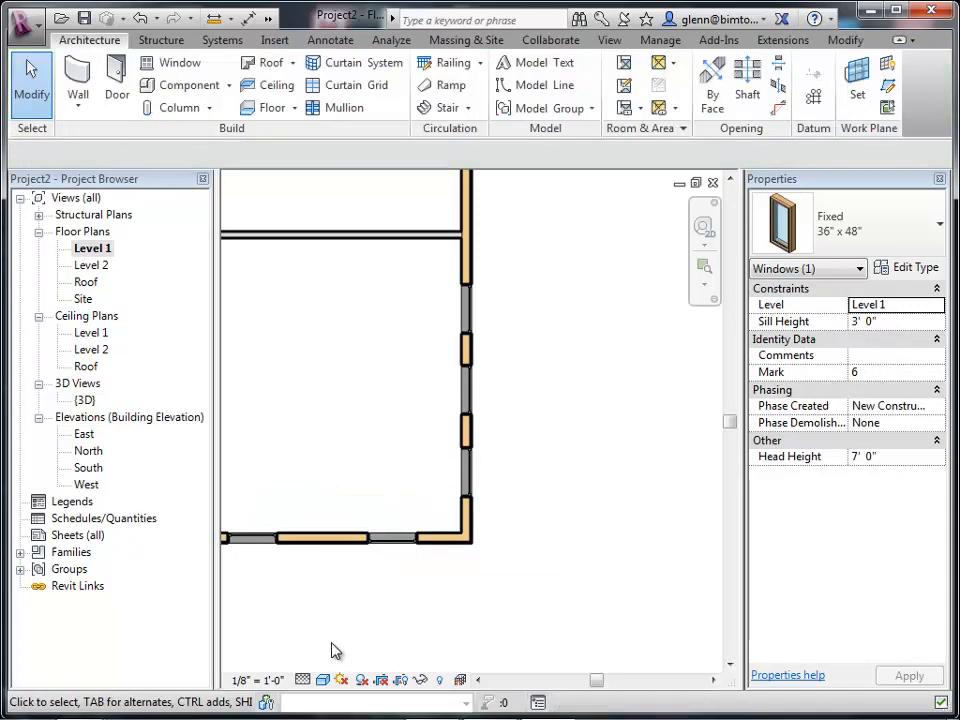
click(251, 538)
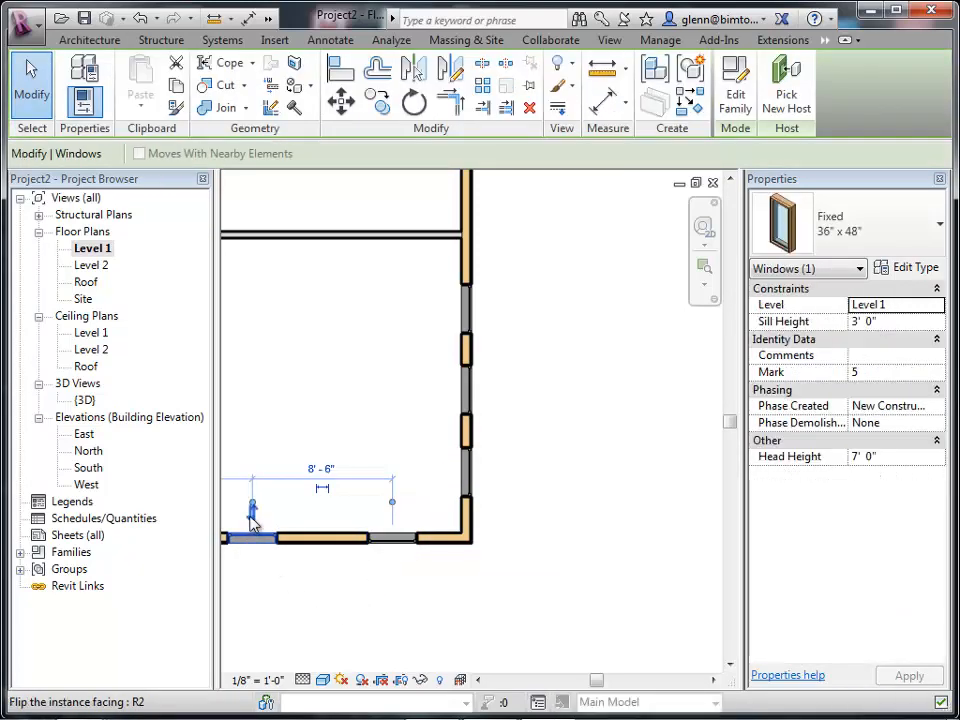
click(251, 512)
click(274, 600)
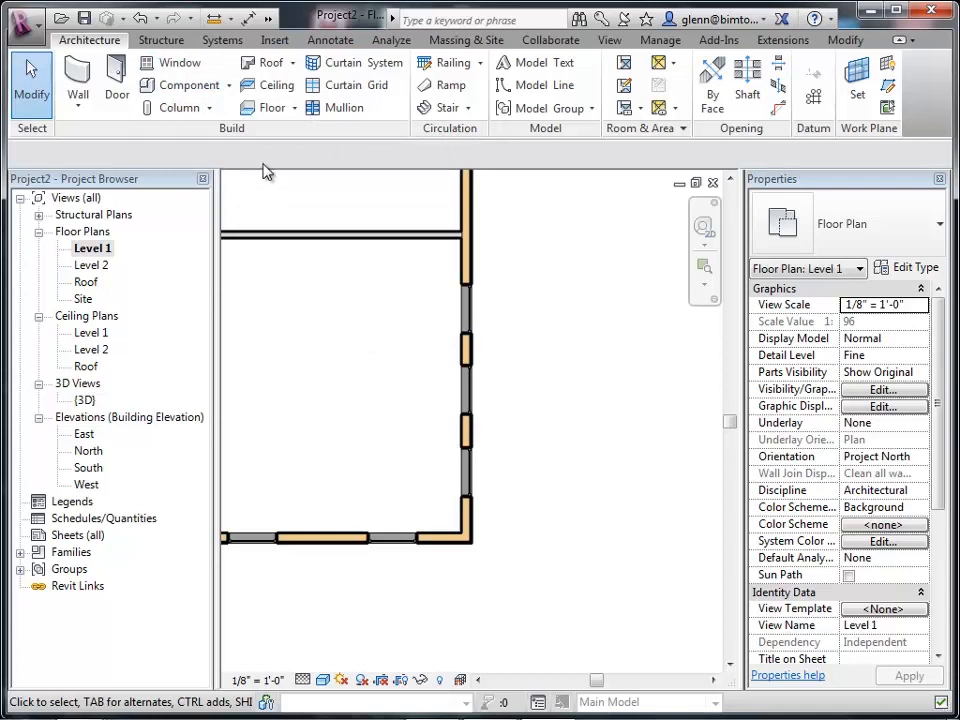
Select the placed windows one by one to check which way each faces.
click(180, 64)
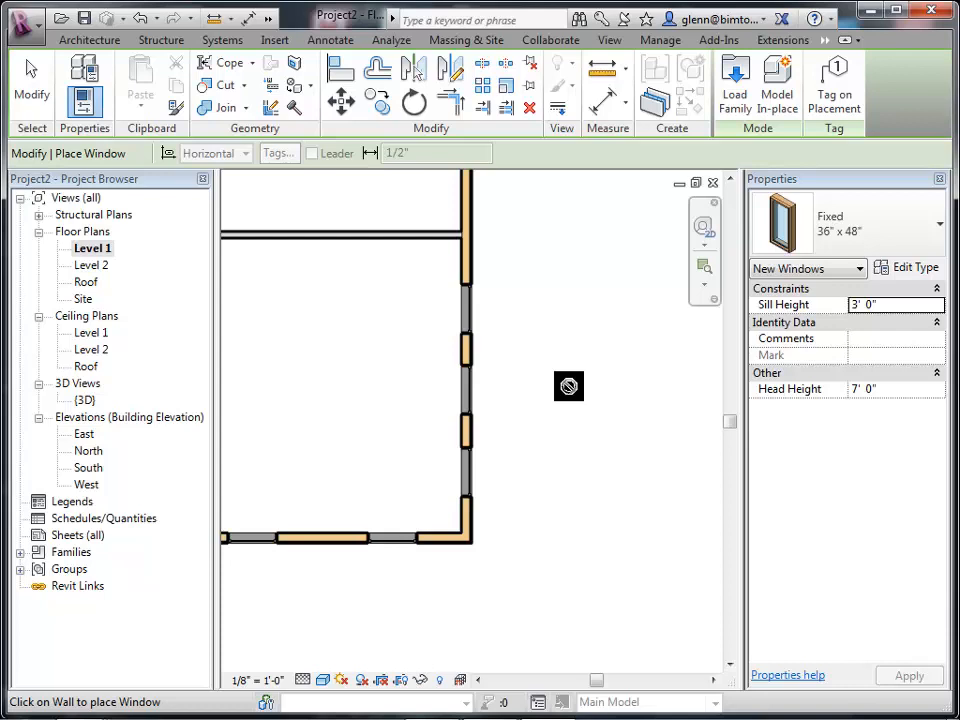
click(47, 92)
click(474, 315)
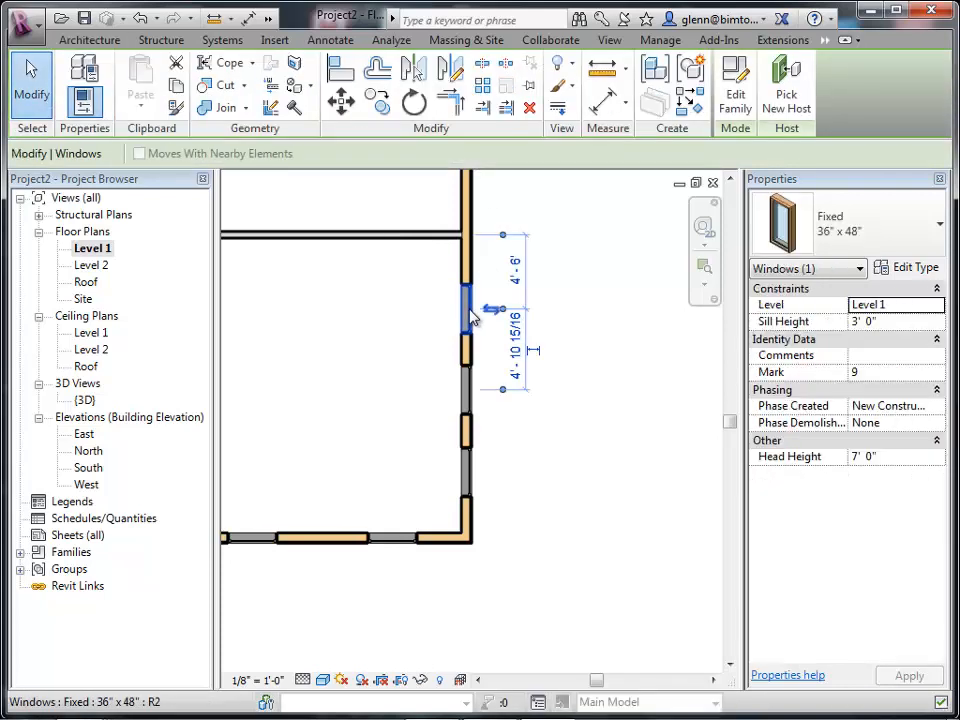
click(467, 386)
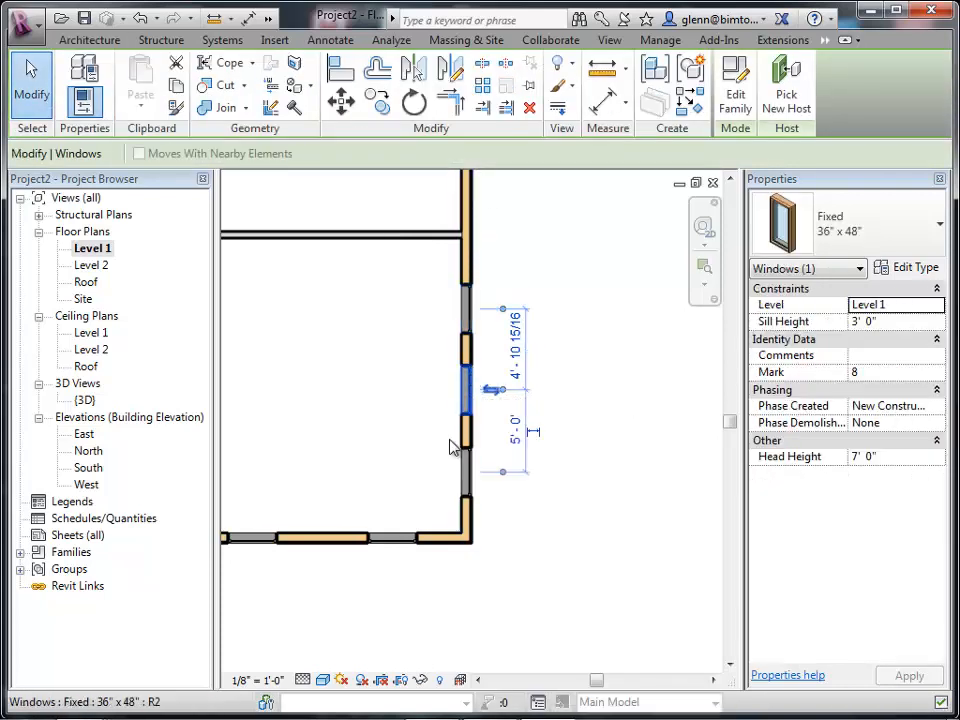
click(399, 540)
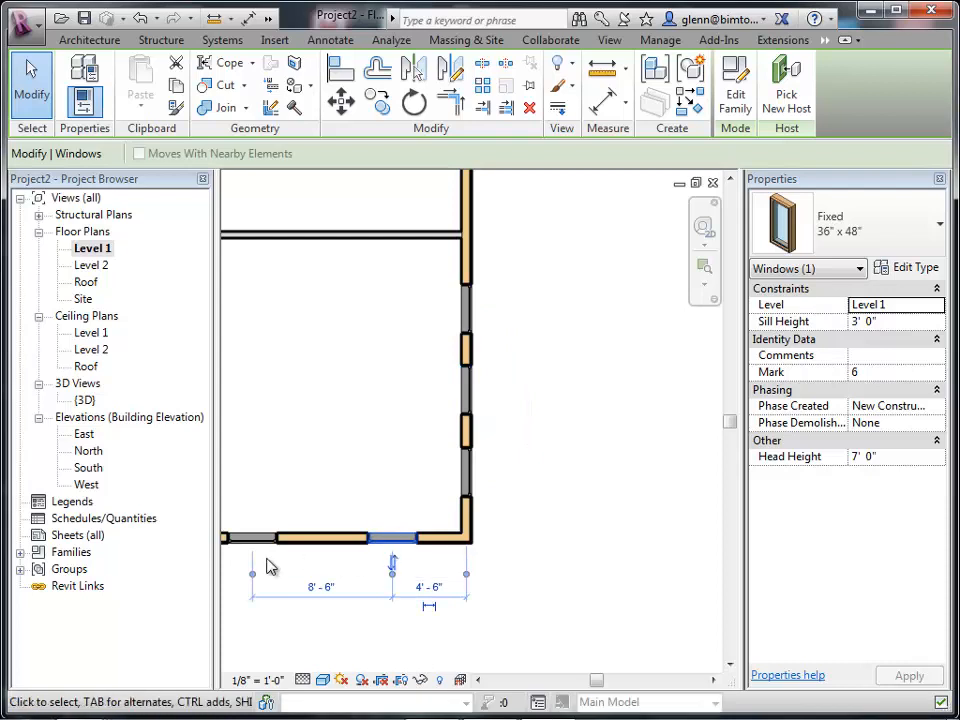
click(264, 548)
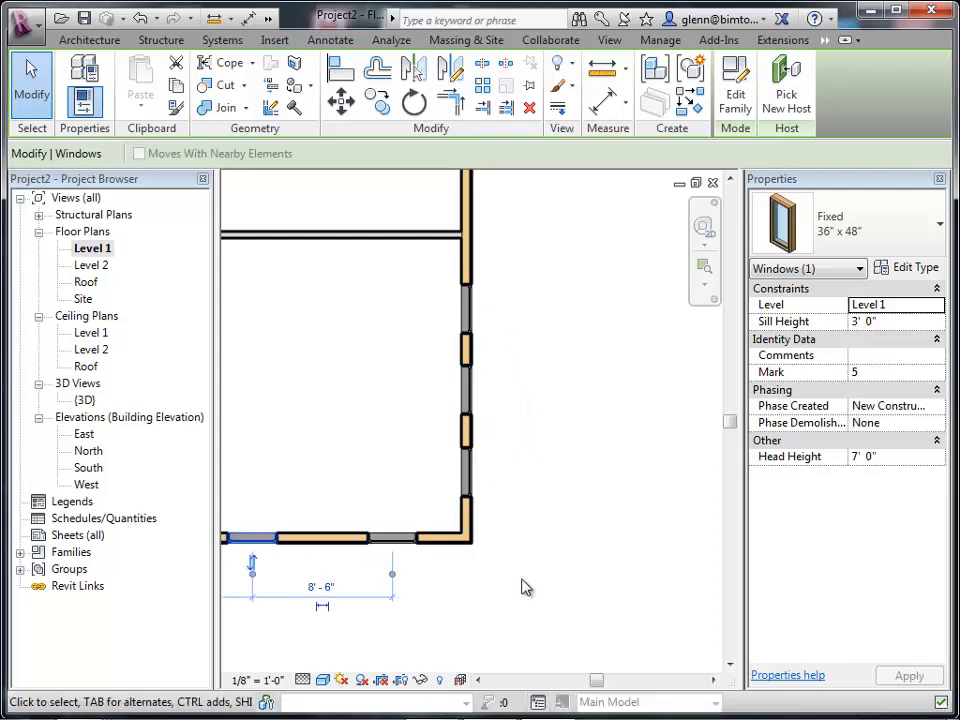
key(z)
key(a)
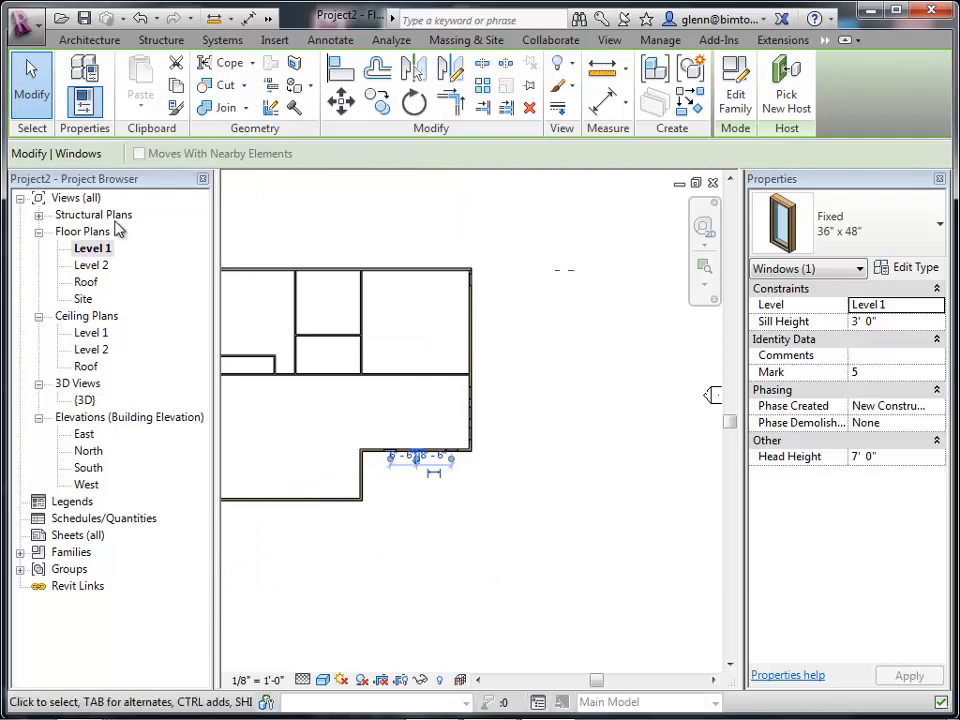
In the 3D view, set the lowest window's head height to 7' 0".
double_click(88, 400)
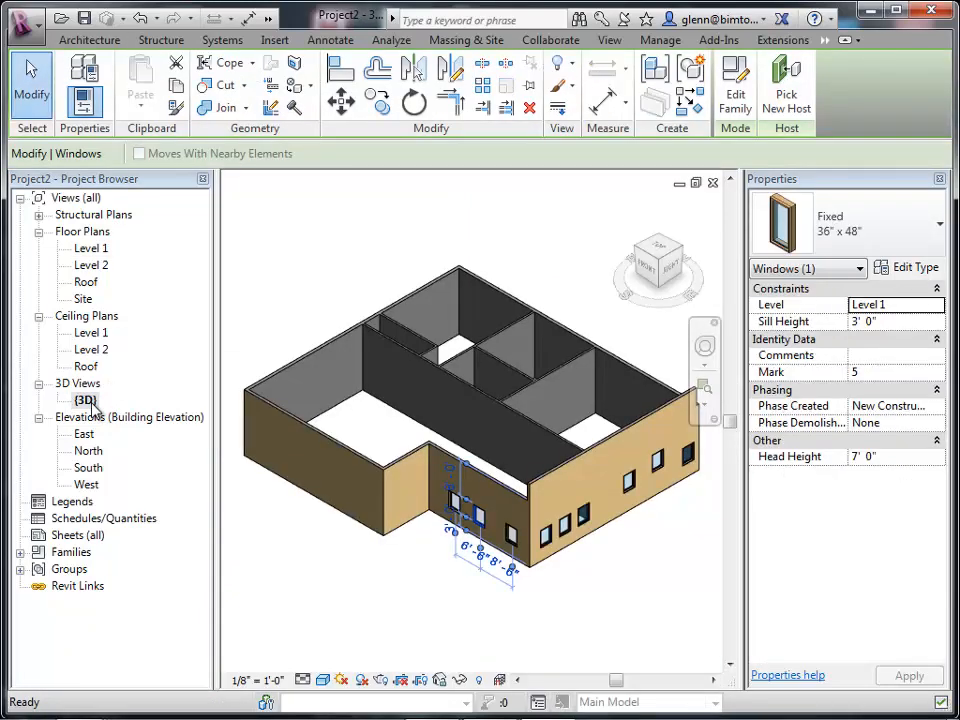
click(704, 386)
drag(600, 407, 716, 529)
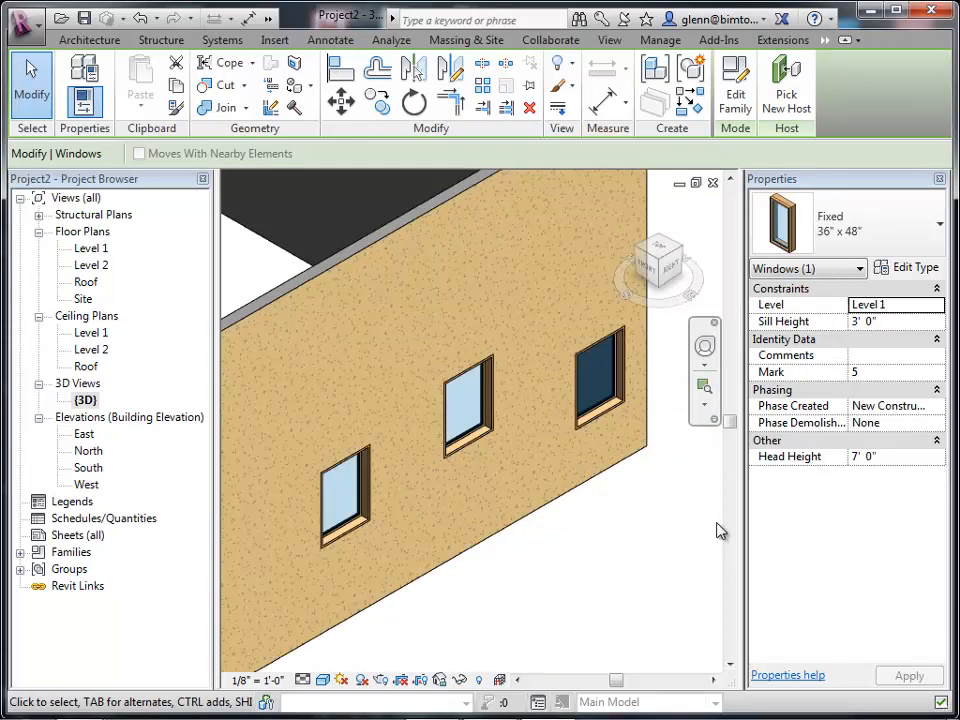
click(367, 520)
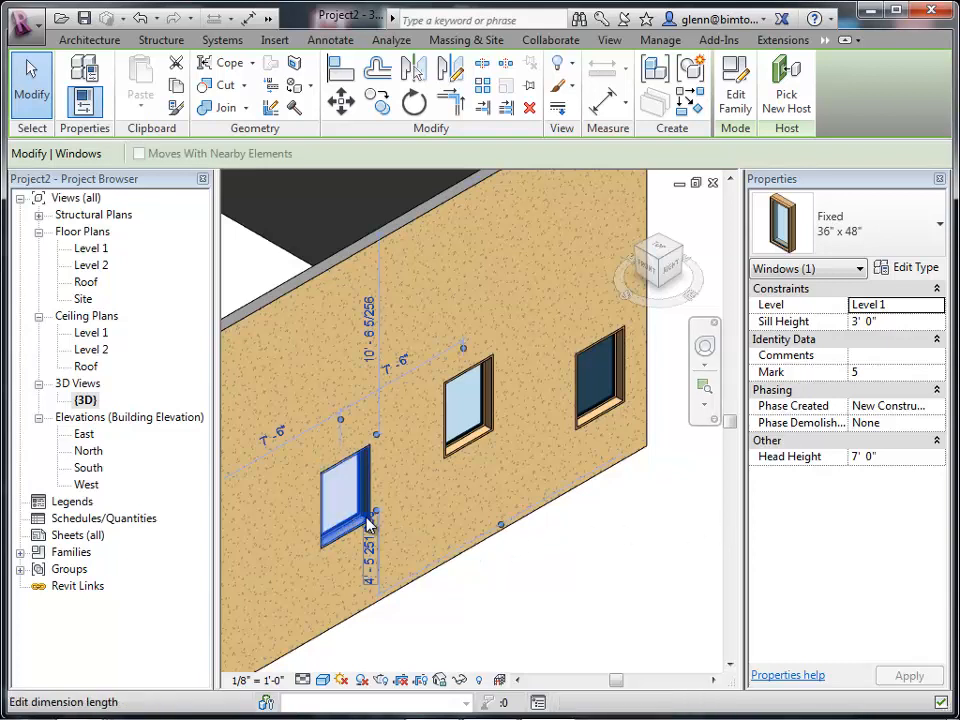
click(925, 456)
drag(924, 456, 677, 488)
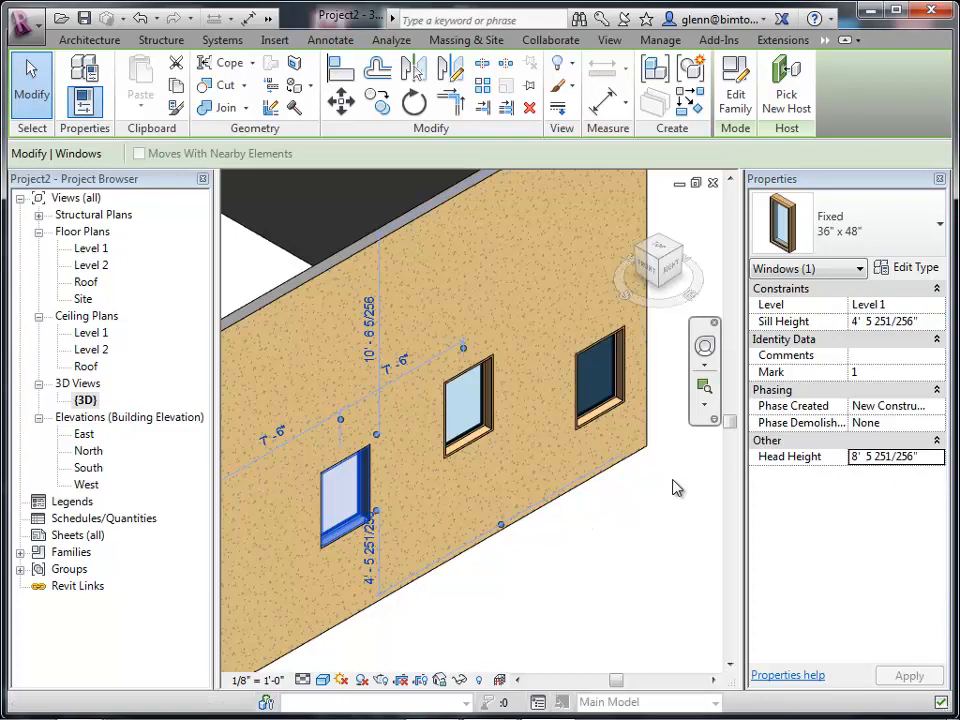
click(926, 456)
text(7 0)
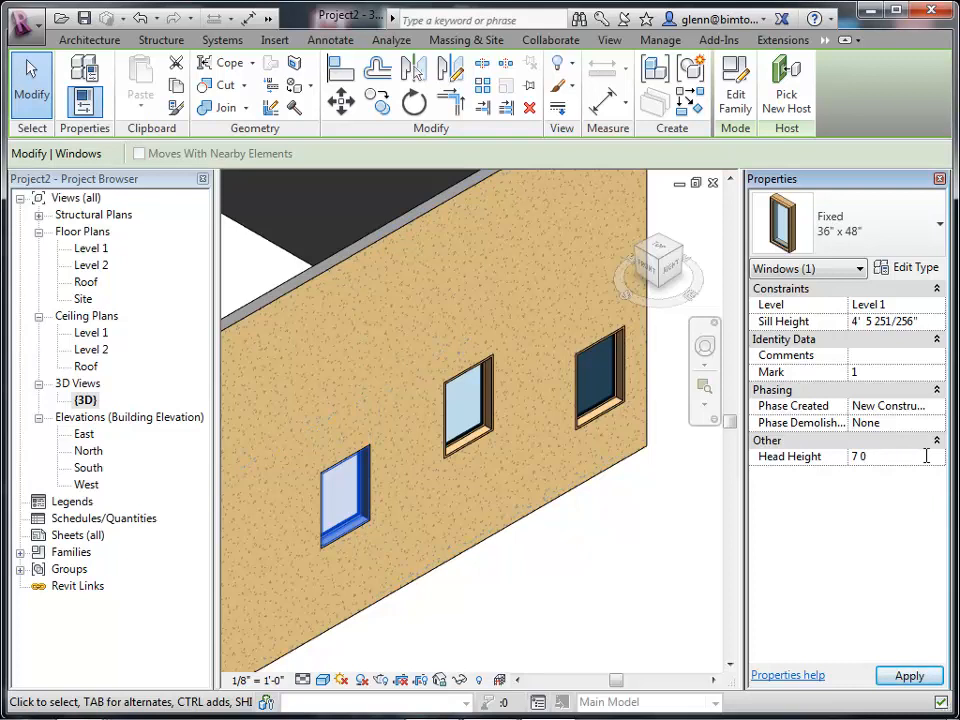
key(Return)
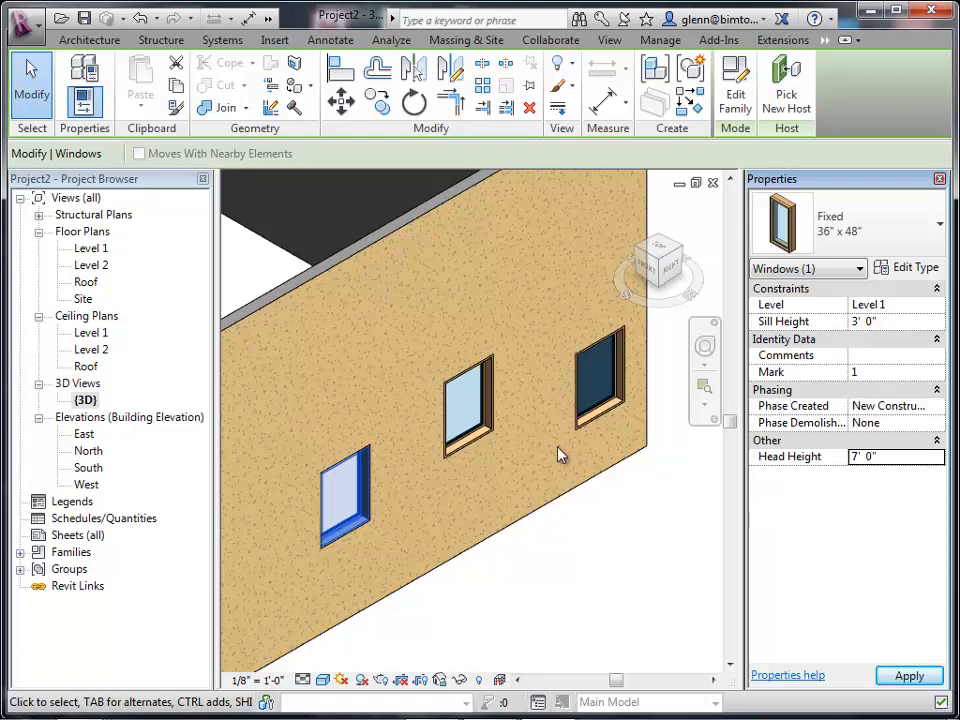
Set the middle window's head height to 7' 0".
click(487, 443)
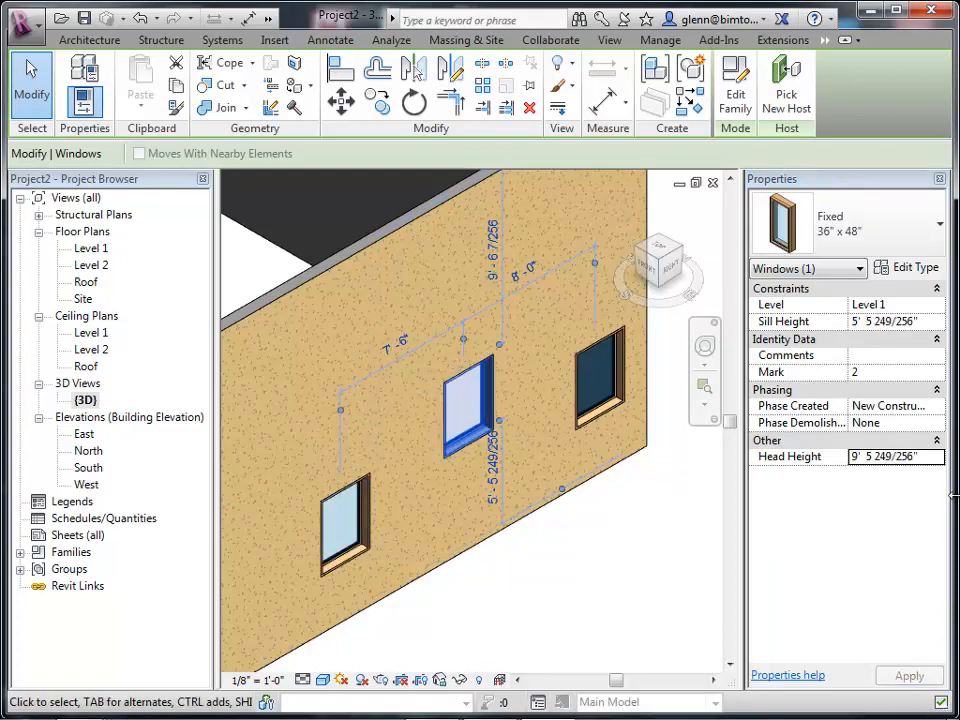
click(931, 457)
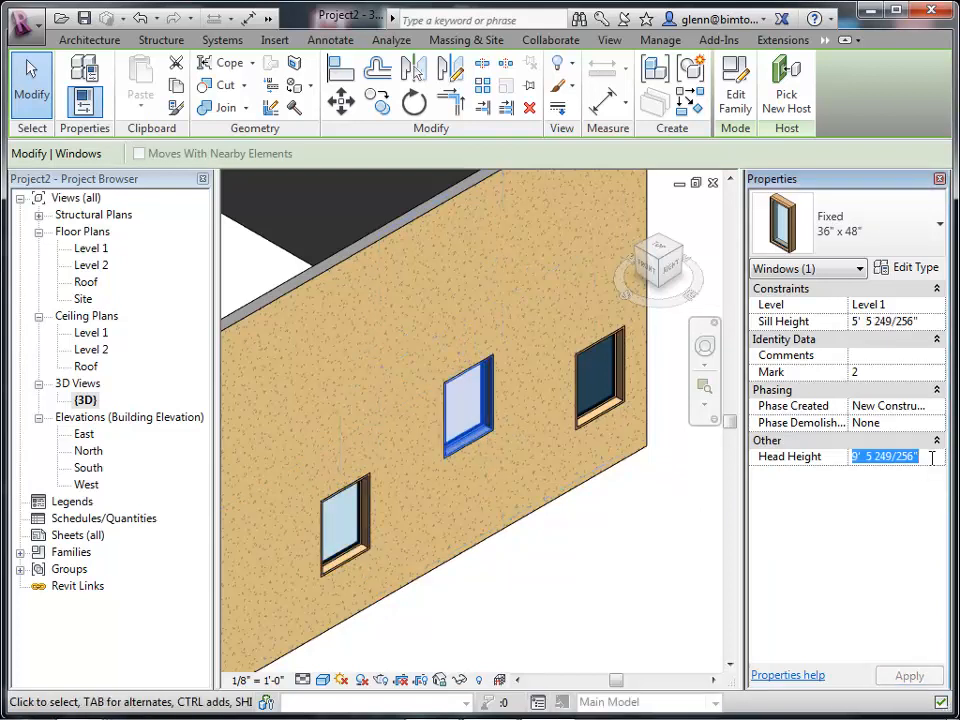
text(7)
key(Return)
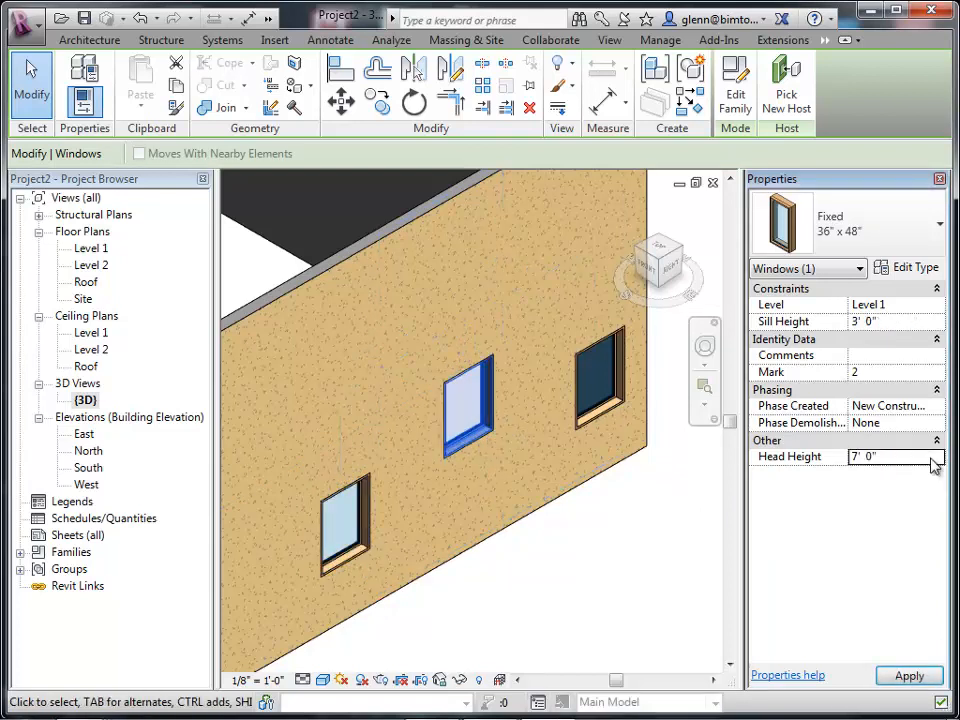
click(910, 676)
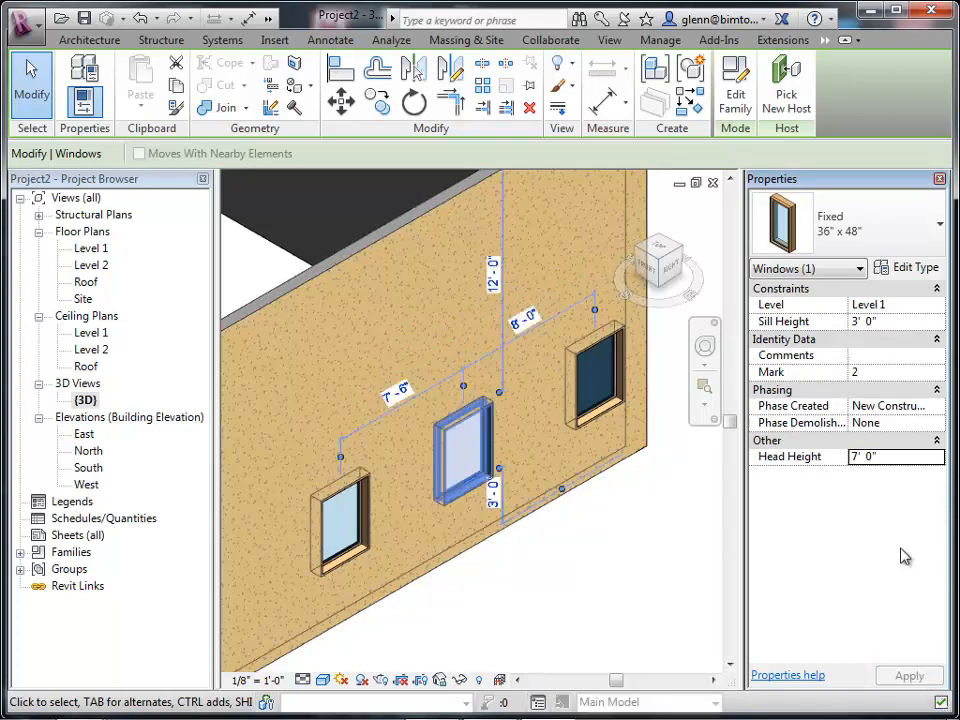
Change the upper window on the wall to the Fixed 36" x 72" type.
click(612, 408)
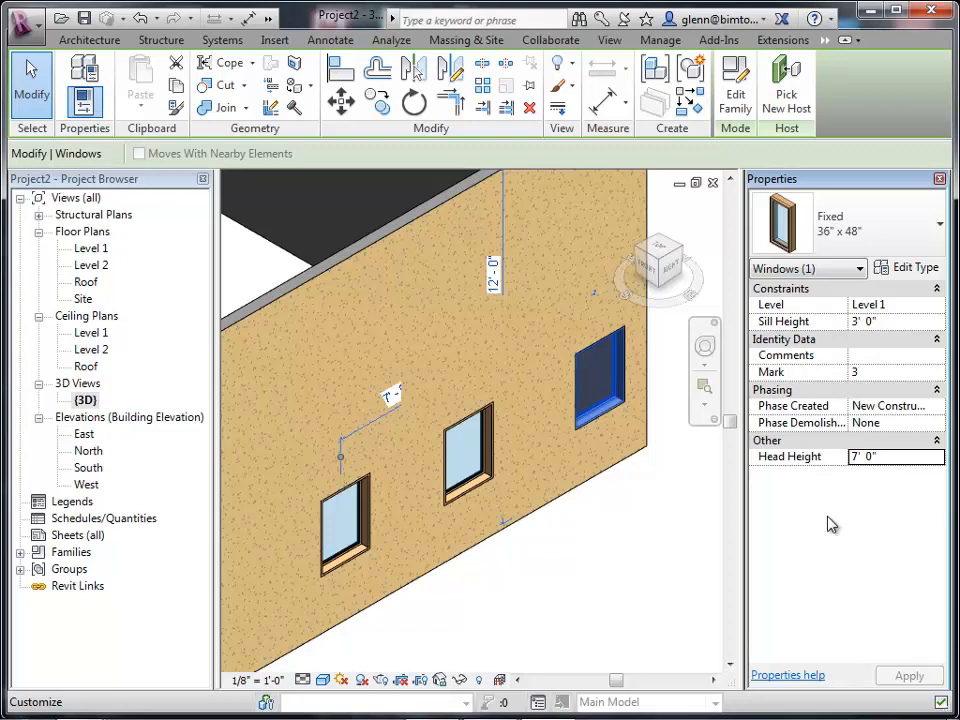
click(889, 236)
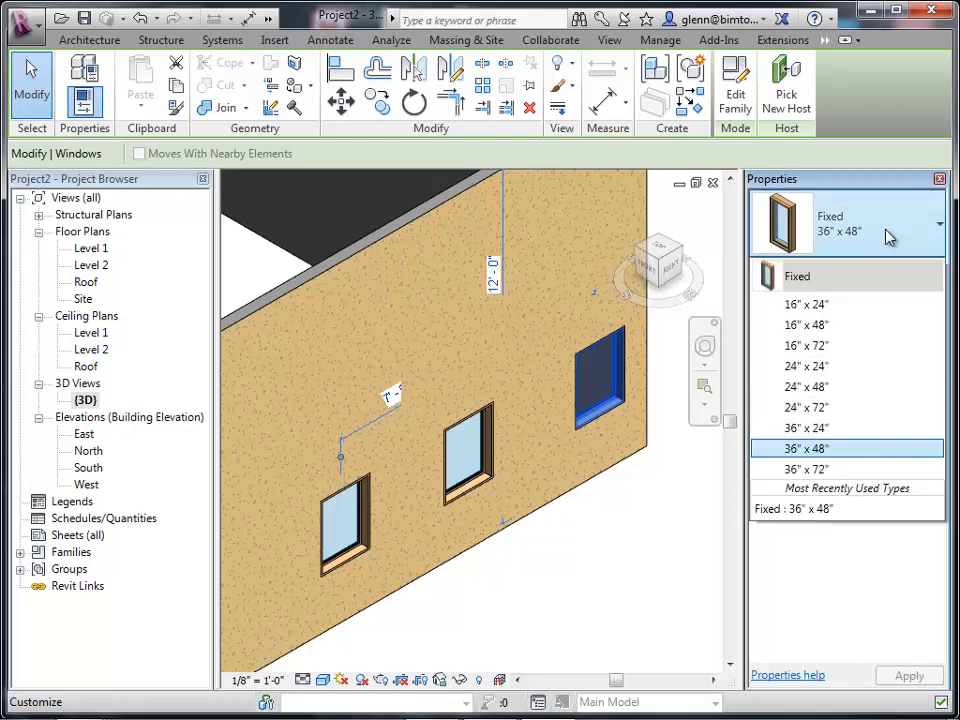
click(806, 469)
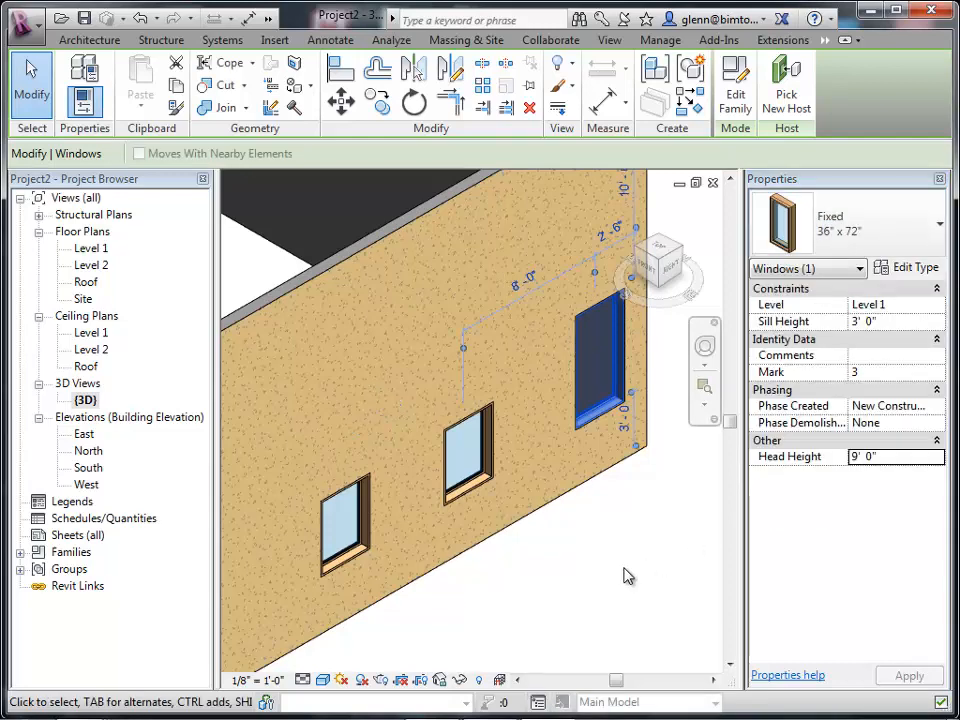
Start the Window command and look through the available window types.
click(624, 575)
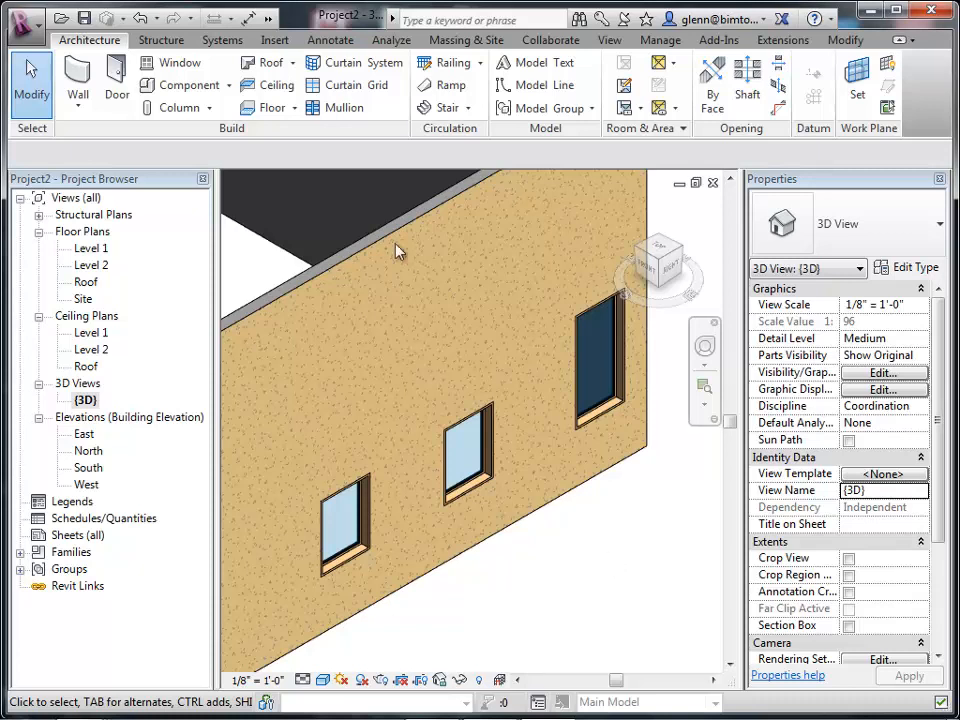
click(166, 65)
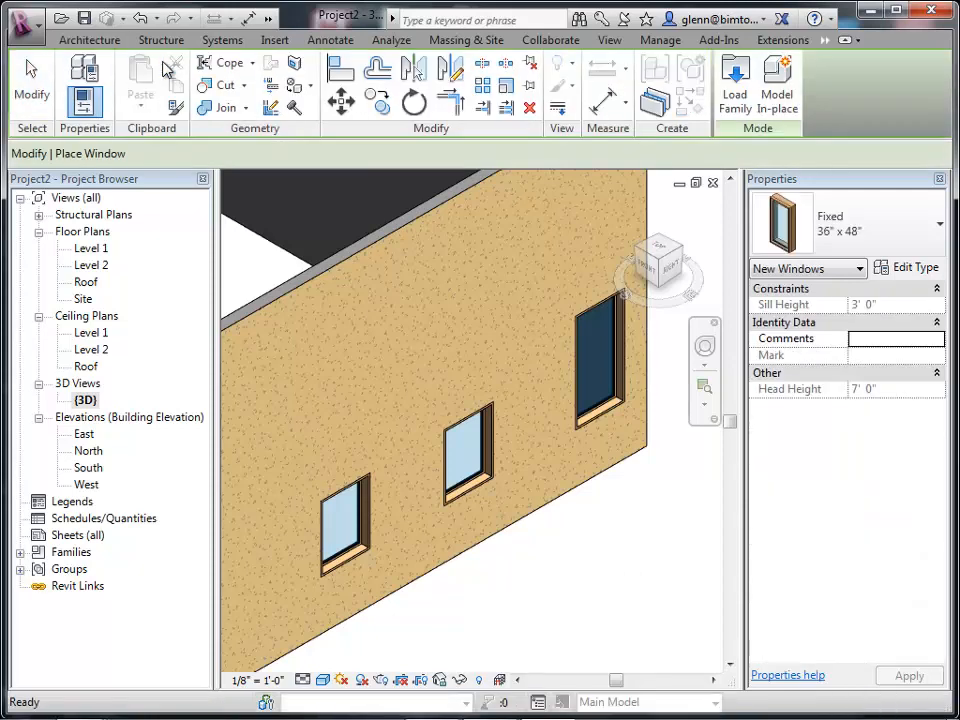
click(860, 234)
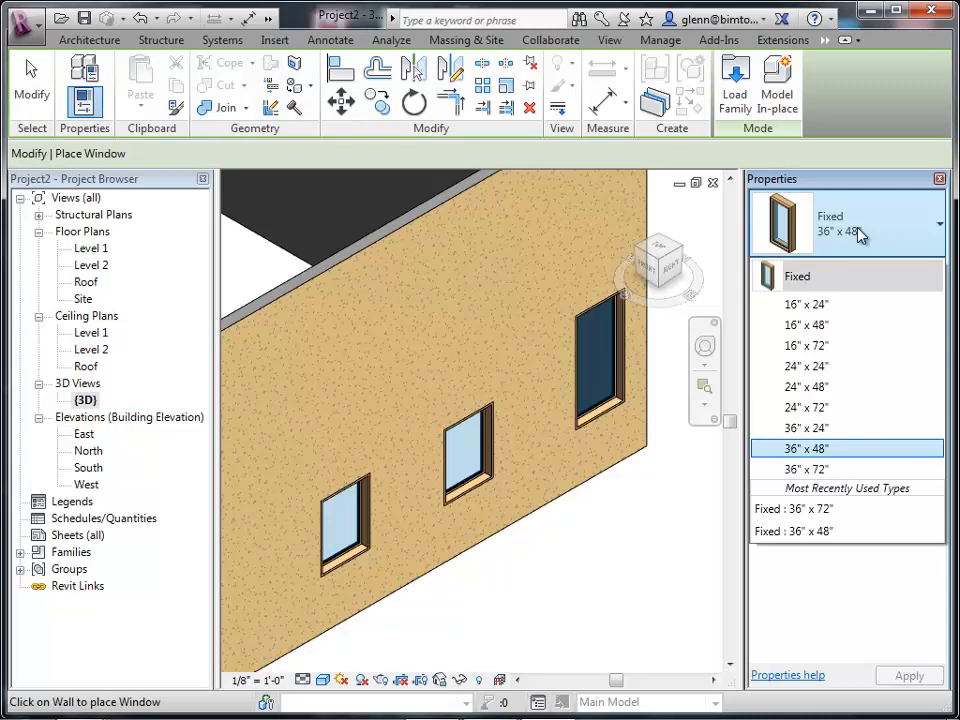
click(620, 537)
click(734, 92)
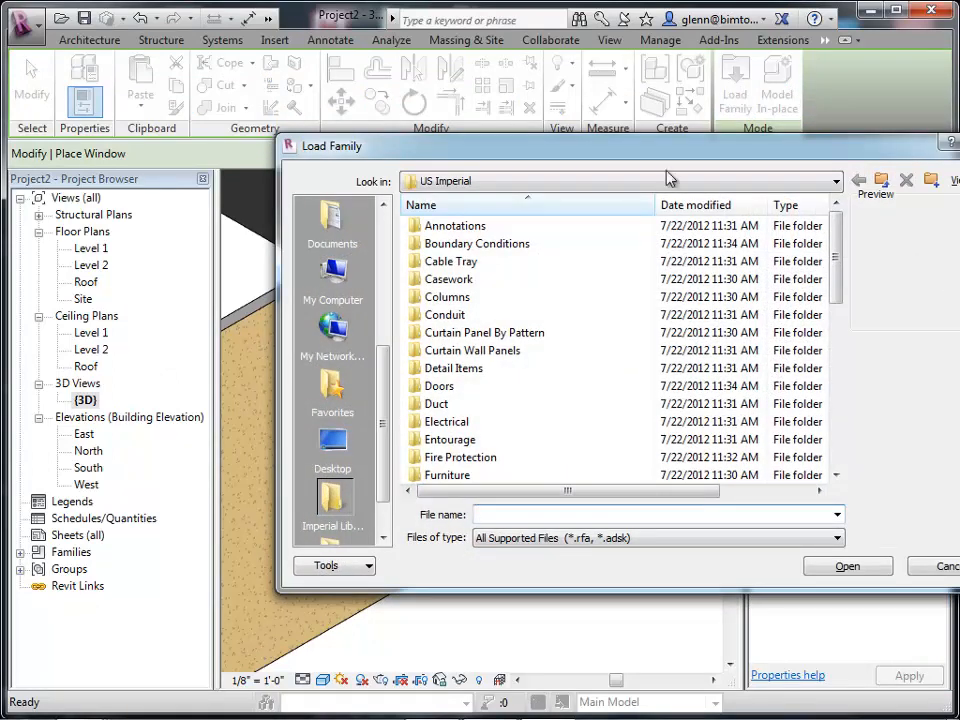
click(932, 566)
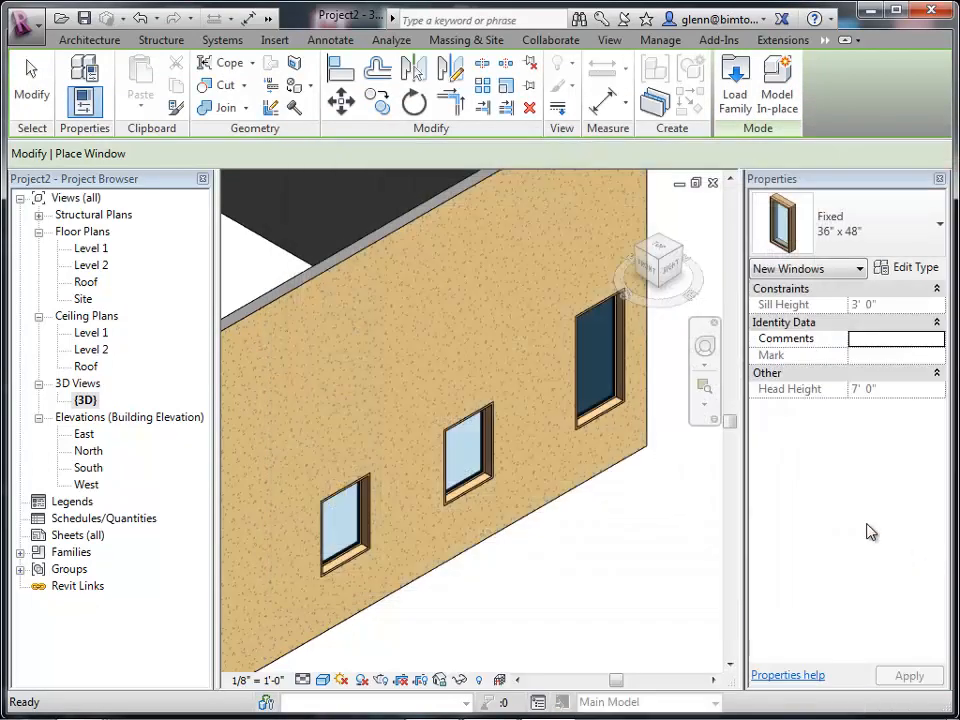
click(735, 100)
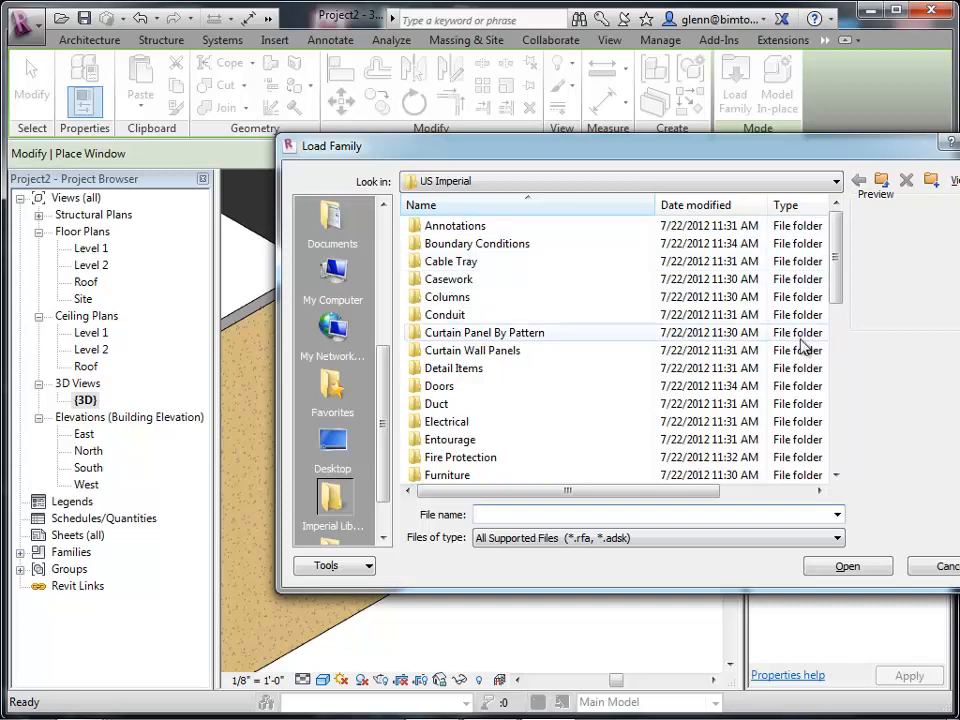
click(922, 567)
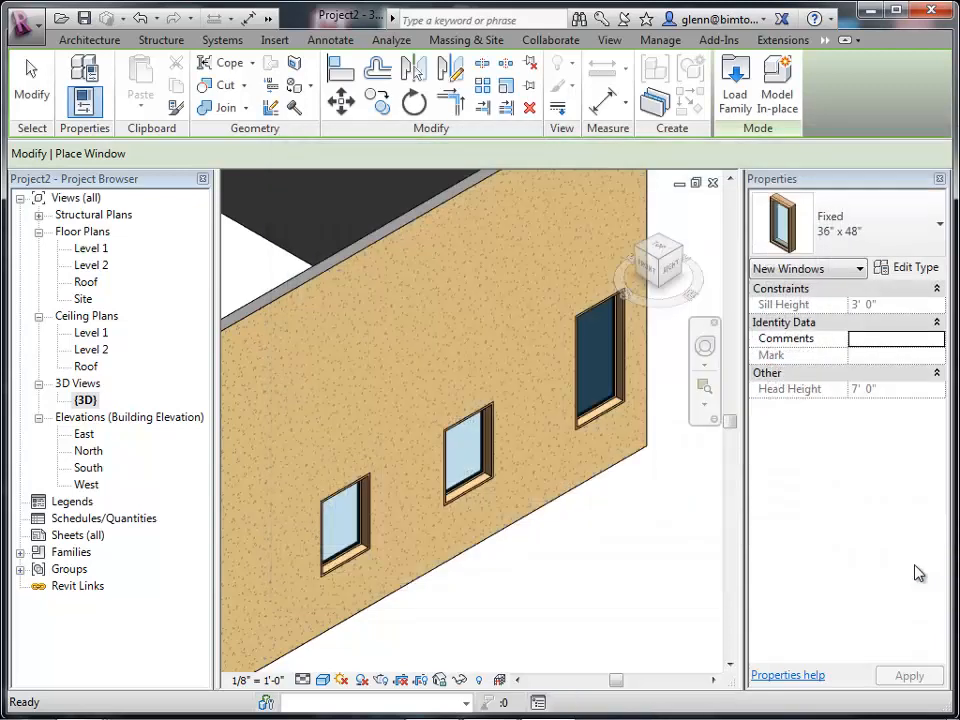
Open the Load Family dialog and browse into the Windows folder of the US Imperial library.
click(282, 45)
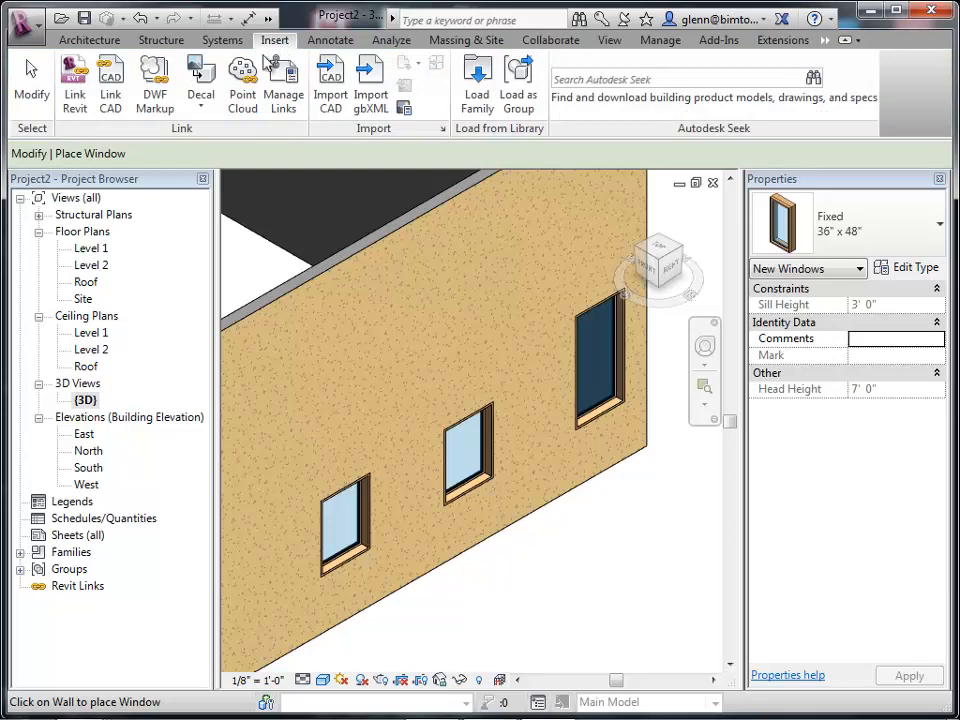
click(477, 100)
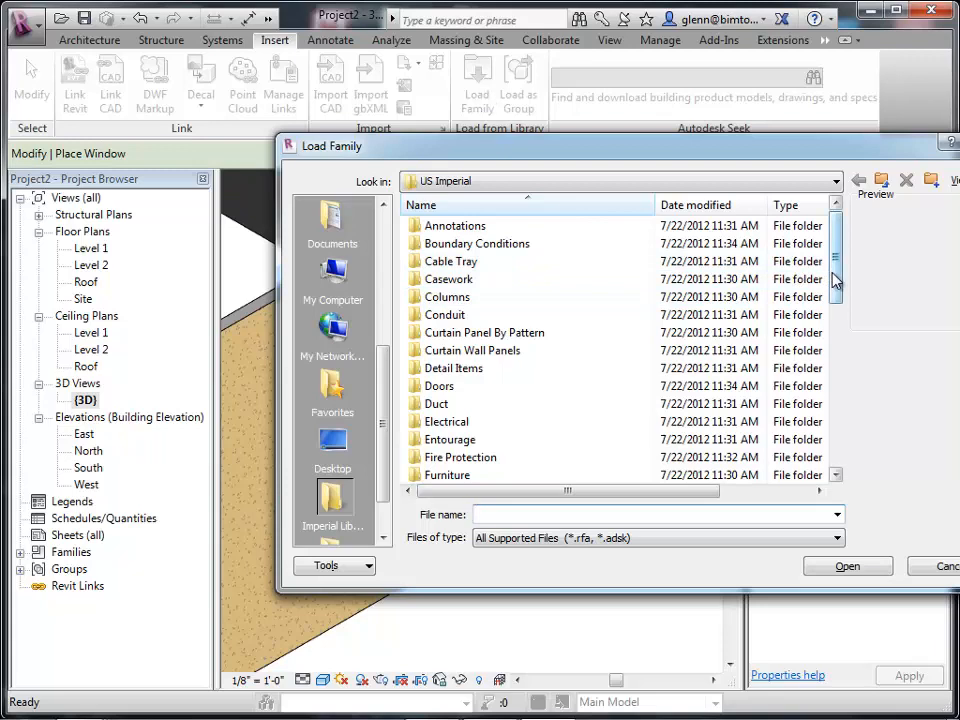
drag(835, 283, 844, 452)
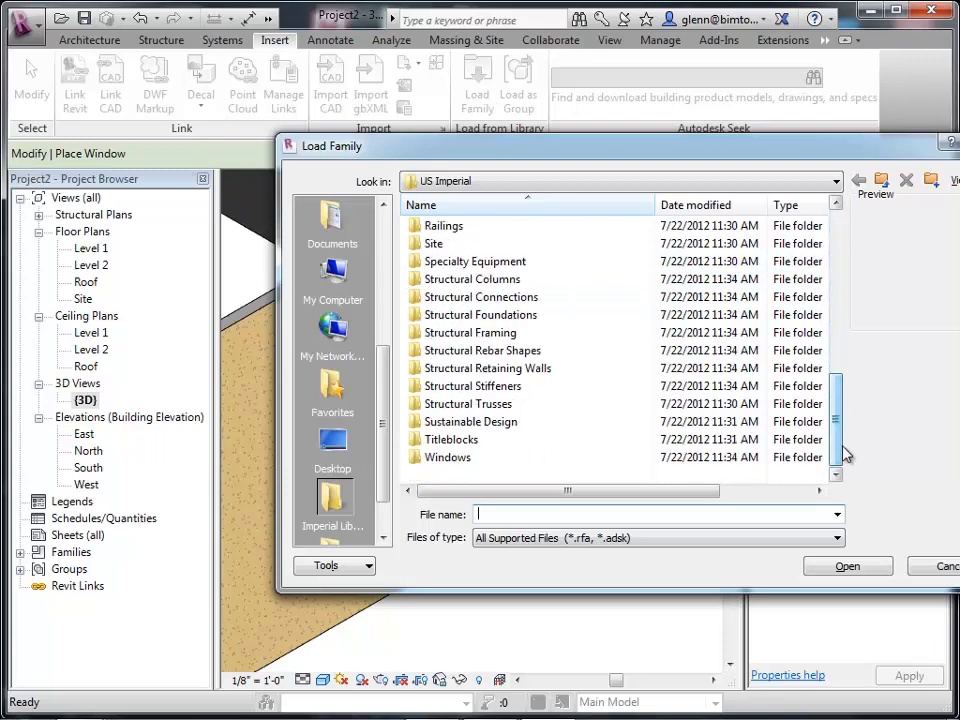
double_click(470, 458)
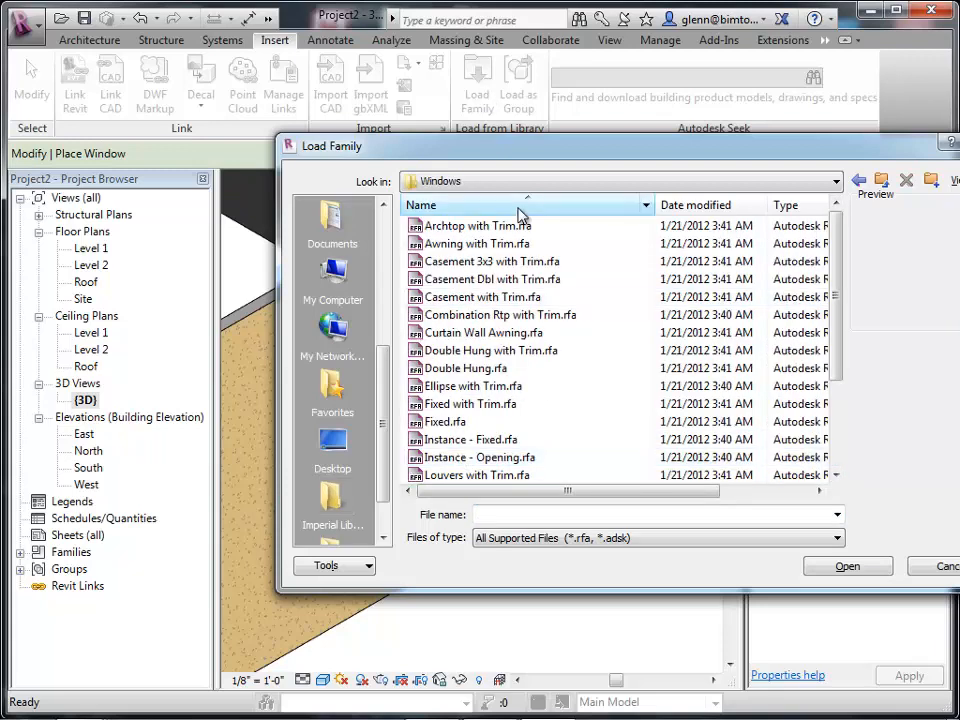
drag(553, 153, 311, 154)
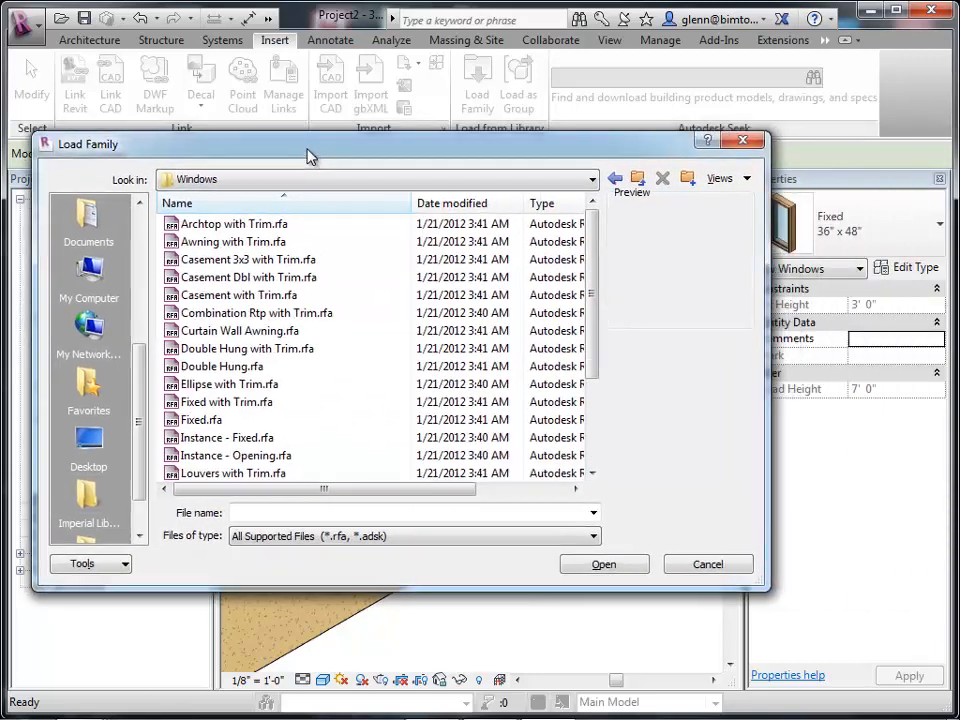
click(229, 226)
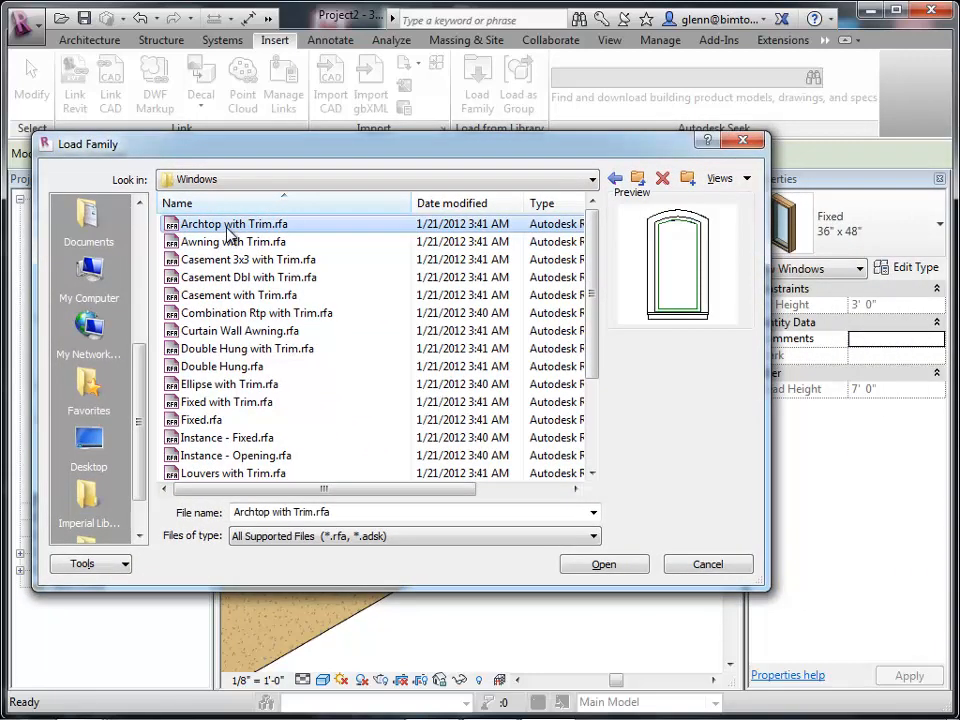
Preview the window family files in the Windows folder one after another.
key(Down)
key(Down)
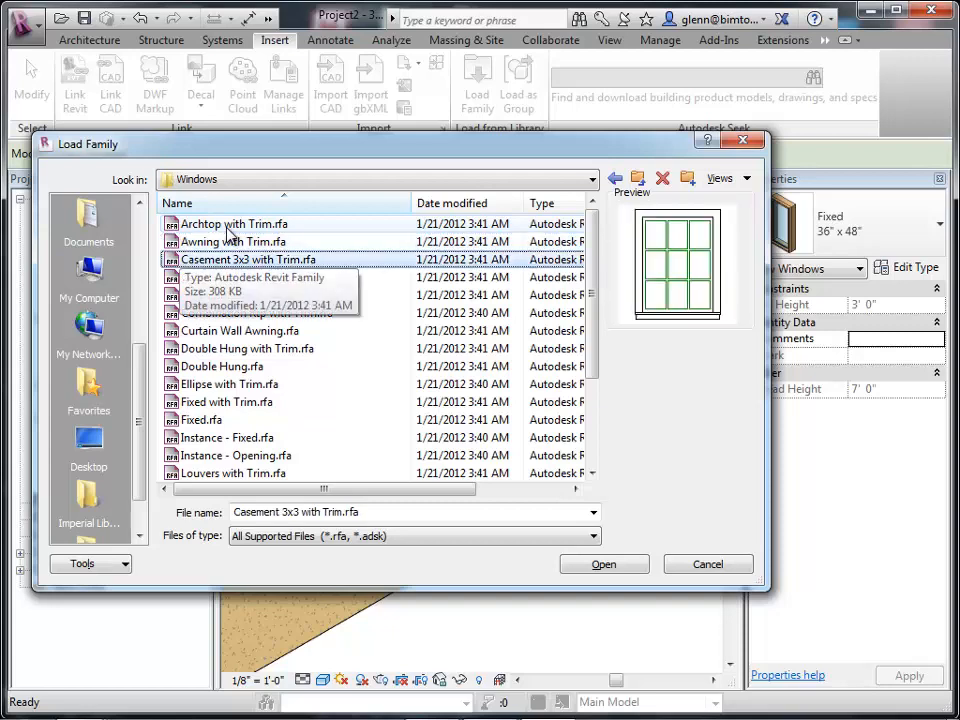
key(Down)
key(Down)
key(Down)
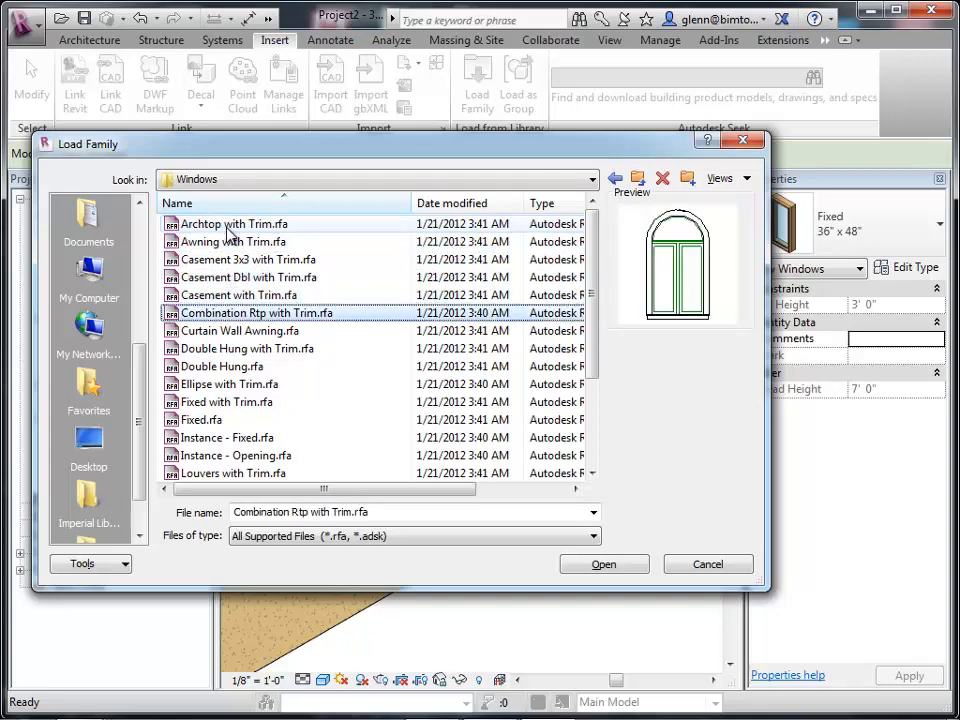
key(Down)
key(Down)
key(Down)
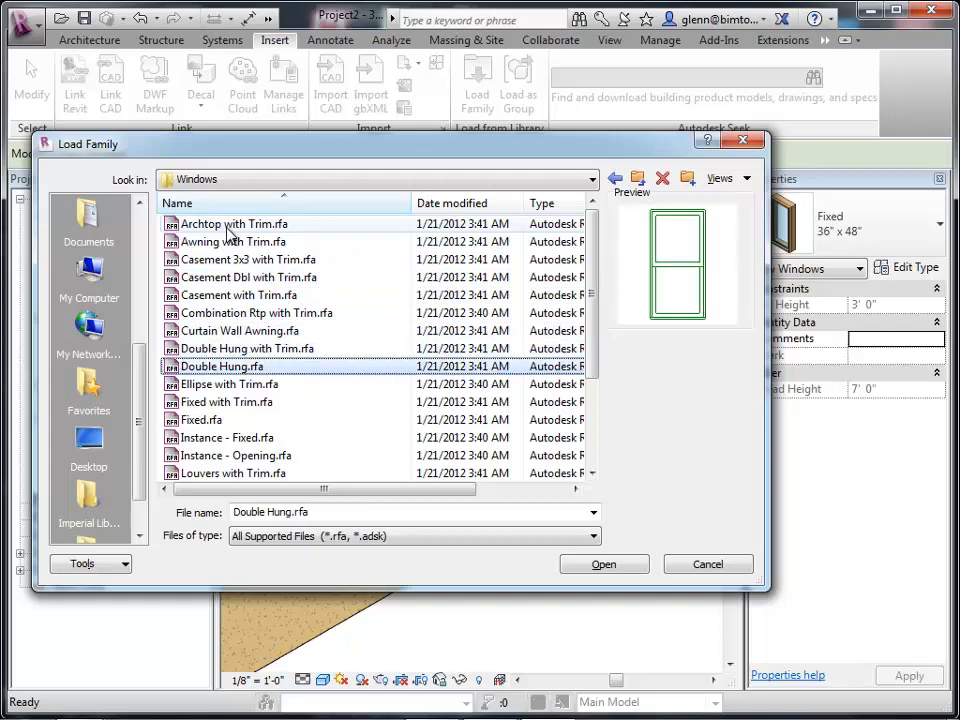
key(Down)
key(Down)
key(Down)
key(Down)
key(Down)
key(Down)
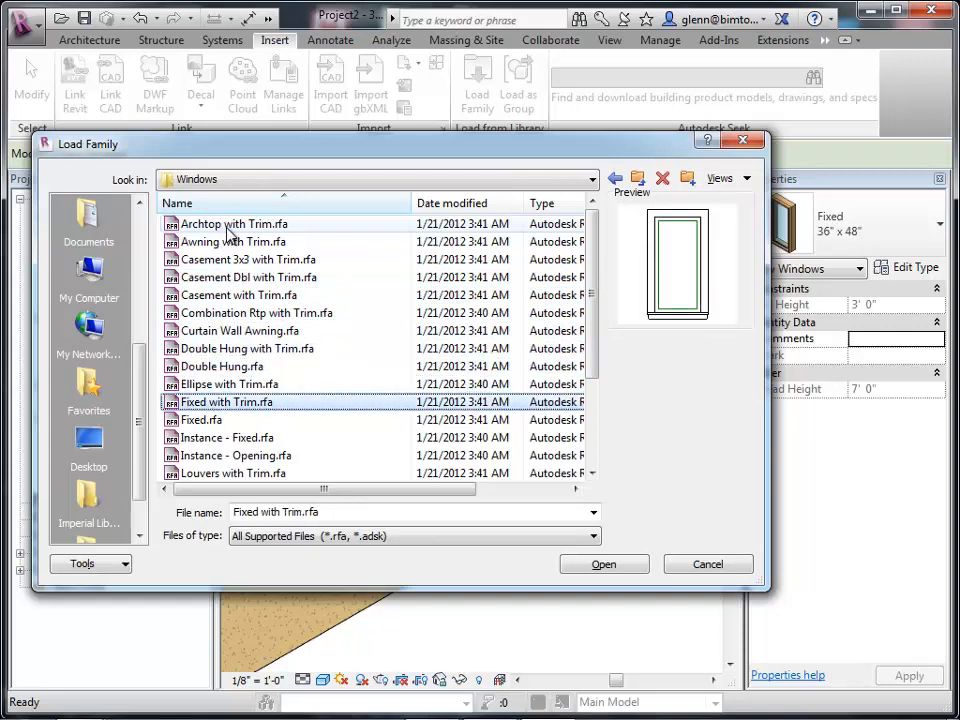
key(Down)
key(Down)
key(Down)
key(Down)
key(Down)
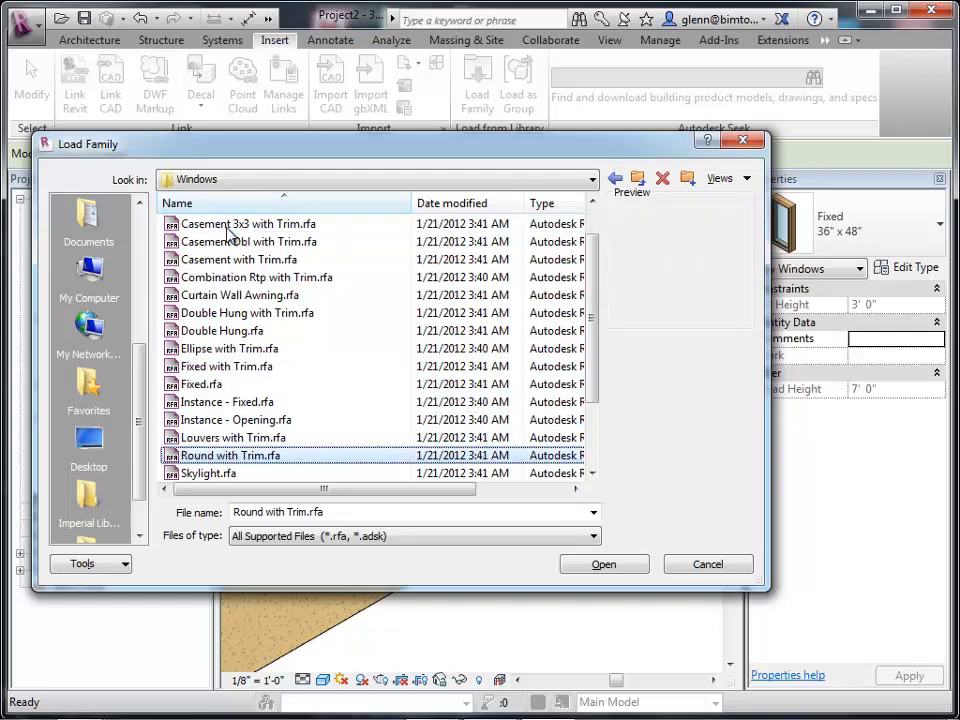
key(Down)
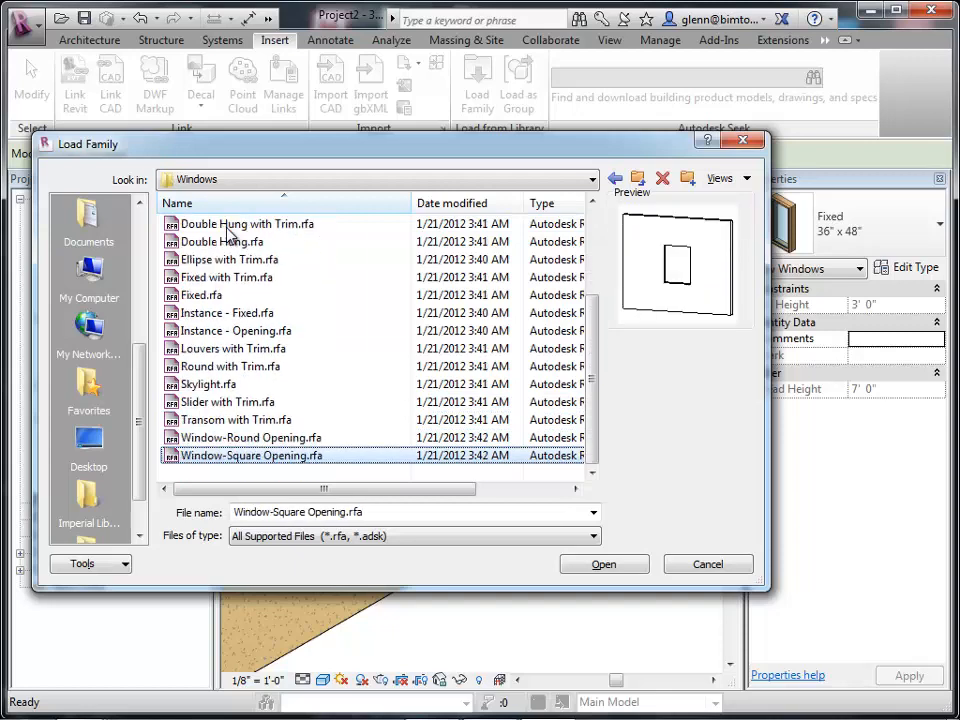
key(Up)
key(Up)
key(Up)
key(Up)
key(Up)
key(Up)
key(Up)
key(Up)
key(Up)
key(Up)
key(Up)
key(Up)
key(Up)
key(Up)
key(Up)
key(Up)
key(Up)
key(Up)
key(Up)
key(Up)
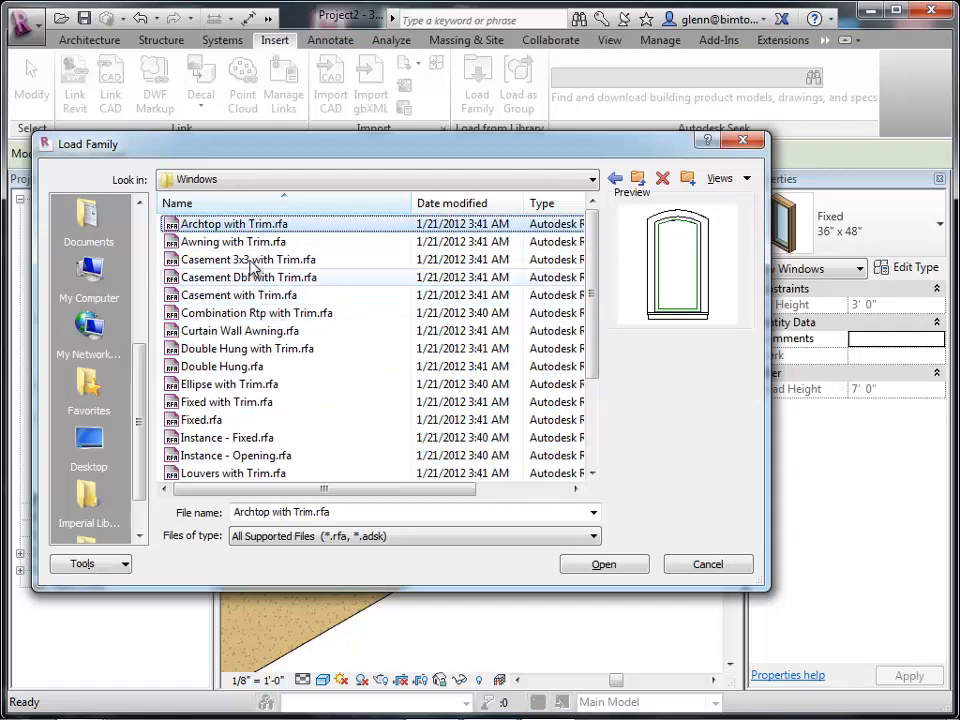
Load the Archtop with Trim window family into the project.
click(215, 230)
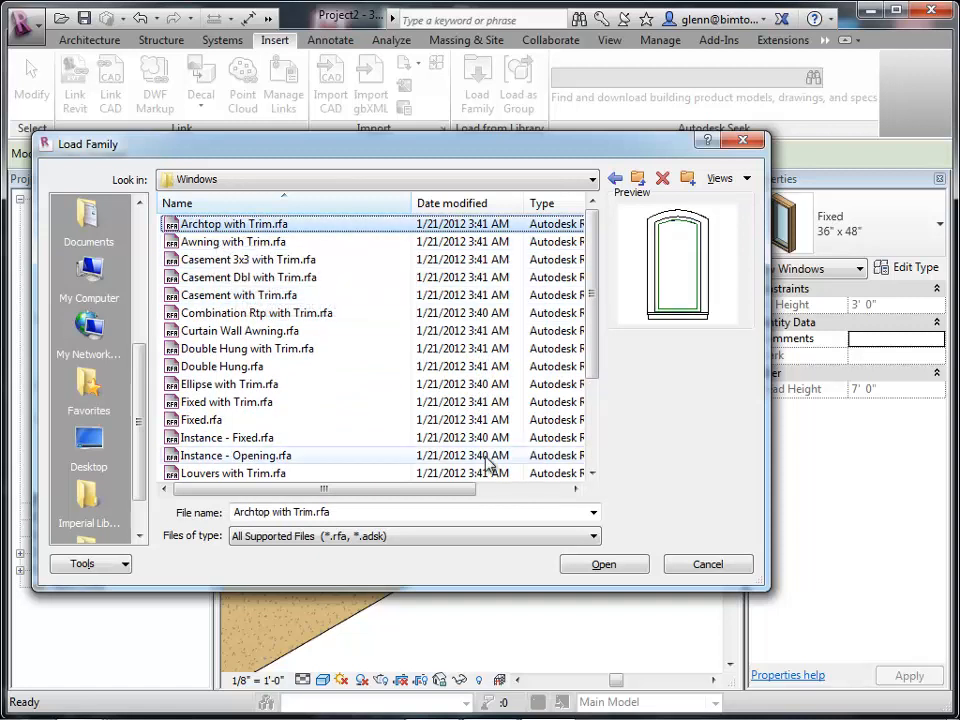
click(600, 566)
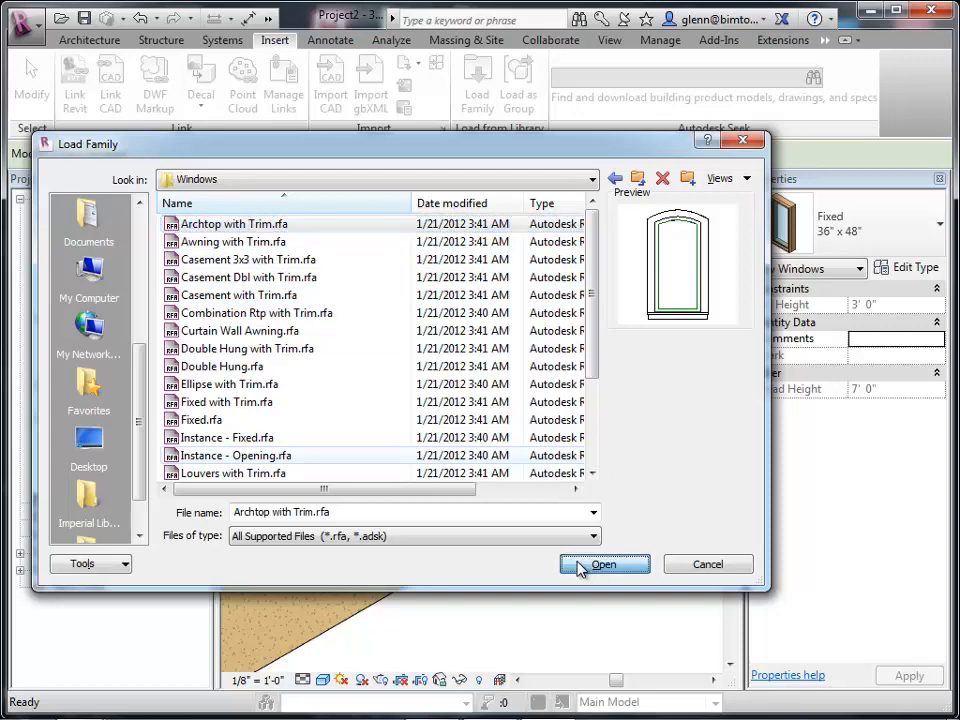
click(579, 563)
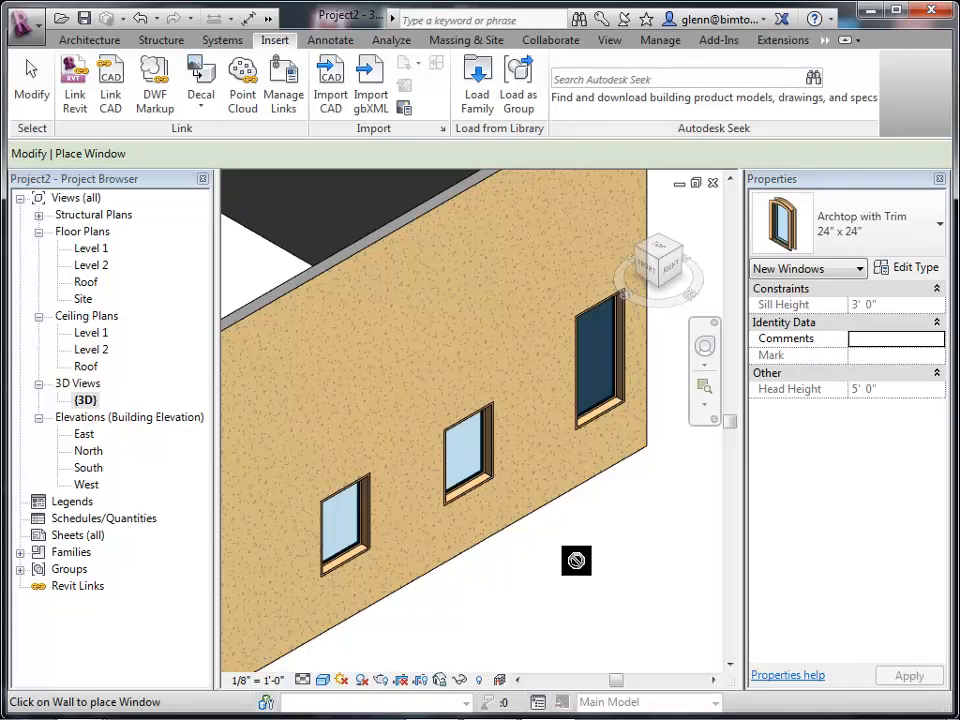
Place three Archtop with Trim 24" x 48" windows across the upper part of the wall.
click(884, 245)
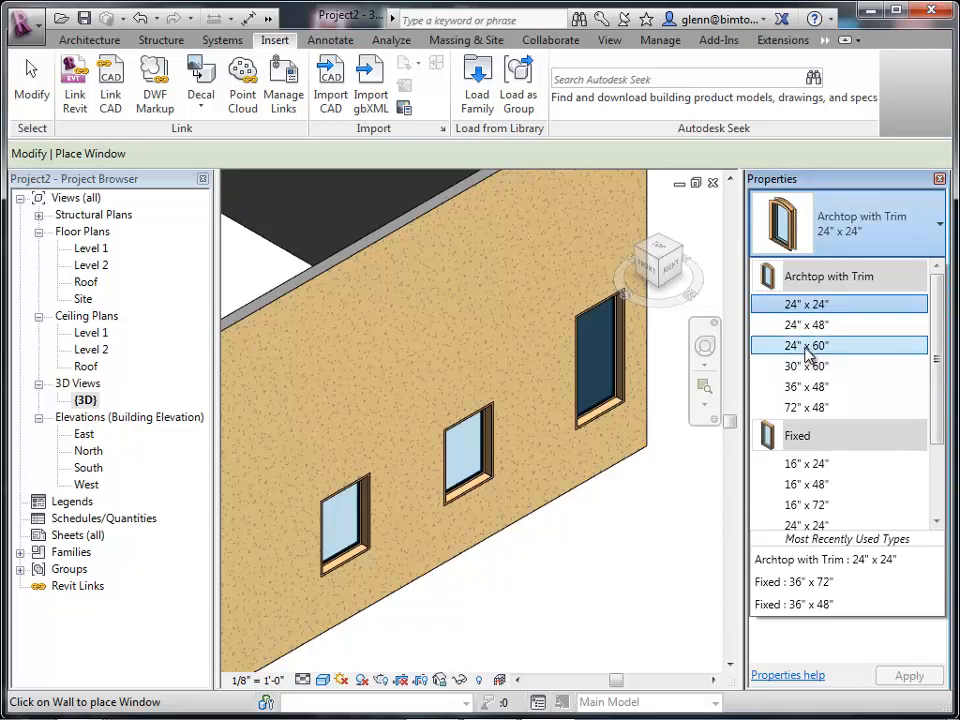
click(806, 325)
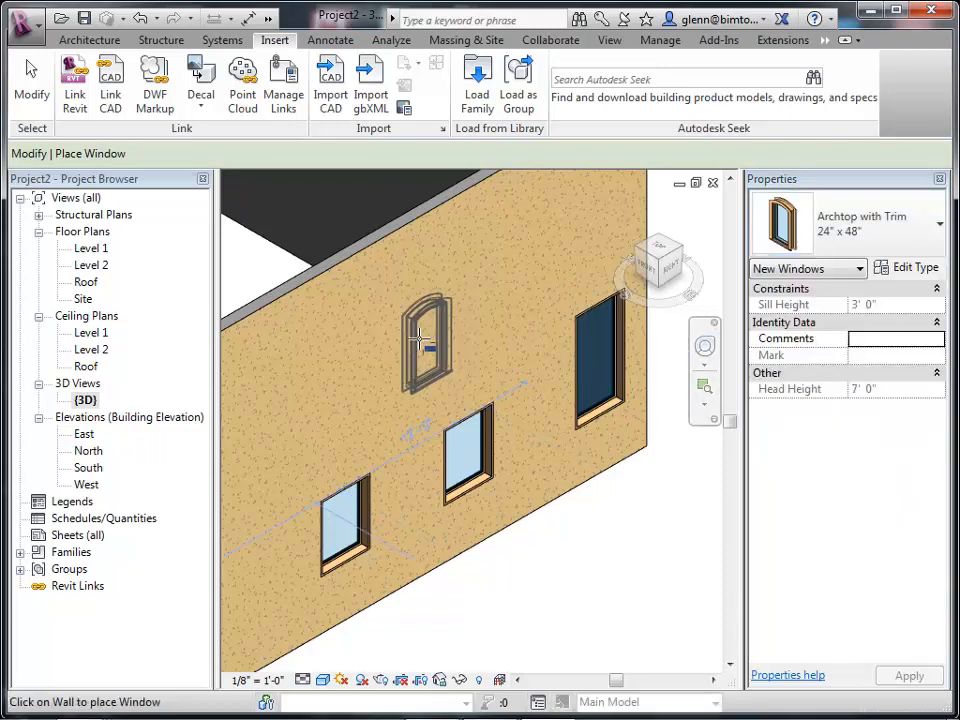
click(460, 322)
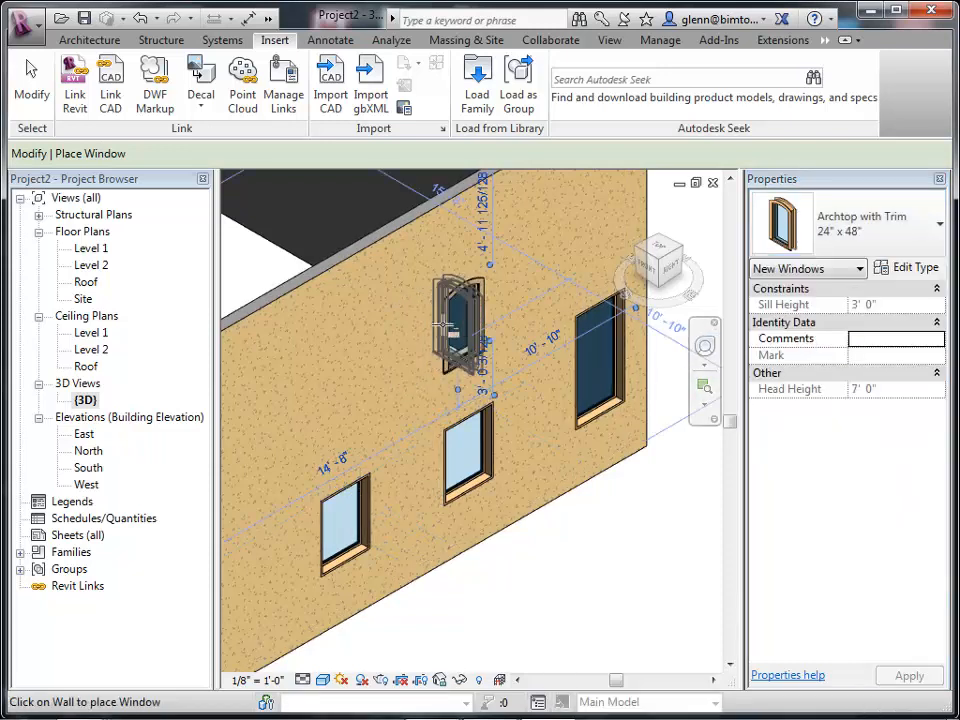
click(381, 356)
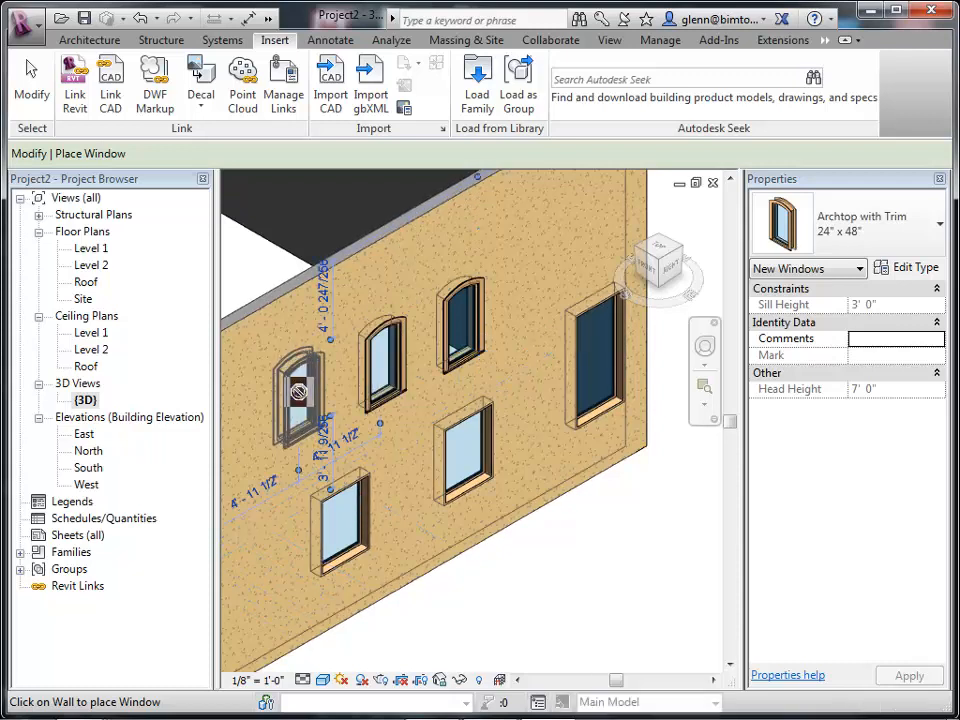
click(298, 393)
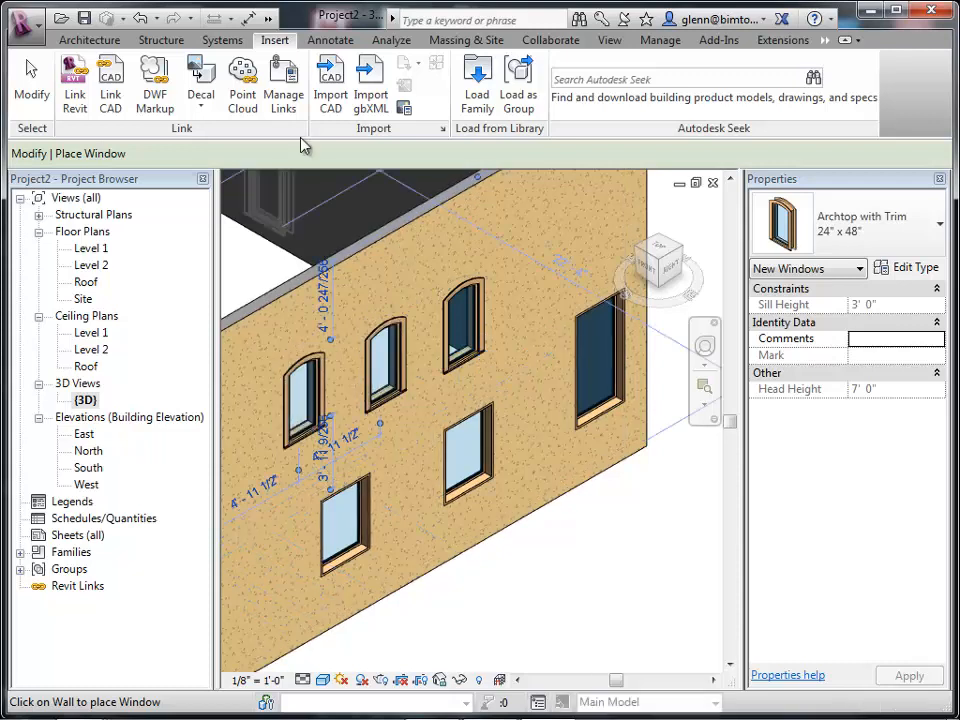
click(45, 98)
Change the lower-left Fixed window to the Archtop with Trim 36" x 48" type.
click(331, 507)
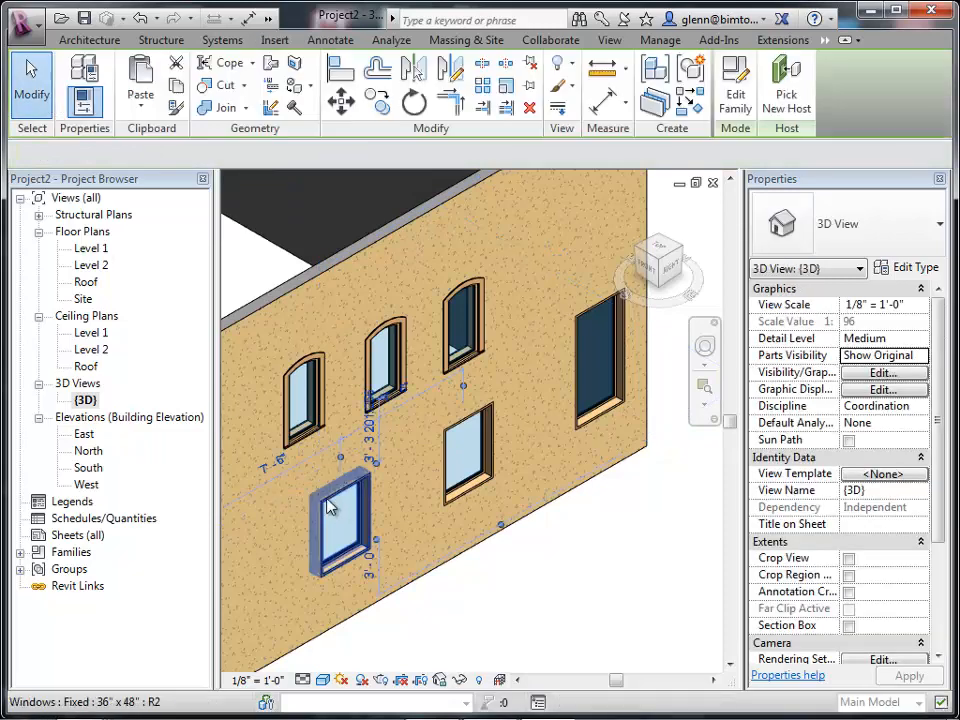
click(331, 507)
click(890, 250)
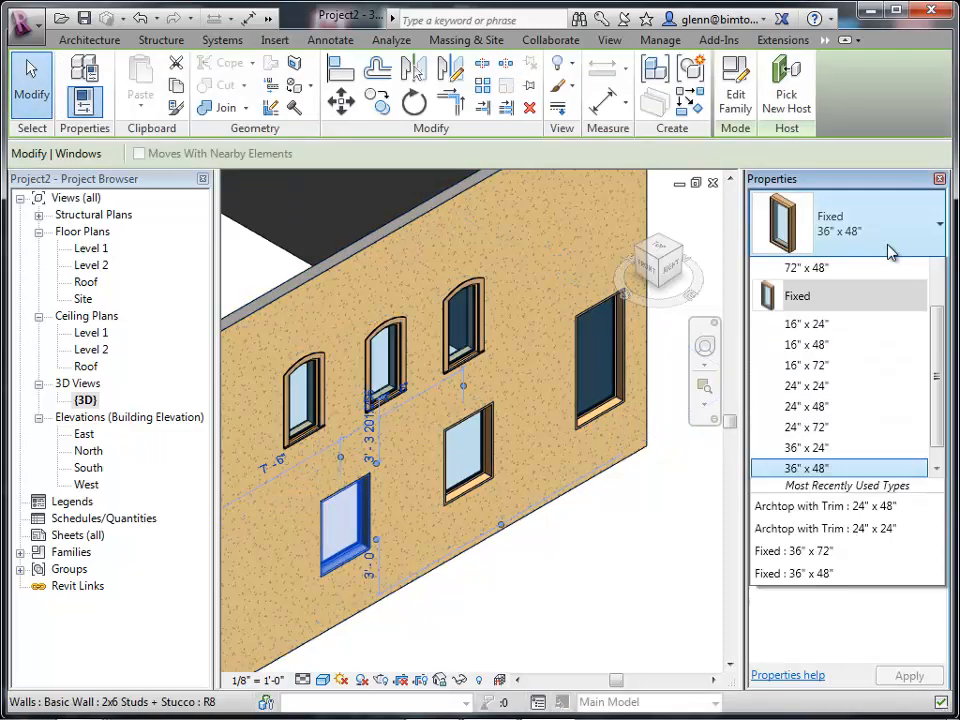
drag(940, 432, 935, 344)
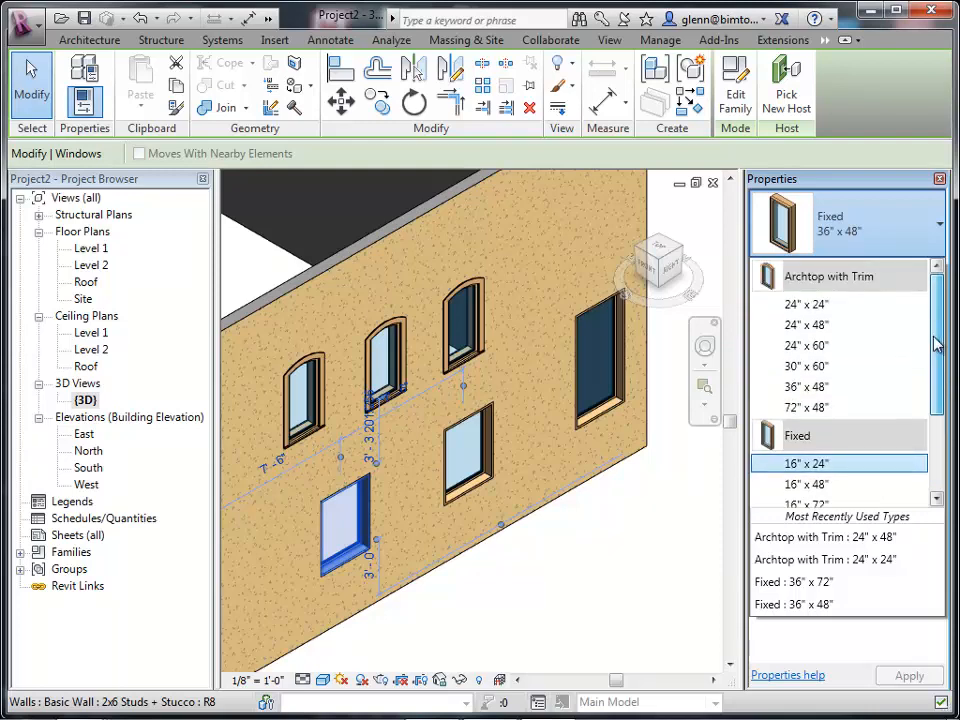
click(818, 390)
click(630, 579)
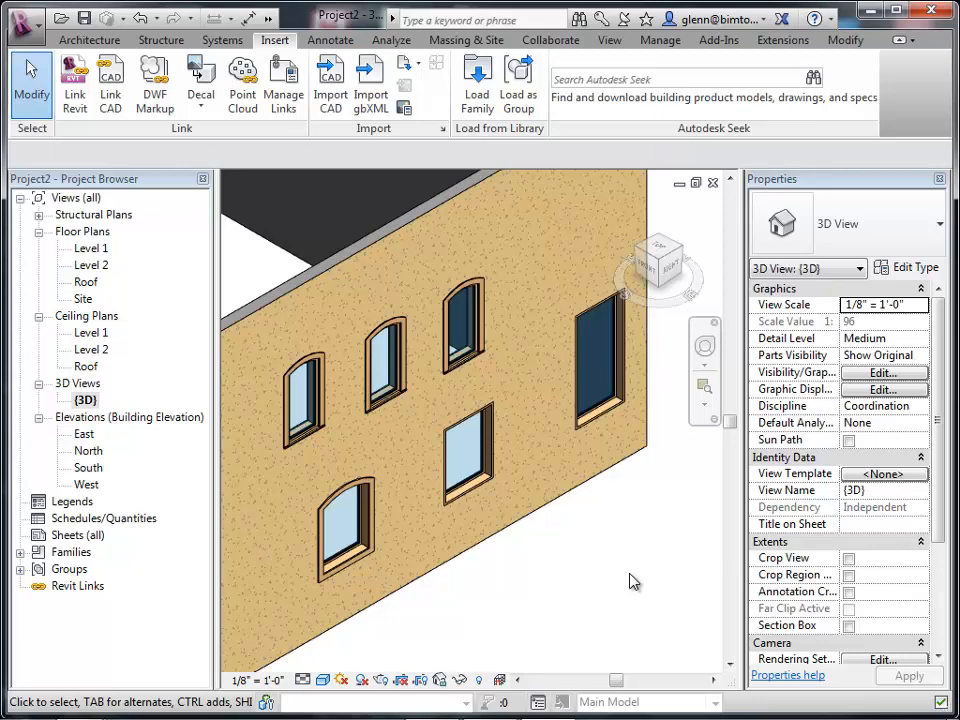
Load the Double Hung with Trim window family from the Windows library folder into the project.
click(476, 88)
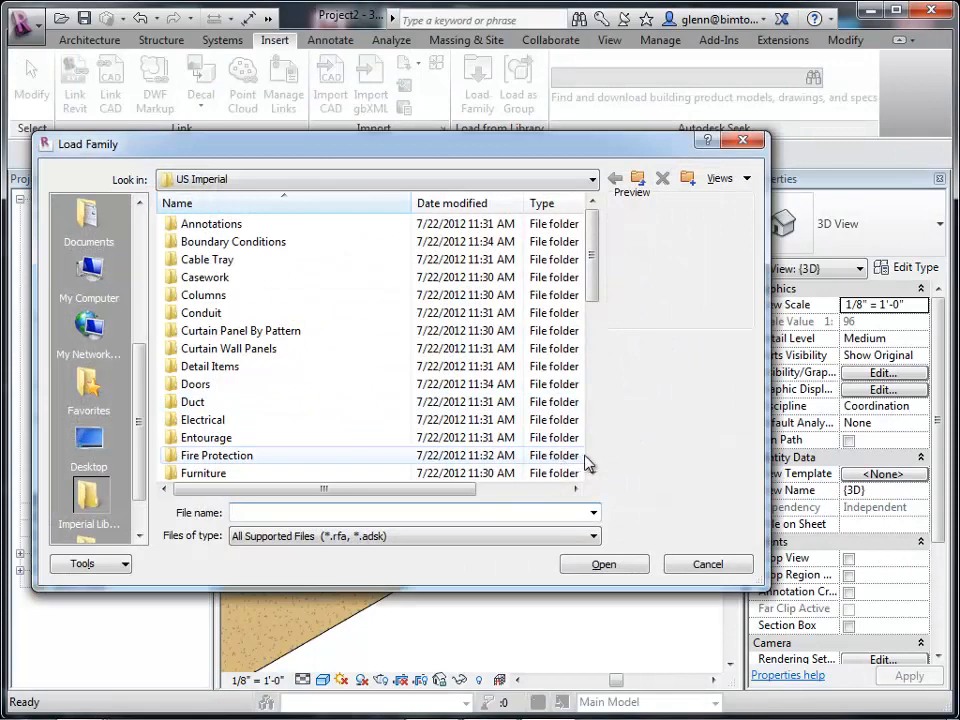
scroll(594, 461, down, 8)
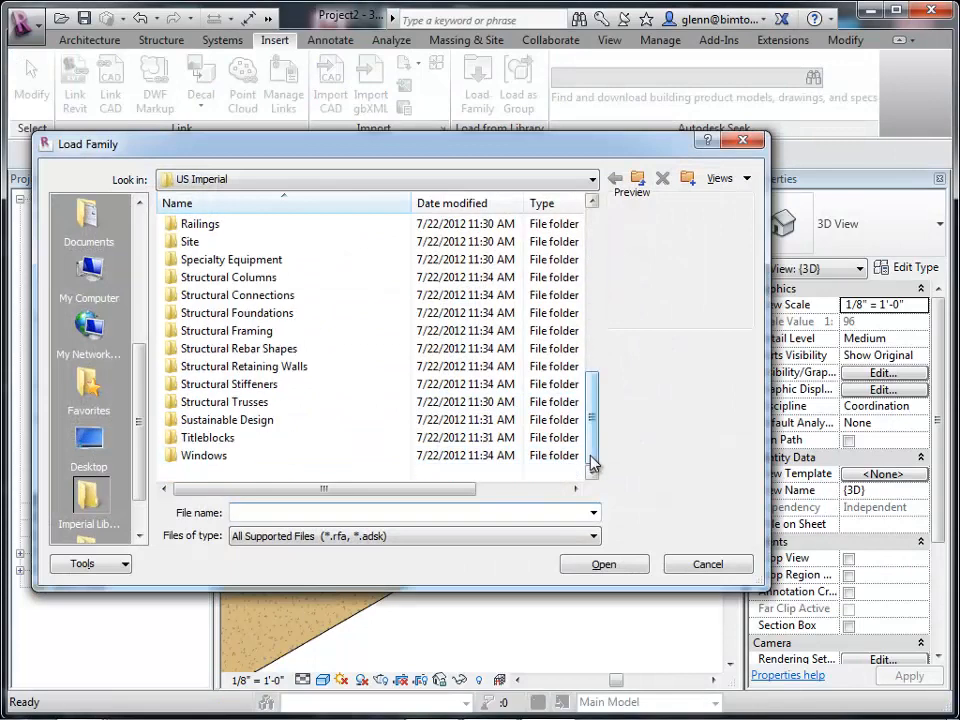
double_click(215, 455)
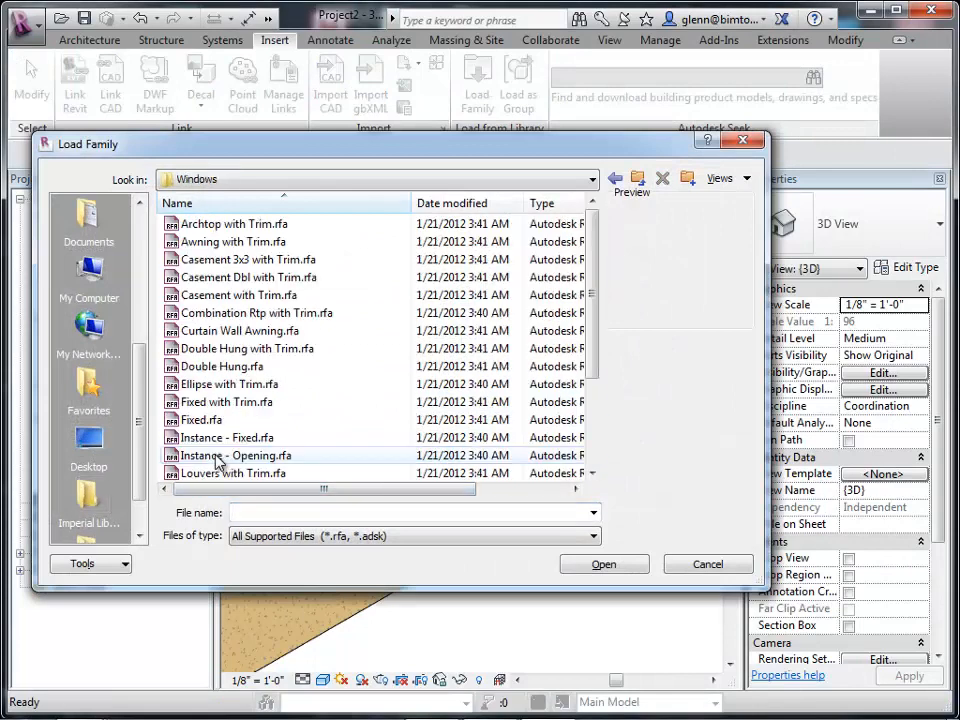
click(196, 355)
double_click(196, 355)
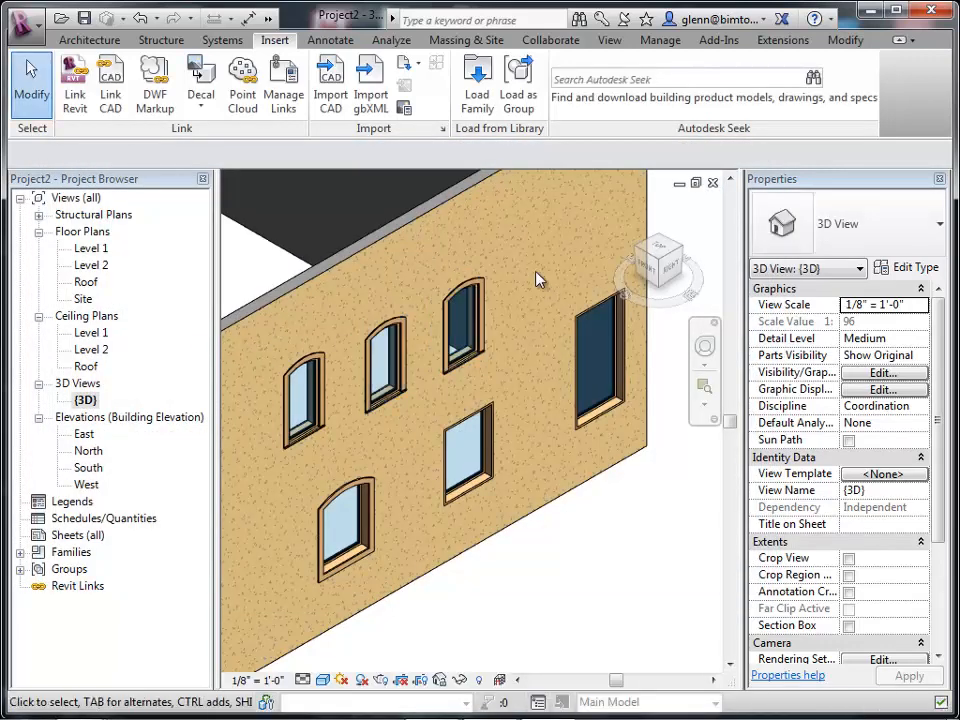
Place a Double Hung with Trim 36" x 48" window high on the wall, above the tall fixed window.
click(95, 40)
click(172, 62)
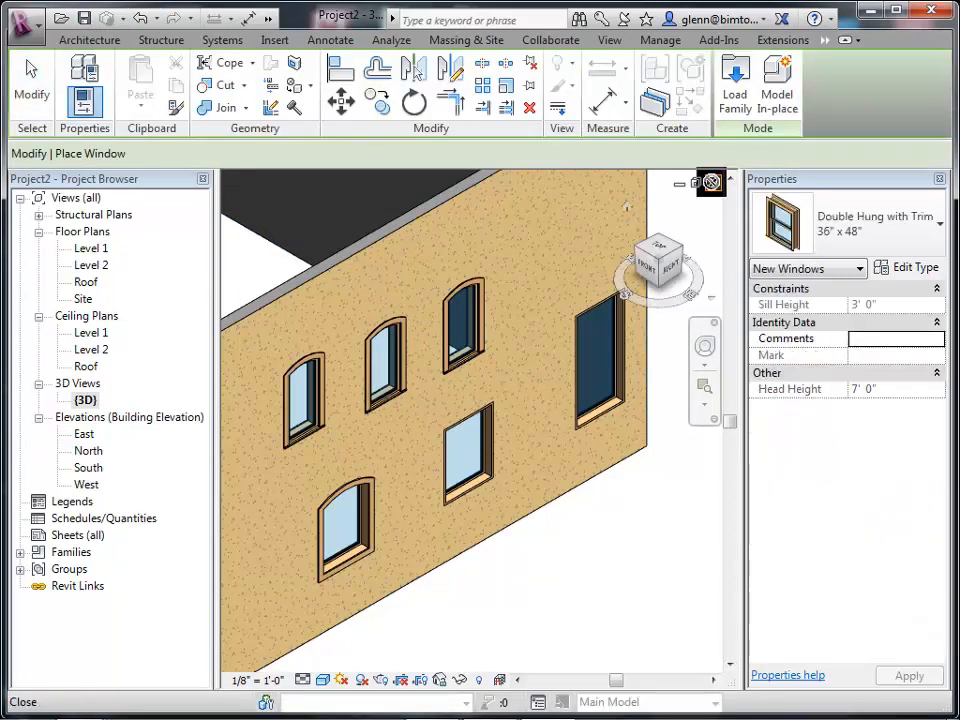
click(553, 272)
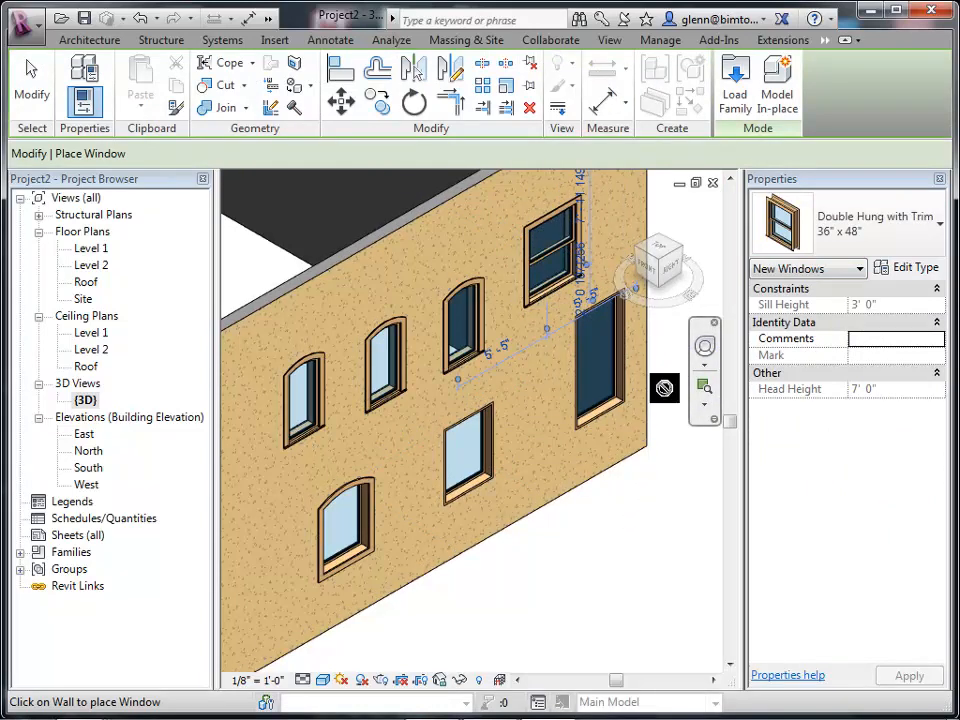
click(703, 390)
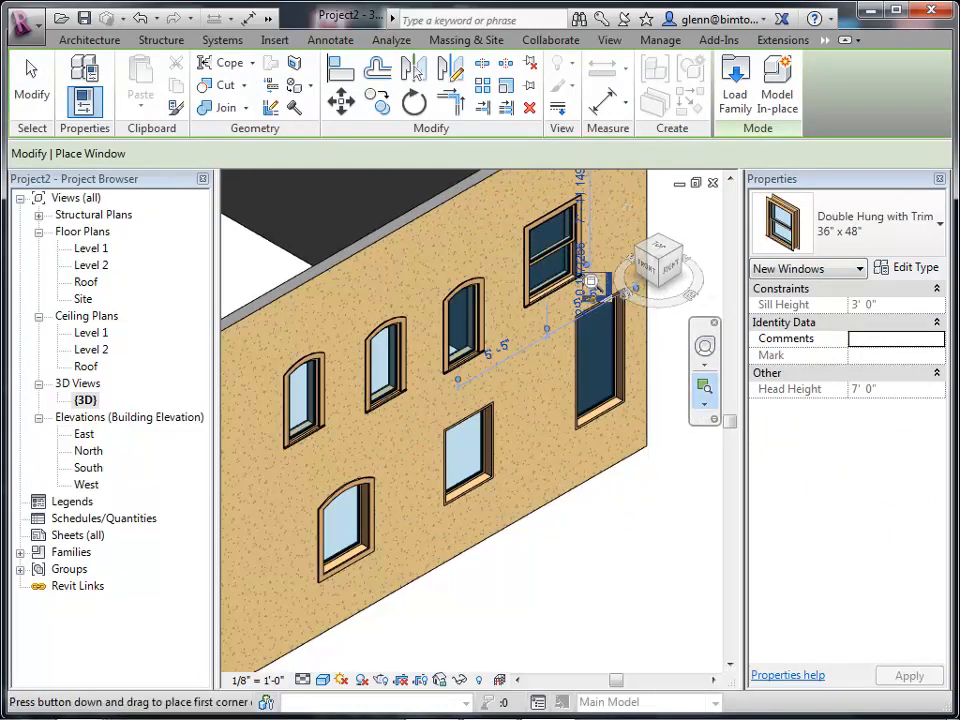
drag(490, 205, 628, 362)
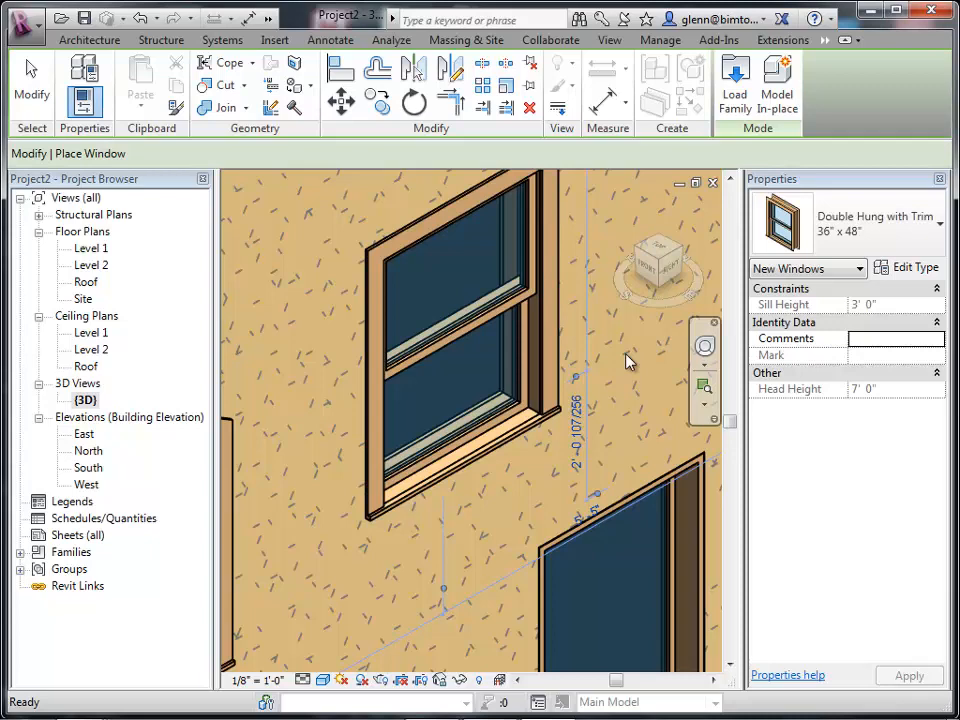
click(33, 72)
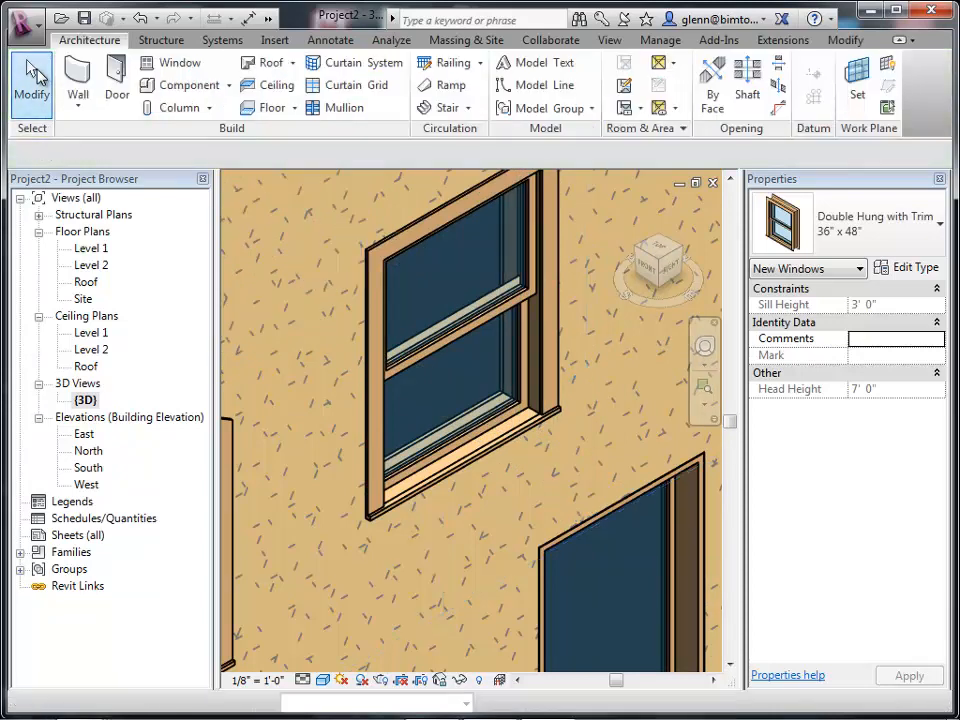
click(392, 245)
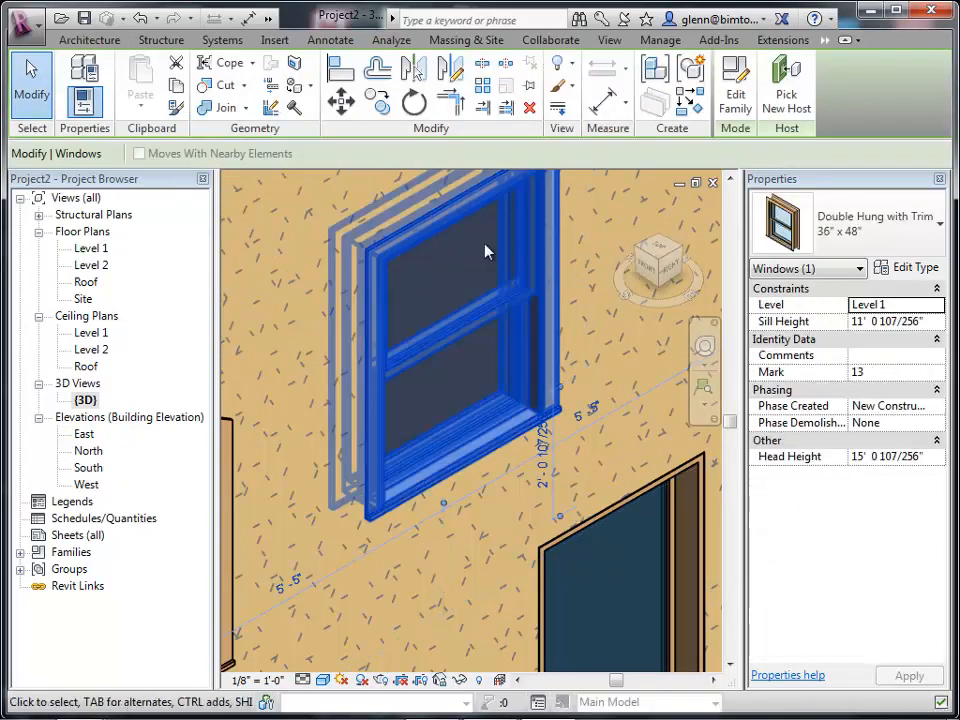
click(925, 232)
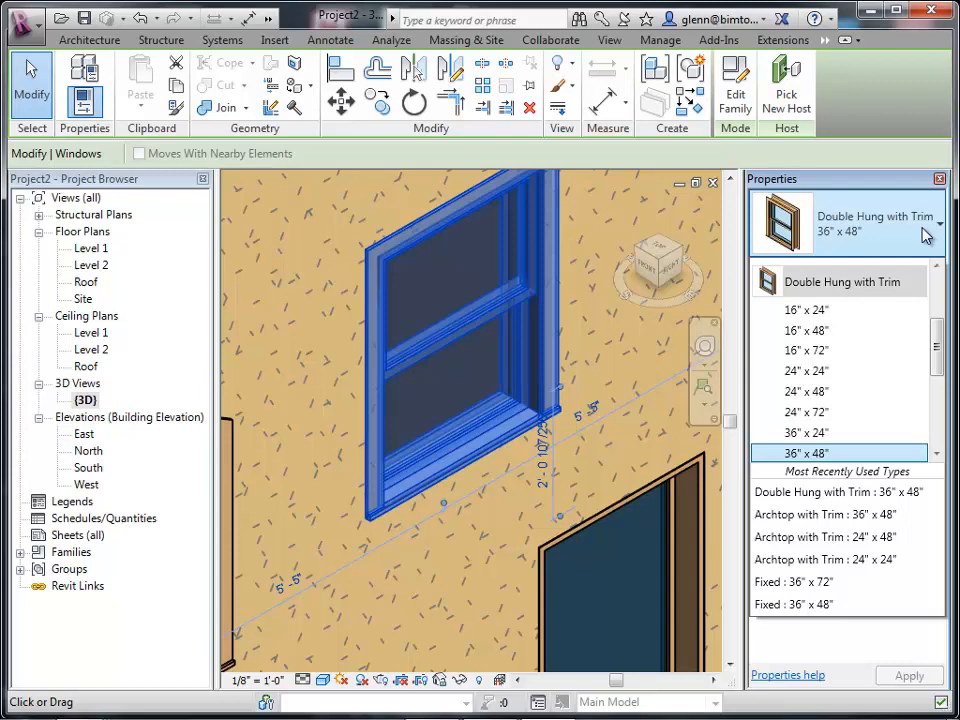
key(Escape)
key(Escape)
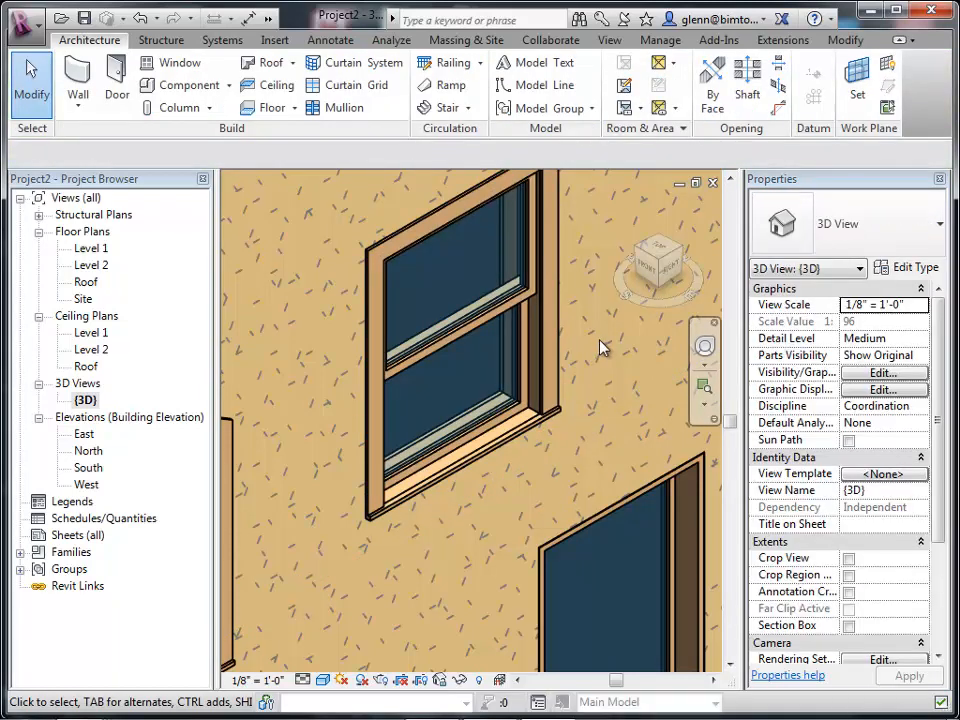
Set the Double Hung with Trim 36" x 48" type's exterior trim width to 0' 8".
click(548, 330)
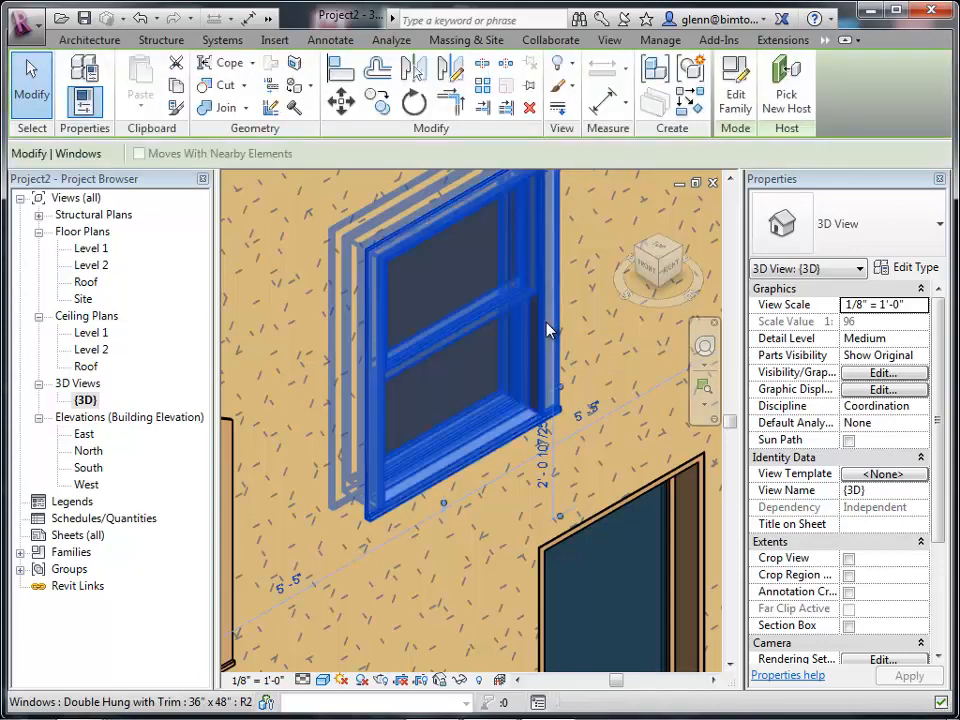
click(922, 270)
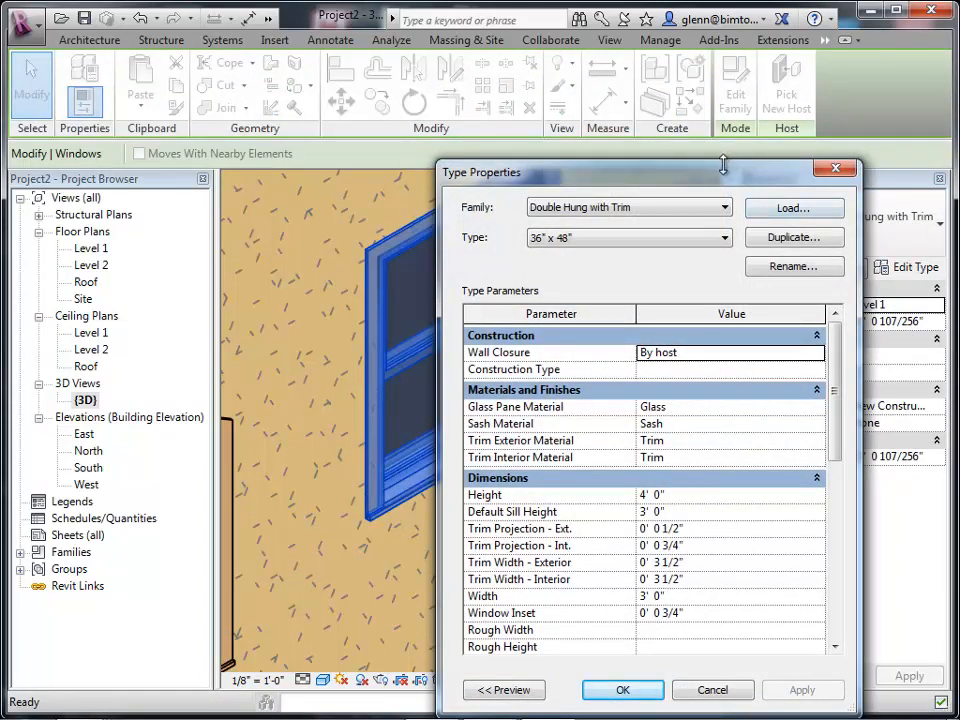
drag(723, 165, 380, 138)
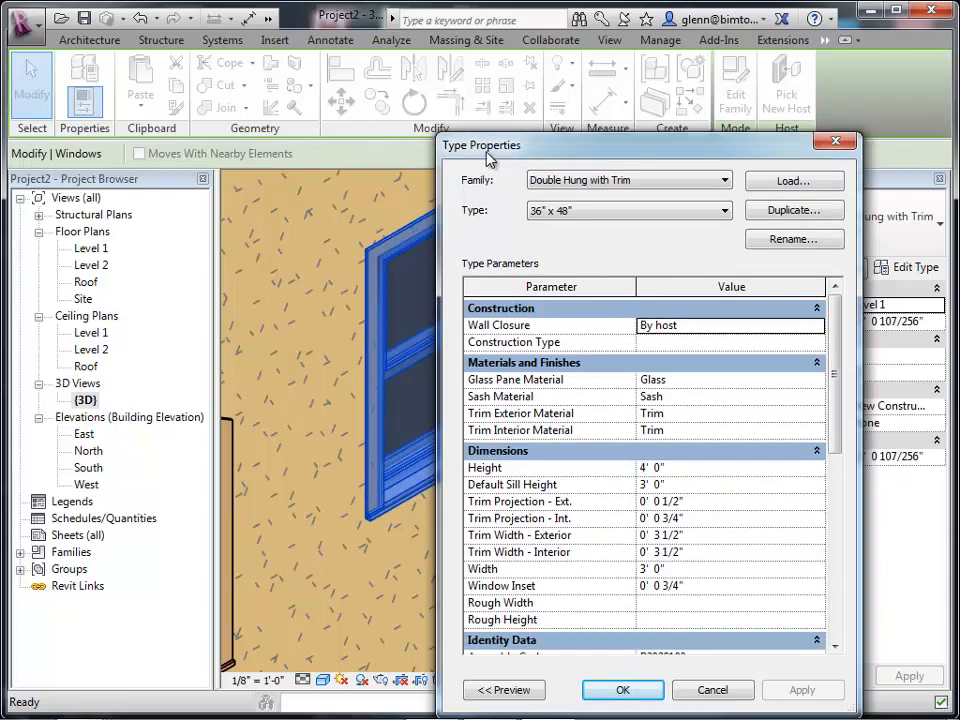
drag(489, 158, 65, 84)
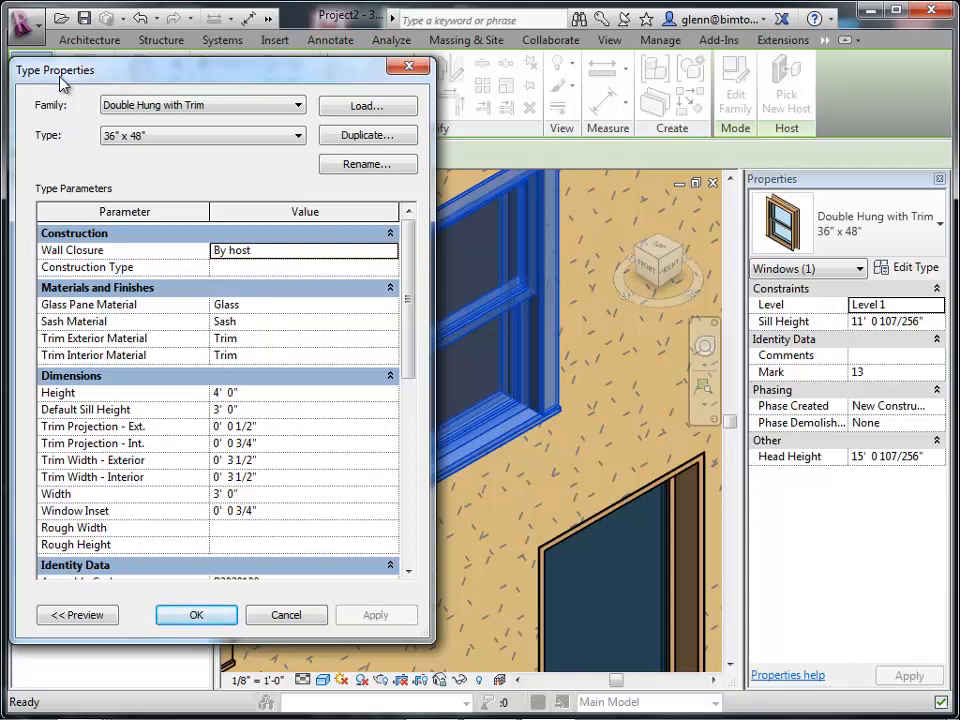
click(336, 461)
text(0 8)
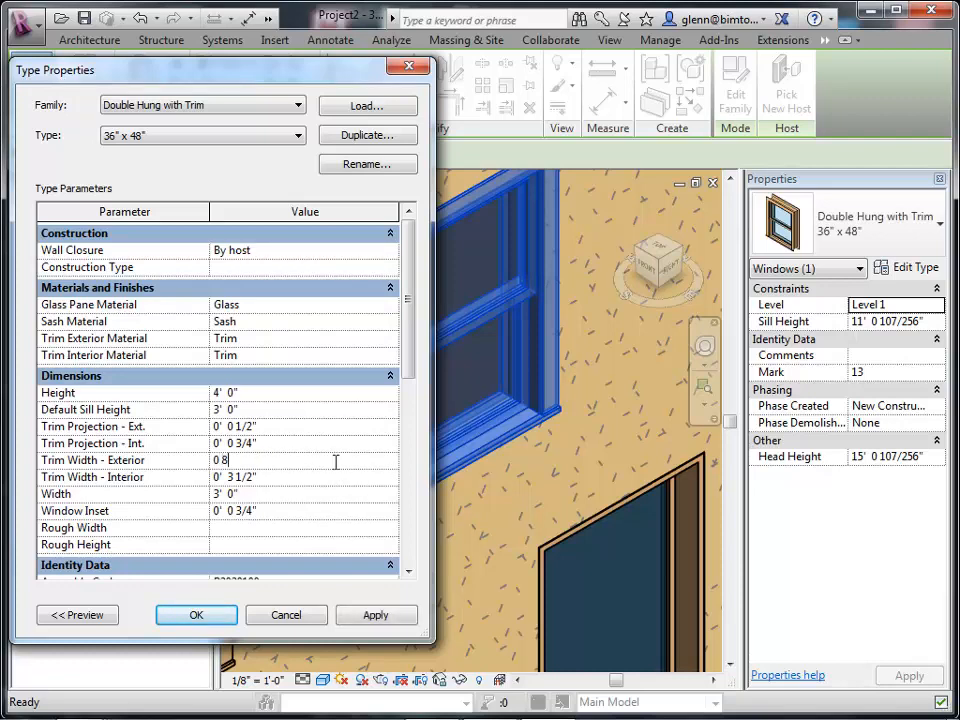
click(222, 620)
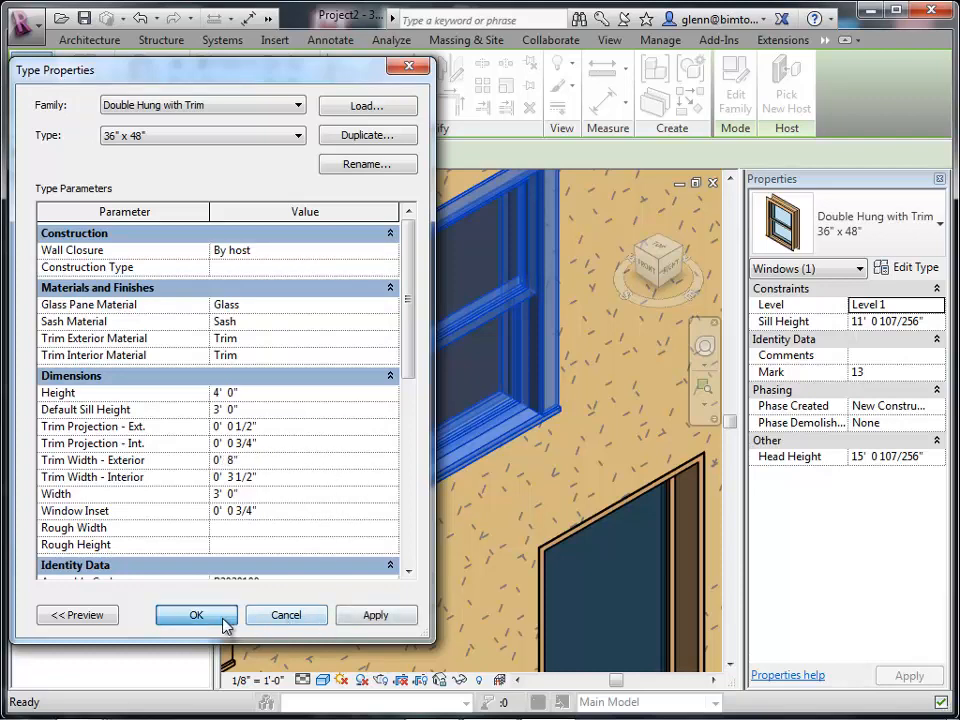
click(225, 627)
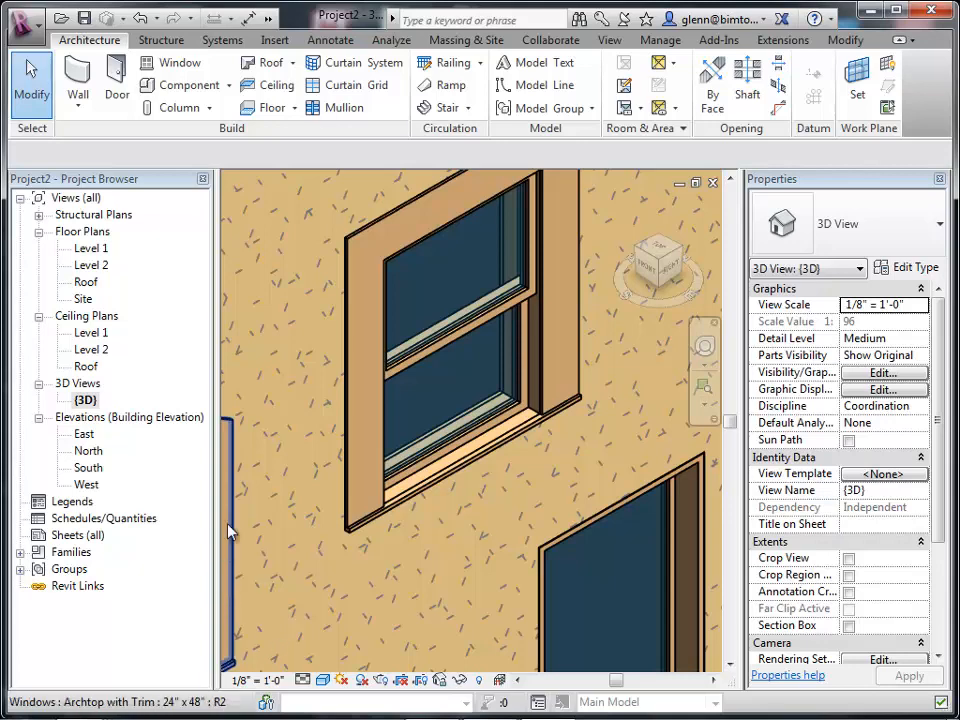
Set the Double Hung with Trim 36" x 48" type's exterior trim width to 0' 6".
click(353, 399)
click(917, 278)
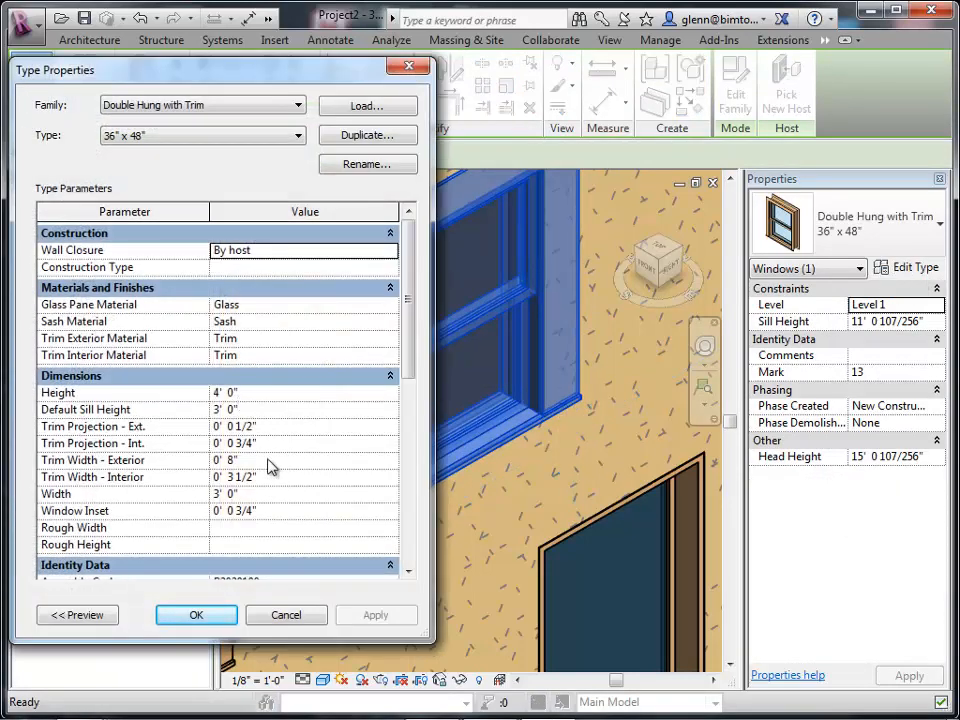
click(269, 458)
text(0 6)
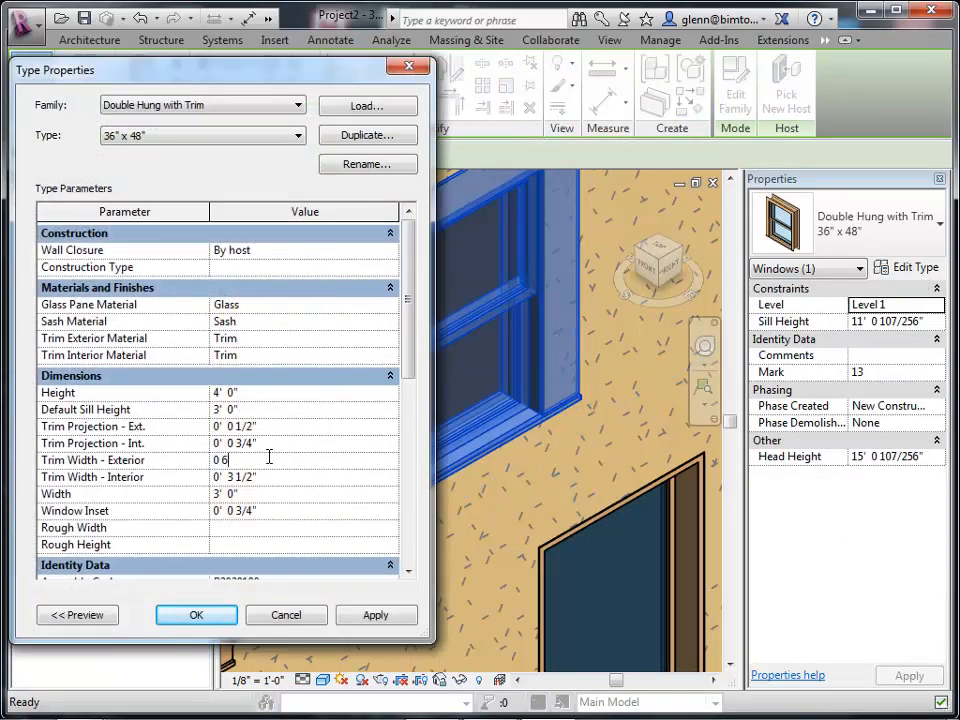
click(196, 615)
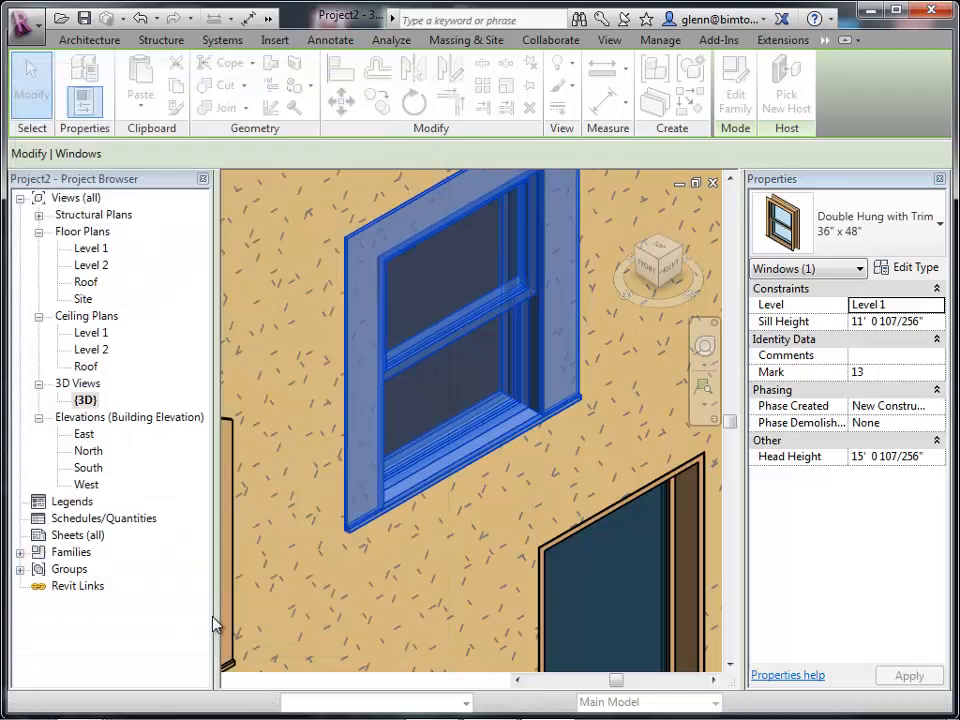
key(Escape)
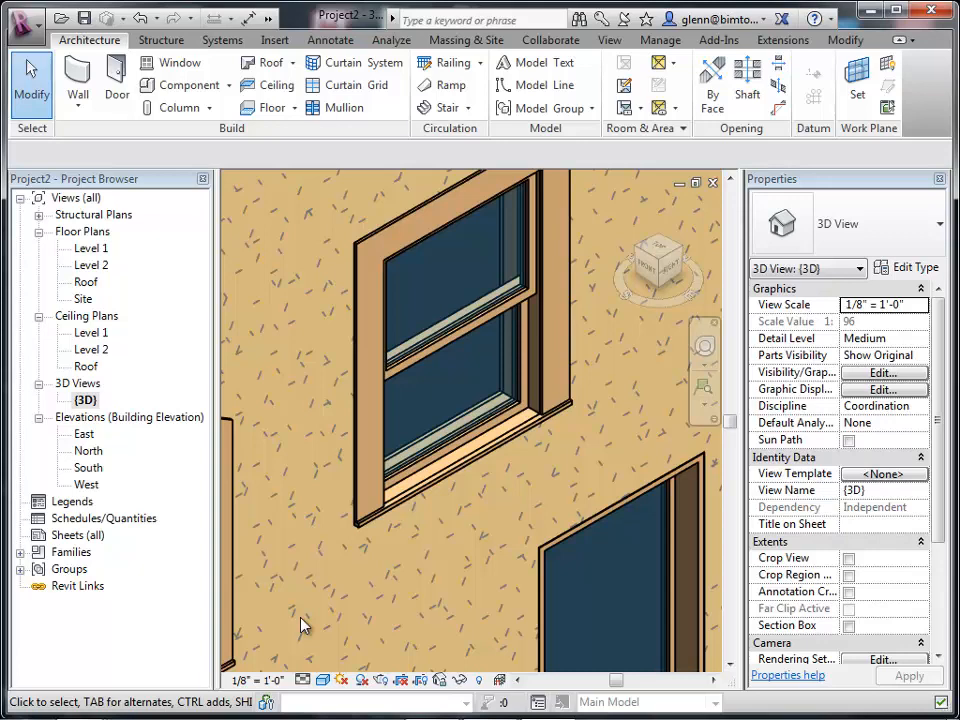
key(z)
key(o)
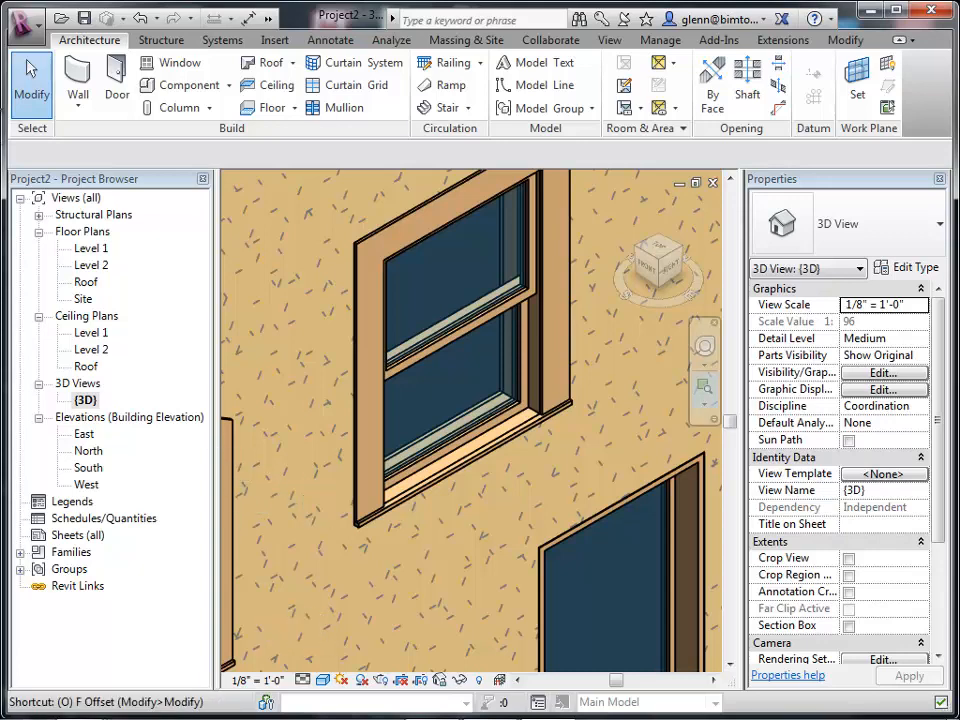
click(29, 90)
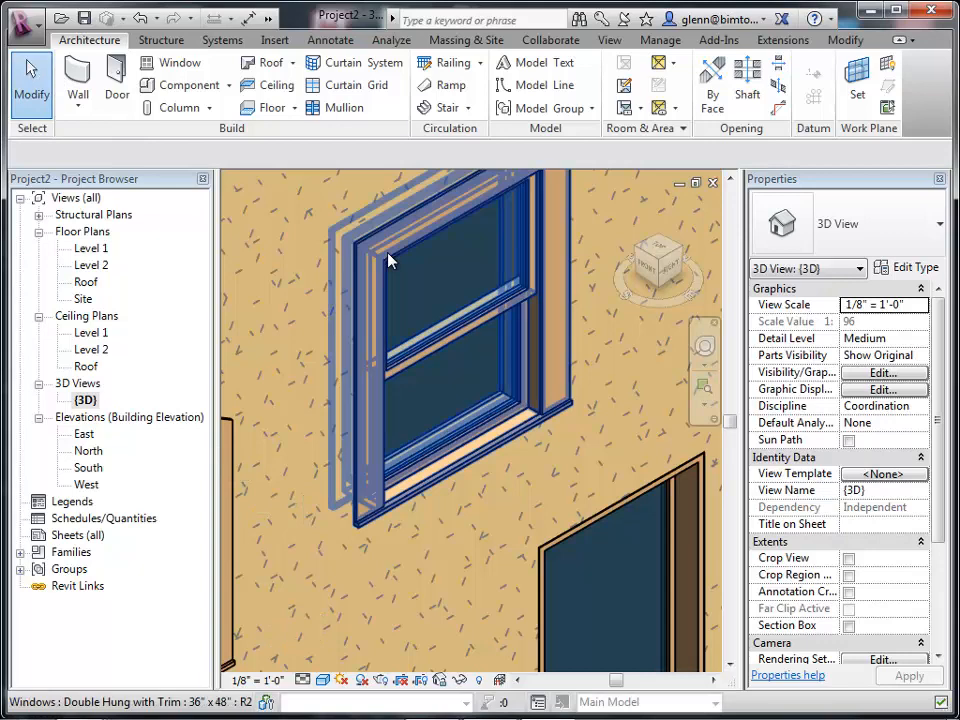
Duplicate the Double Hung with Trim 36" x 48" window type as a new type named 48" x 60".
click(390, 260)
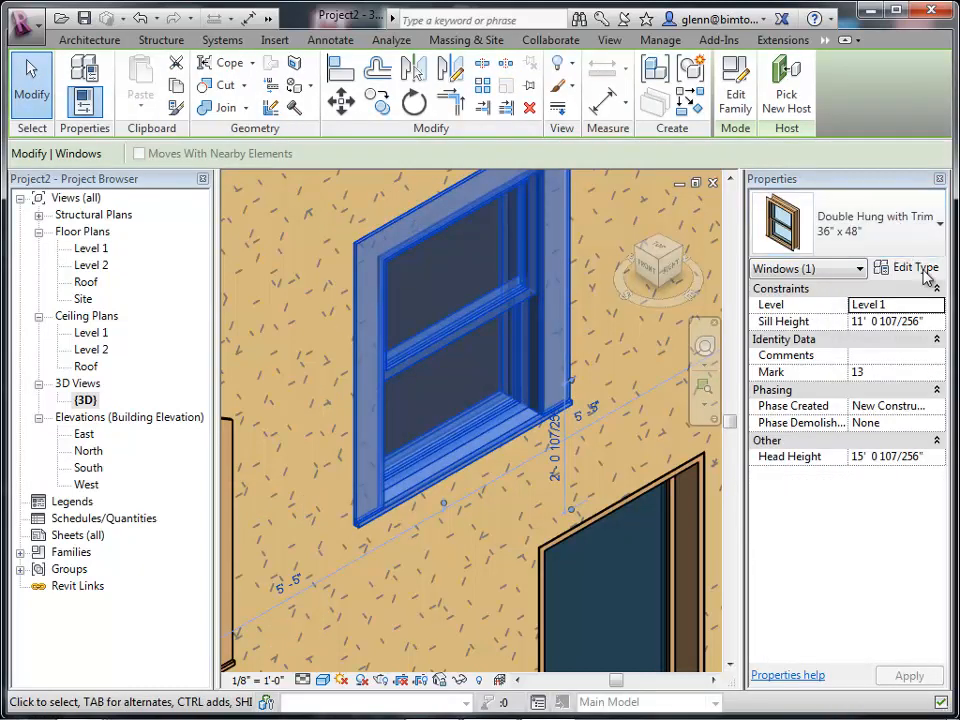
click(925, 252)
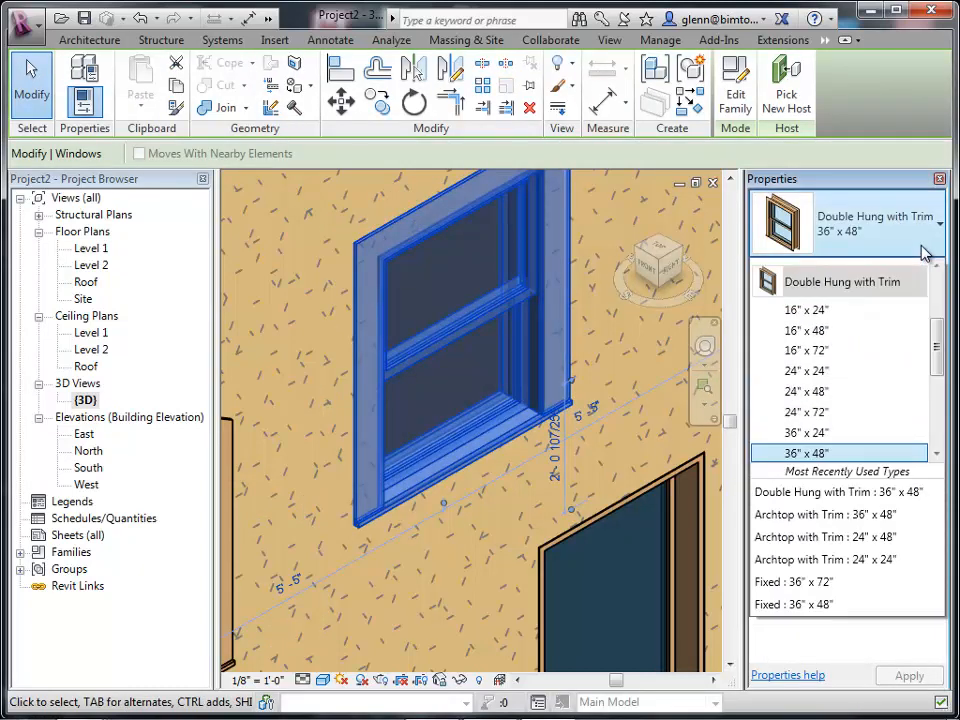
click(641, 345)
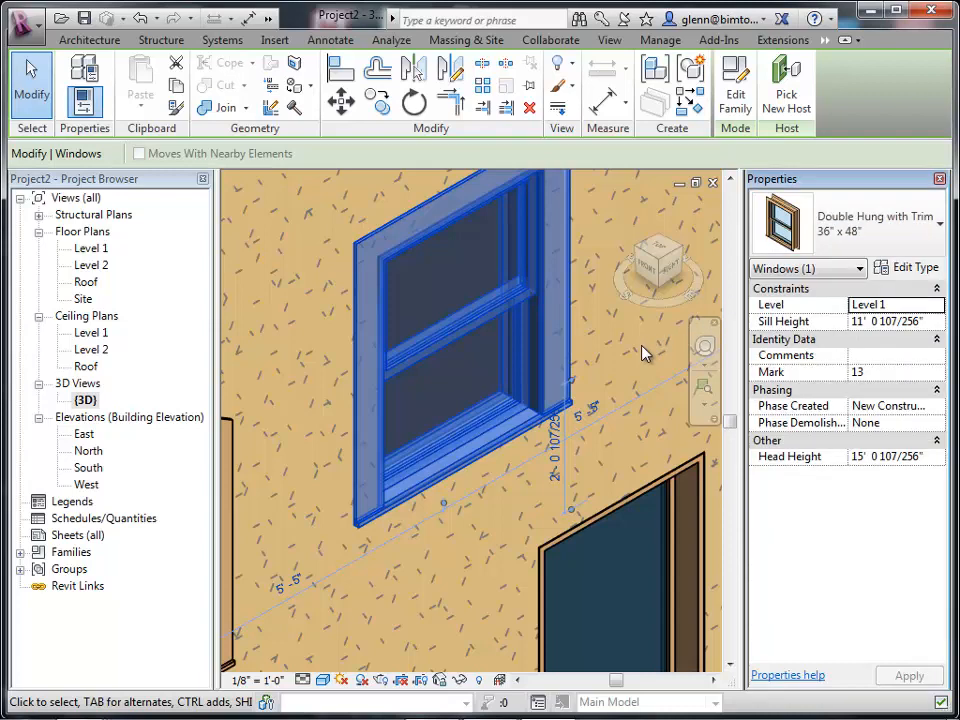
click(910, 270)
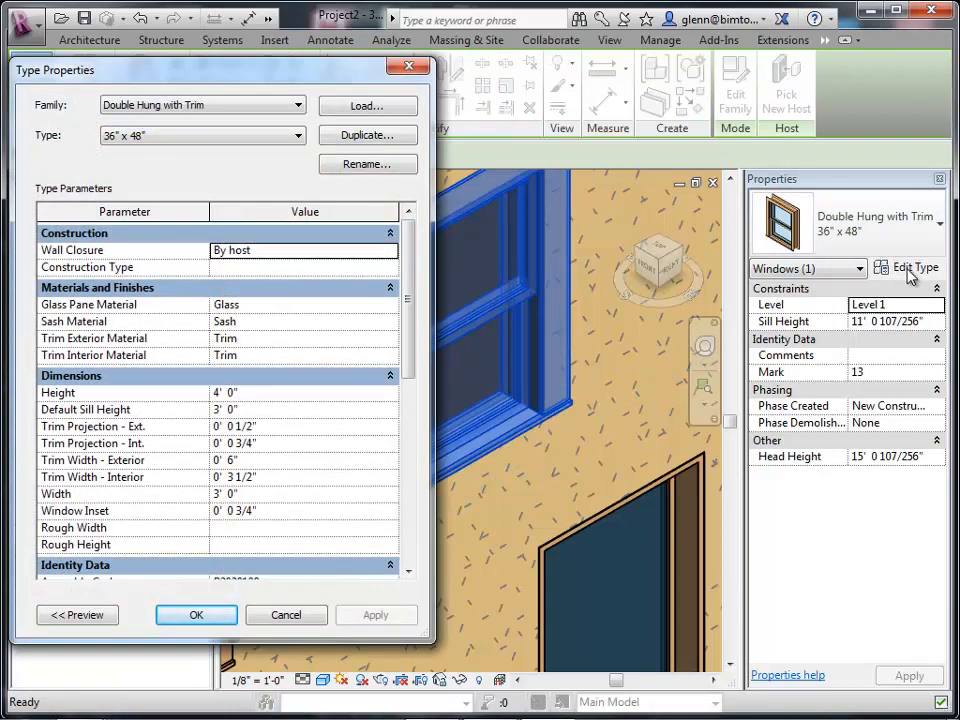
click(301, 136)
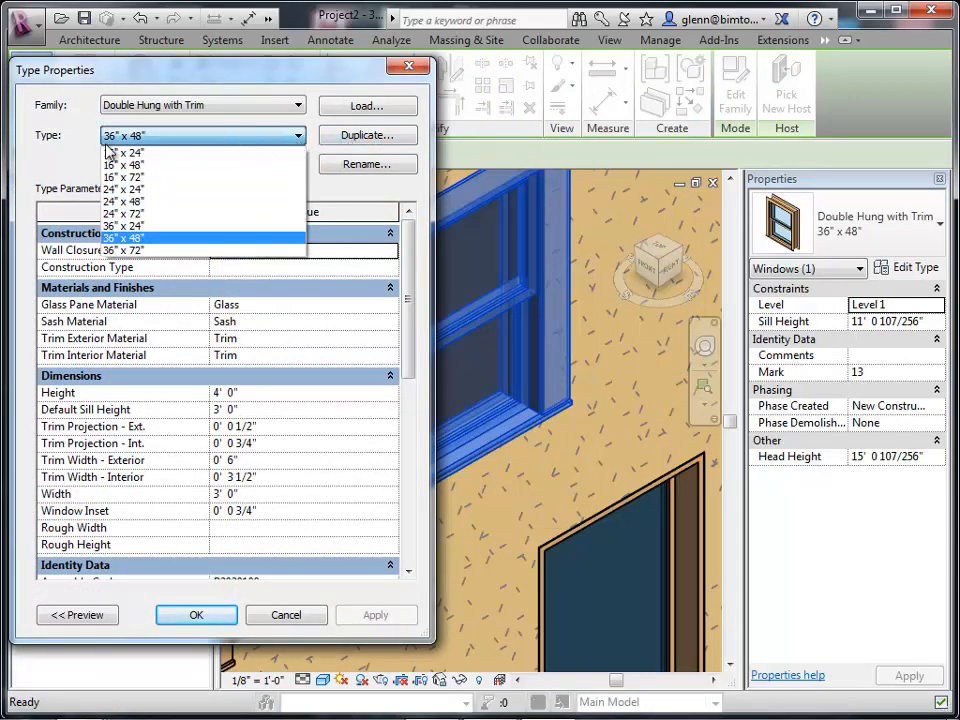
click(34, 168)
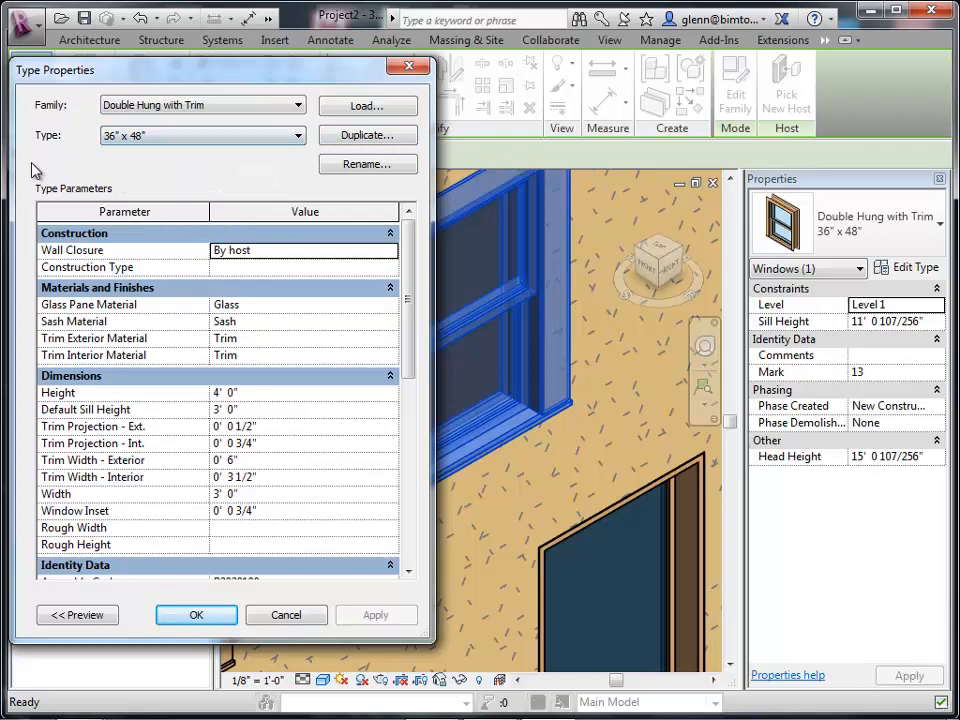
click(380, 137)
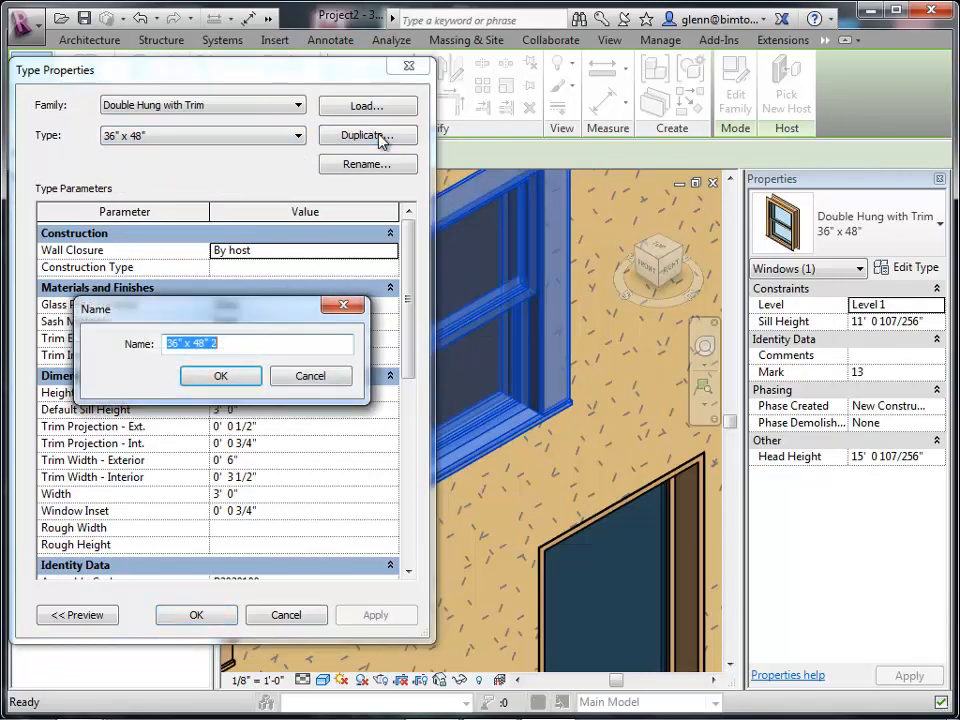
text(4)
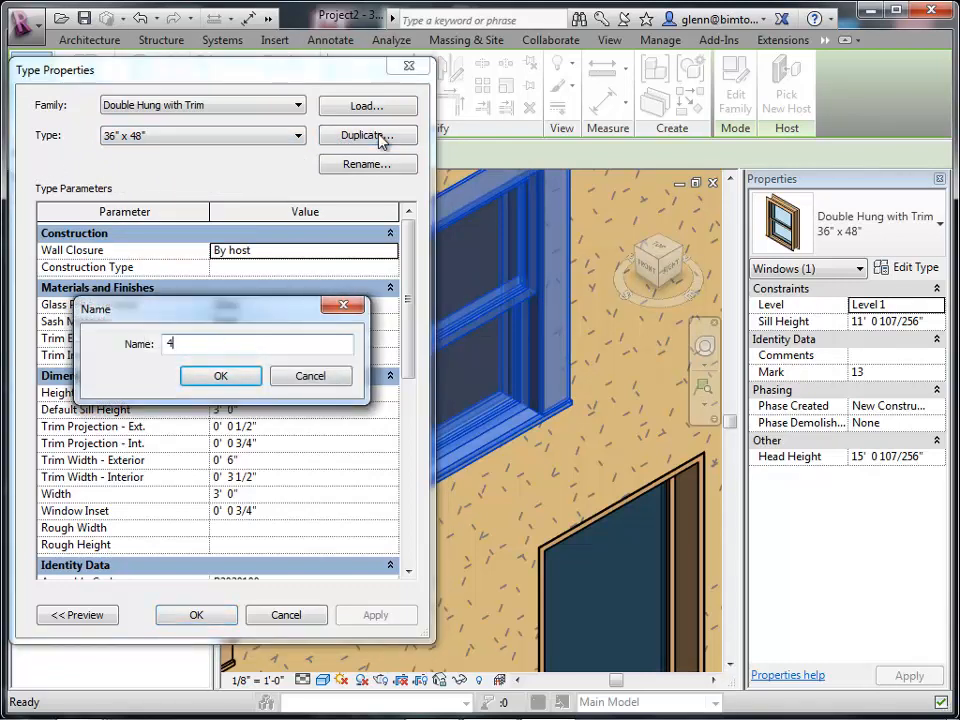
text(8" x 60")
click(247, 377)
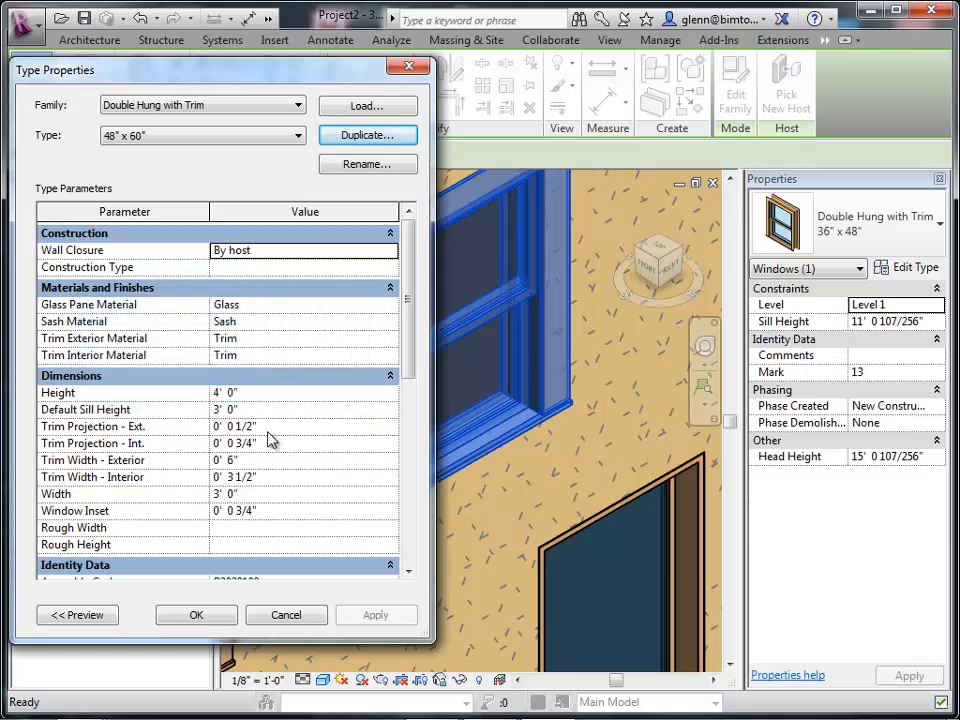
Set the 48" x 60" window type's width to 4' 0" and height to 5' 0".
click(269, 494)
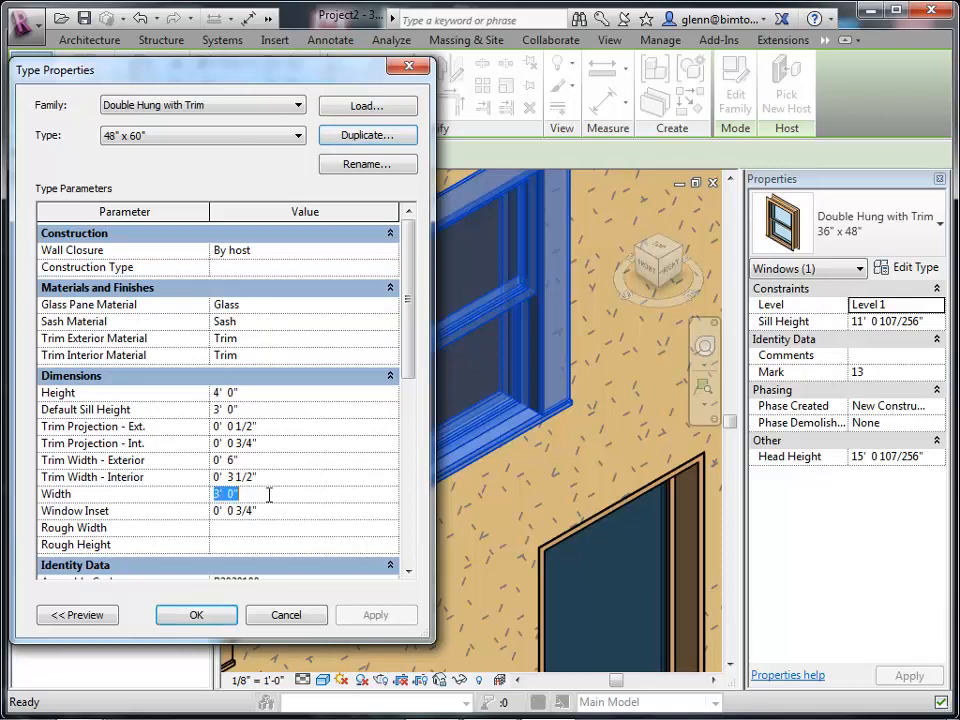
text(4')
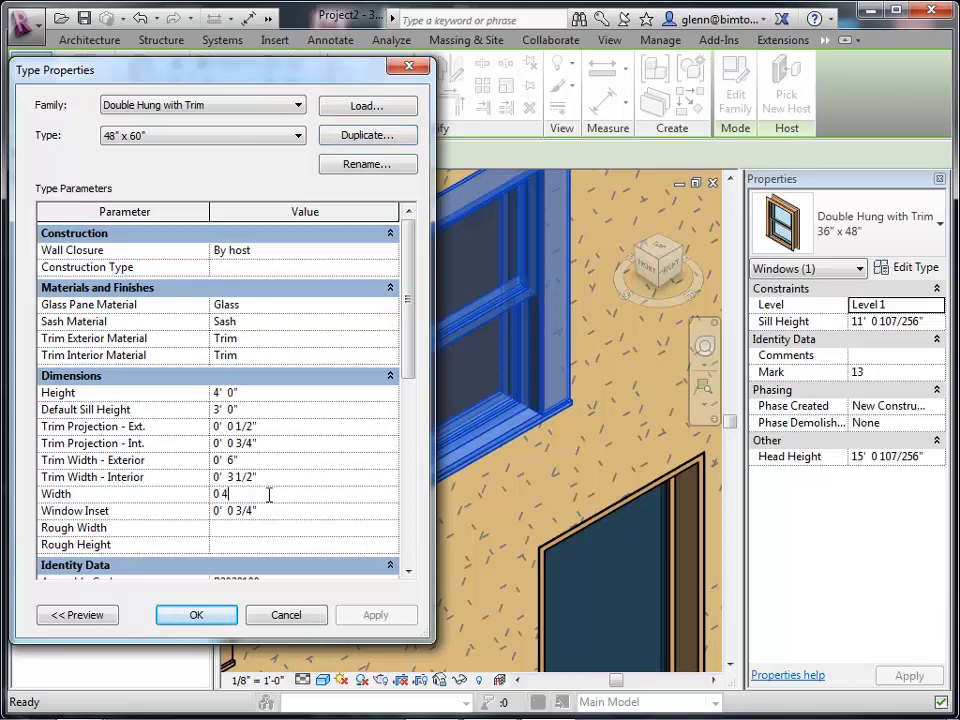
key(Tab)
click(255, 392)
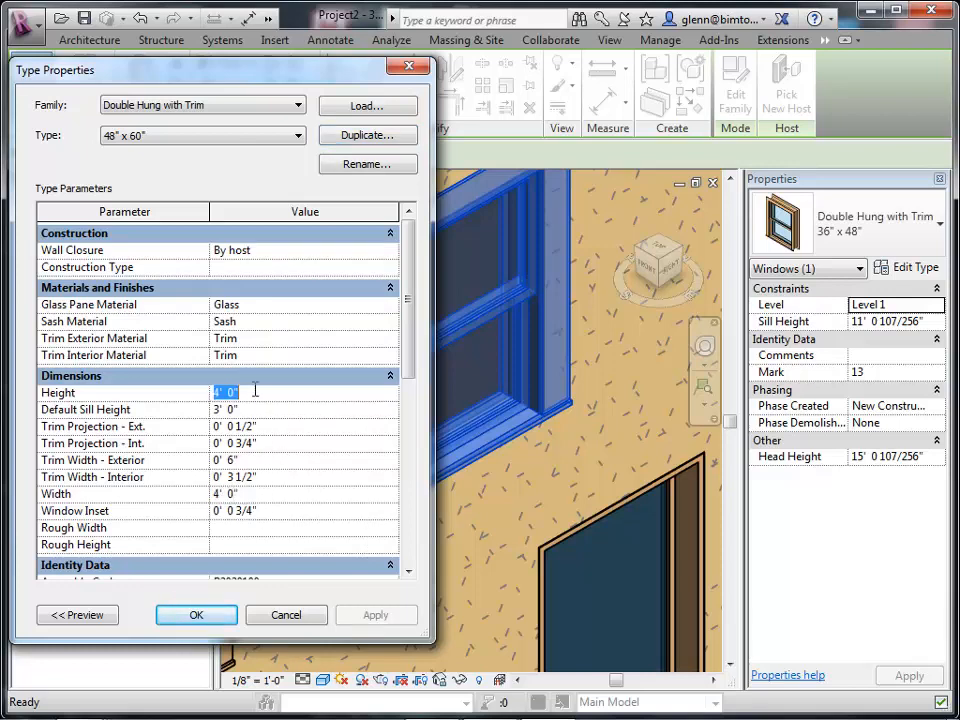
text(5')
key(Tab)
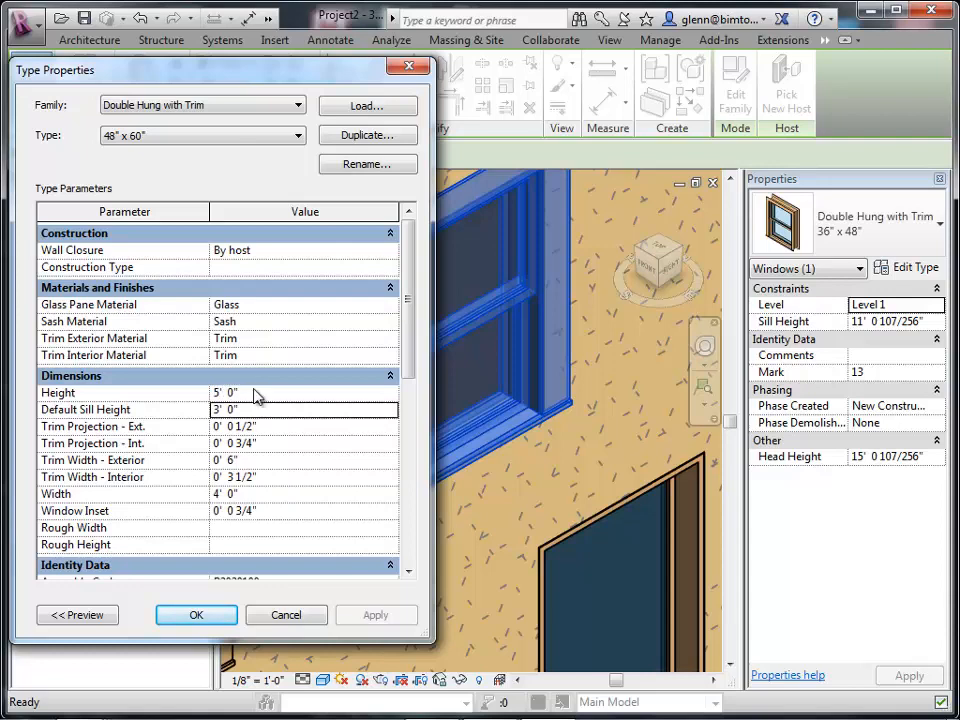
click(200, 610)
key(Escape)
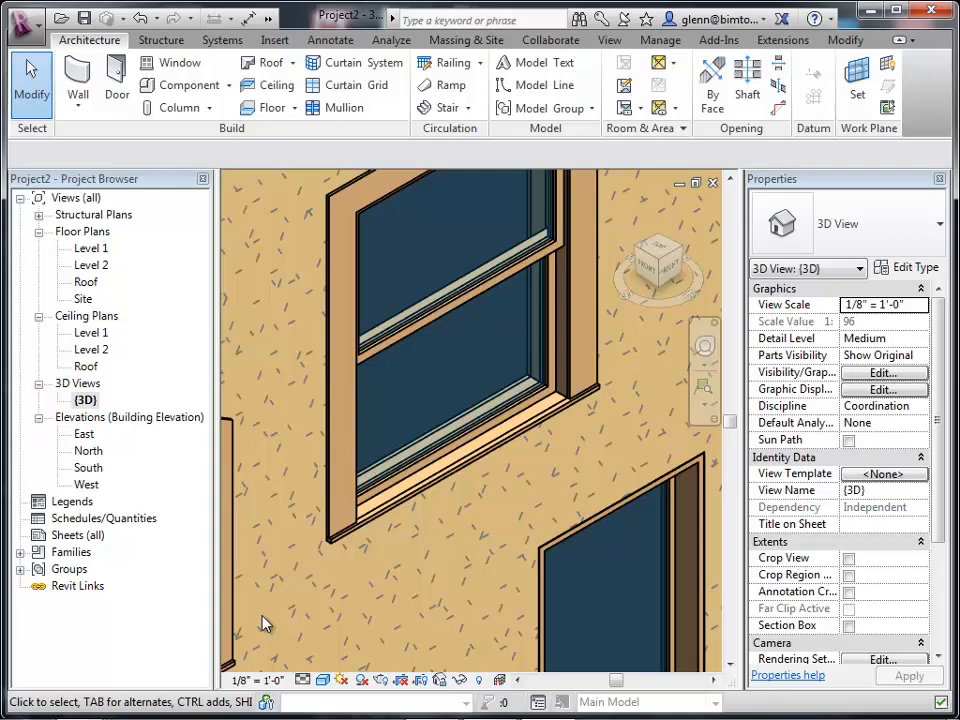
Move the three upper Archtop with Trim windows to Level 2 with a sill height of 3'.
key(z)
key(a)
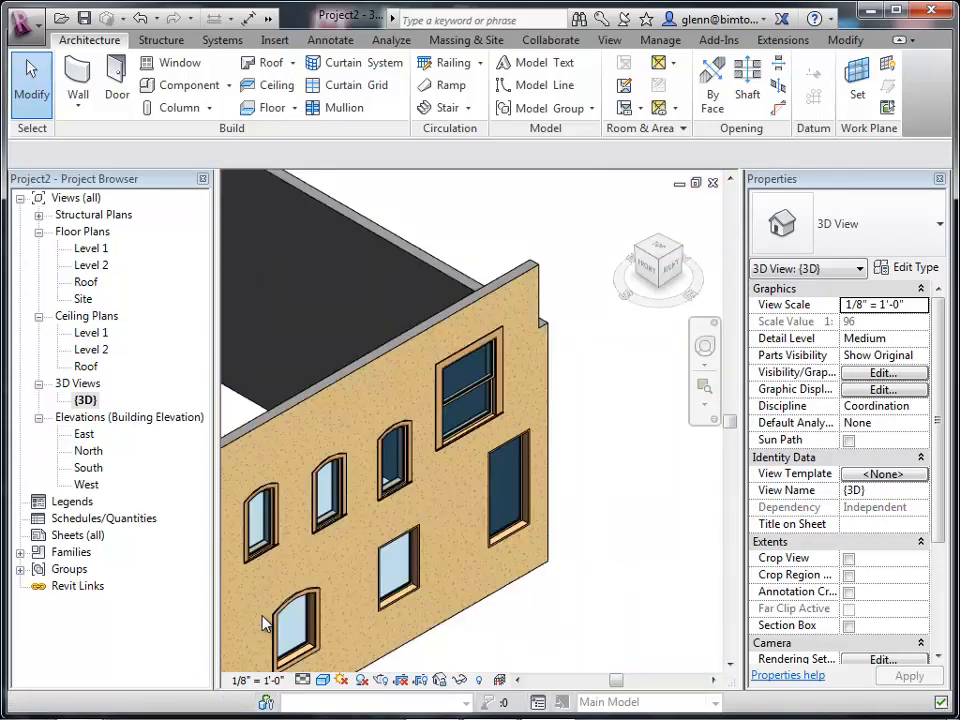
scroll(262, 623, down, 3)
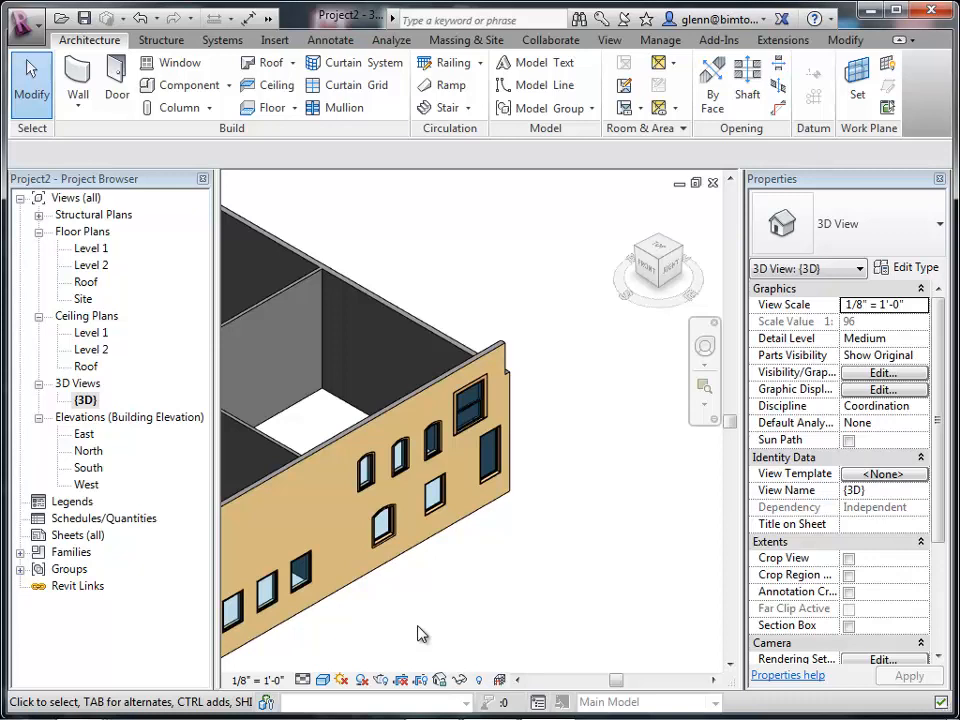
click(436, 450)
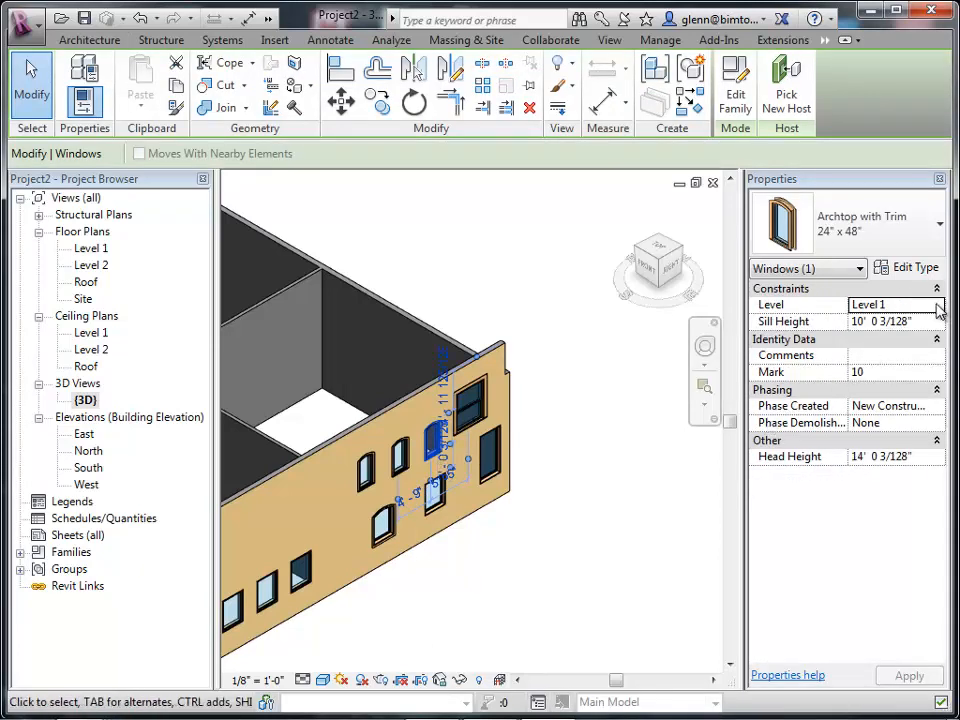
ctrl+click(408, 470)
ctrl+click(370, 478)
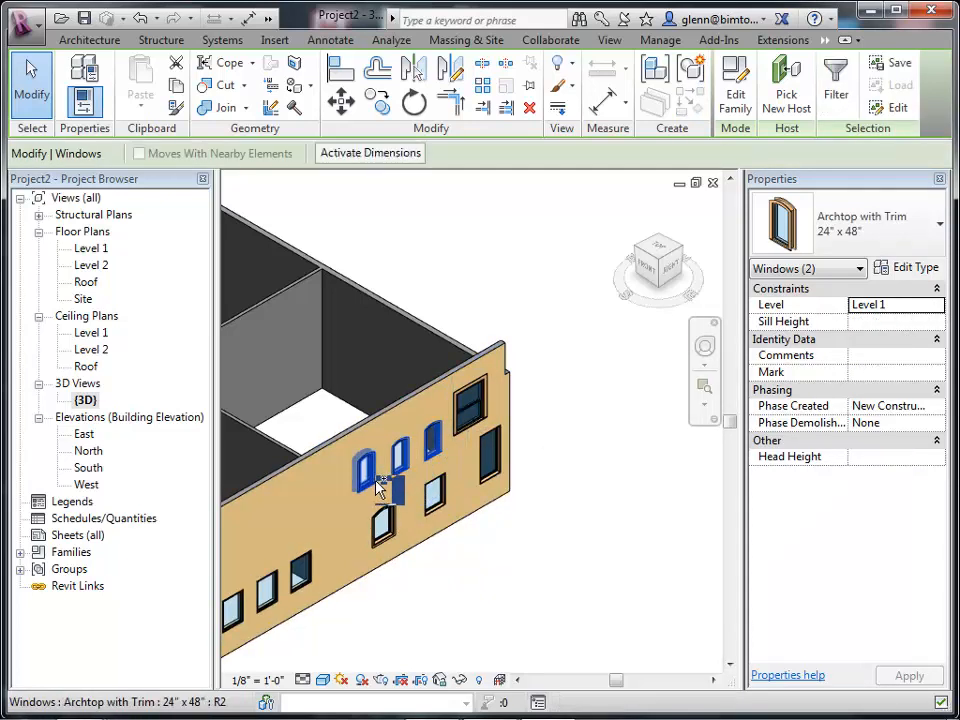
click(936, 305)
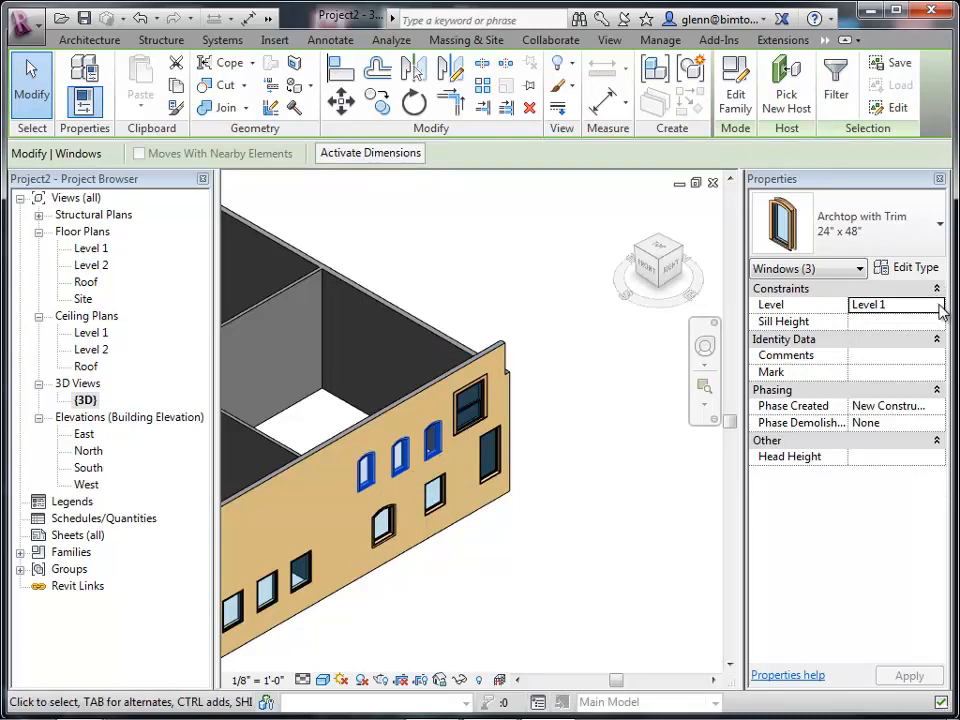
click(938, 306)
click(880, 336)
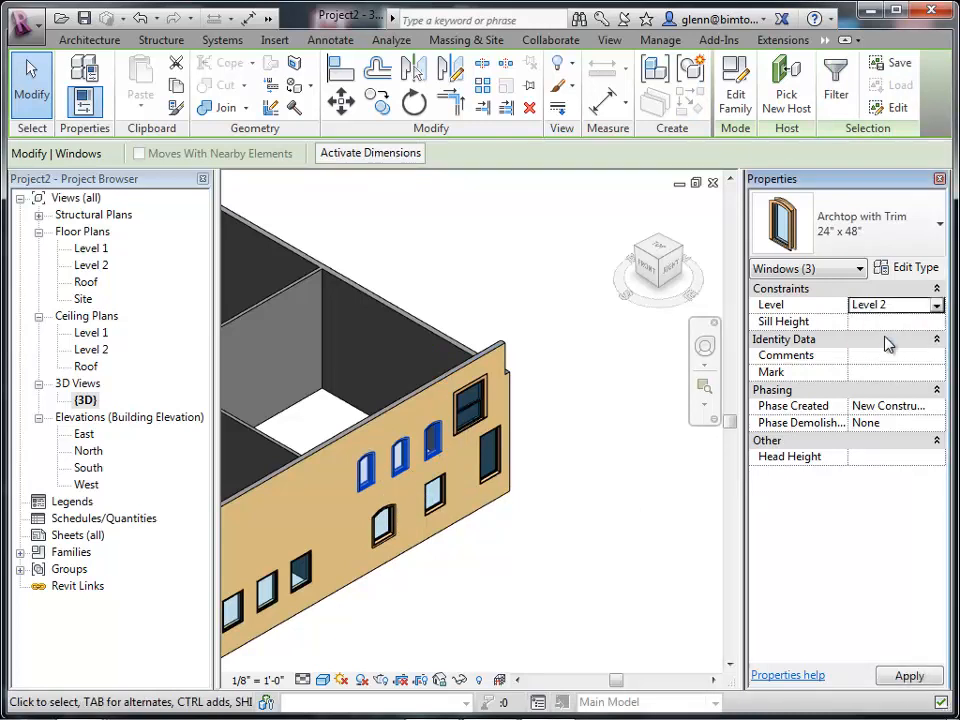
click(872, 321)
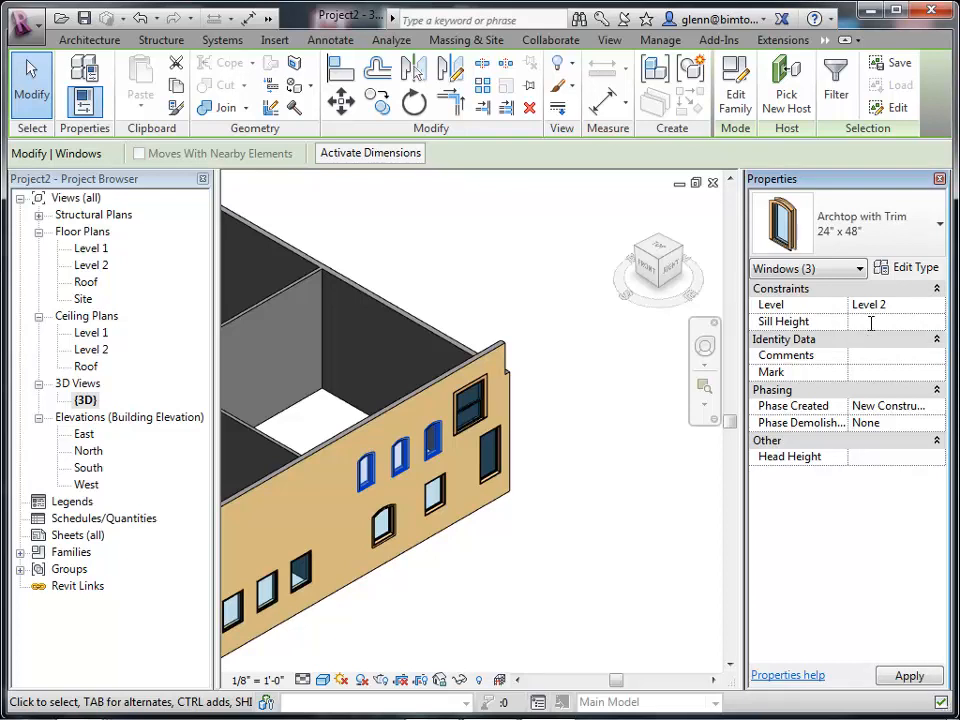
text(3)
click(918, 680)
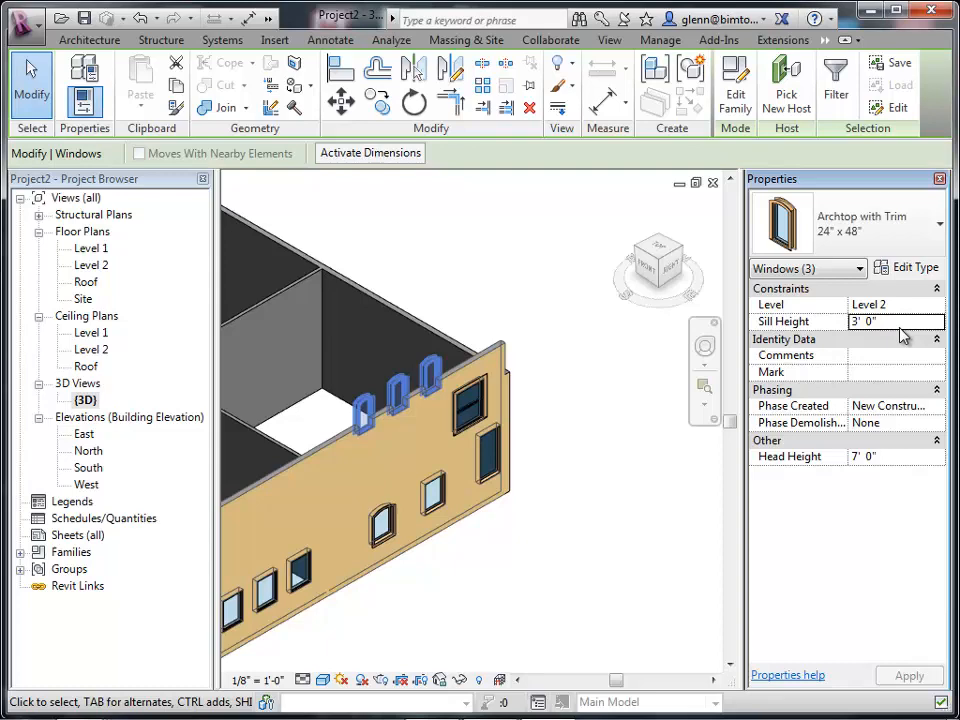
Raise the front wall's top constraint to a higher level.
click(579, 294)
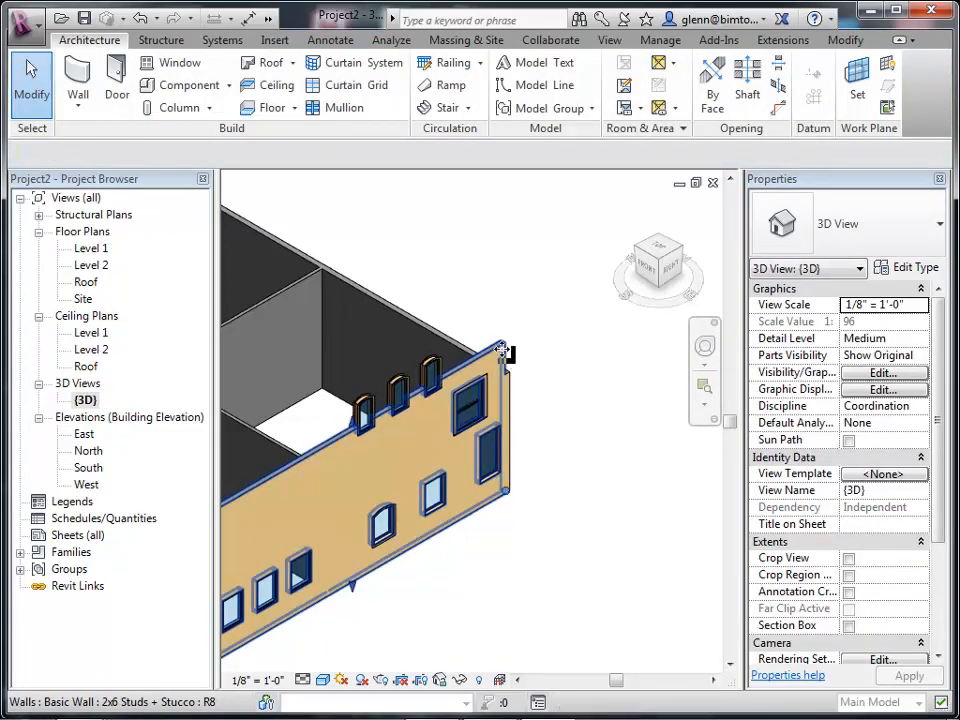
click(505, 352)
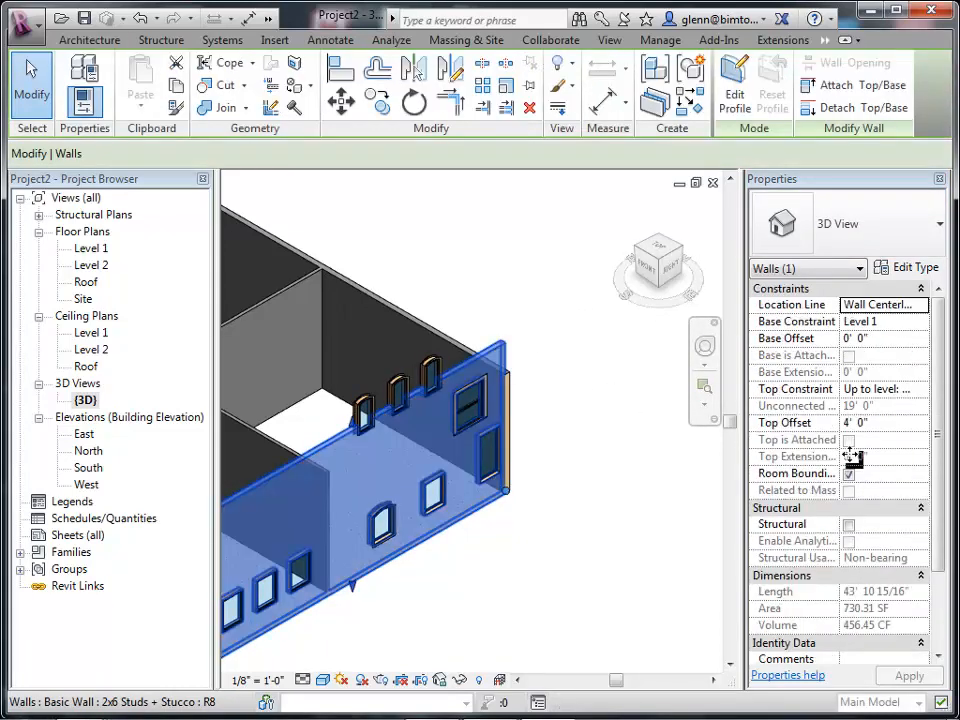
click(926, 389)
click(772, 400)
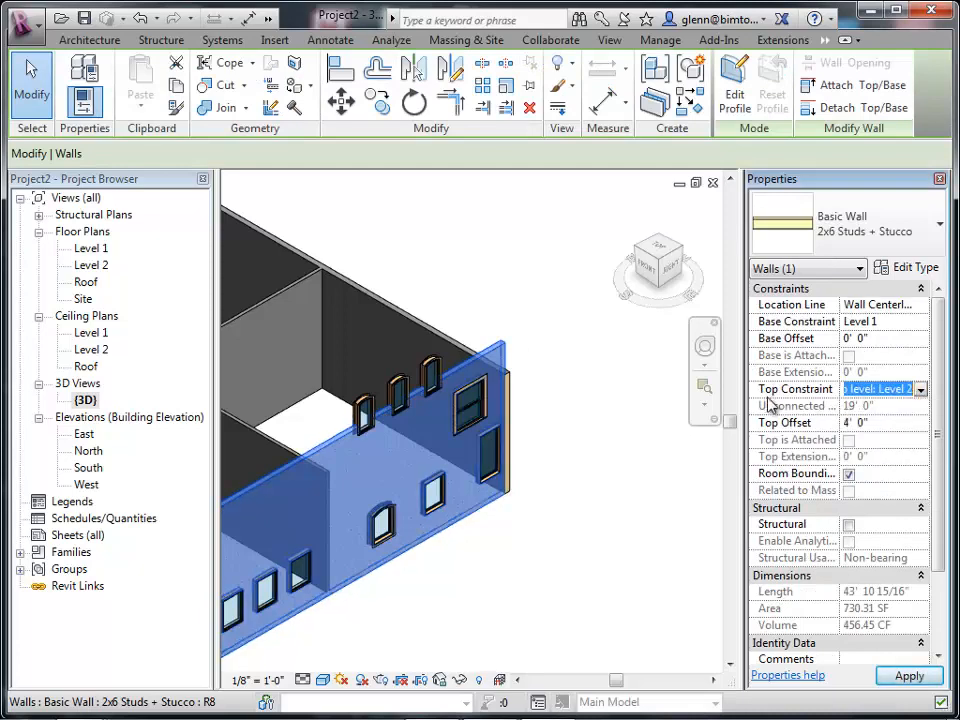
click(923, 391)
click(908, 447)
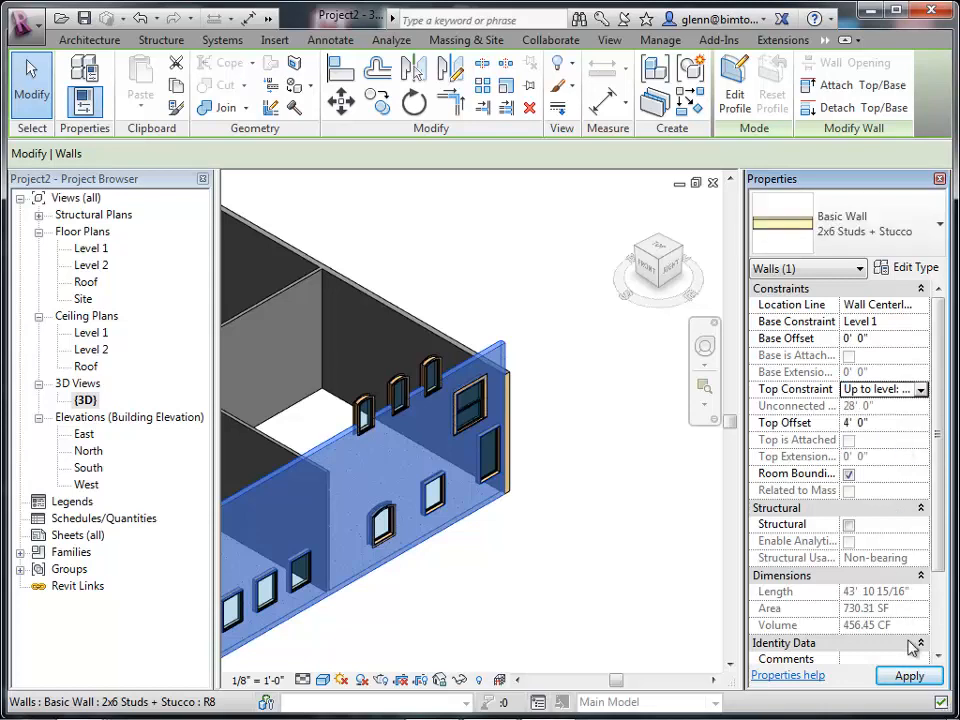
click(909, 676)
click(670, 624)
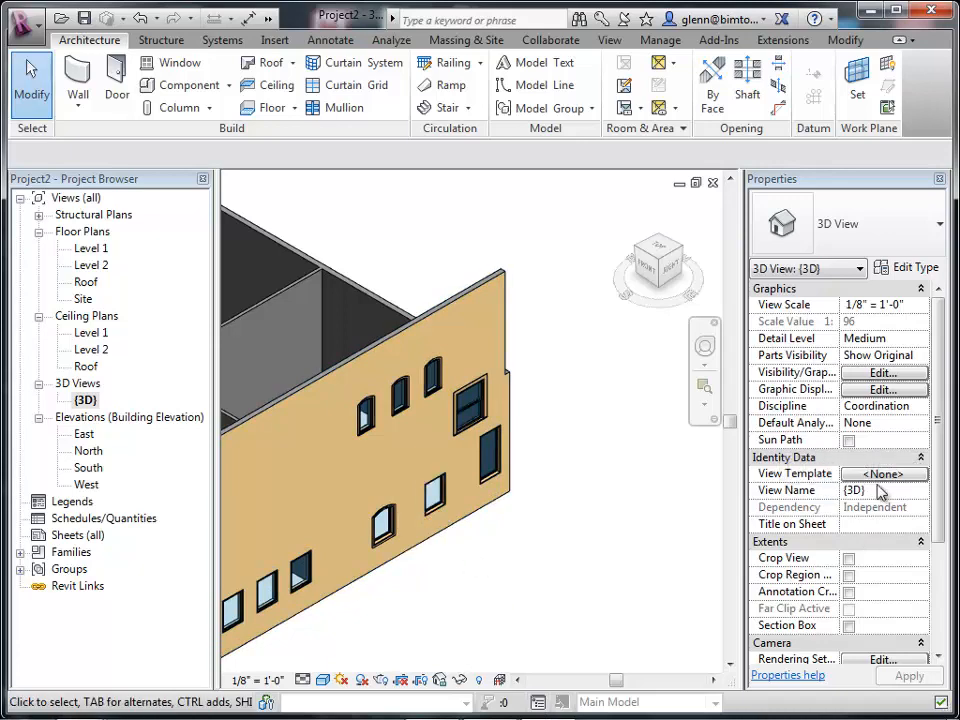
Set the lower Fixed 36" x 48" window's sill height to 5'.
click(435, 497)
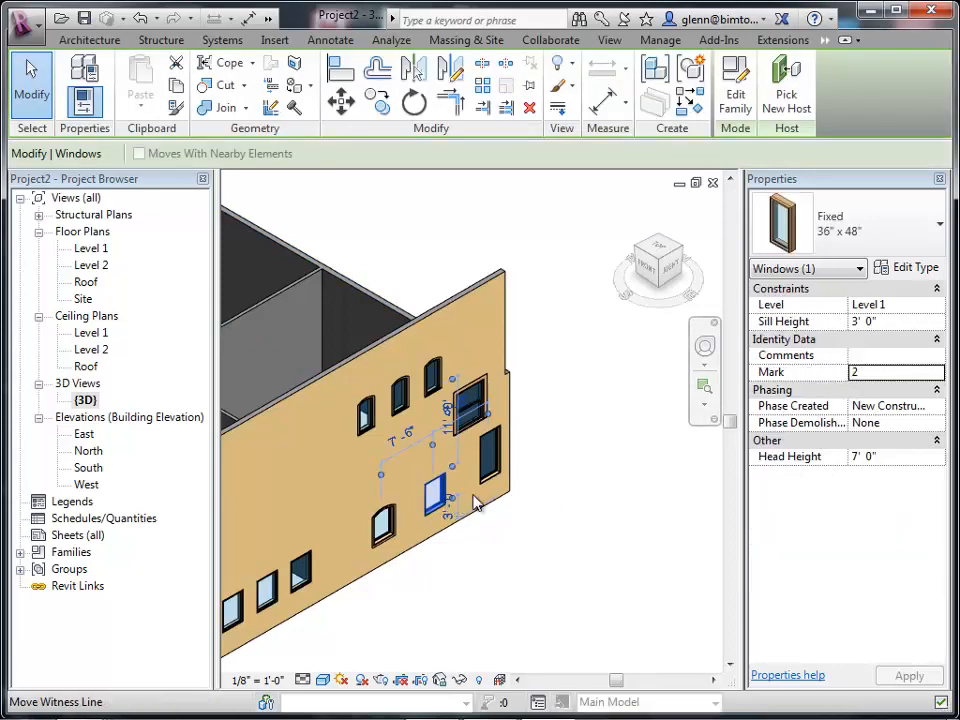
click(882, 321)
drag(882, 321, 821, 325)
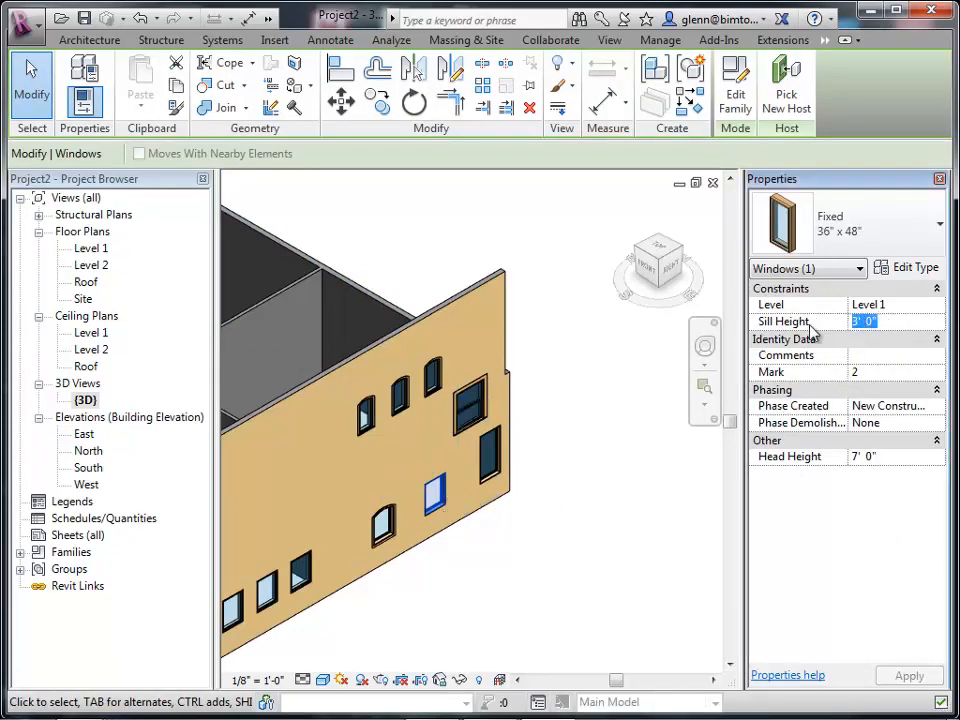
text(5)
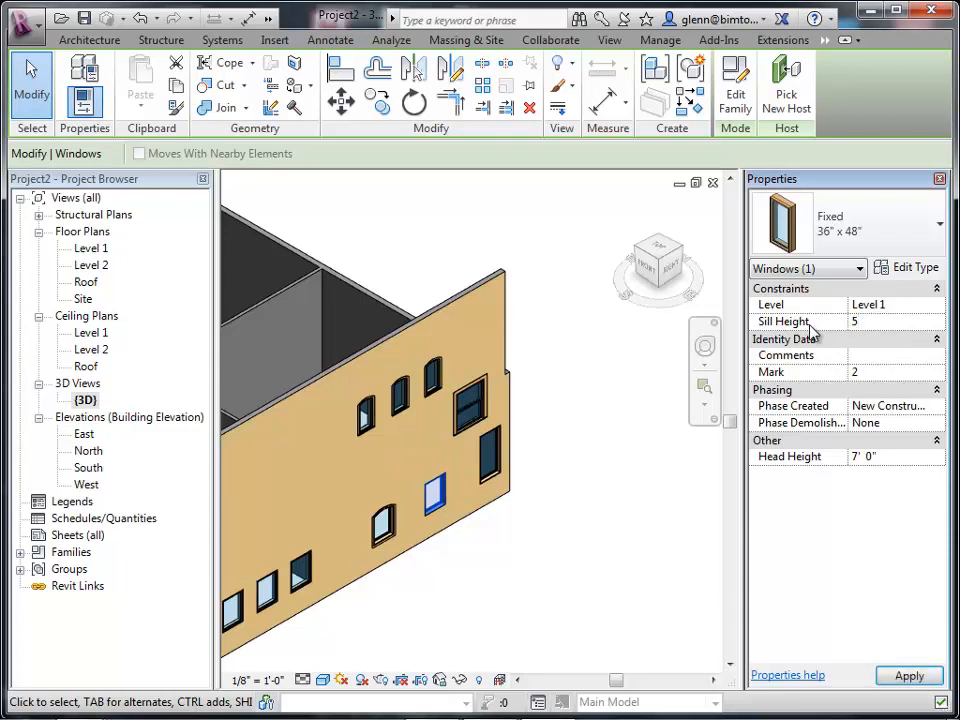
click(905, 677)
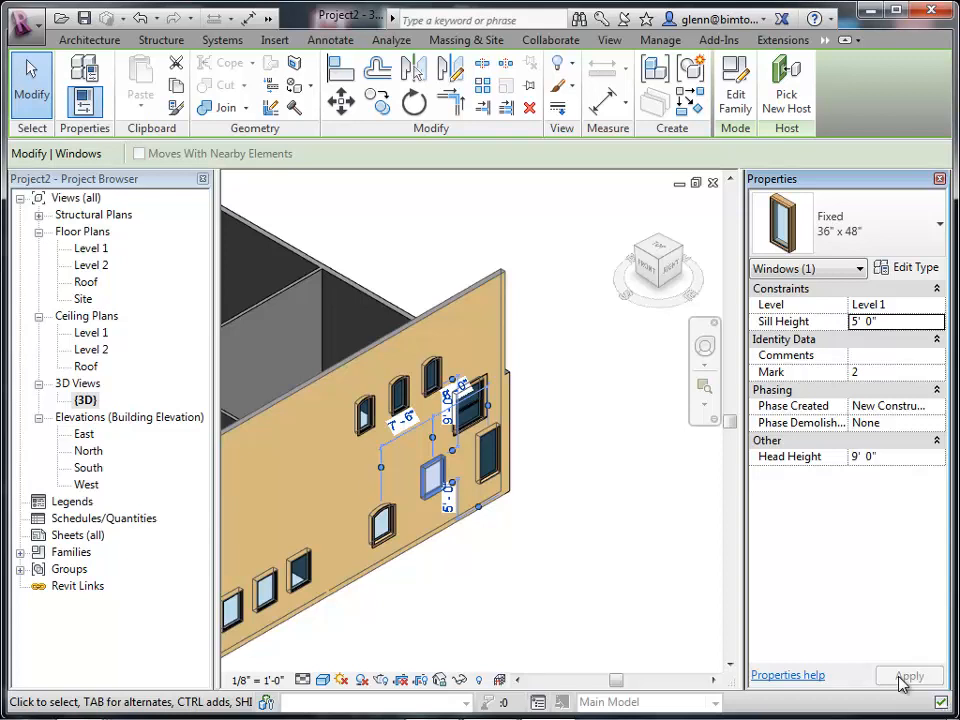
click(905, 677)
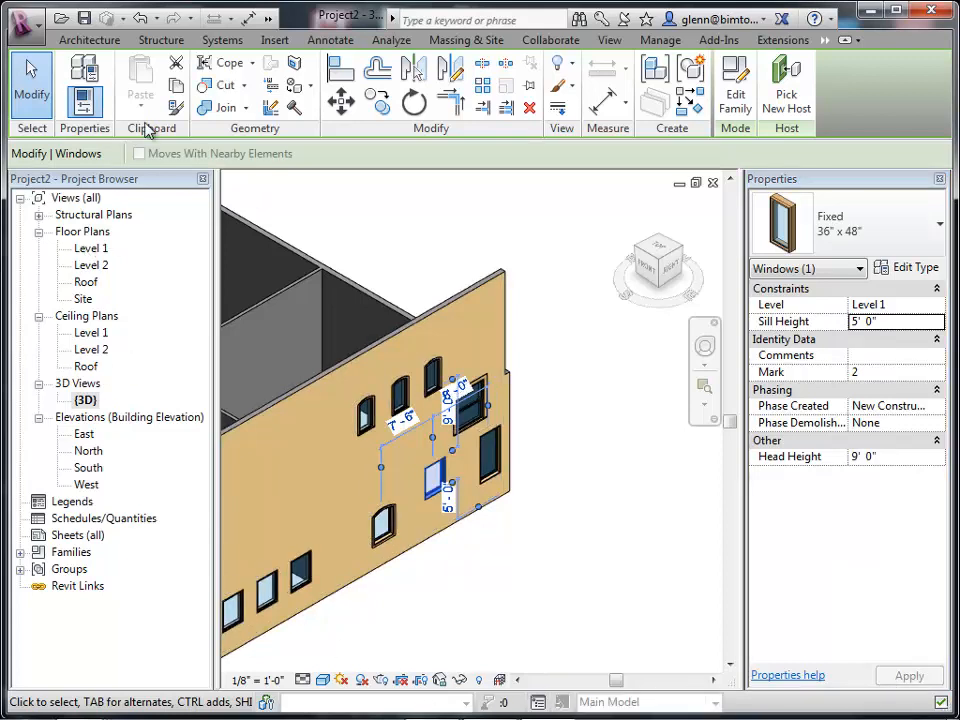
Place Single-Flush 36" x 80" doors in several interior walls of the 3D view.
click(88, 39)
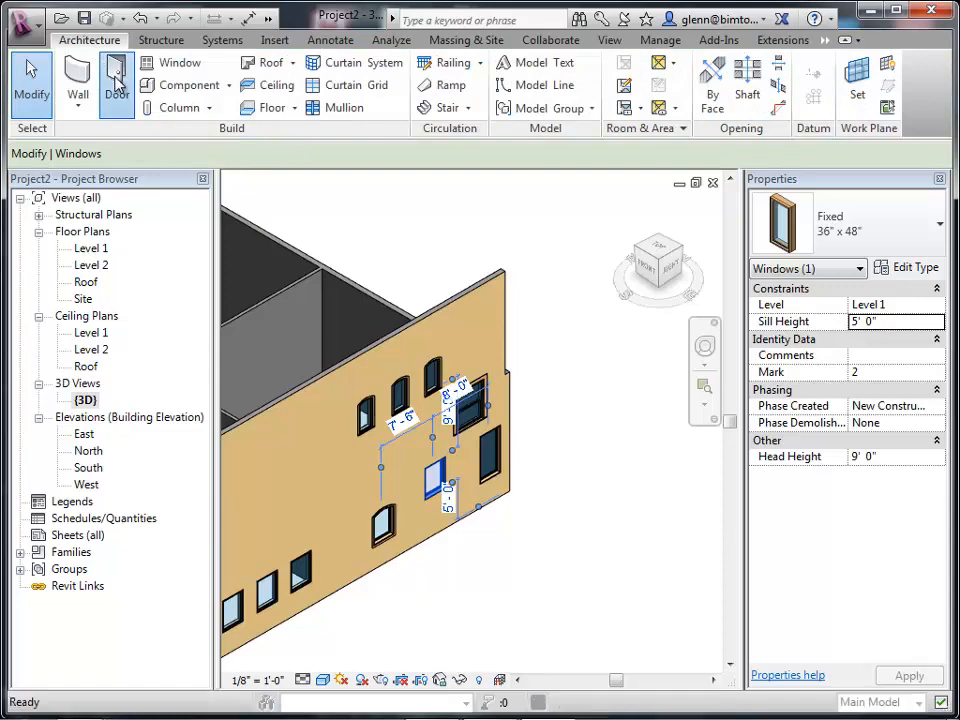
click(610, 447)
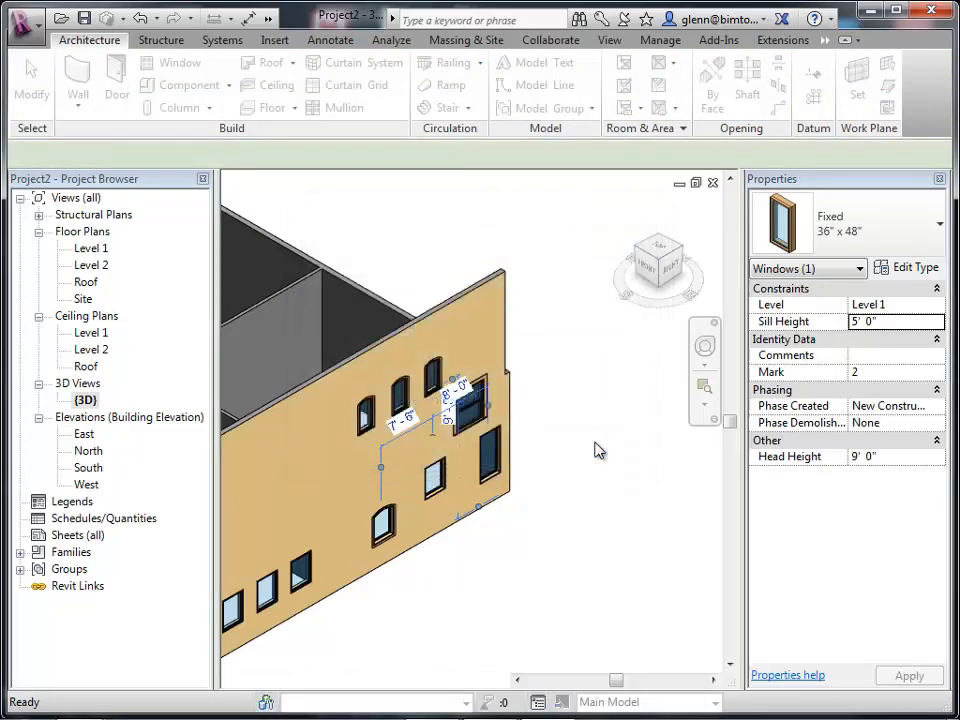
key(z)
key(a)
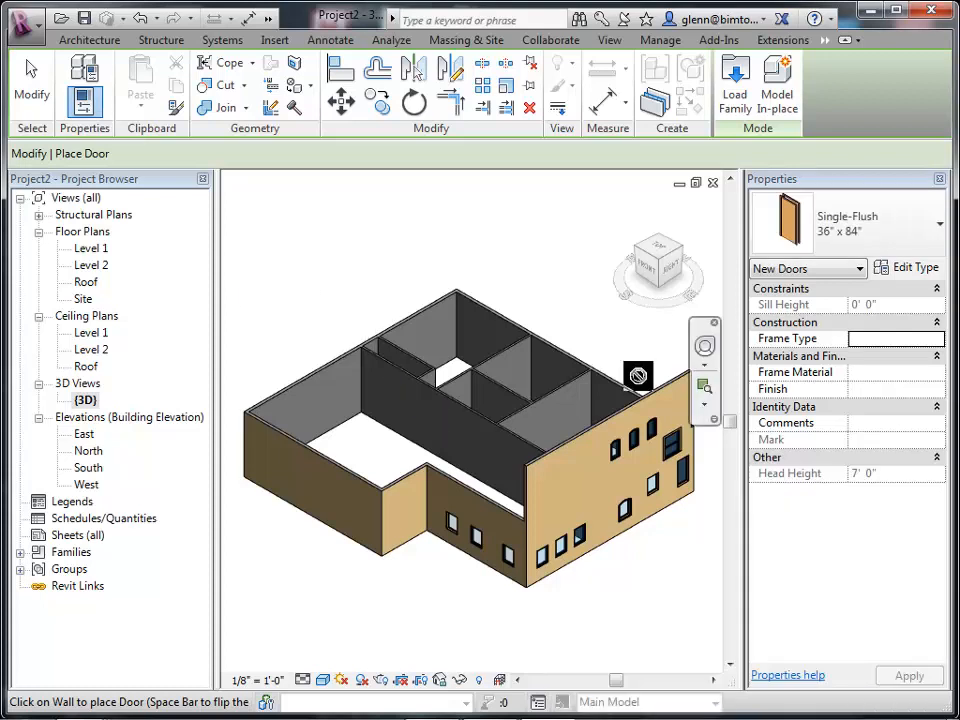
click(805, 220)
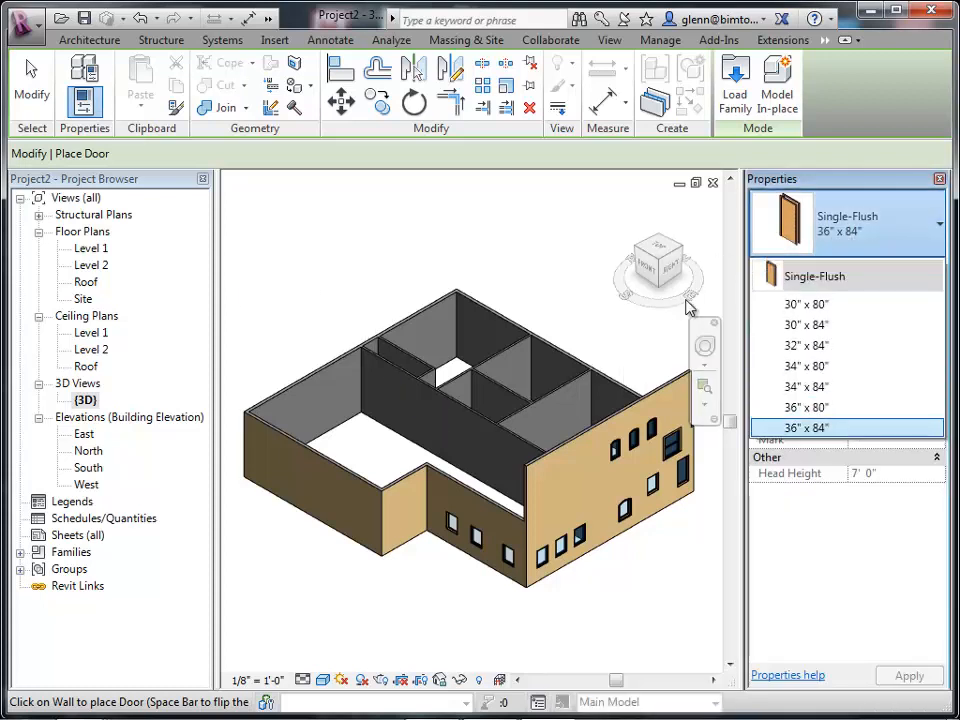
click(808, 407)
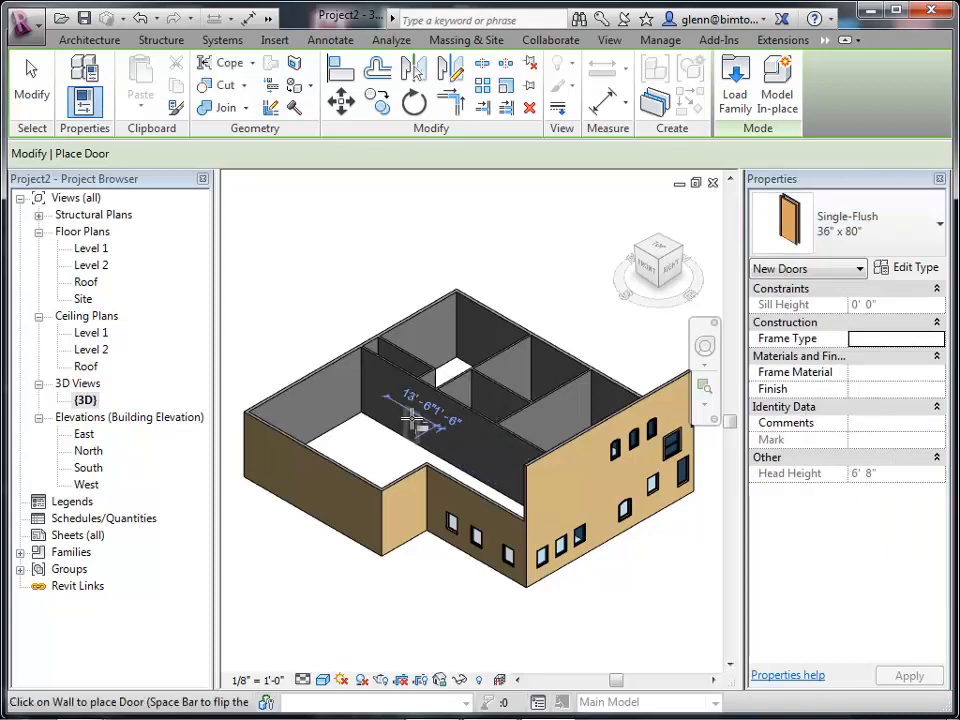
click(456, 455)
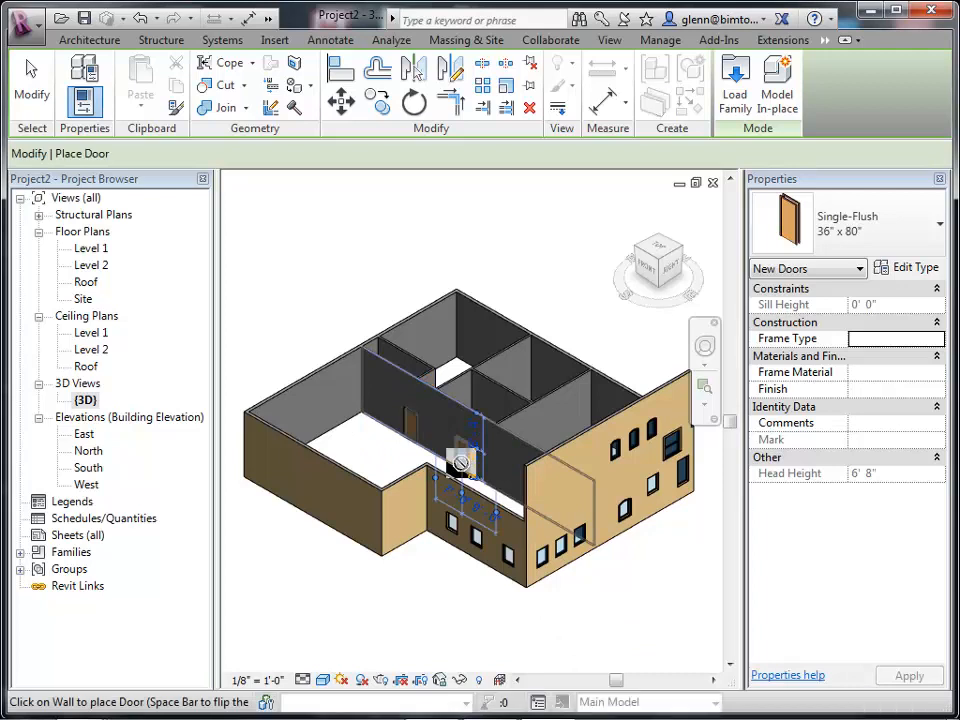
click(378, 403)
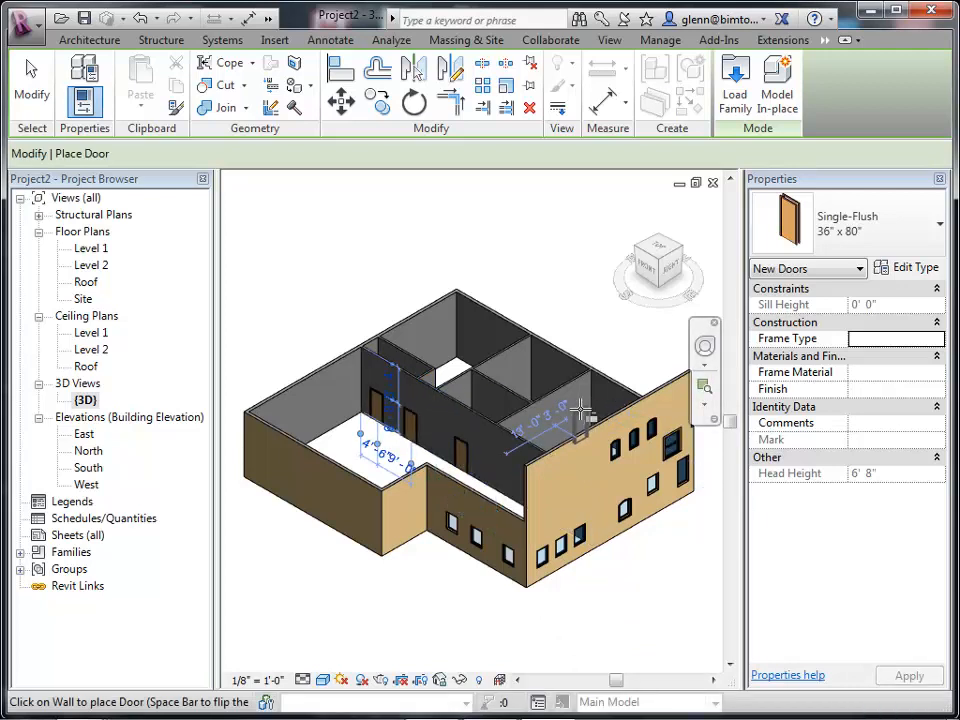
click(578, 407)
click(522, 373)
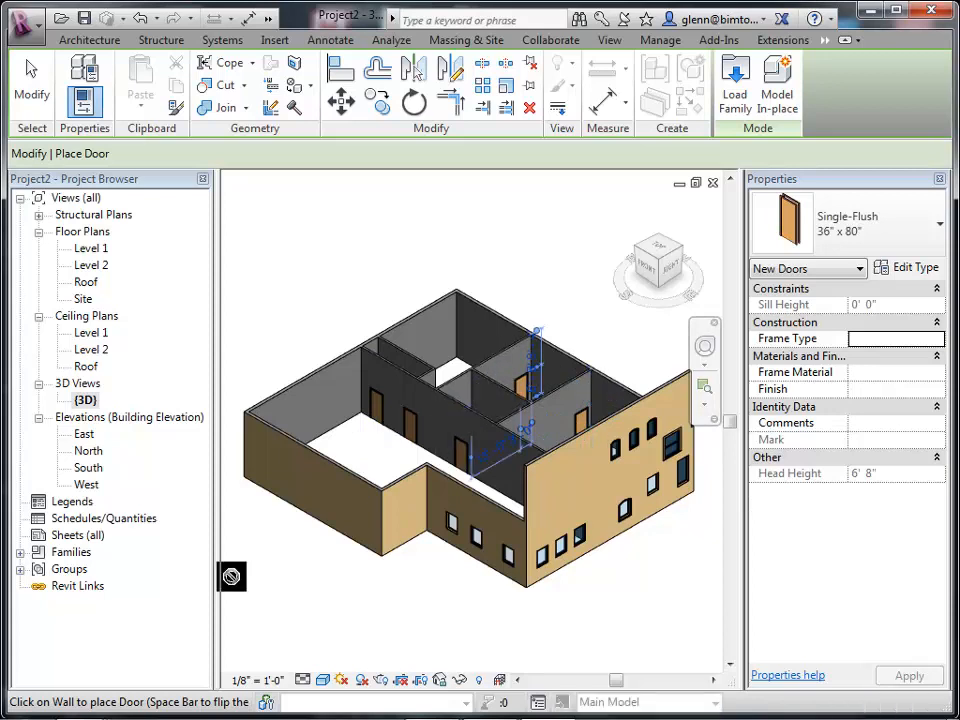
Open the Level 1 floor plan and place another Single-Flush 36" x 80" door in an interior wall.
double_click(93, 249)
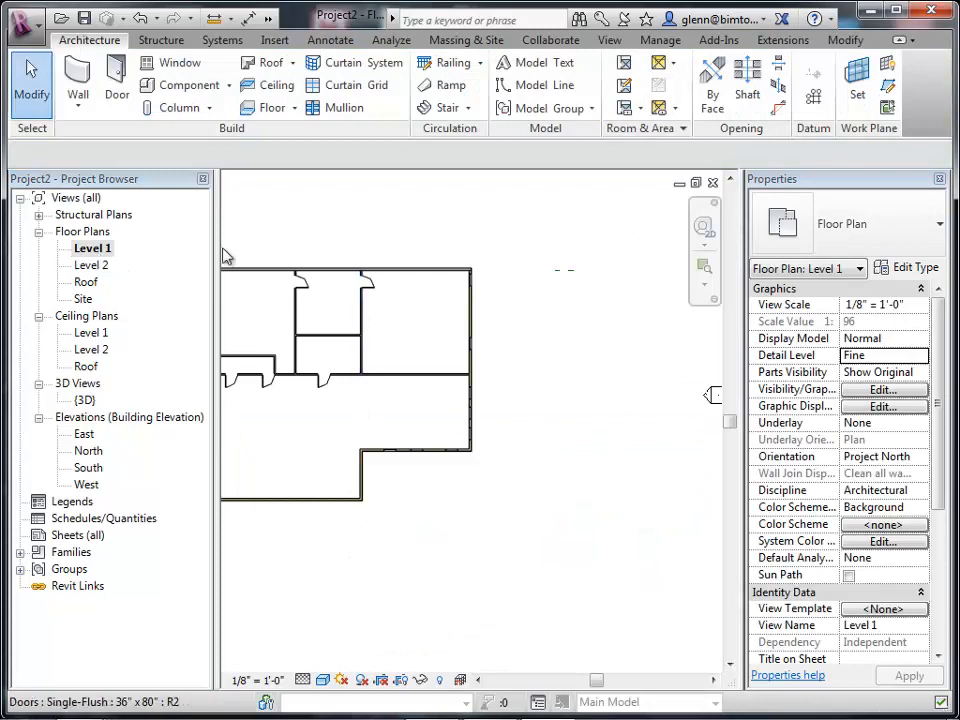
click(117, 82)
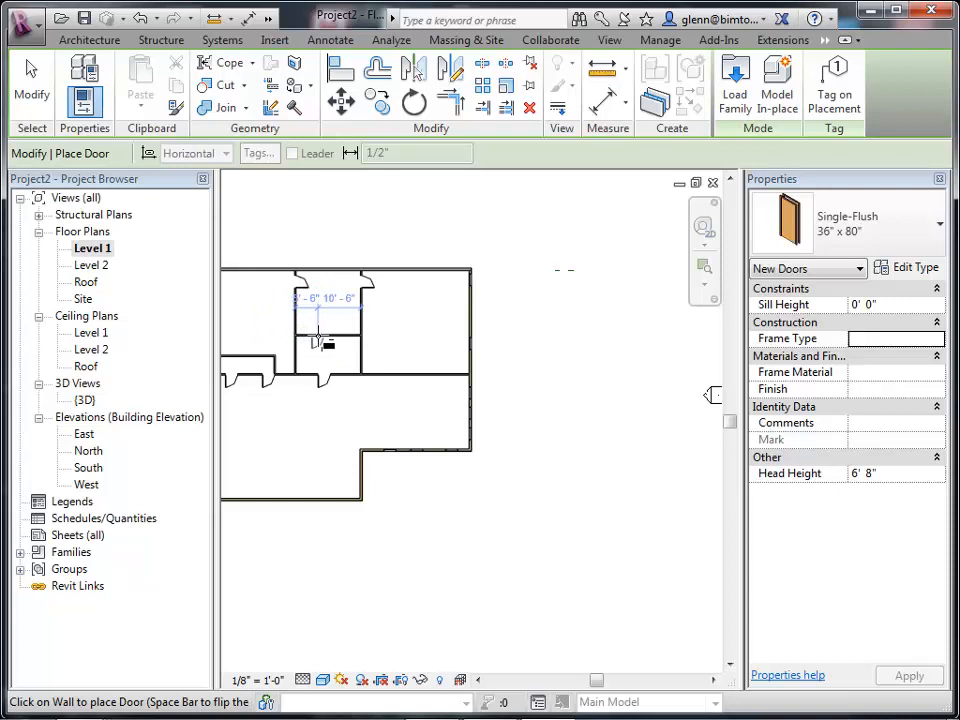
click(318, 338)
click(30, 72)
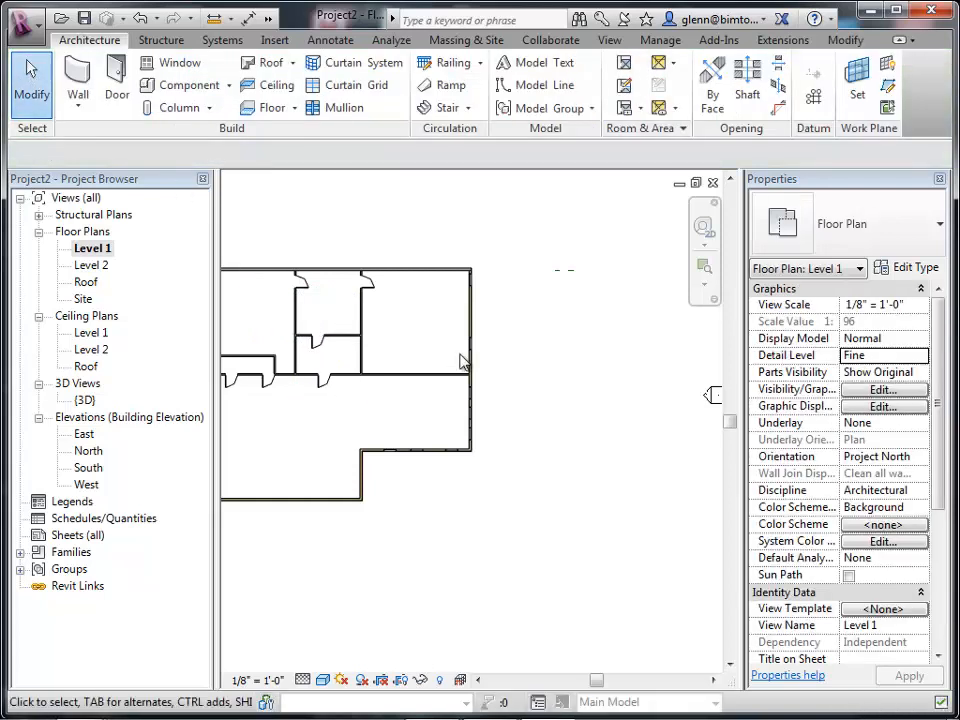
click(704, 267)
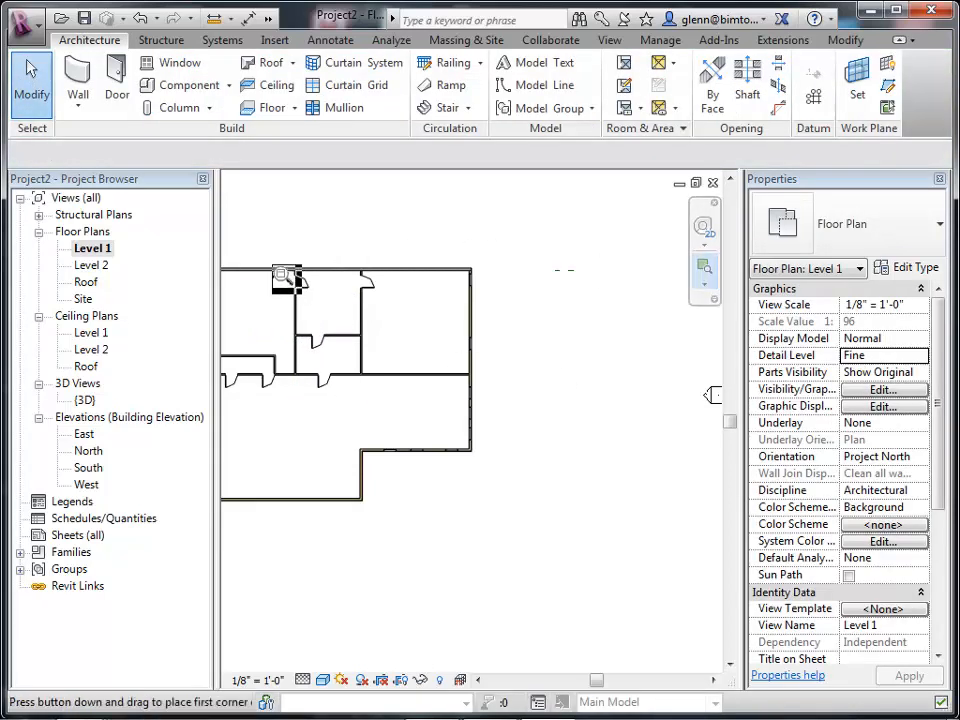
Slide the newly placed interior door along its wall toward the room's left corner.
drag(300, 281, 418, 426)
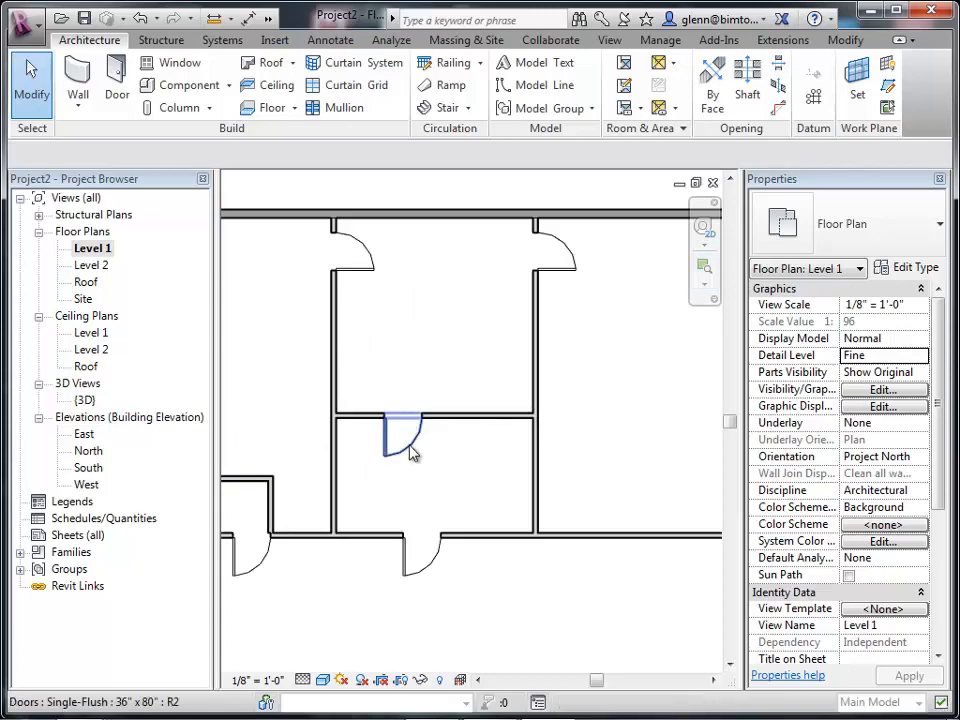
click(408, 447)
click(410, 447)
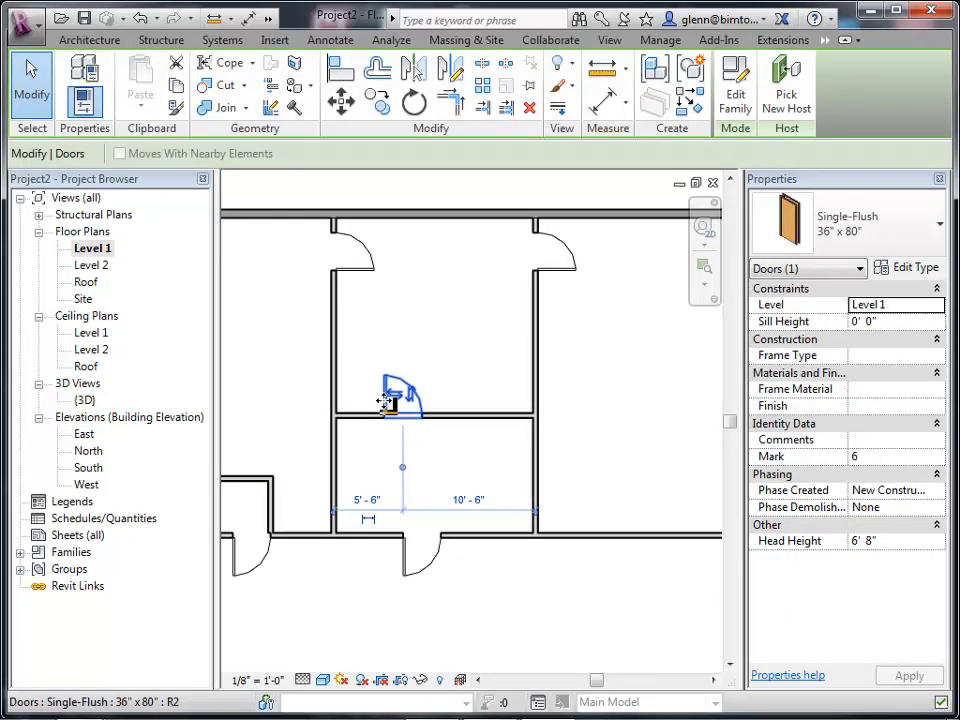
drag(392, 403, 354, 408)
click(392, 514)
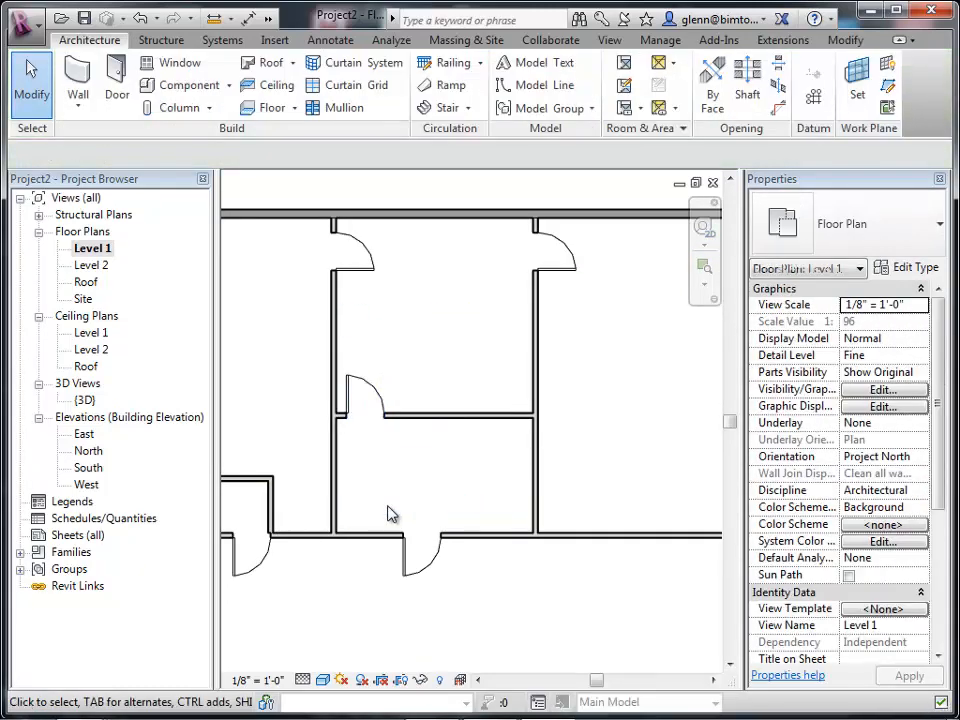
Flip the facing of the door in the wall near the top of the room.
click(362, 263)
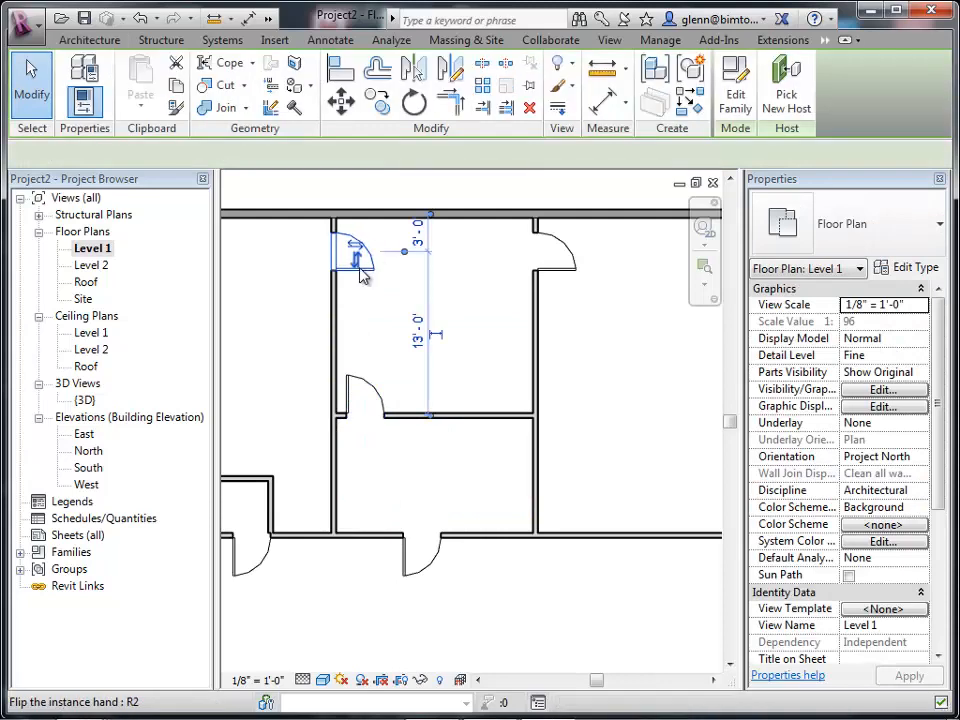
click(357, 253)
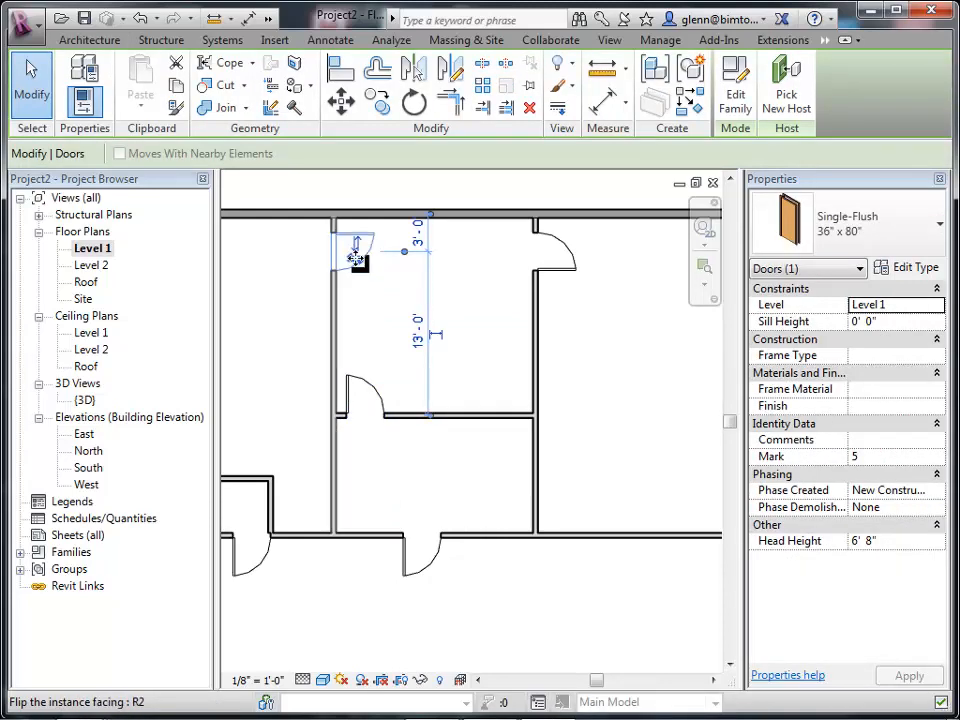
click(289, 337)
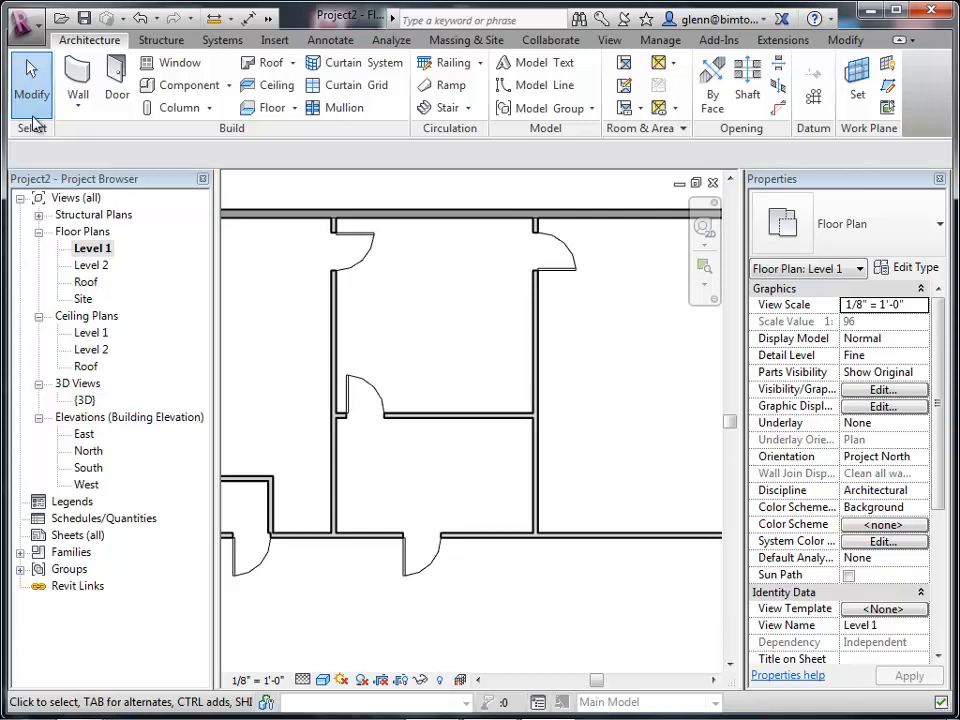
Start a new door and browse the door families in the library's Doors folder, previewing each one.
click(117, 82)
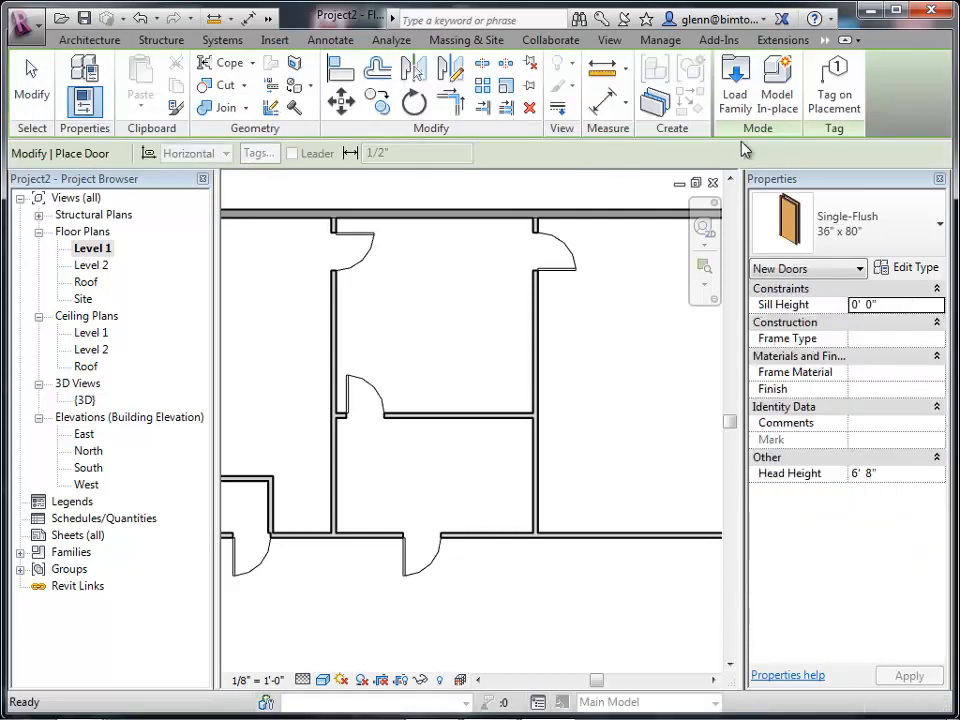
click(737, 100)
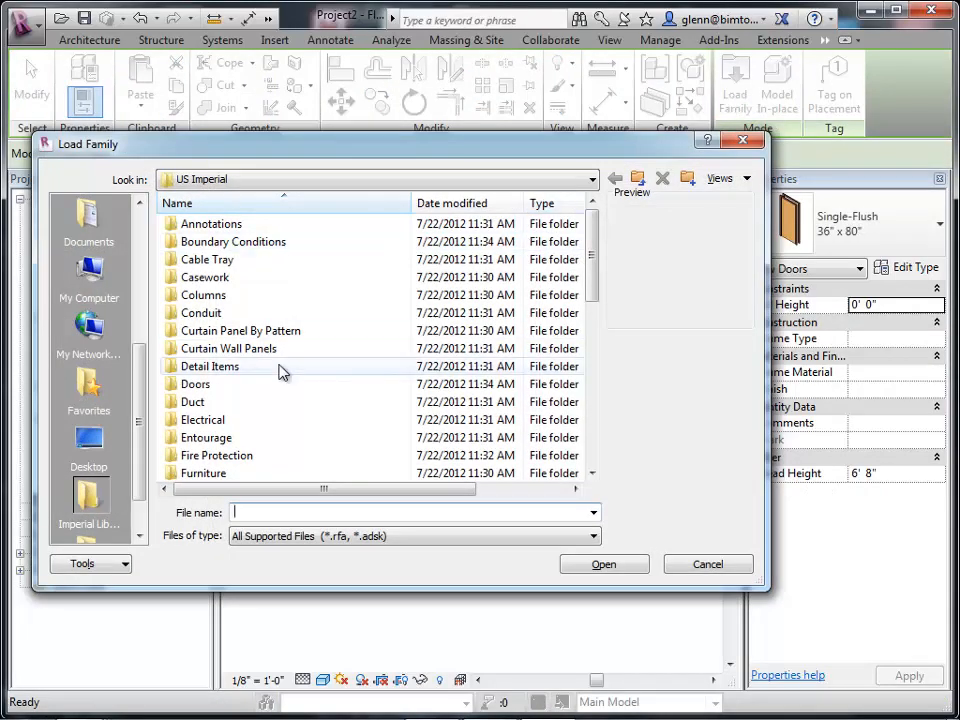
double_click(201, 390)
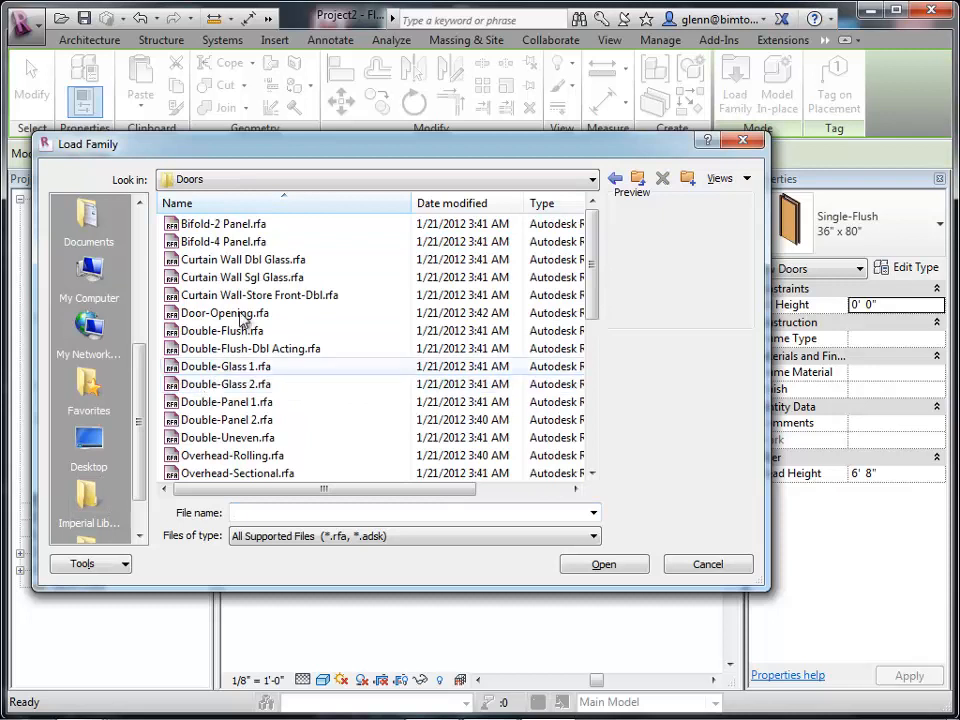
click(246, 226)
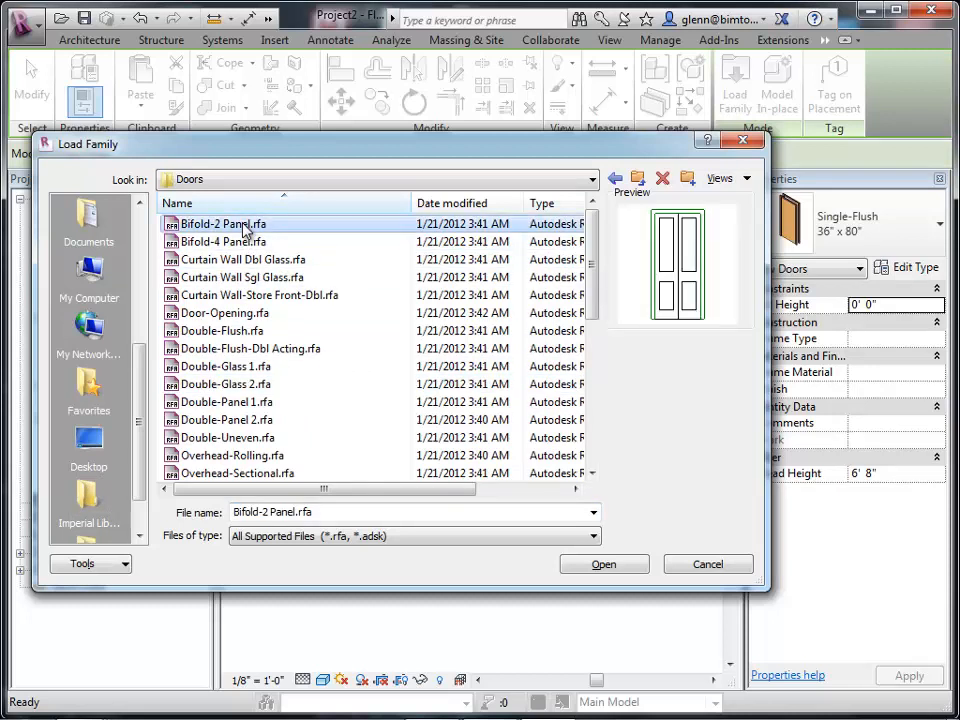
key(Down)
key(Down)
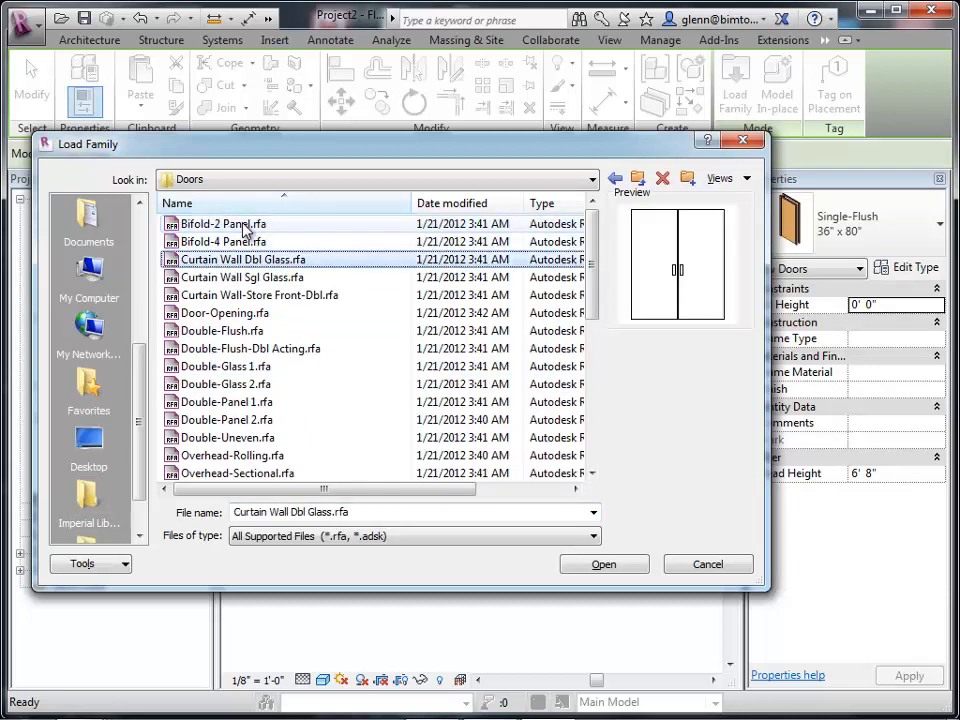
key(Down)
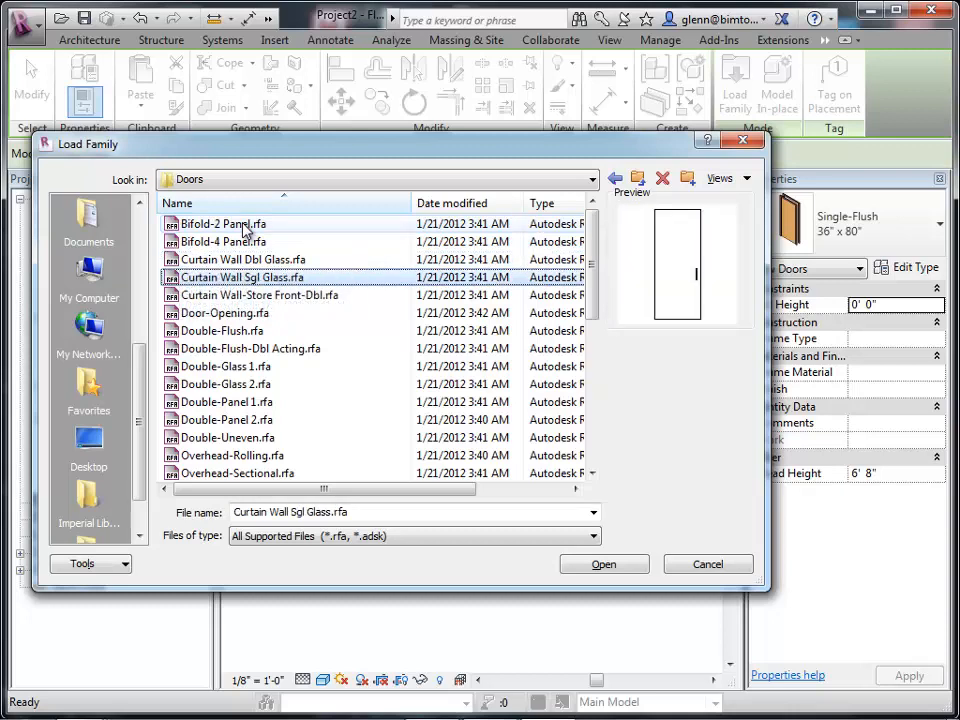
key(Down)
key(Down)
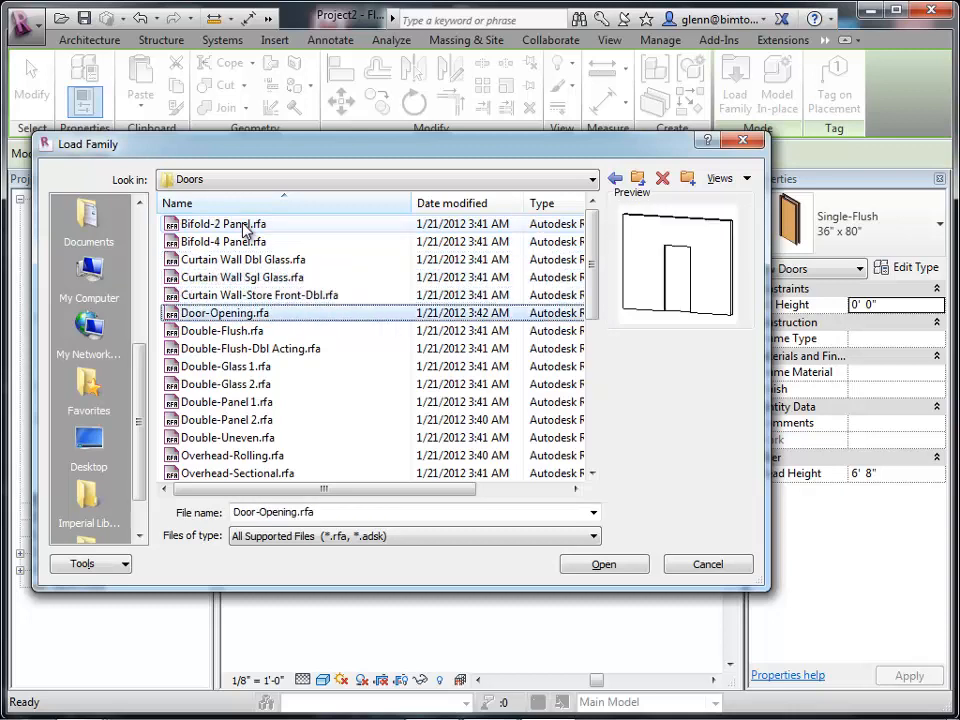
key(Down)
key(Down)
key(Down)
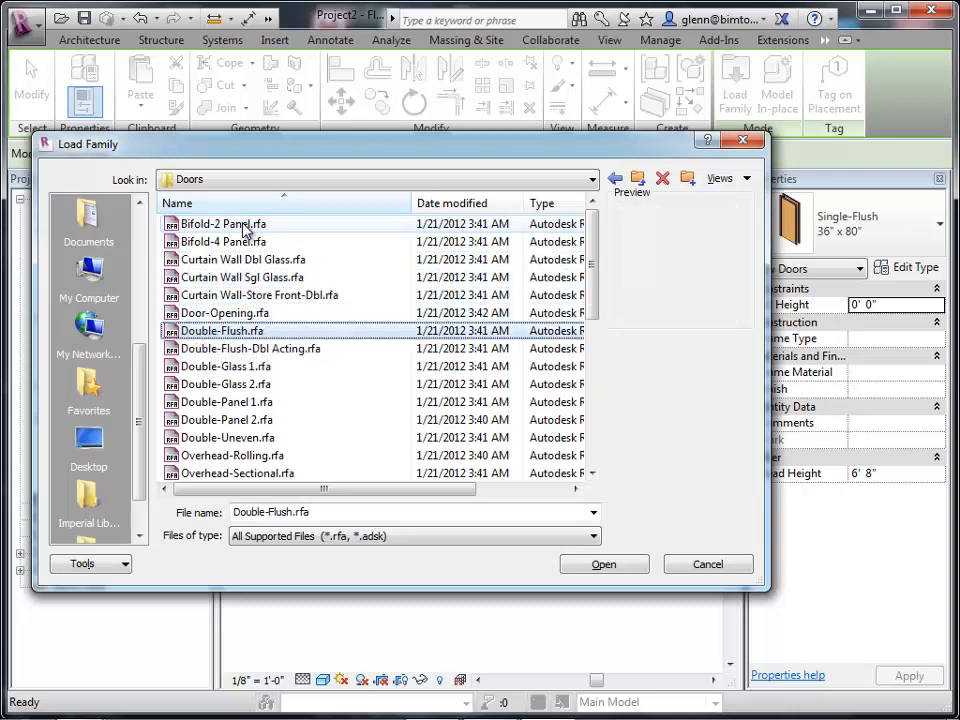
key(Down)
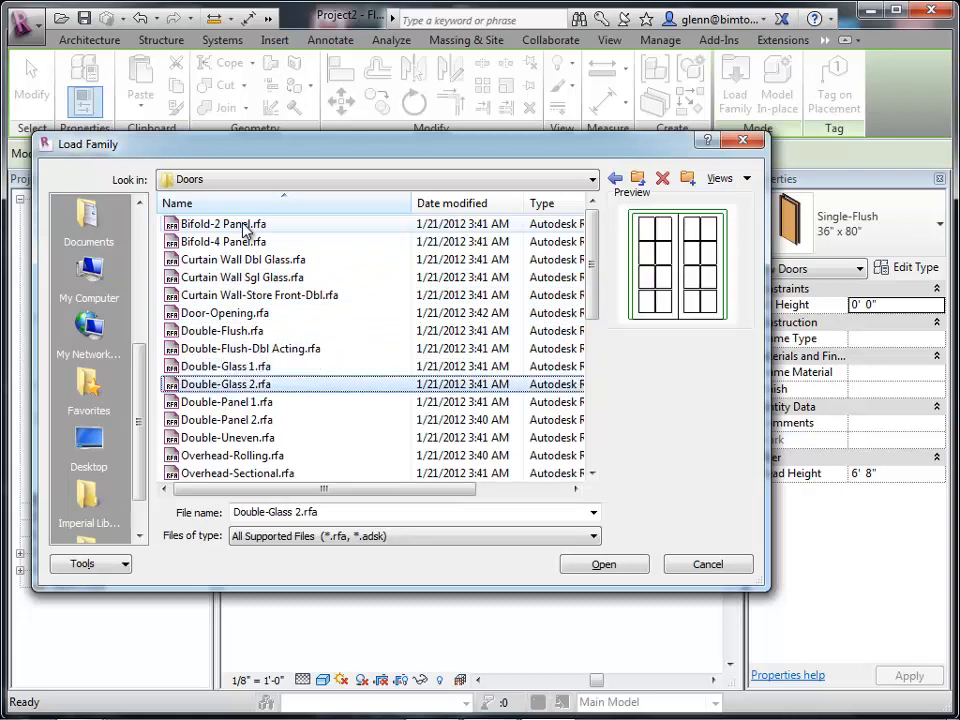
key(Up)
key(Down)
key(Down)
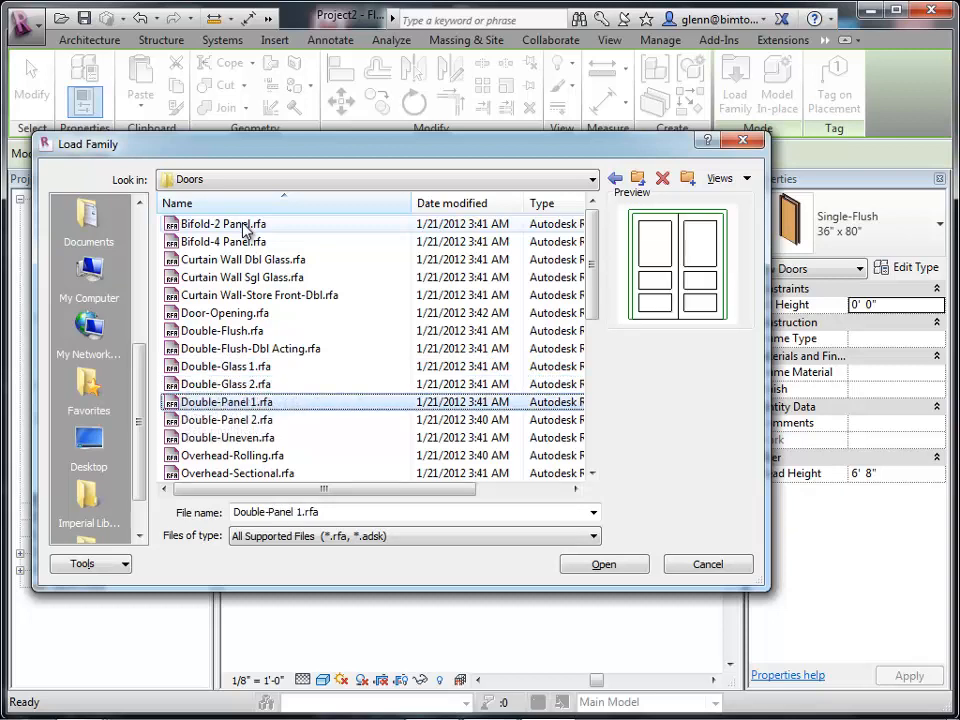
key(Down)
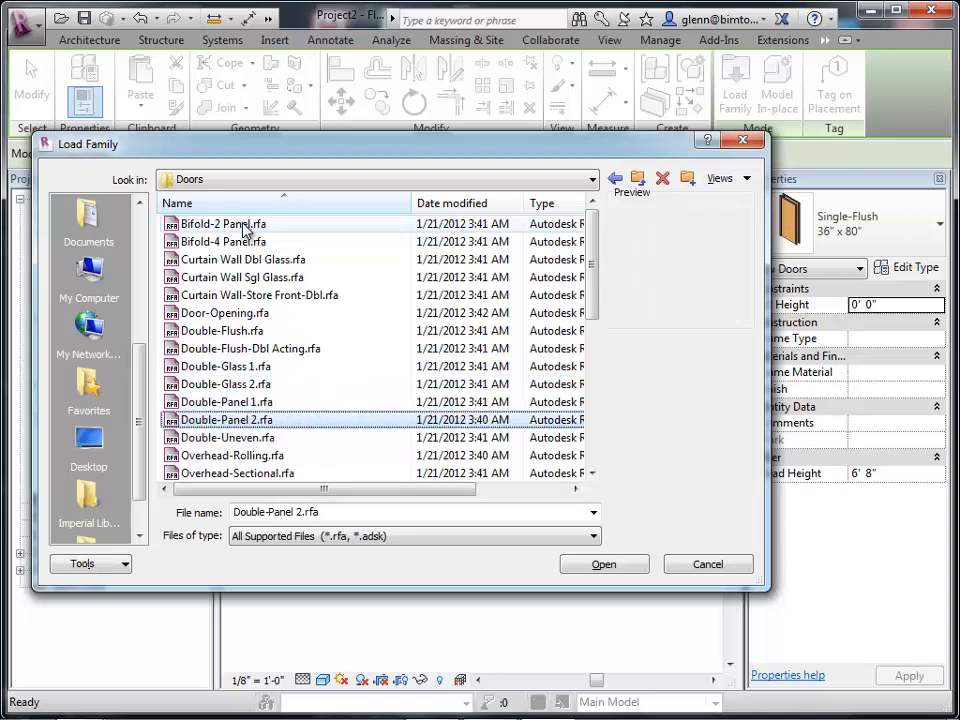
key(Down)
key(Down)
key(Down)
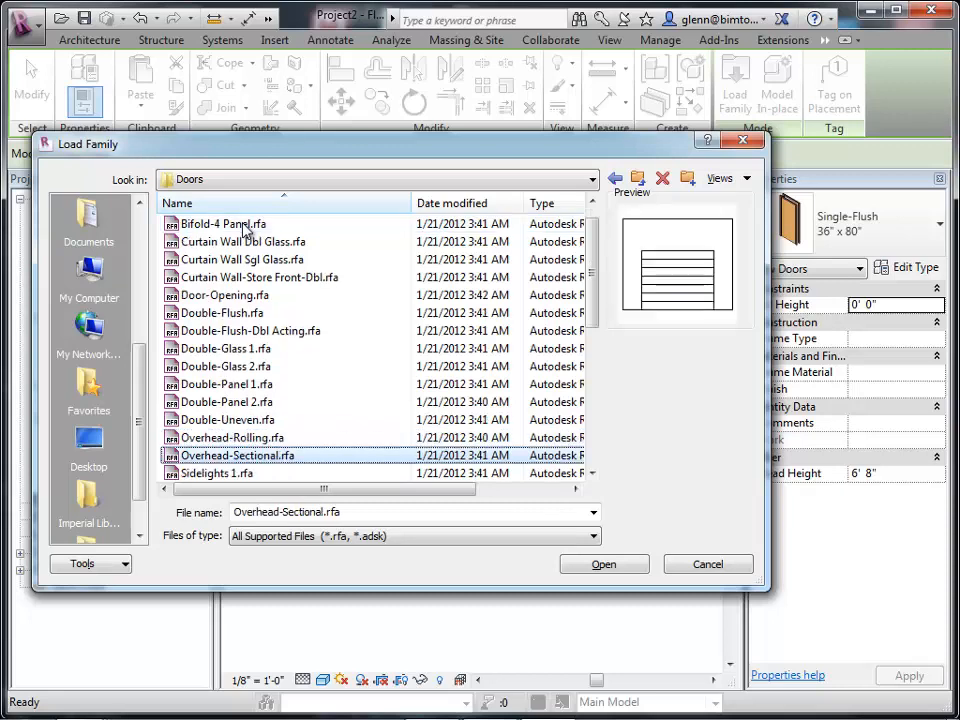
key(Down)
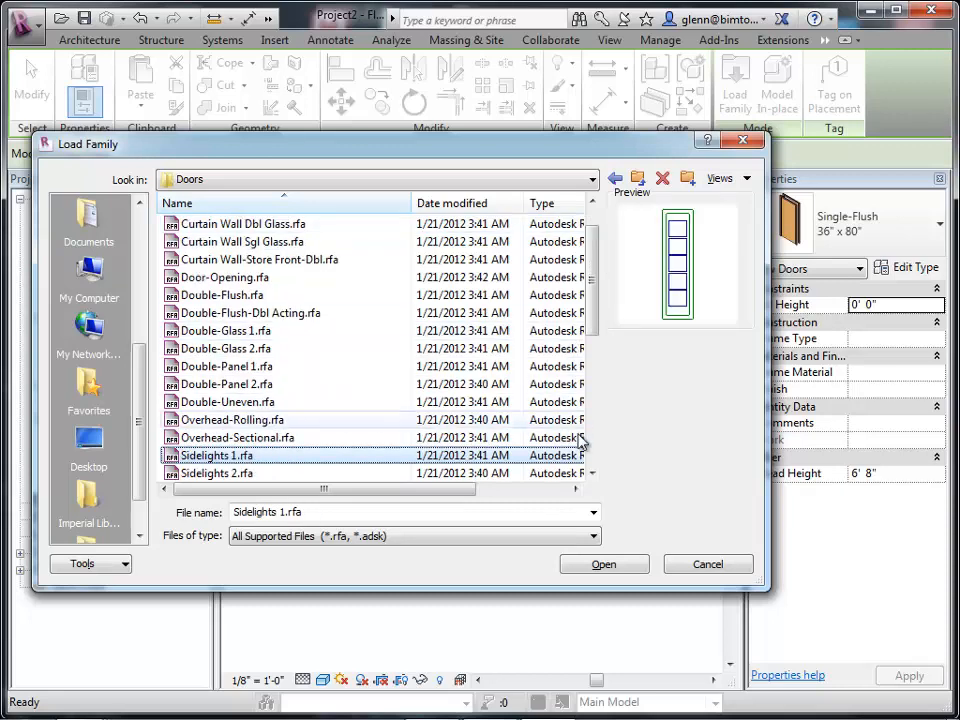
click(593, 474)
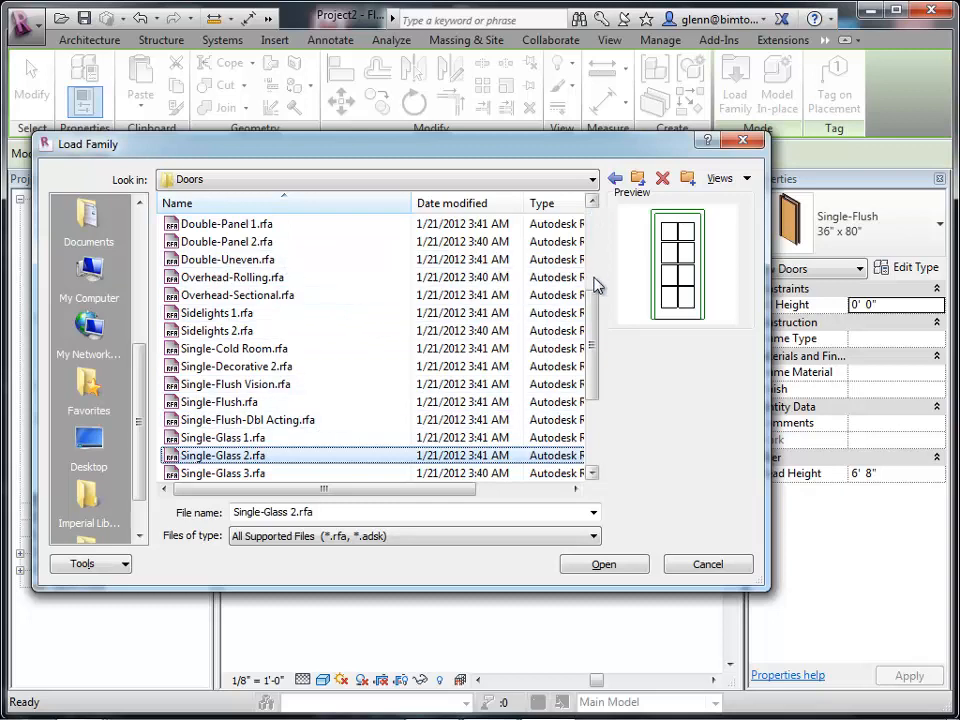
drag(598, 319, 597, 280)
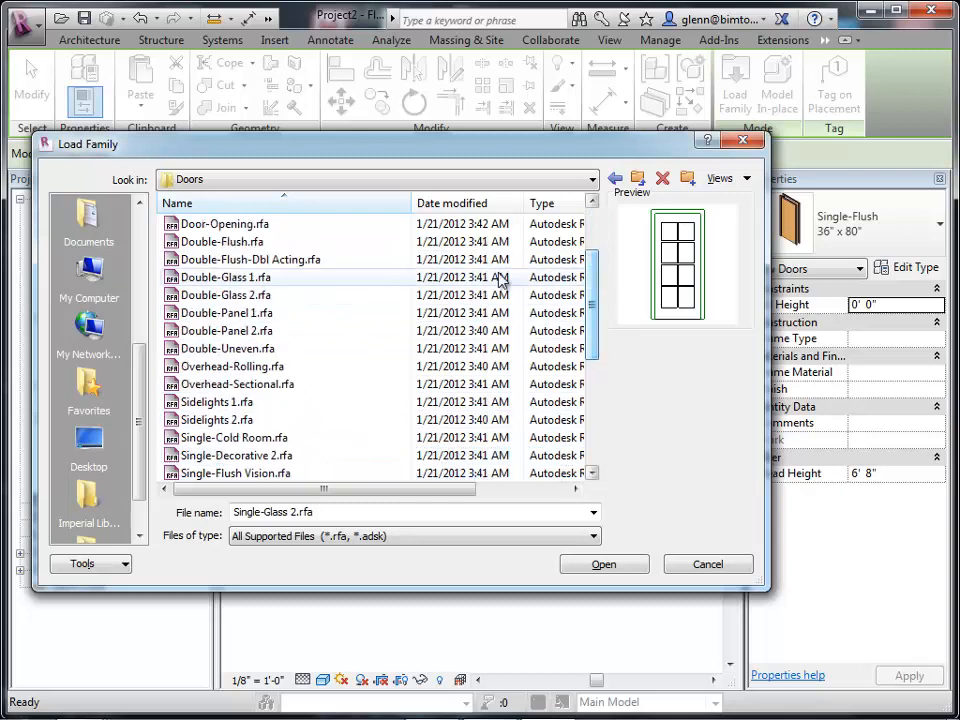
Load the Double-Glass 1.rfa door family and place it in the exterior wall at the top of the plan.
click(245, 279)
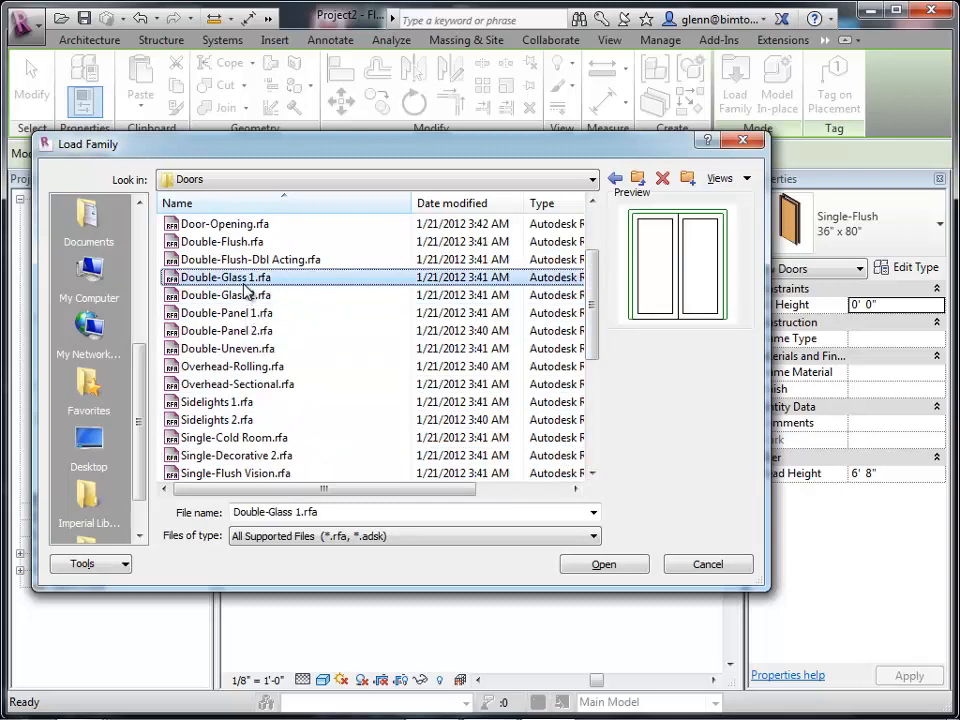
click(602, 567)
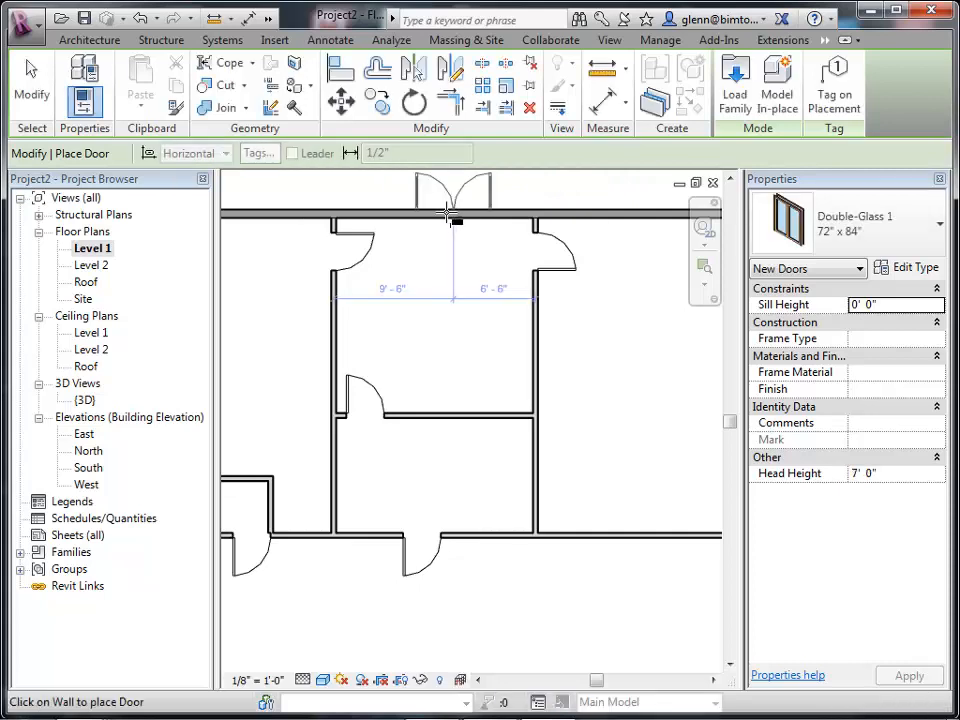
click(447, 218)
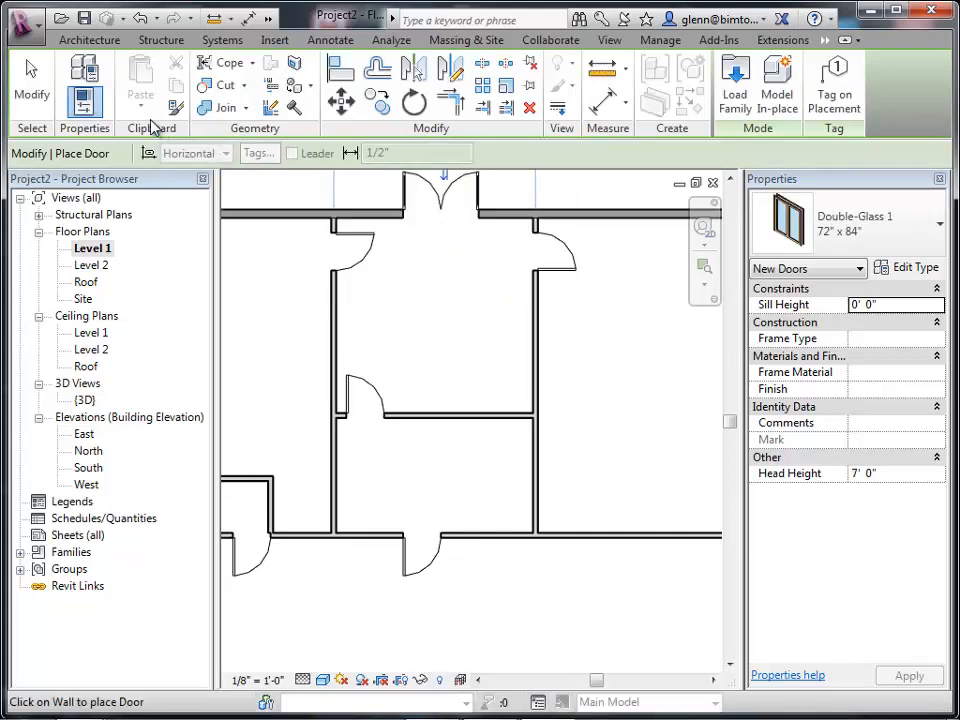
click(31, 75)
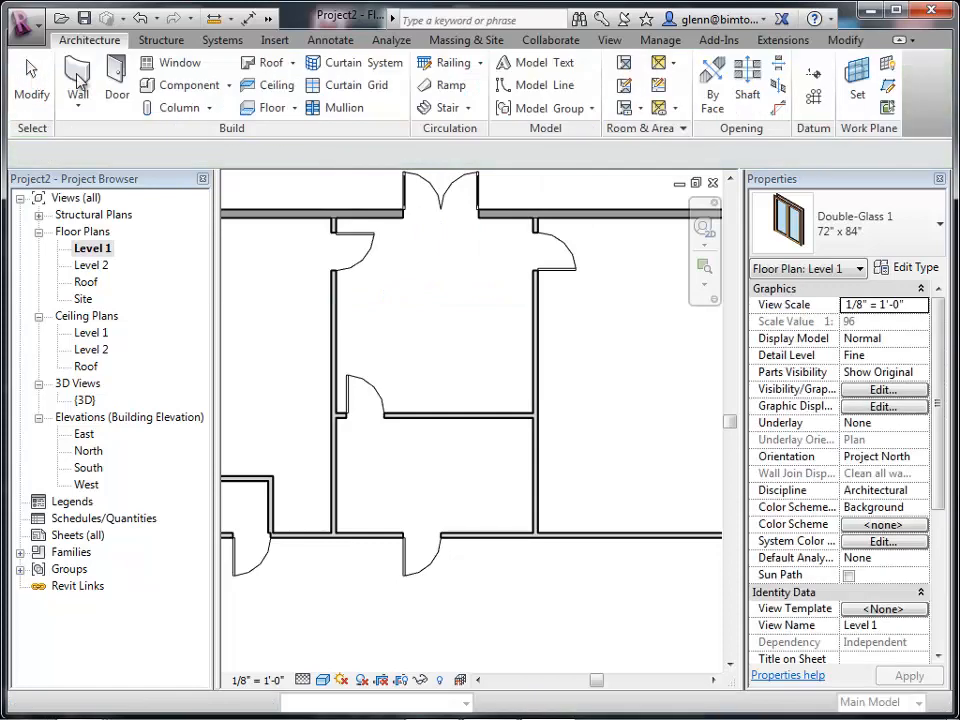
Select the new double-glass door and open the 3D view to inspect it.
click(731, 181)
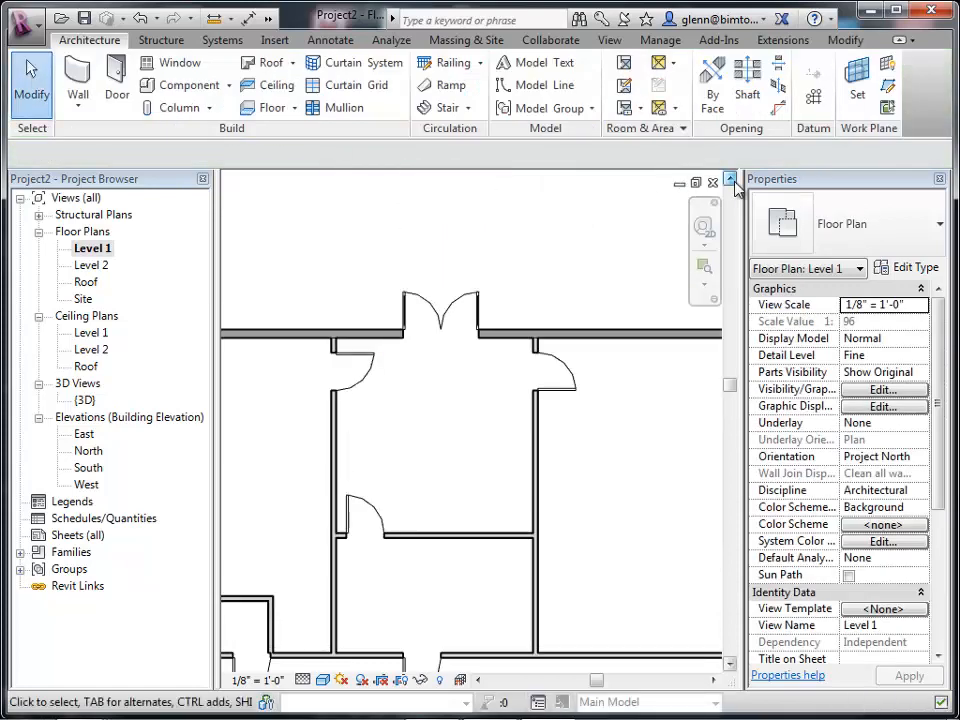
click(447, 295)
click(445, 296)
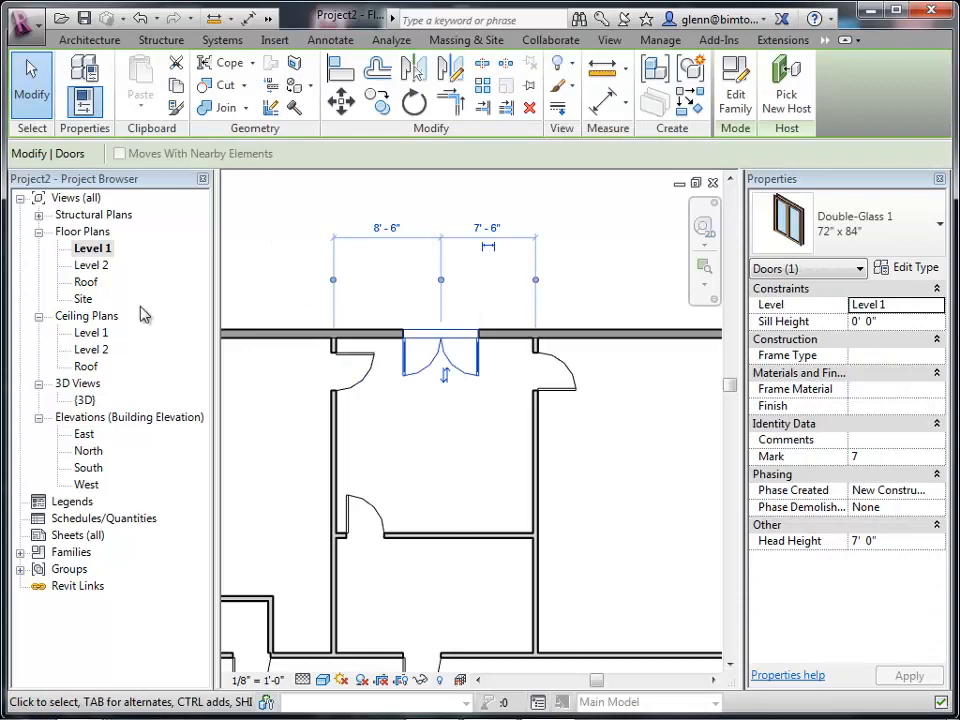
click(86, 402)
double_click(86, 402)
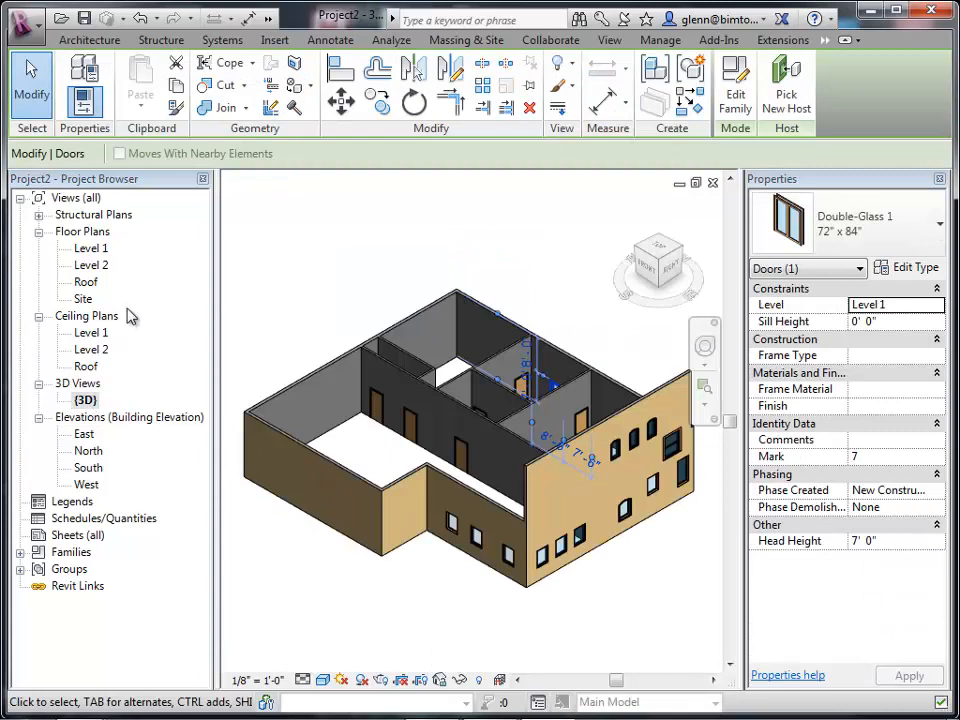
Place Double-Glass 1 72" x 84" doors along the lower-left exterior wall in the 3D view.
click(100, 41)
click(114, 100)
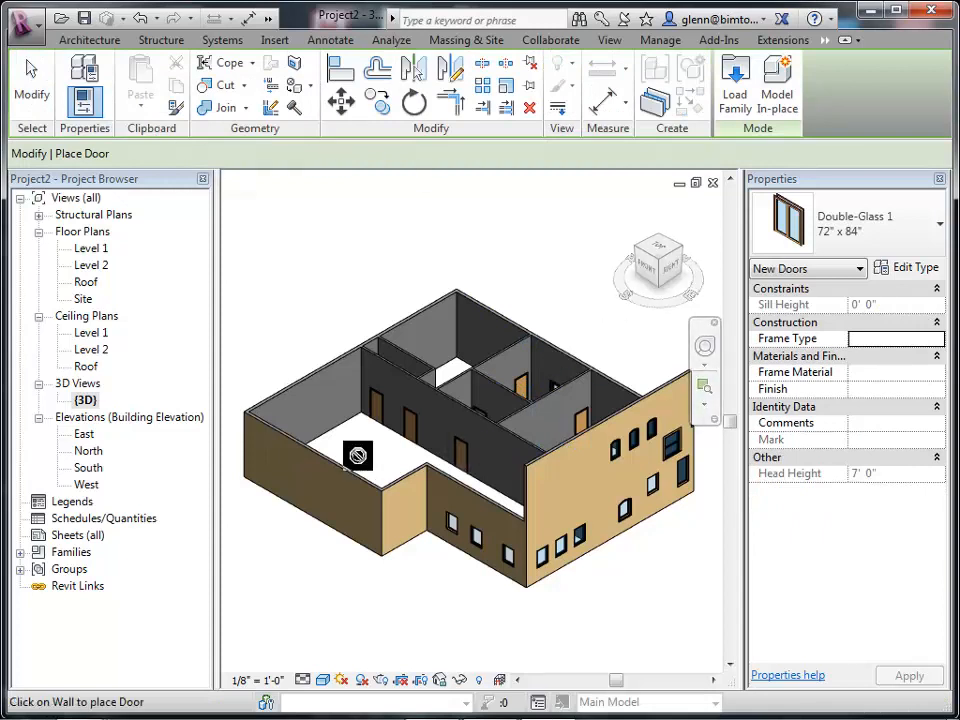
click(315, 515)
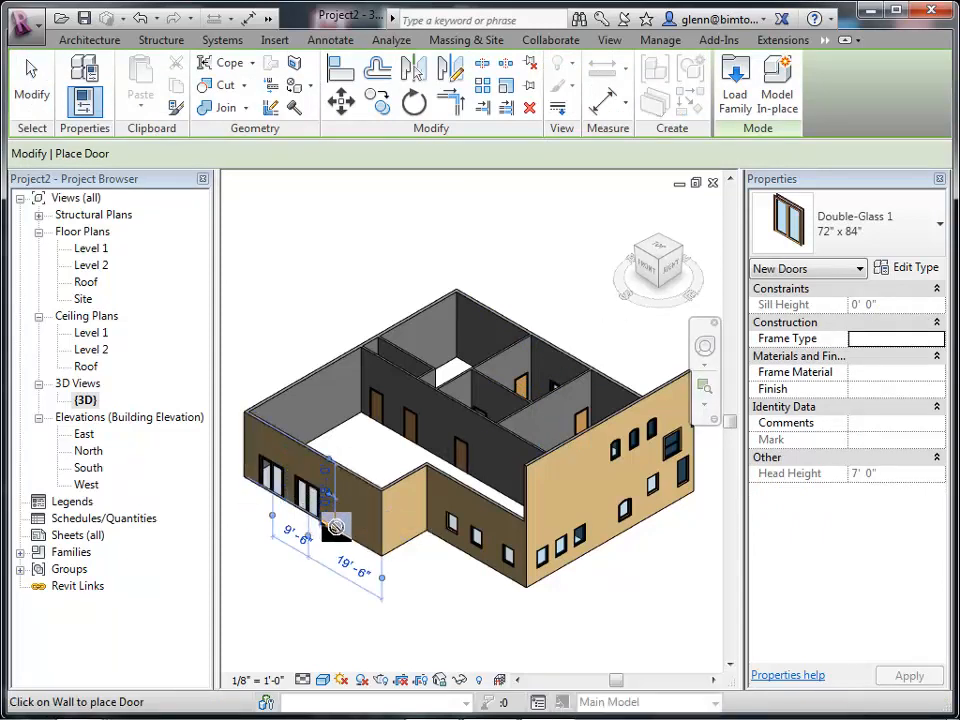
click(343, 525)
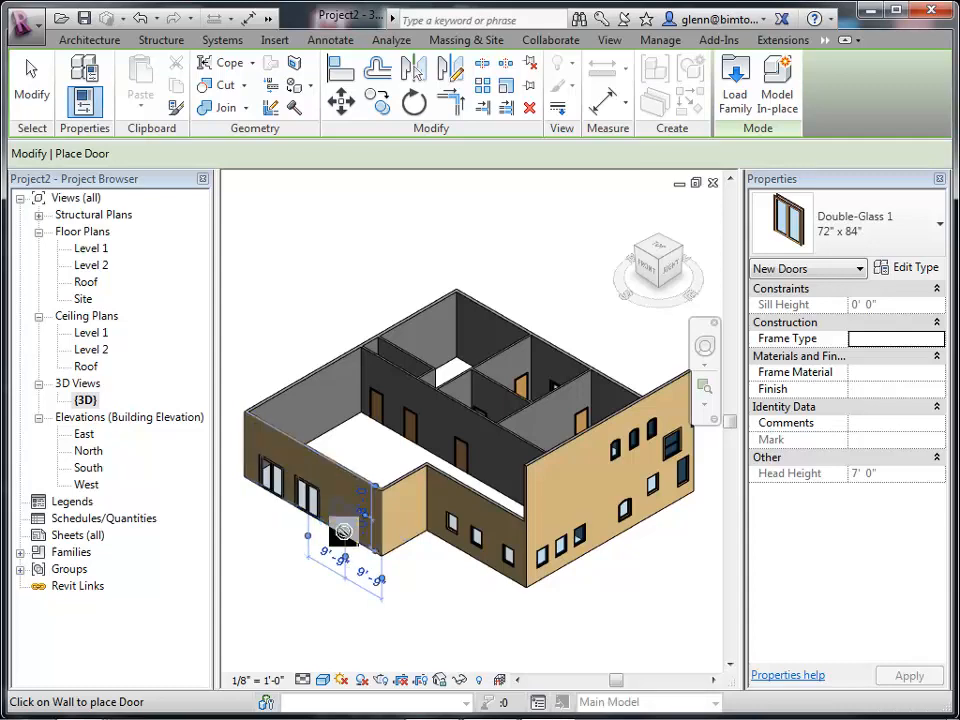
click(31, 100)
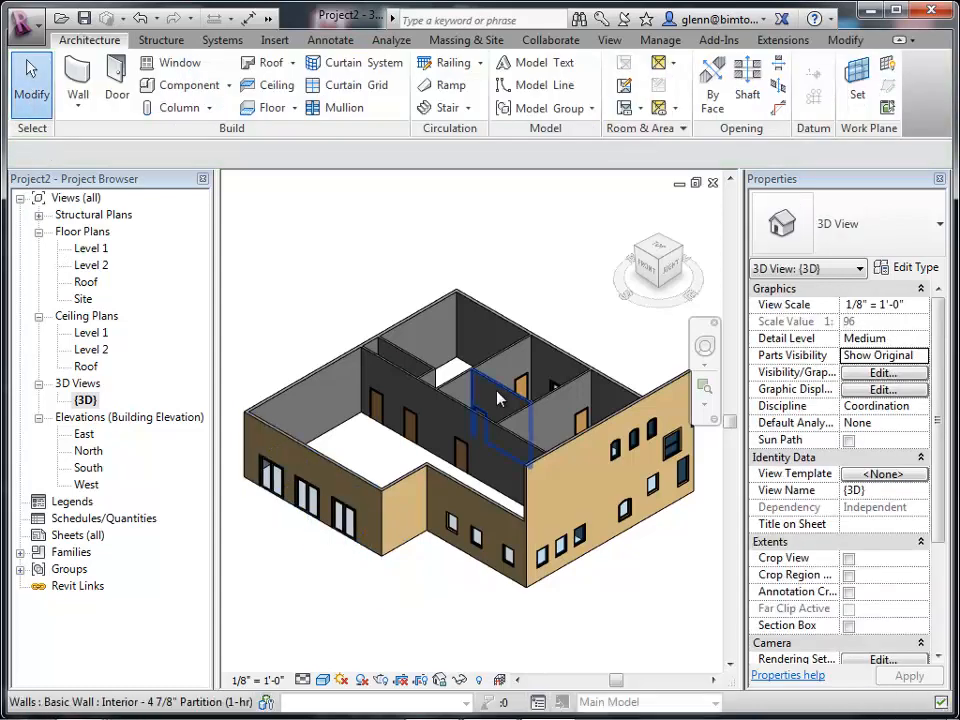
Set the right exterior wall's top constraint to Level 2.
click(548, 460)
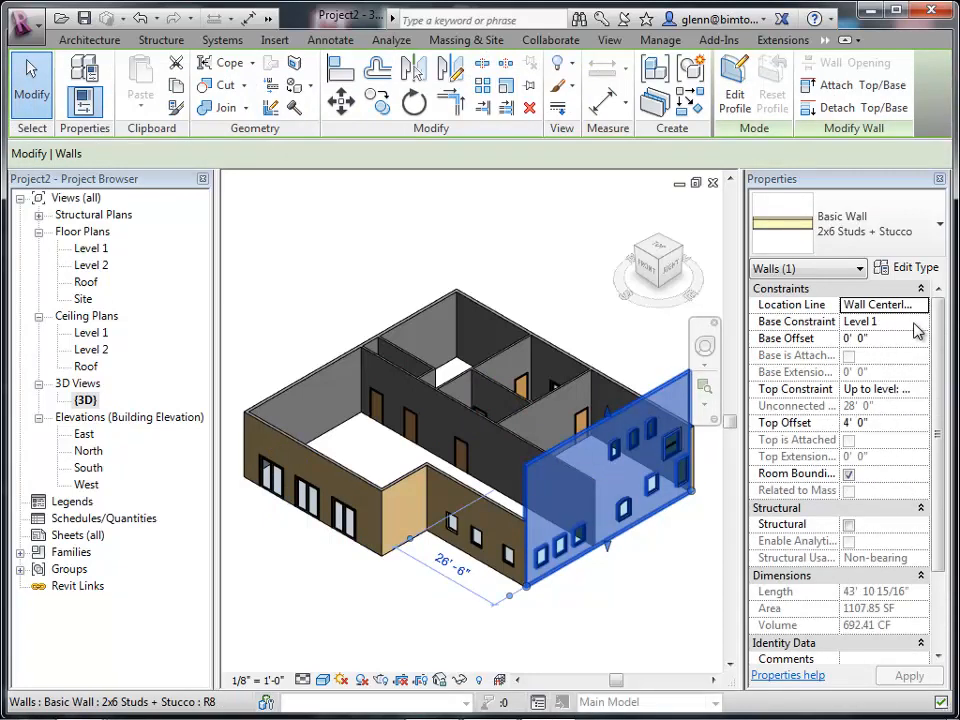
click(917, 321)
click(920, 389)
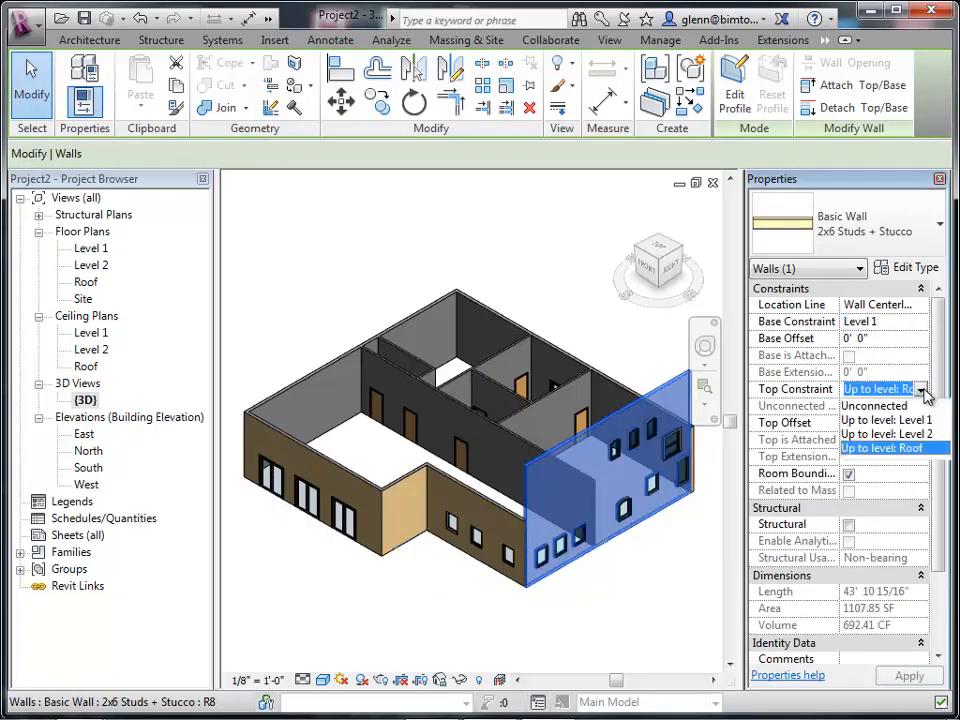
click(913, 444)
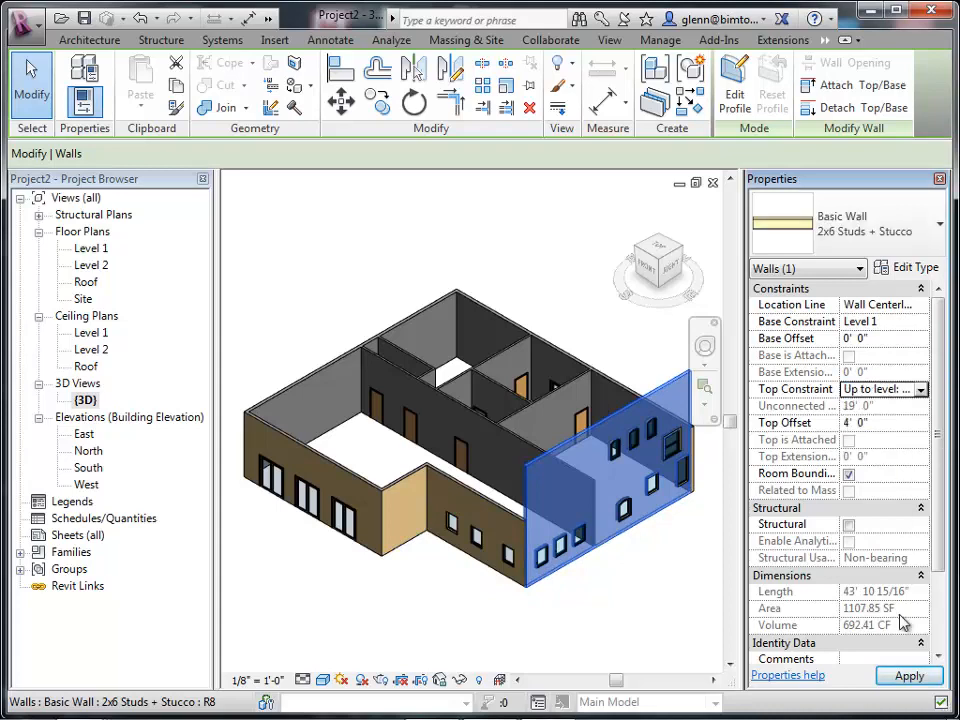
click(906, 677)
click(677, 625)
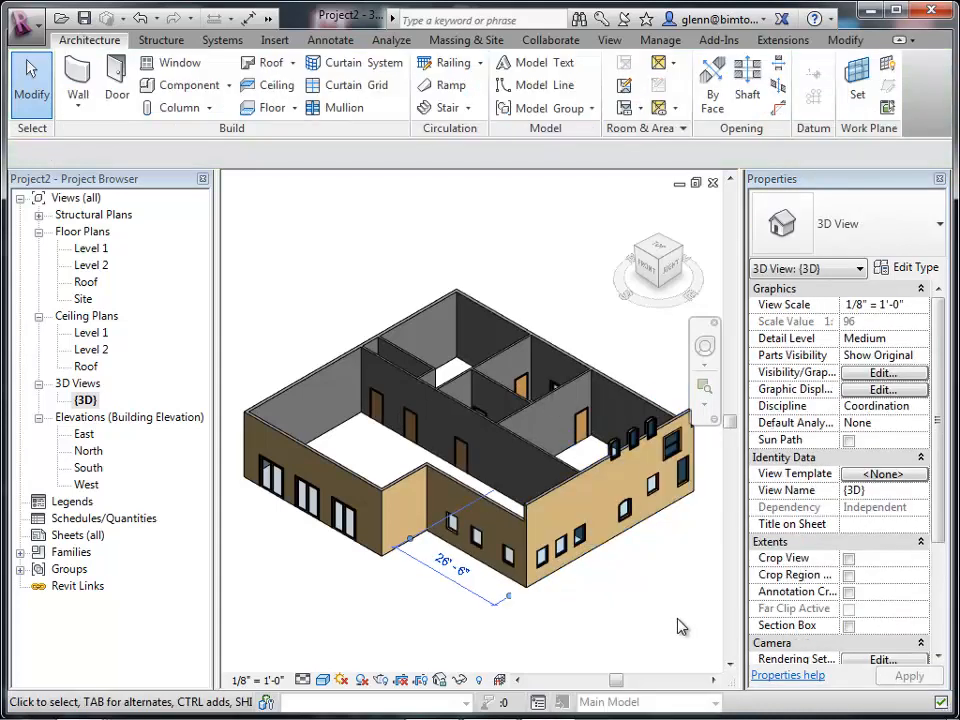
Set the same wall's top offset to 0 and delete the upper windows that no longer cut it.
scroll(678, 619, left, 5)
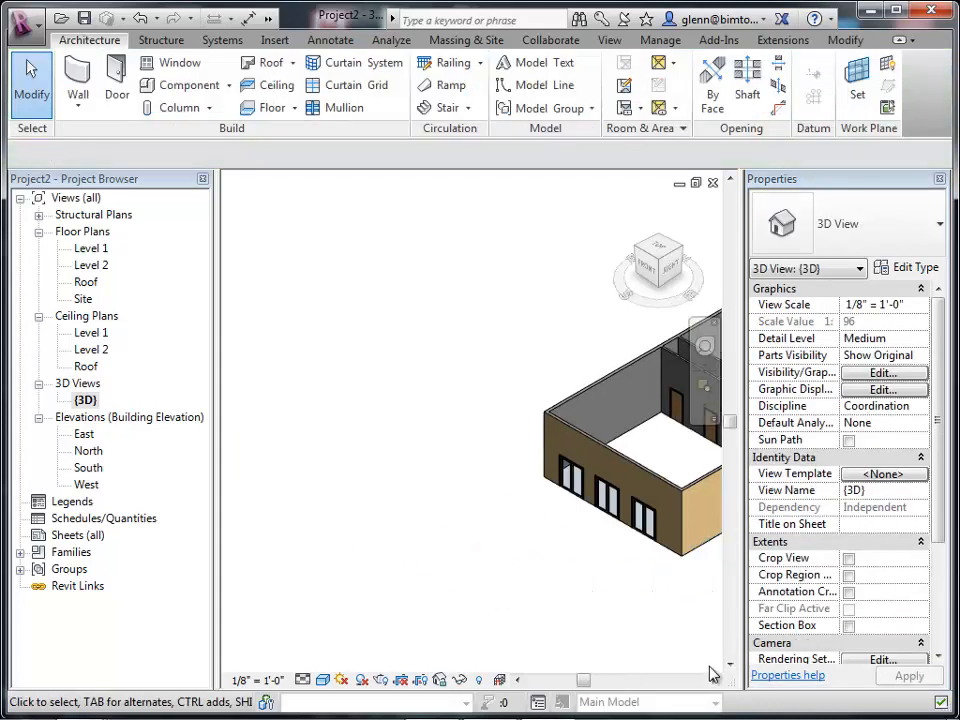
scroll(714, 683, right, 5)
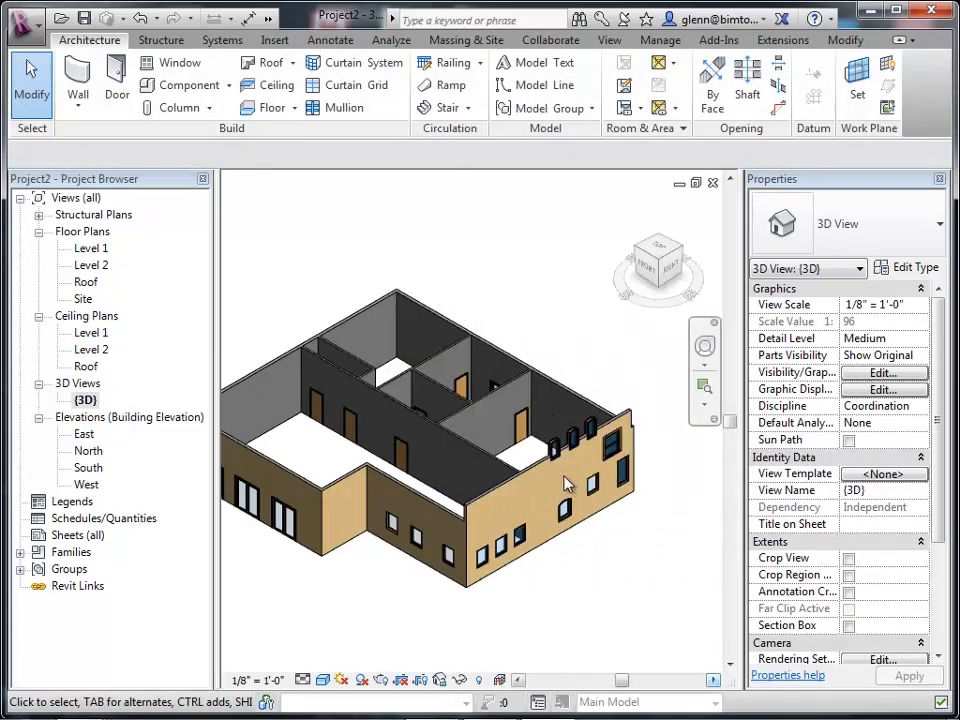
click(540, 478)
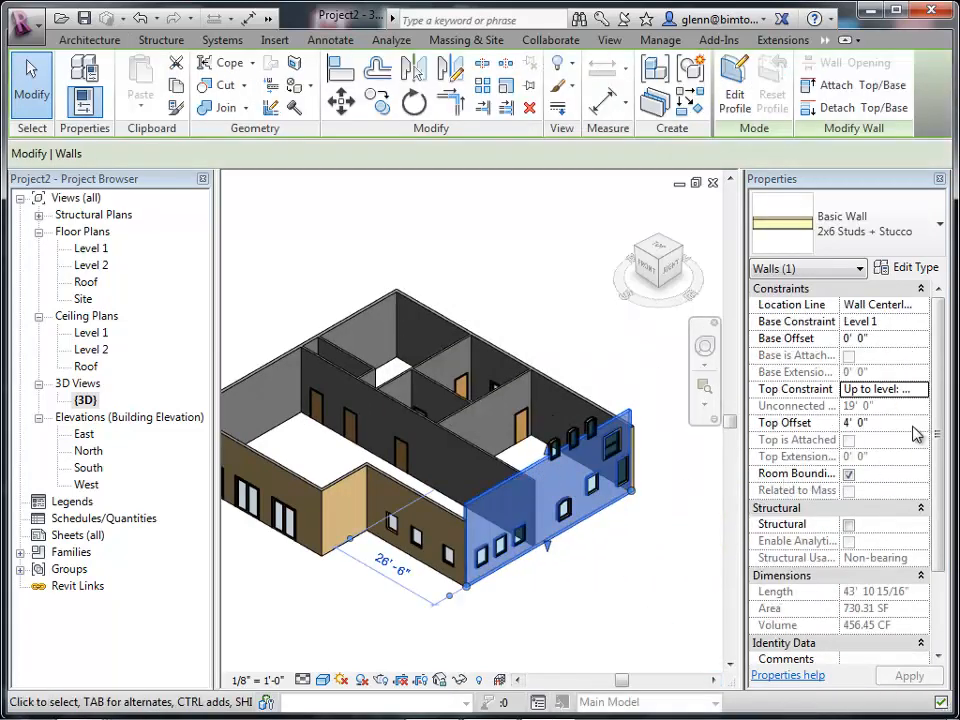
click(912, 422)
text(0)
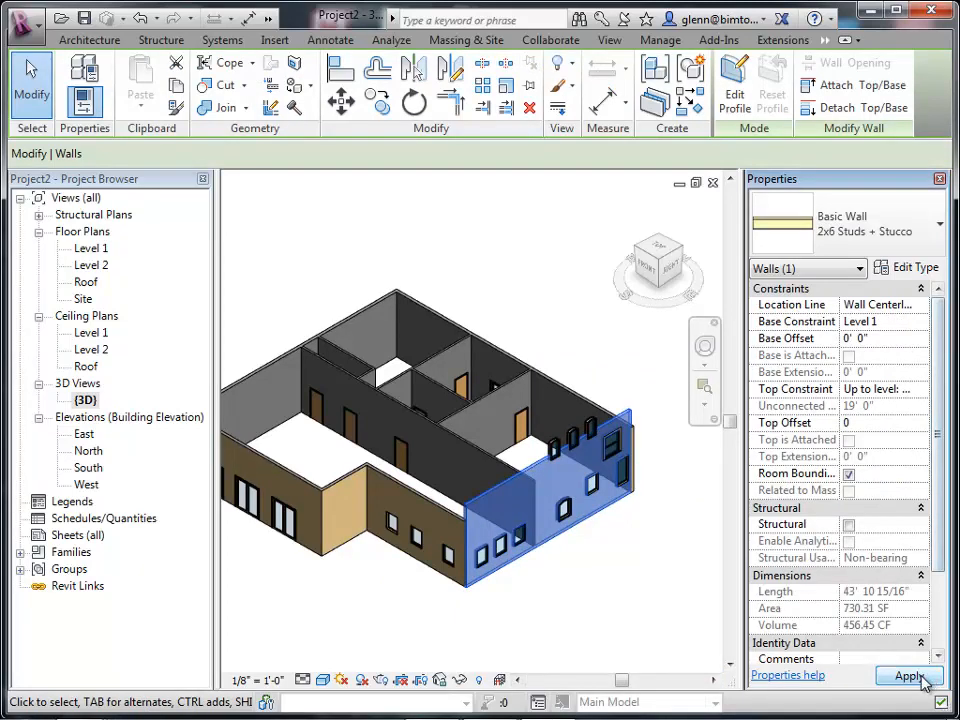
click(915, 677)
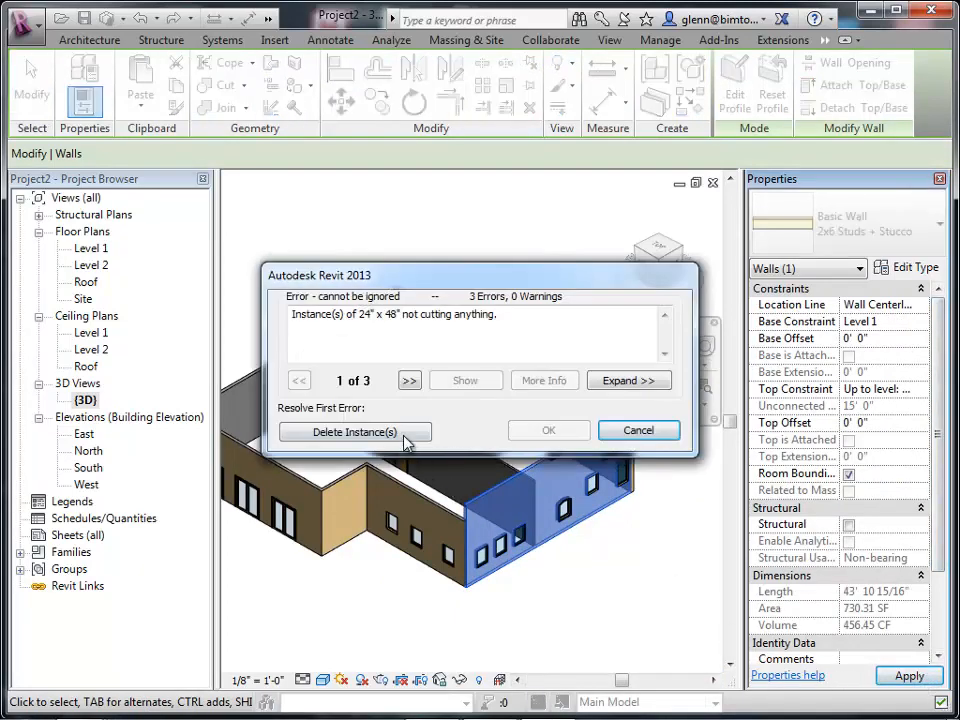
click(405, 436)
click(386, 634)
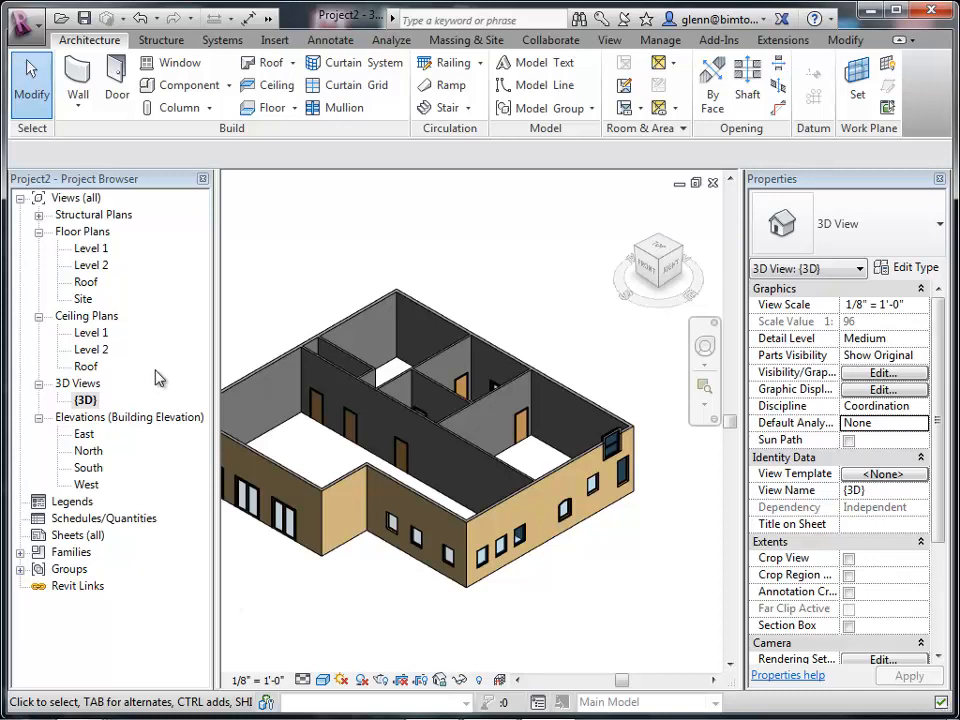
Create a roof by footprint on Level 2 with a 3' overhang by picking all the exterior walls.
click(294, 66)
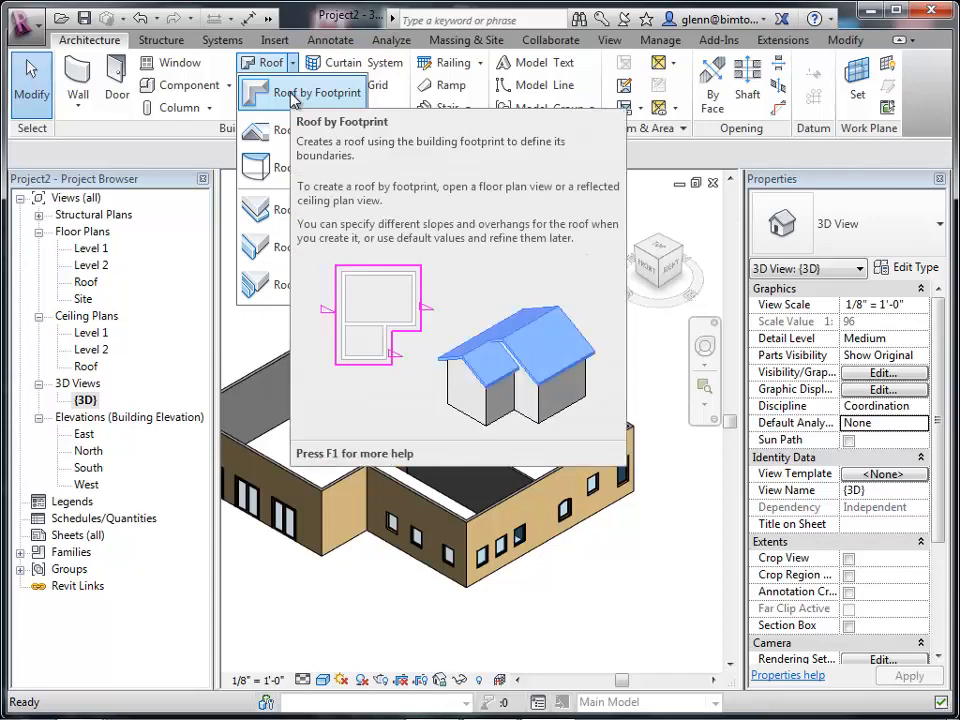
click(293, 97)
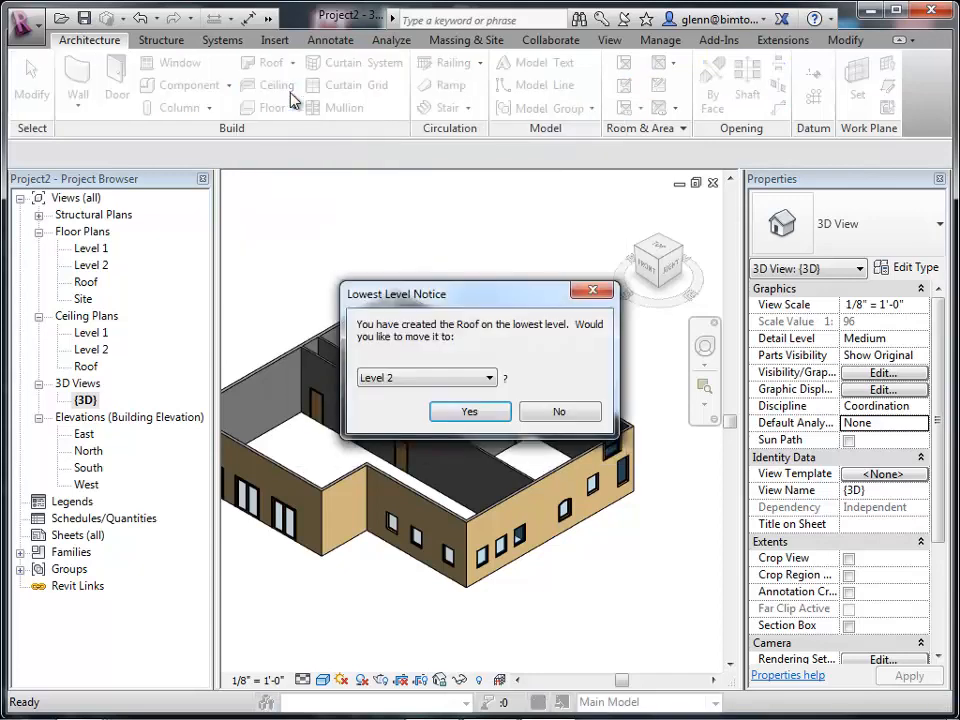
click(469, 413)
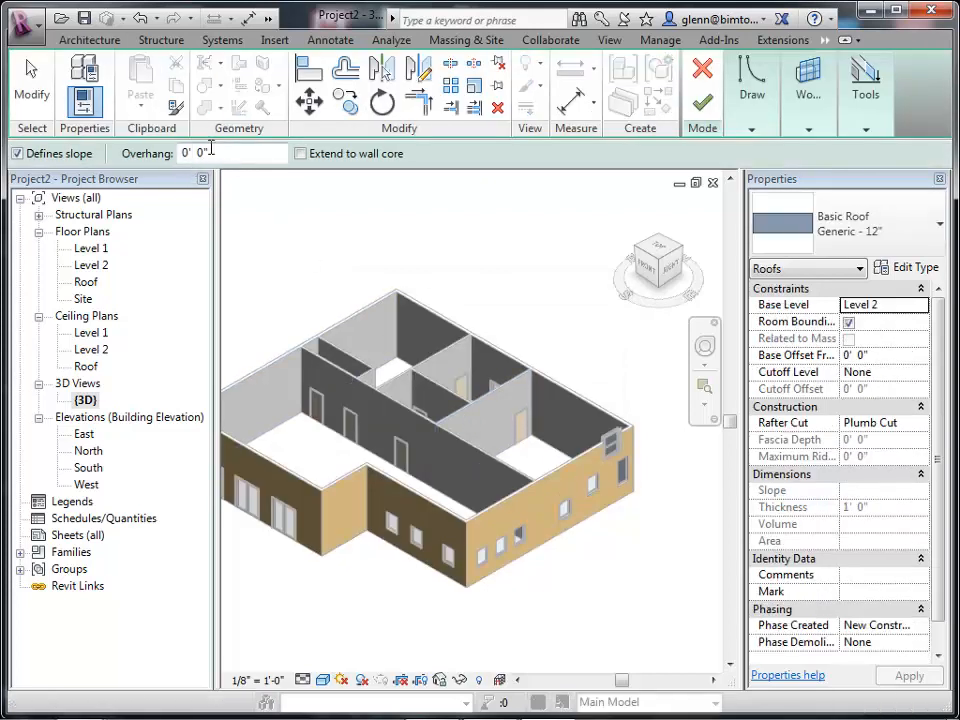
drag(211, 153, 157, 163)
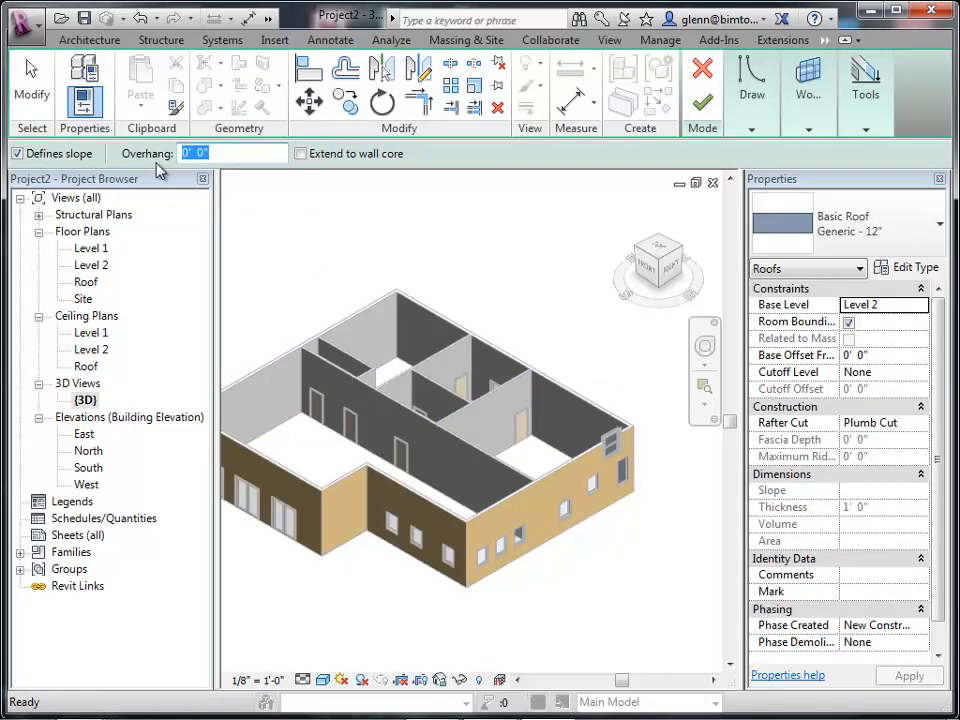
text(3)
key(Tab)
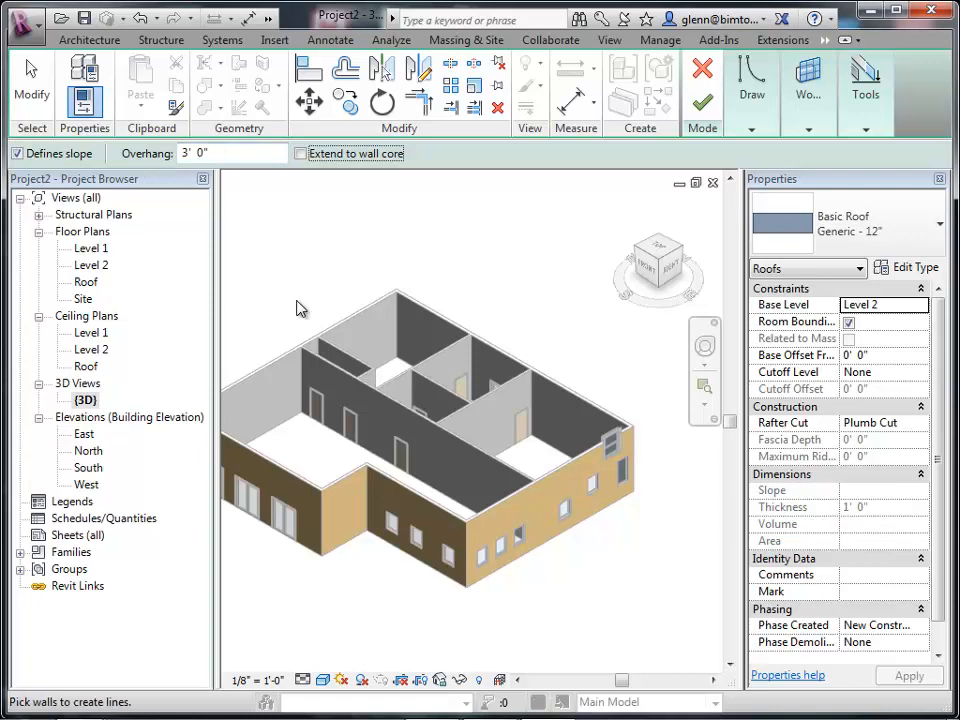
click(299, 350)
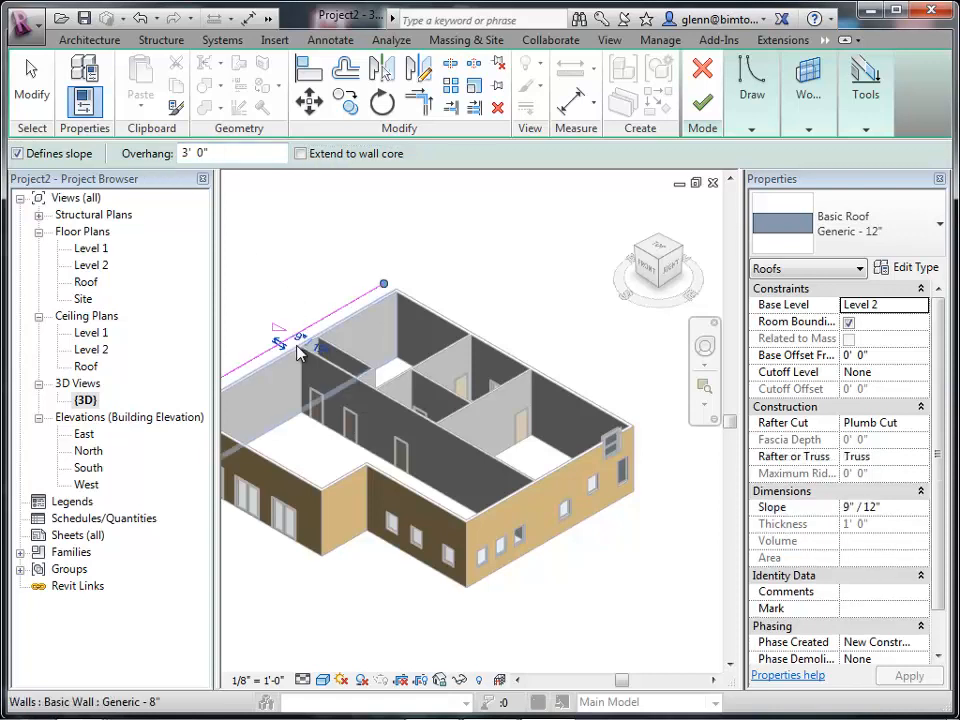
click(492, 347)
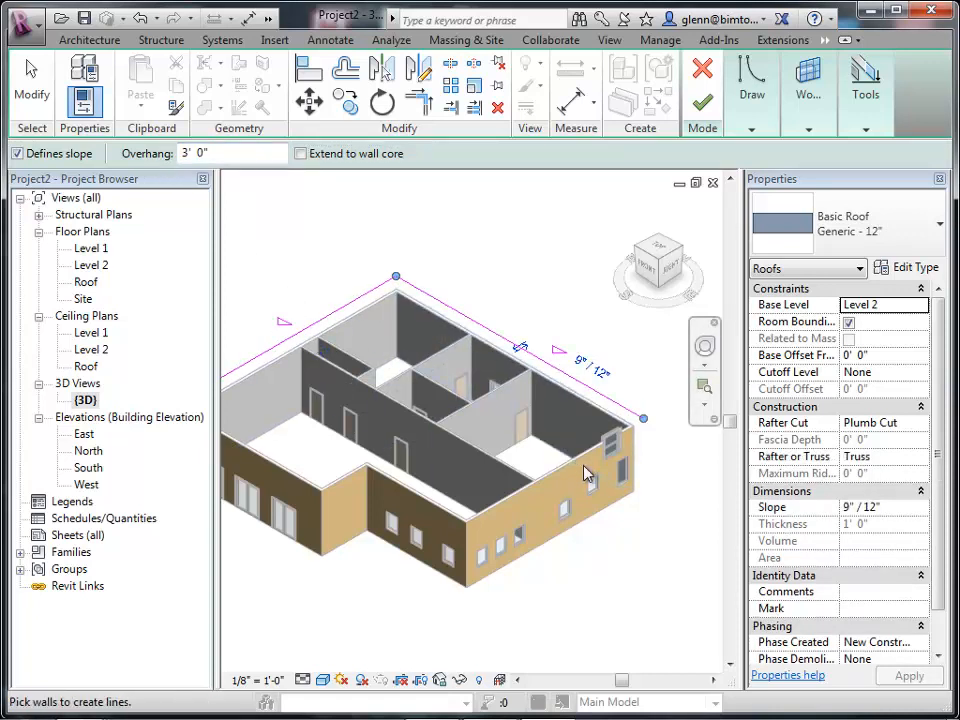
click(584, 468)
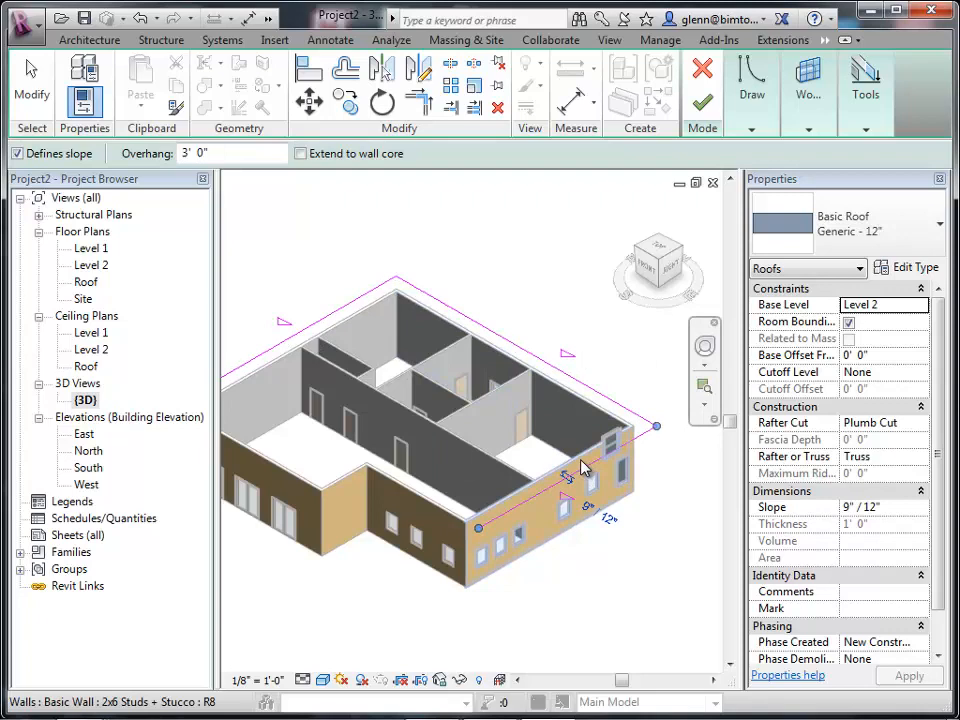
click(440, 516)
click(338, 490)
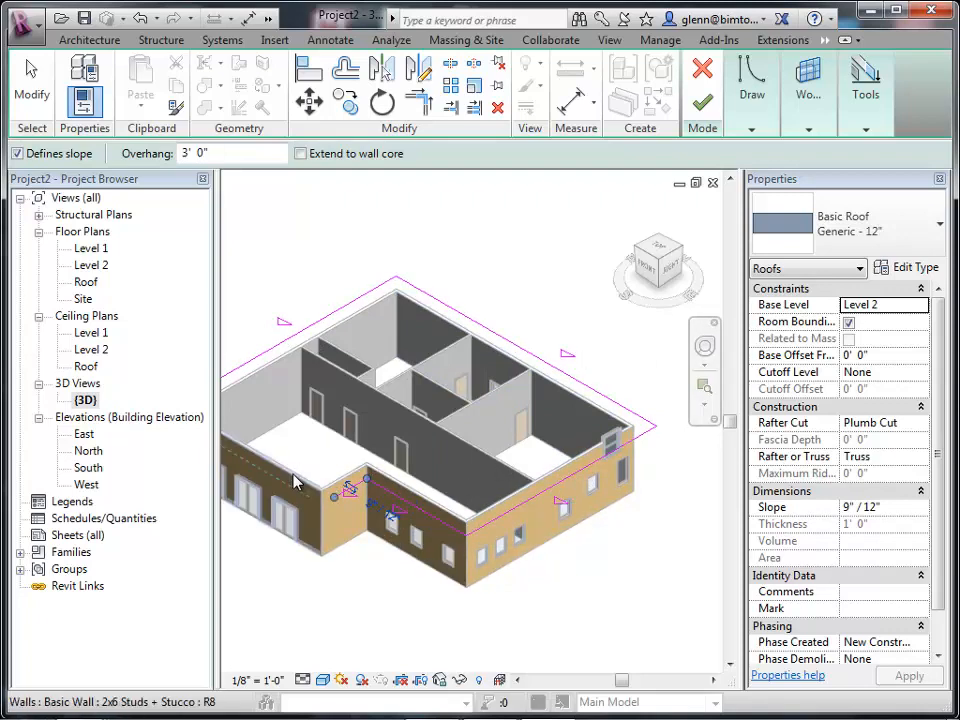
click(293, 478)
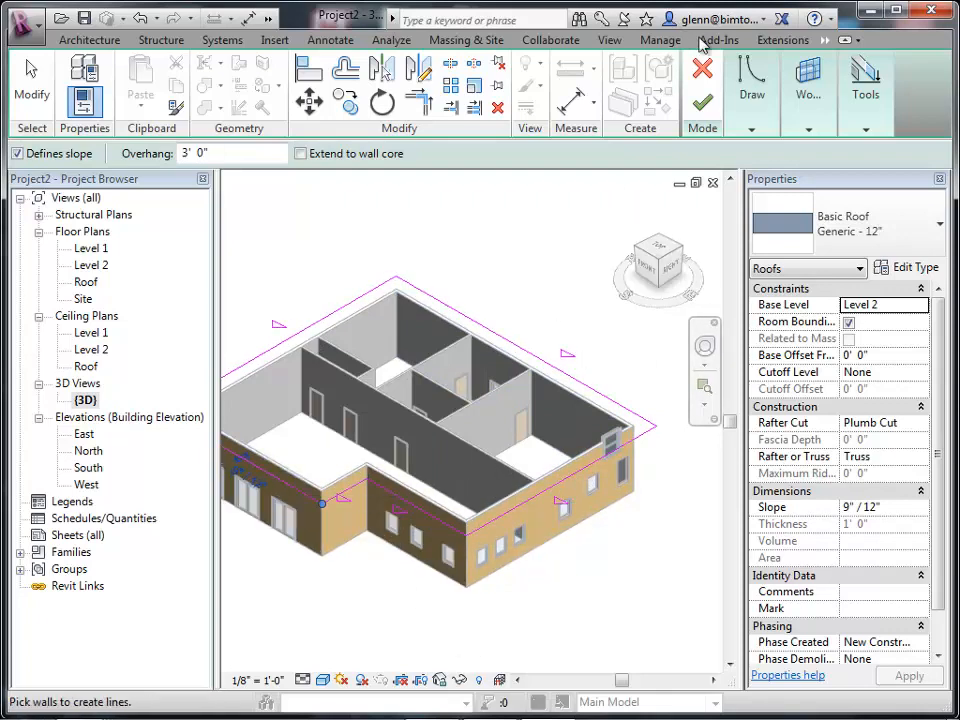
click(702, 101)
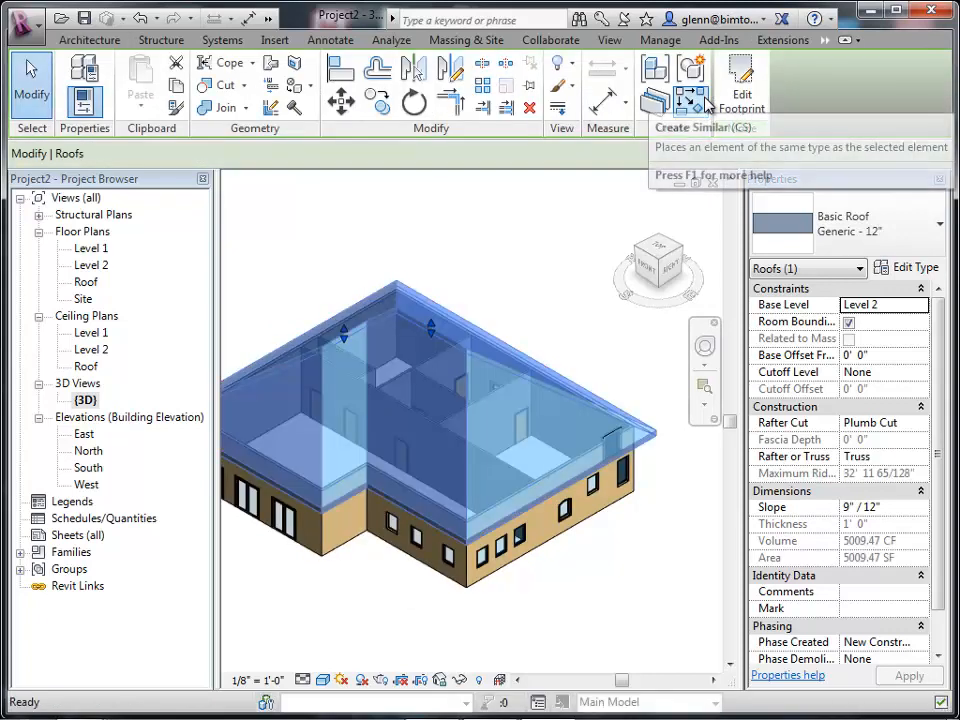
click(514, 263)
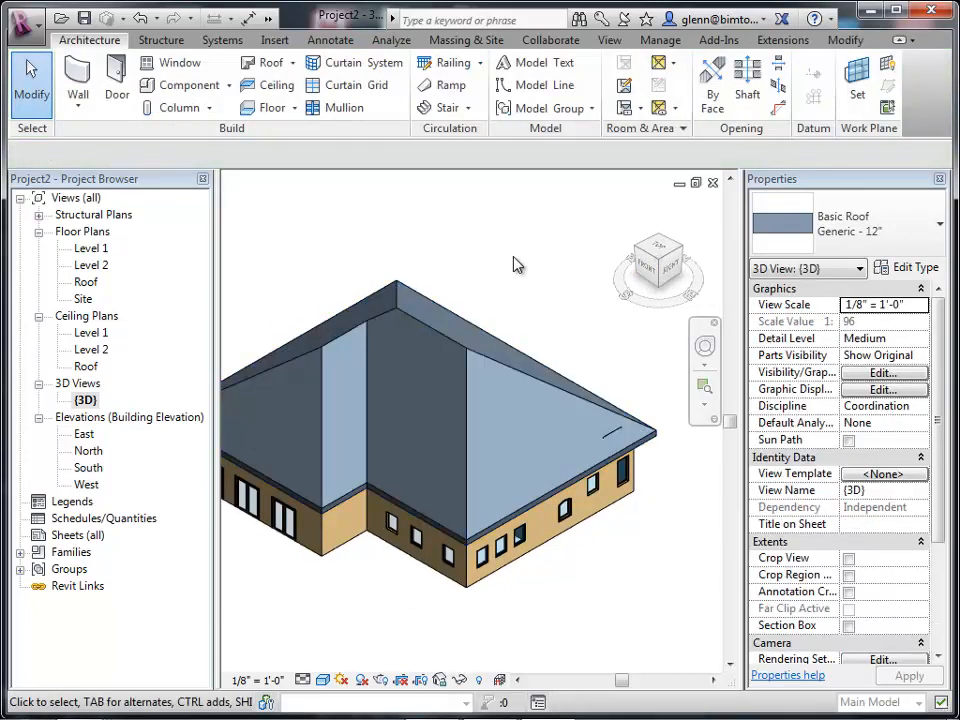
Set the roof's slope to 4" / 12".
click(700, 390)
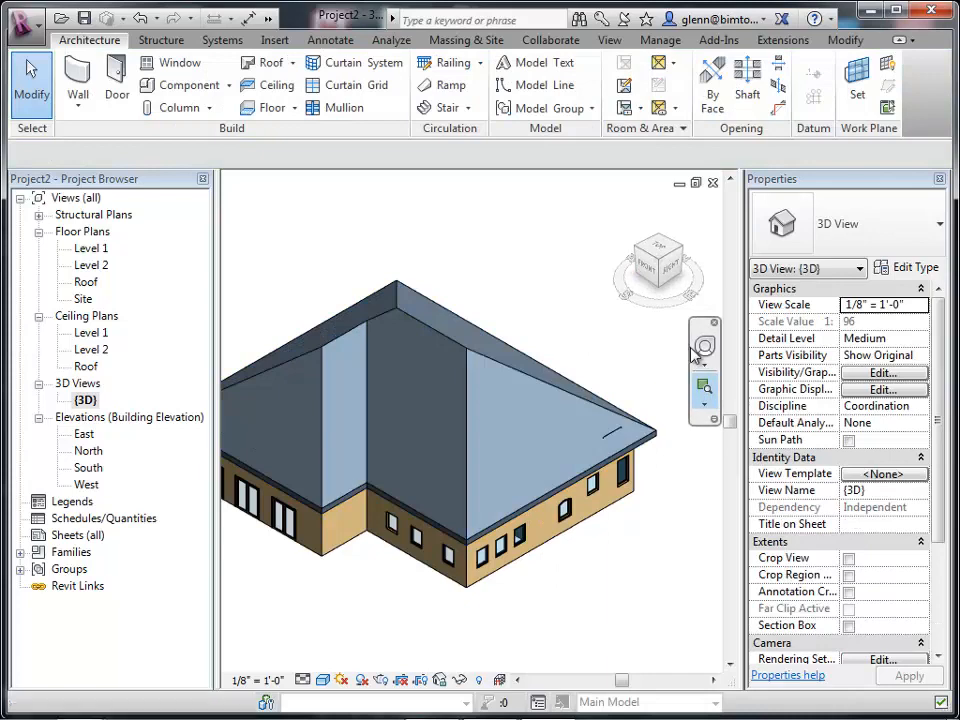
click(700, 347)
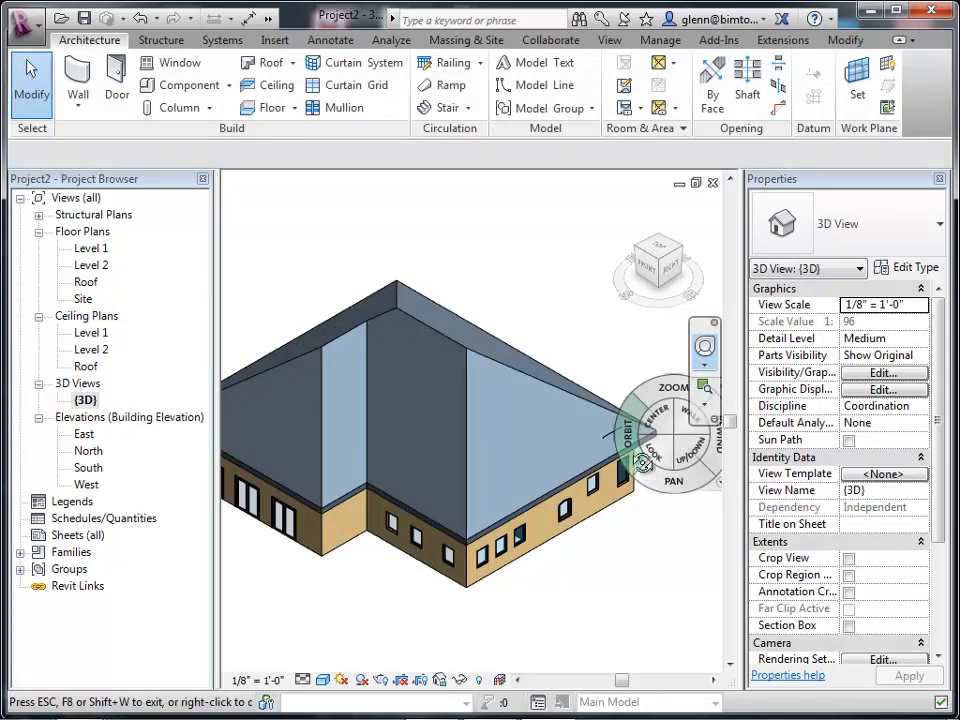
mouse_move(643, 462)
mouse_down()
mouse_move(636, 437)
mouse_move(692, 392)
mouse_move(574, 454)
mouse_move(645, 428)
mouse_move(640, 479)
mouse_up()
click(28, 76)
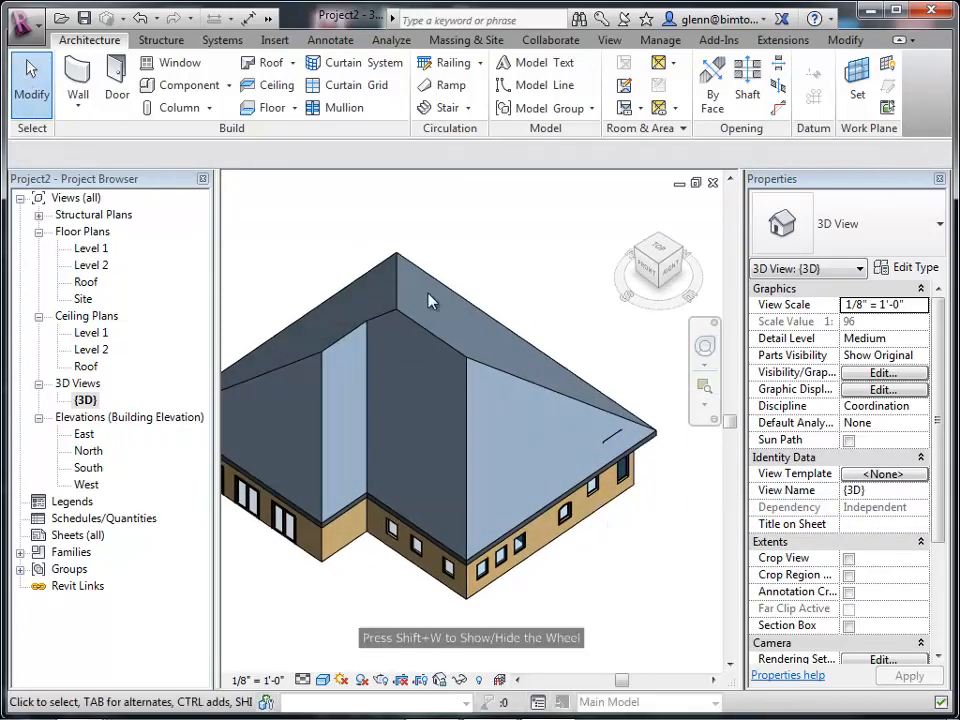
click(449, 355)
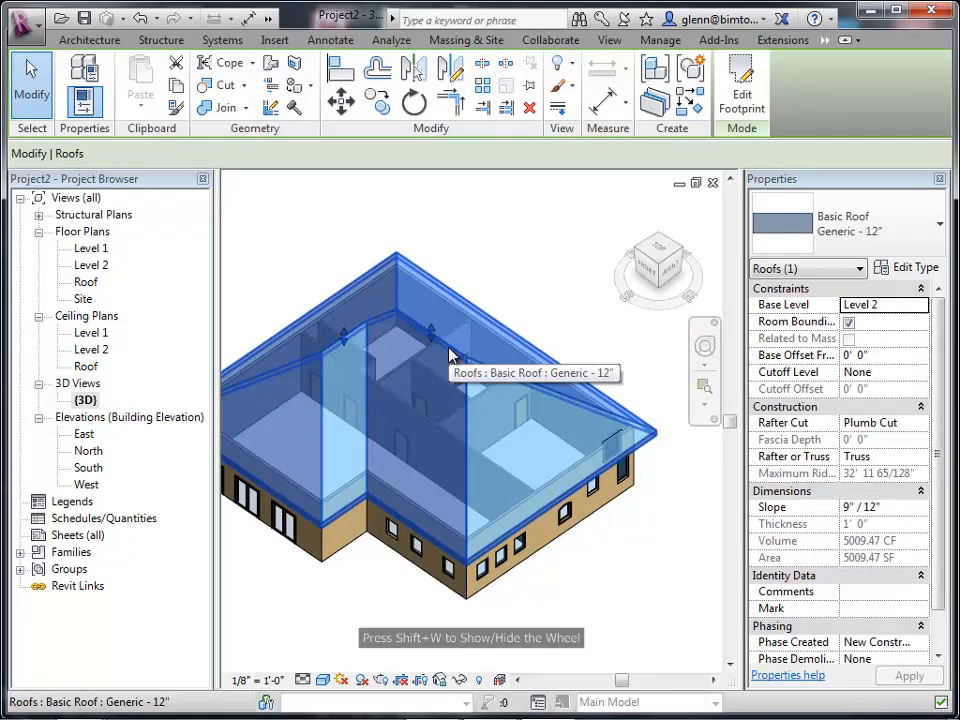
click(899, 508)
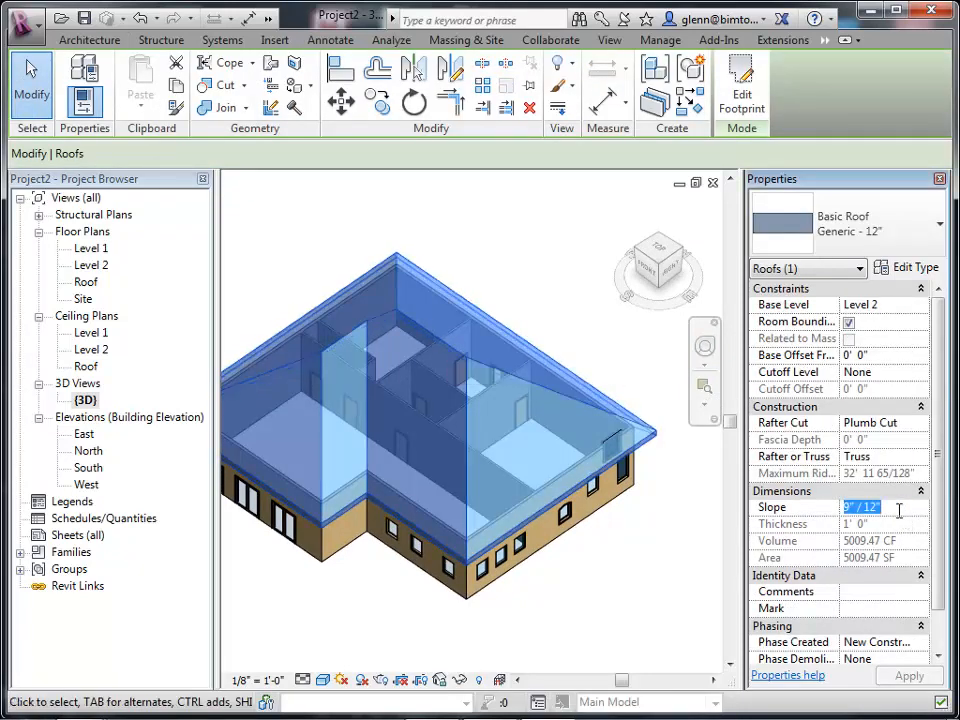
text(4")
key(Tab)
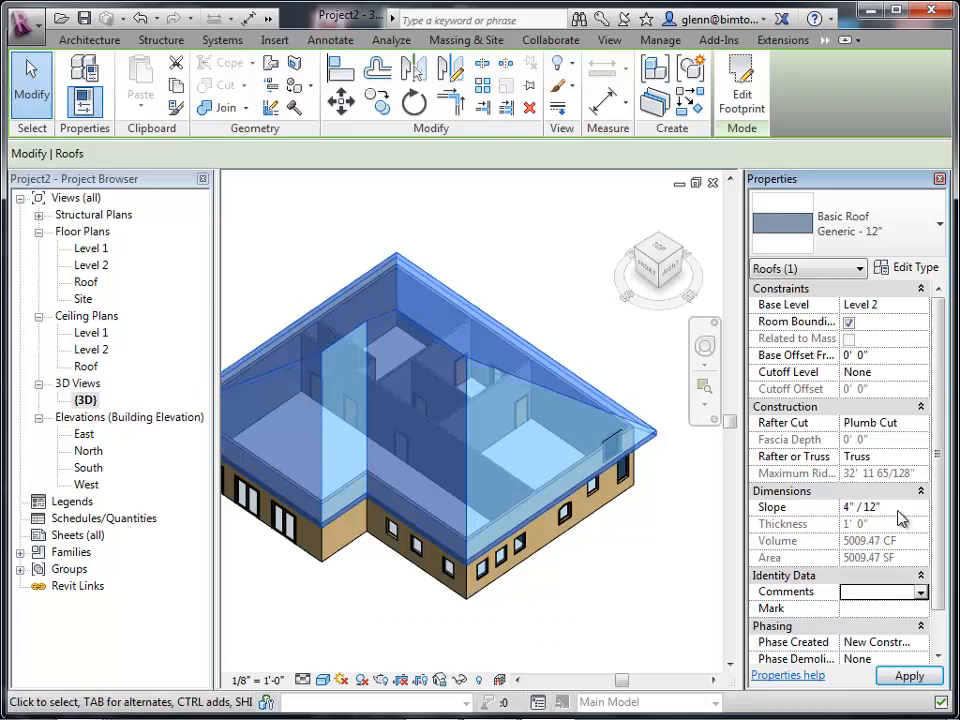
click(910, 677)
click(672, 645)
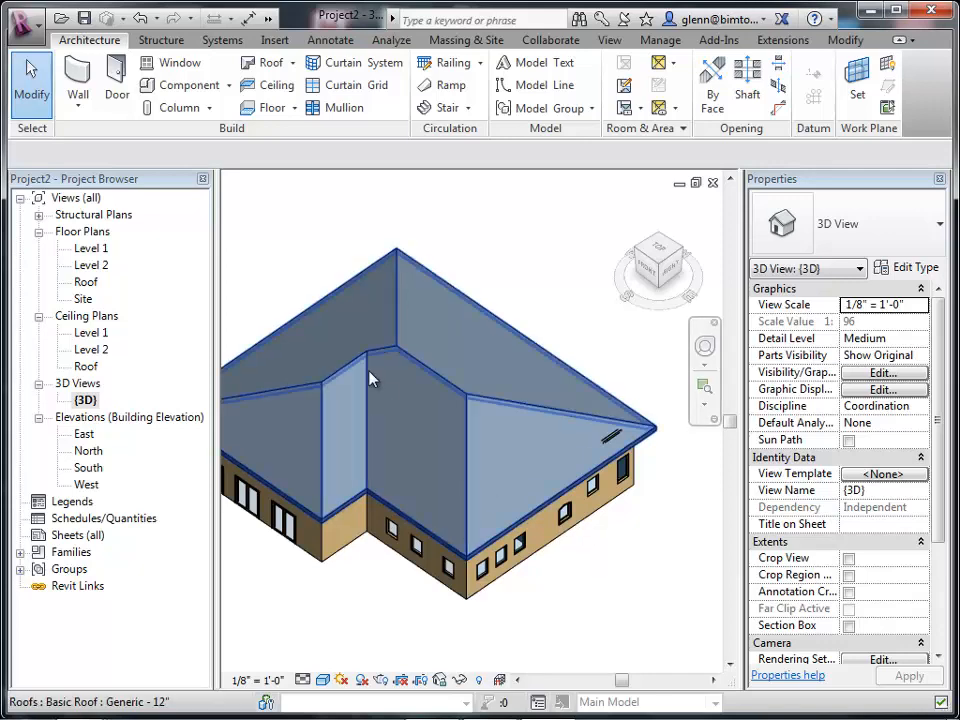
In the Level 1 plan, move the right exterior wall outward to extend the building.
double_click(96, 251)
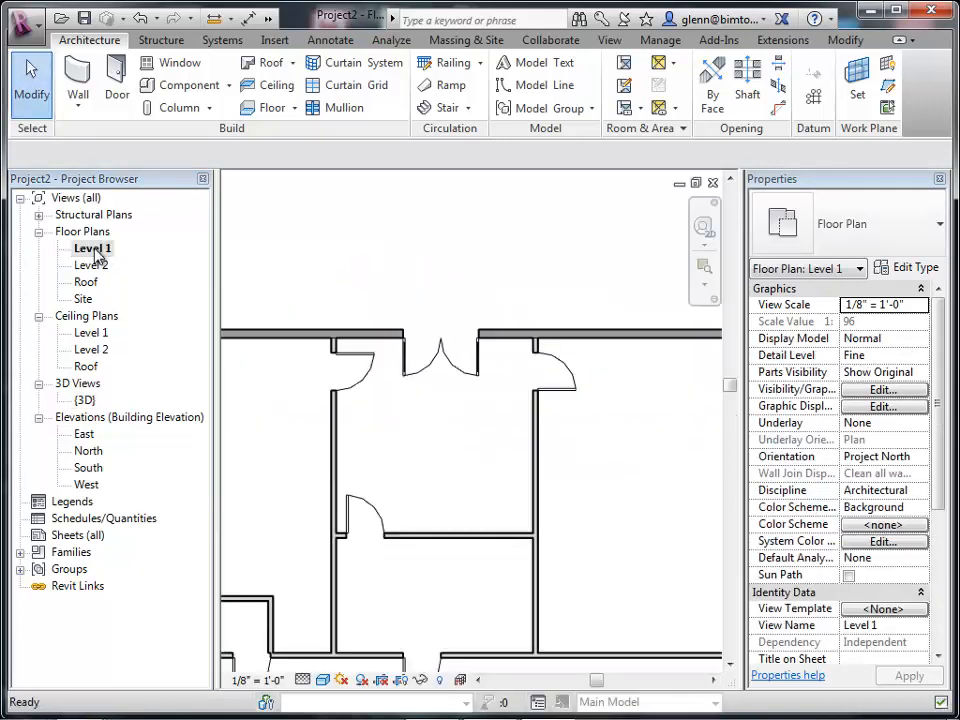
key(z)
key(a)
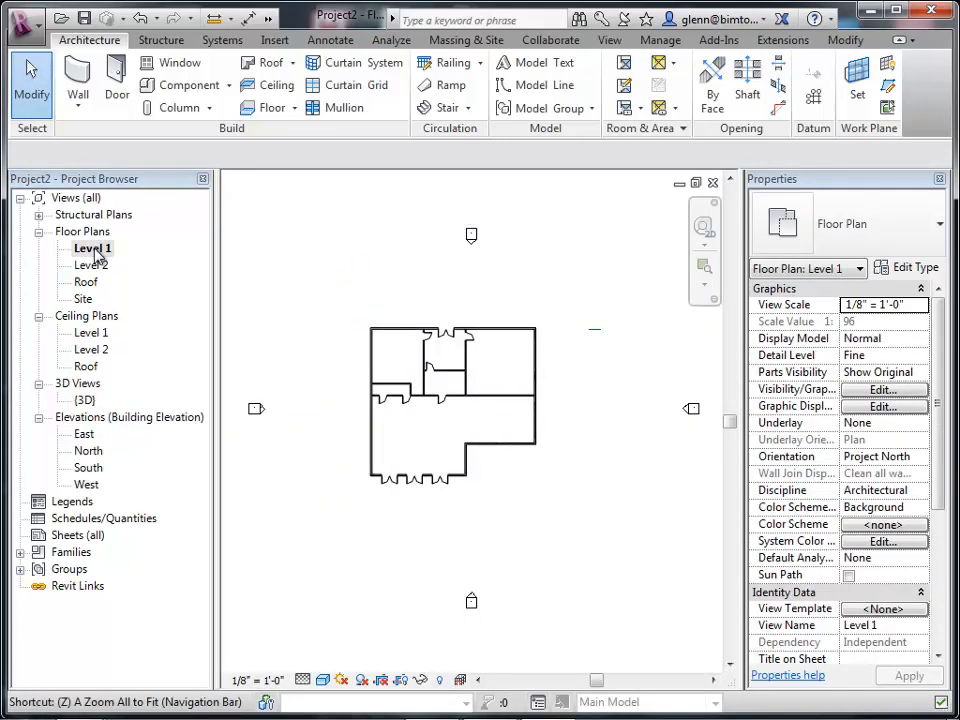
click(537, 376)
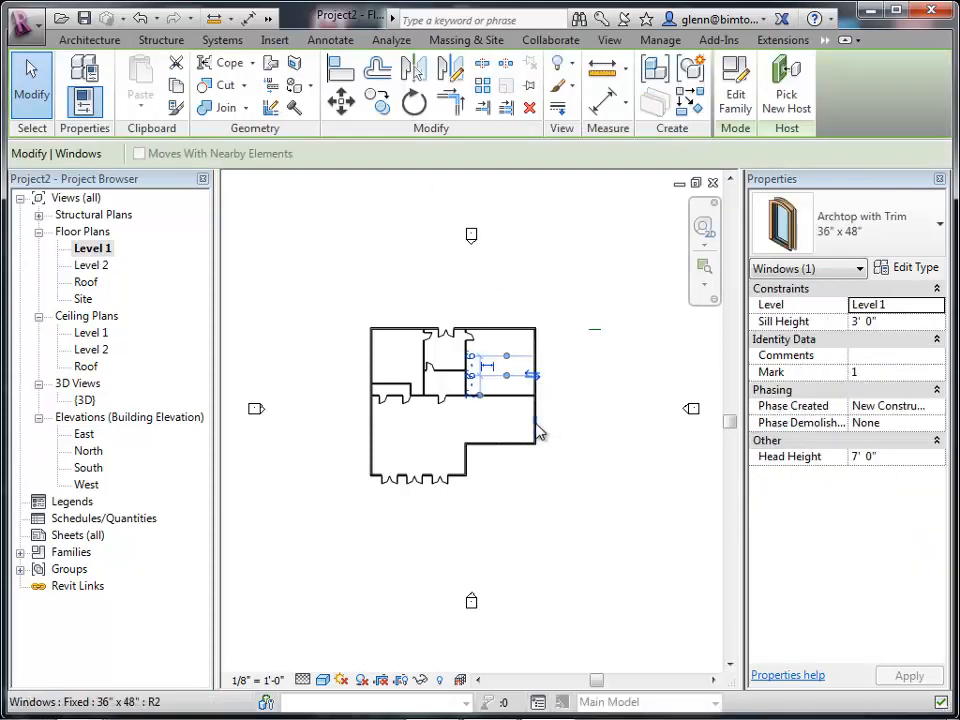
click(537, 428)
click(540, 366)
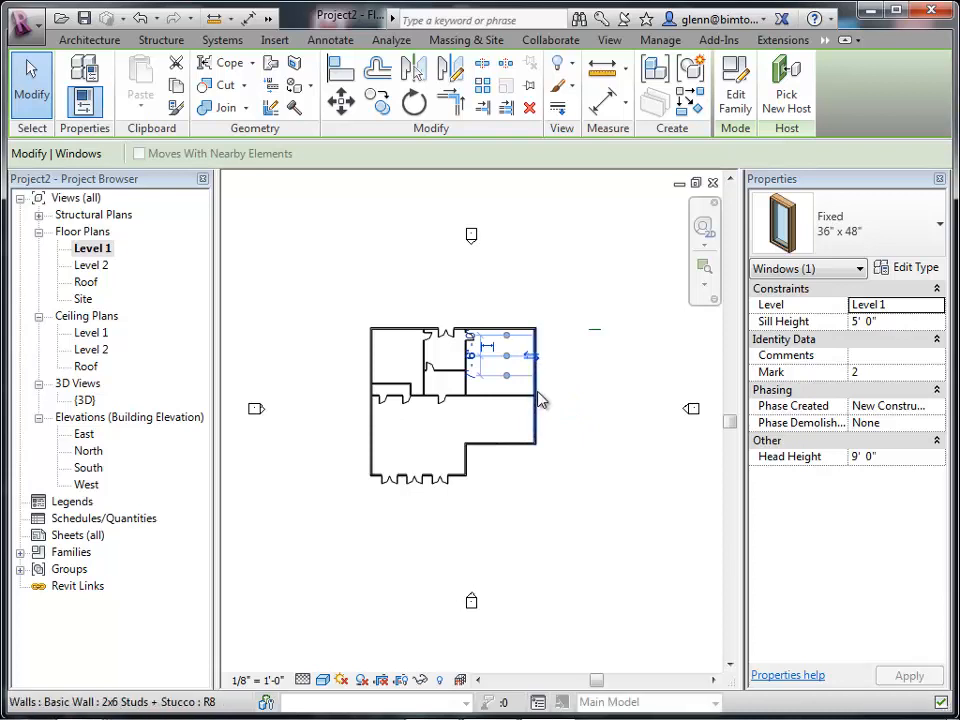
click(538, 394)
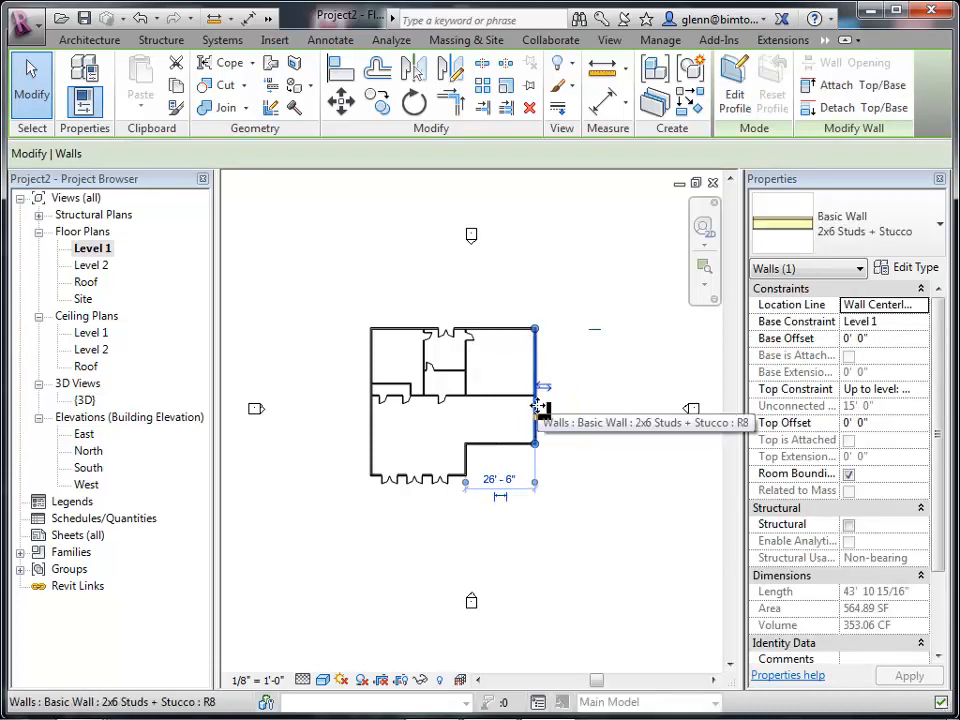
drag(540, 404, 645, 405)
click(596, 588)
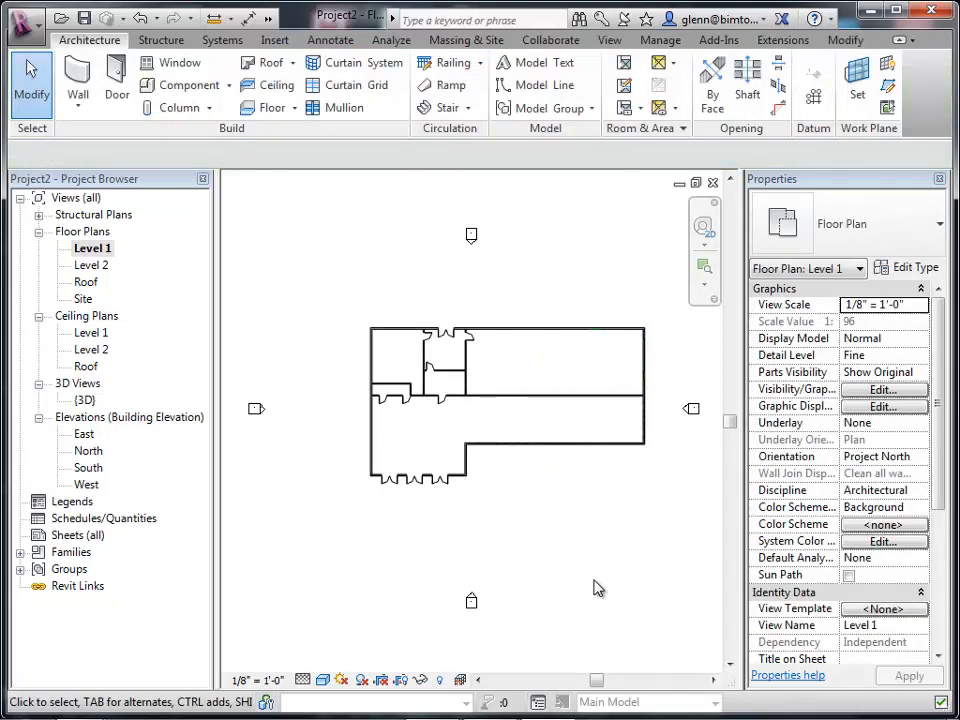
Open the 3D view and pan across the extended building and roof.
double_click(82, 401)
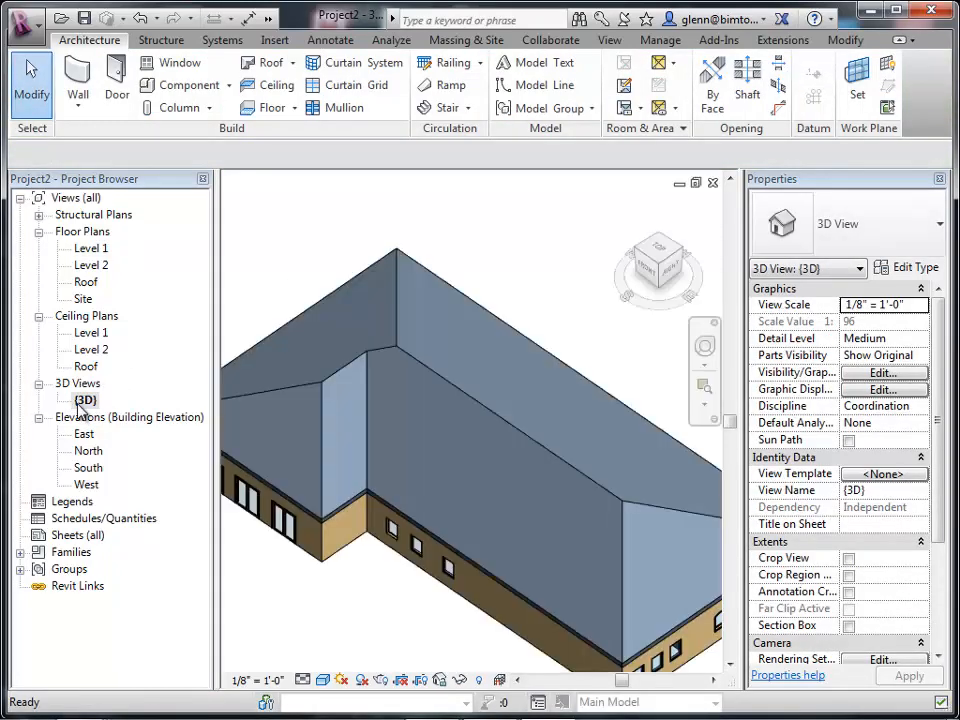
click(729, 663)
click(729, 663)
click(712, 680)
click(712, 680)
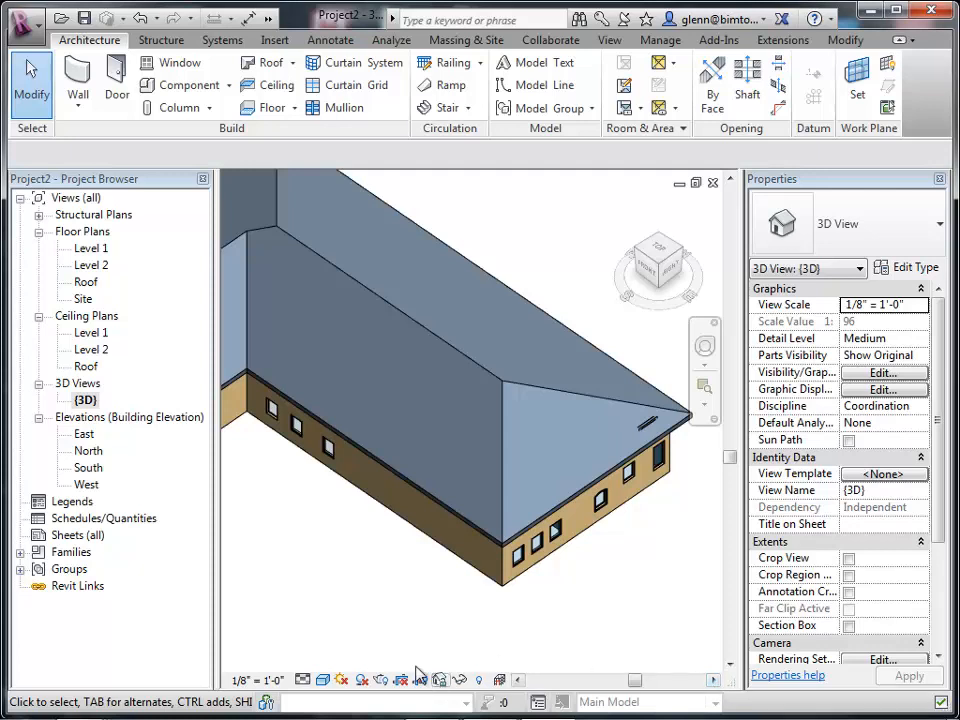
Create a new sheet using the E1 30 x 42 Horizontal title block.
click(63, 538)
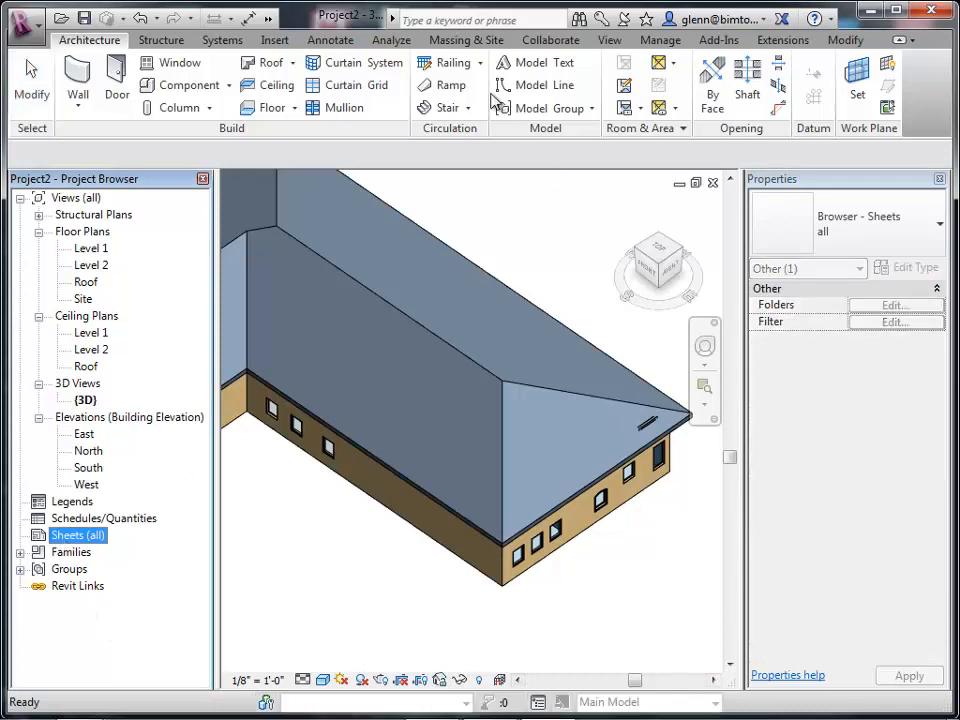
click(612, 42)
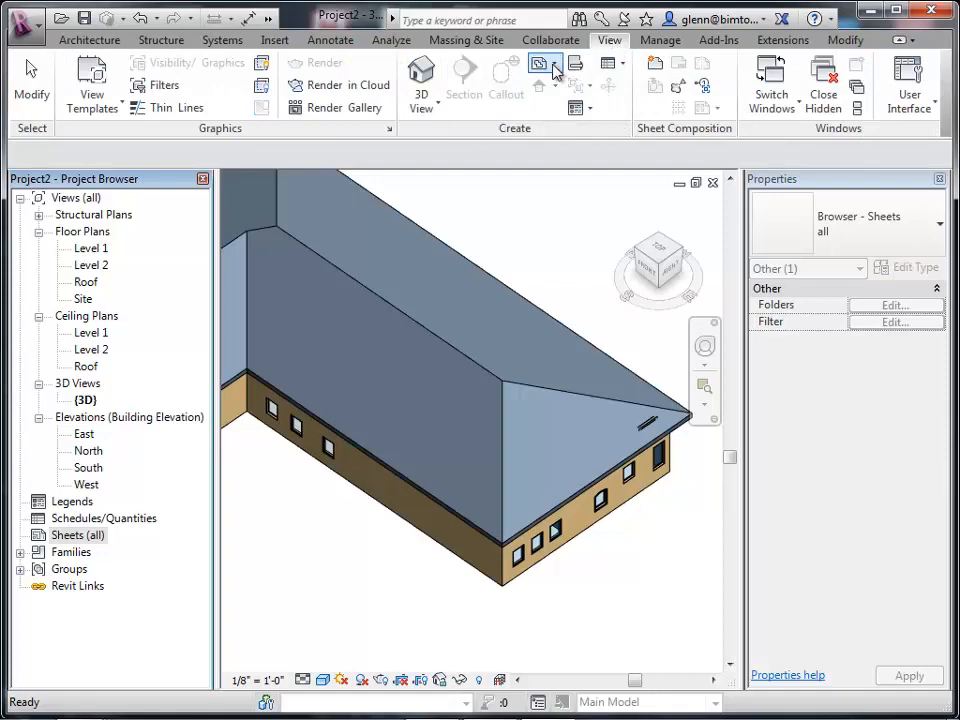
click(662, 68)
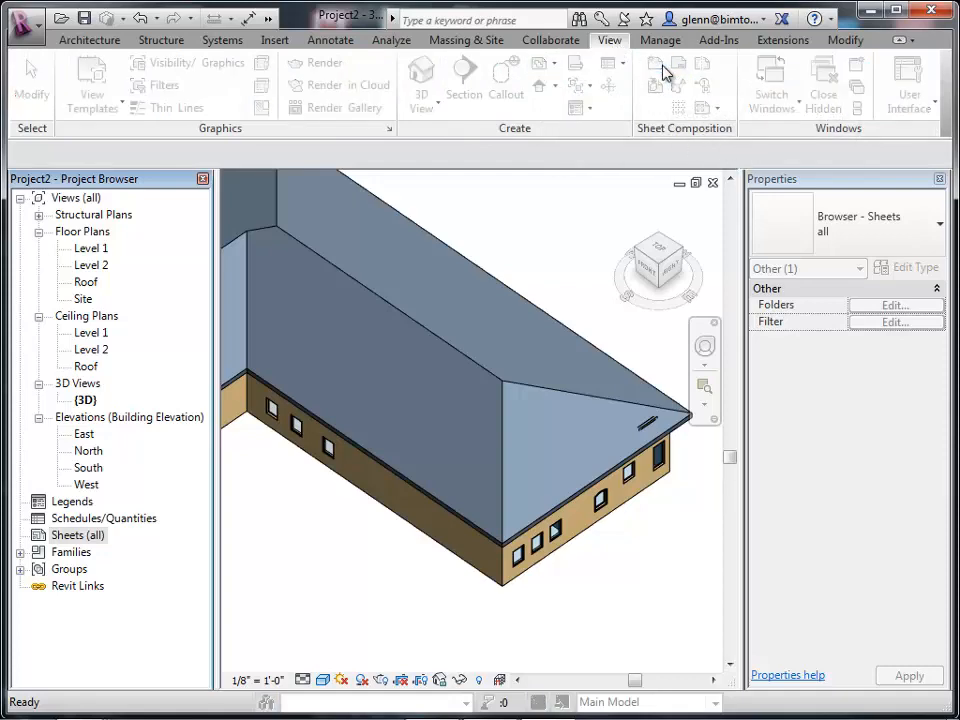
click(549, 579)
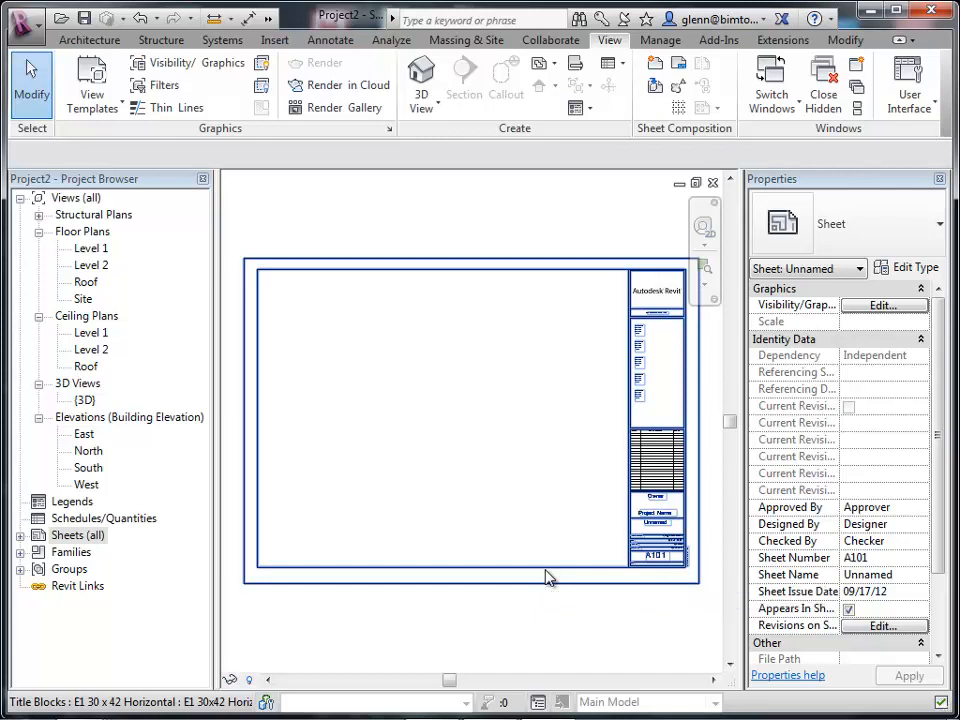
Place the Level 1 floor plan in the sheet's upper left area and the 3D view in its lower right area.
click(95, 252)
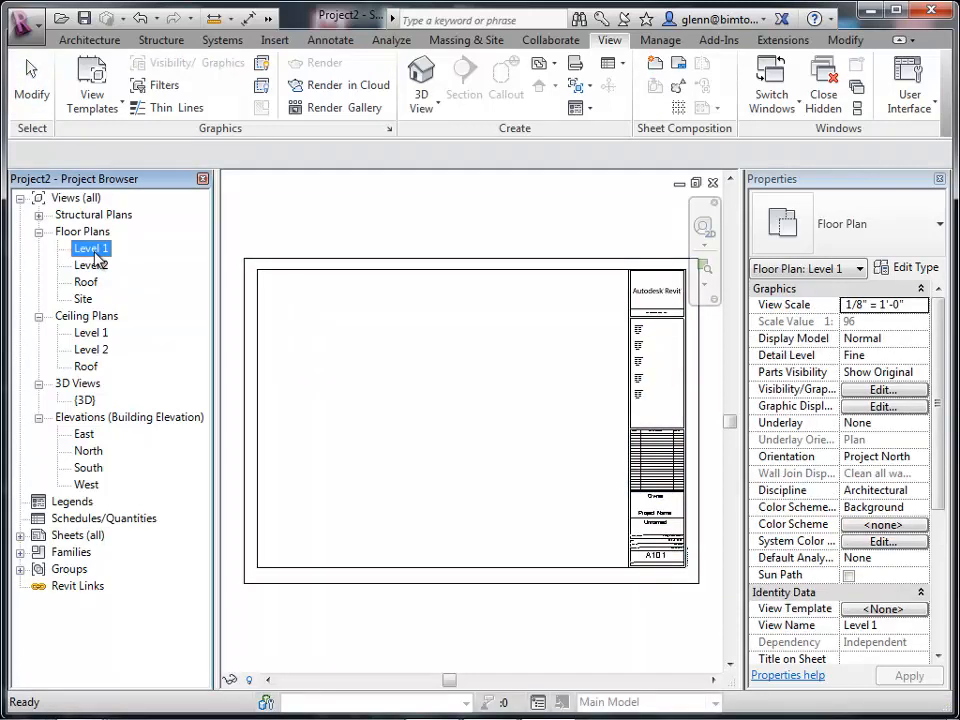
drag(95, 254, 195, 313)
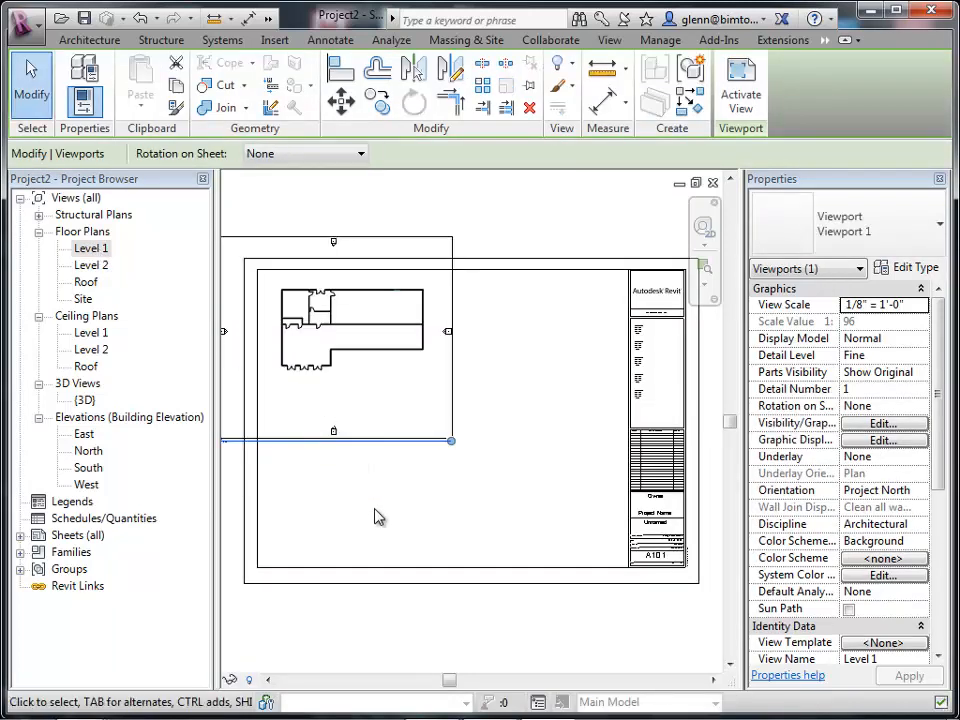
click(88, 401)
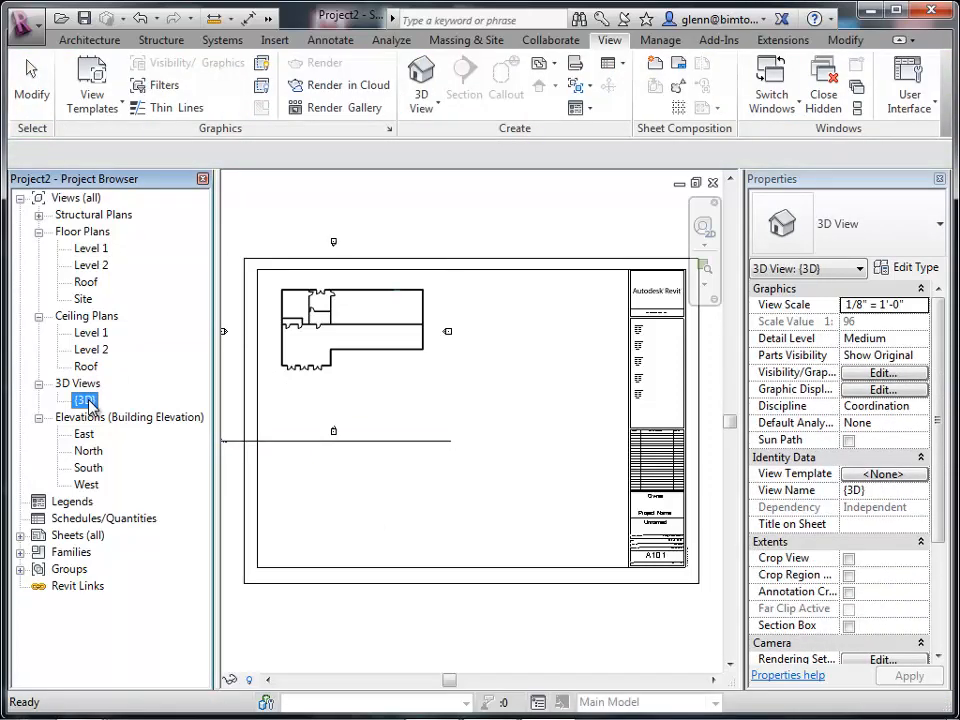
drag(88, 403, 515, 492)
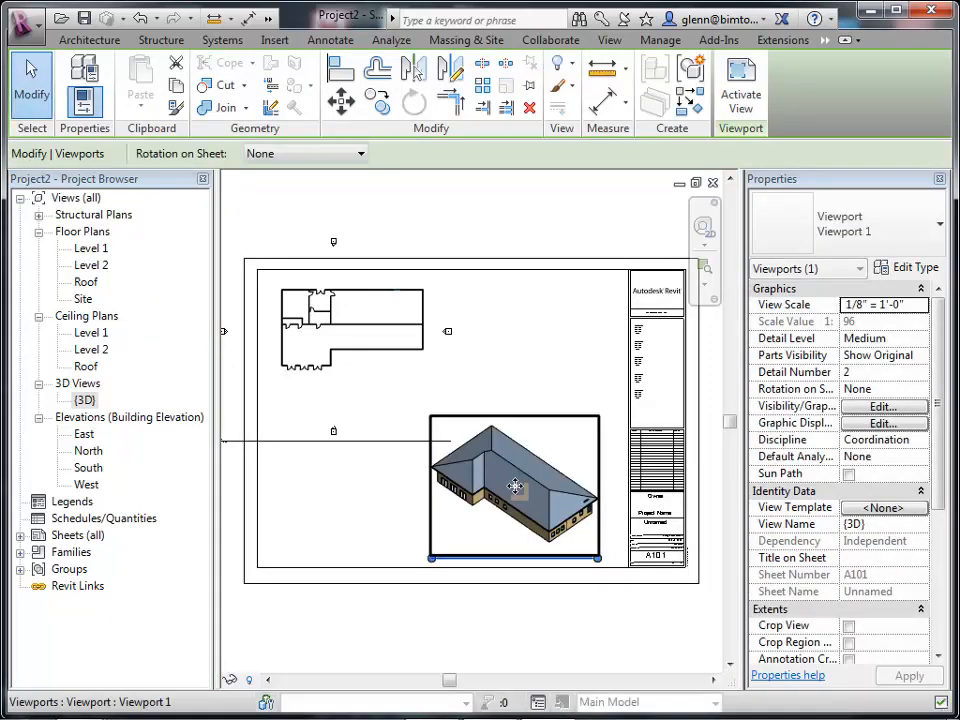
Place the South elevation view on the sheet in the lower left area, below the floor plan.
click(92, 470)
click(90, 468)
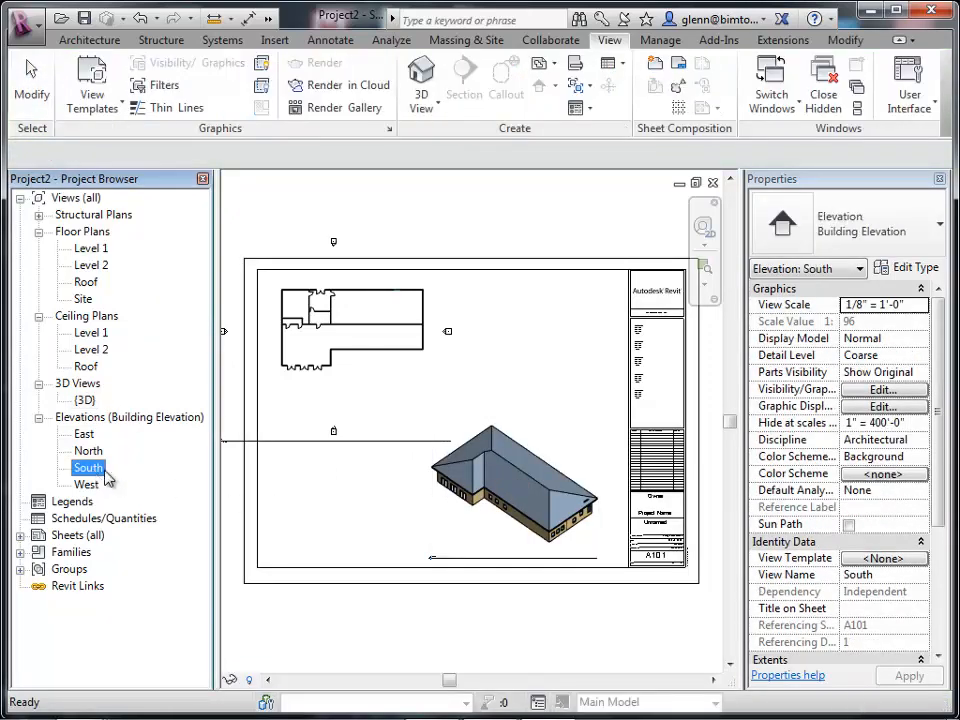
drag(322, 482, 285, 493)
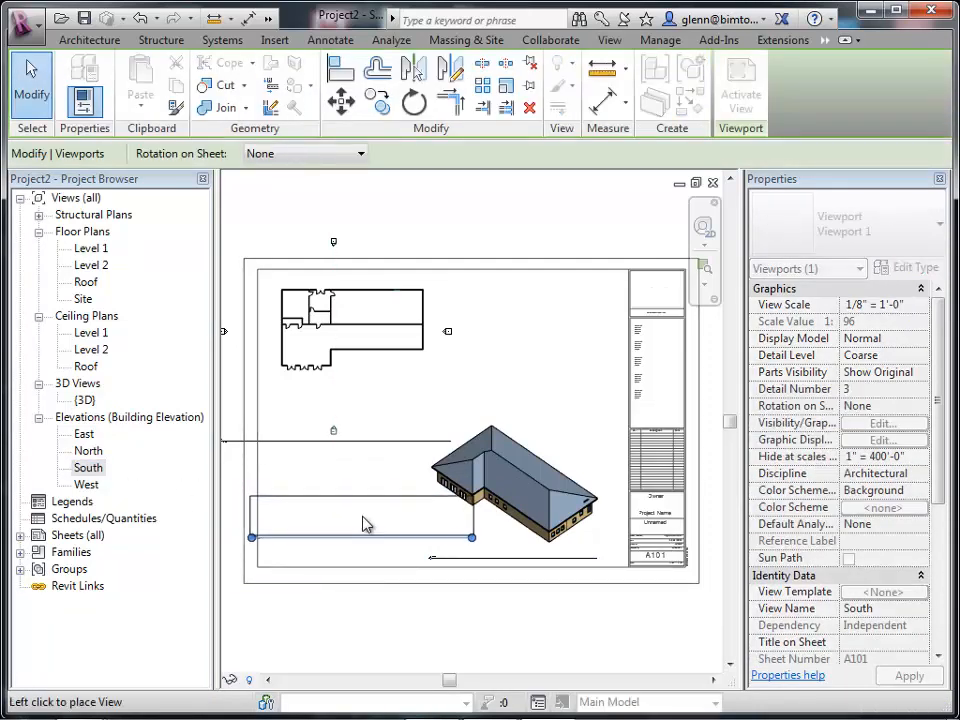
click(366, 520)
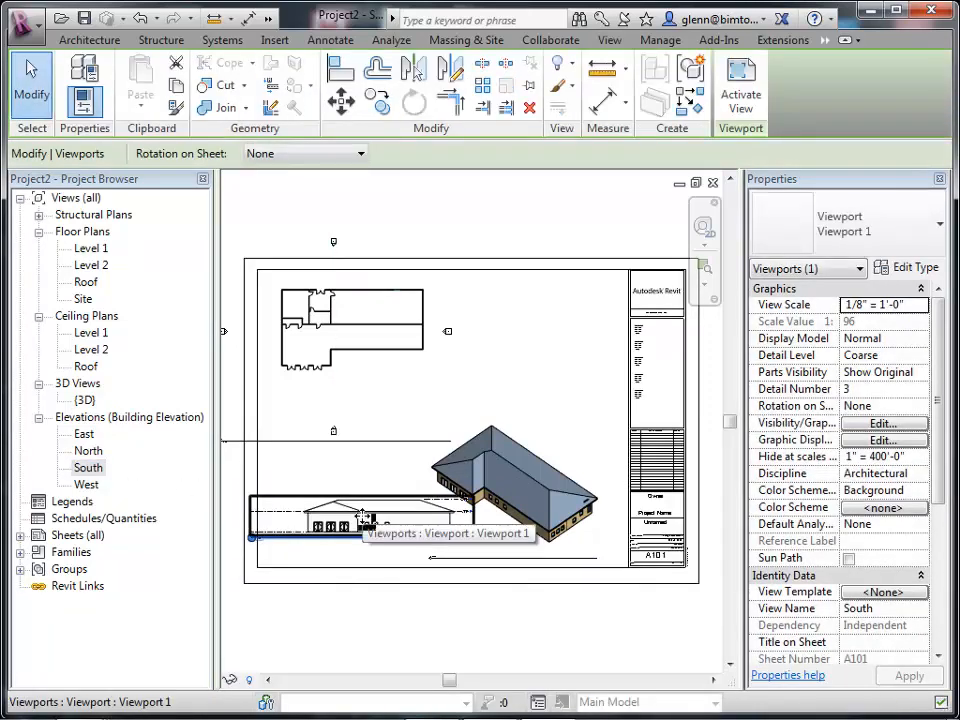